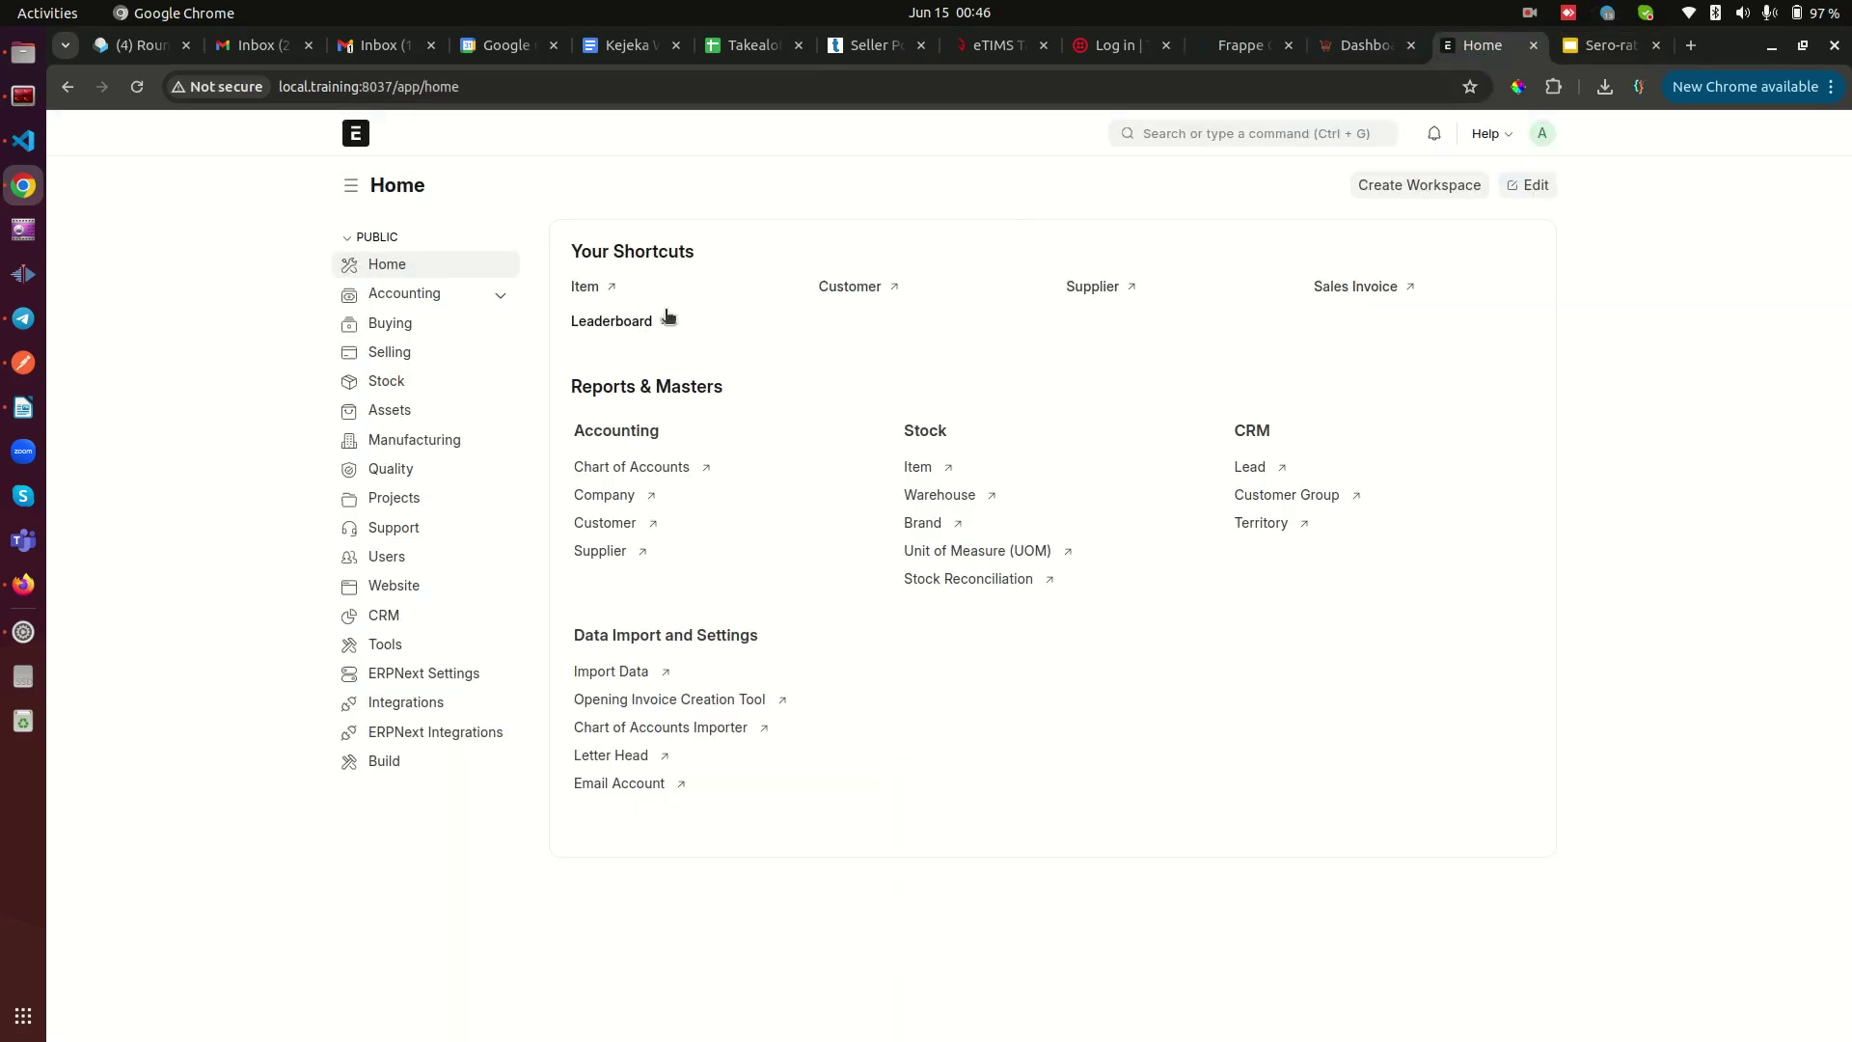
- Find the Sales Taxes and Charges Template list through search and start a new template for Upeosoft Limited
{"action": "key", "text": "alt+Tab"}
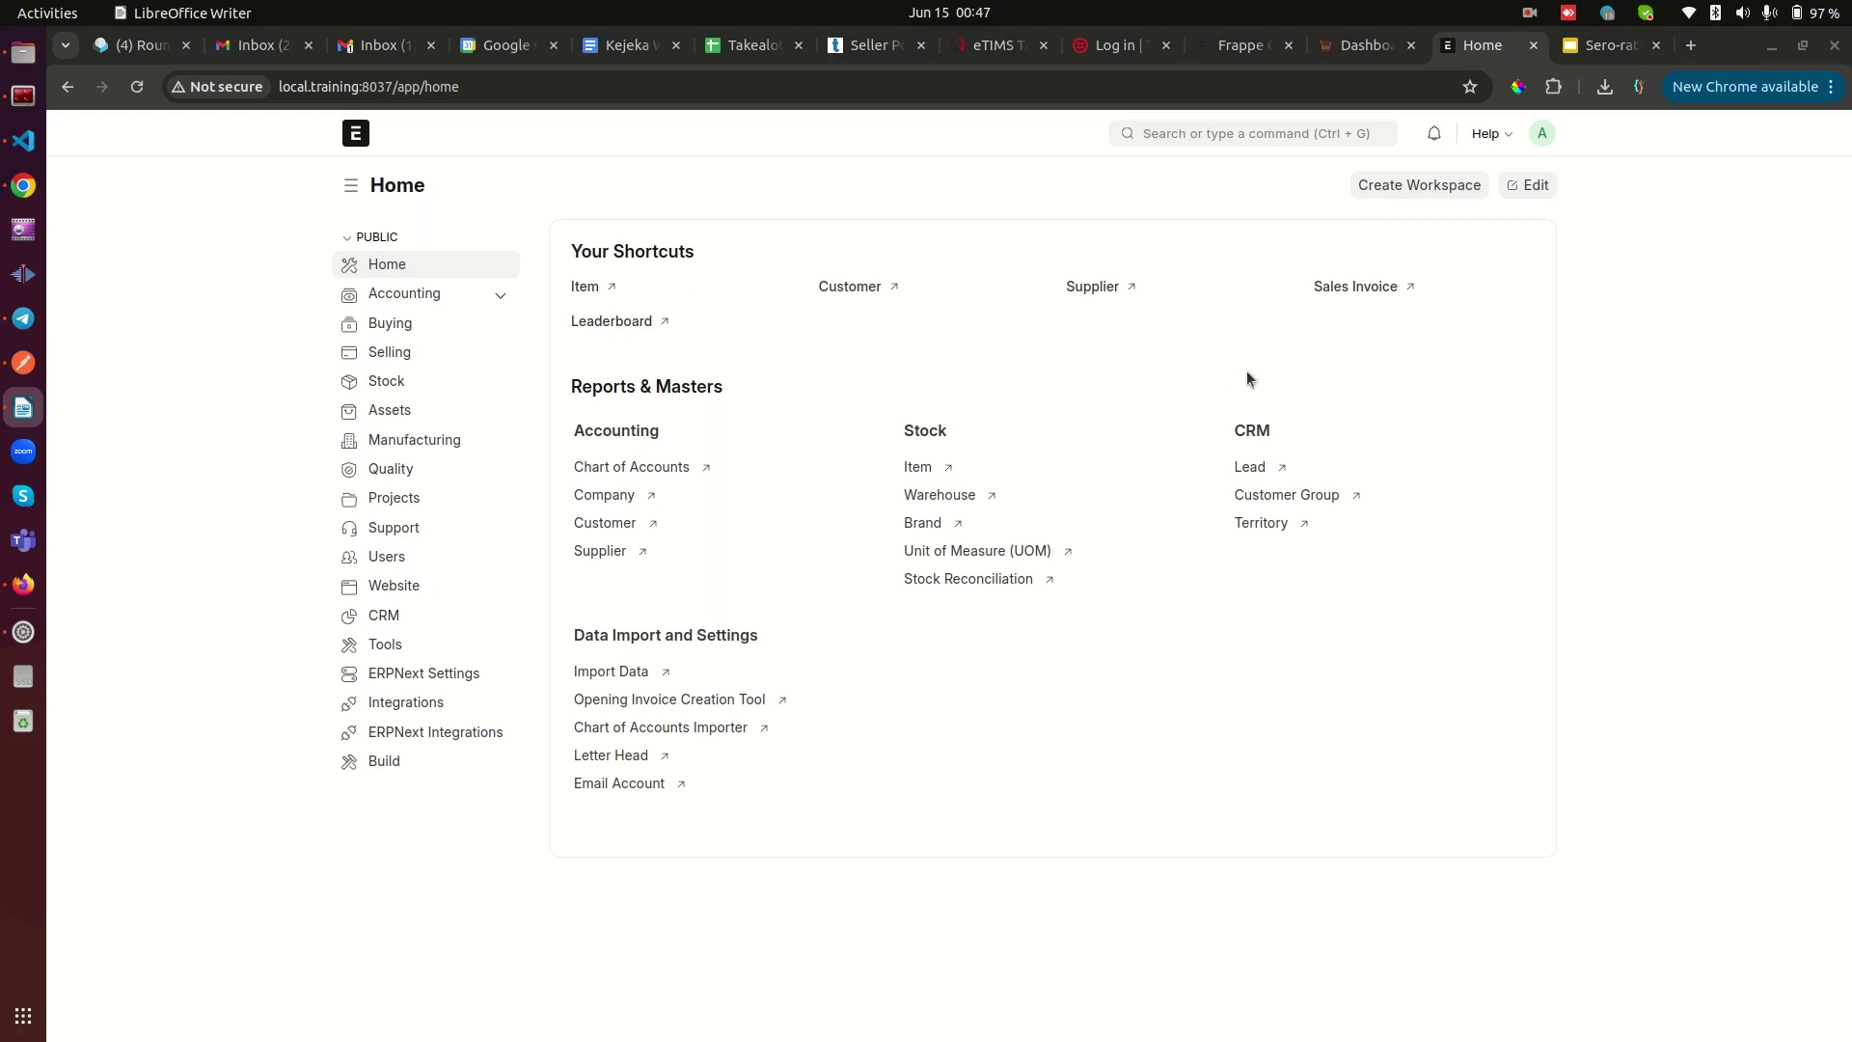
{"action": "left_click", "coordinate": [1299, 132]}
{"action": "type", "text": "sales "}
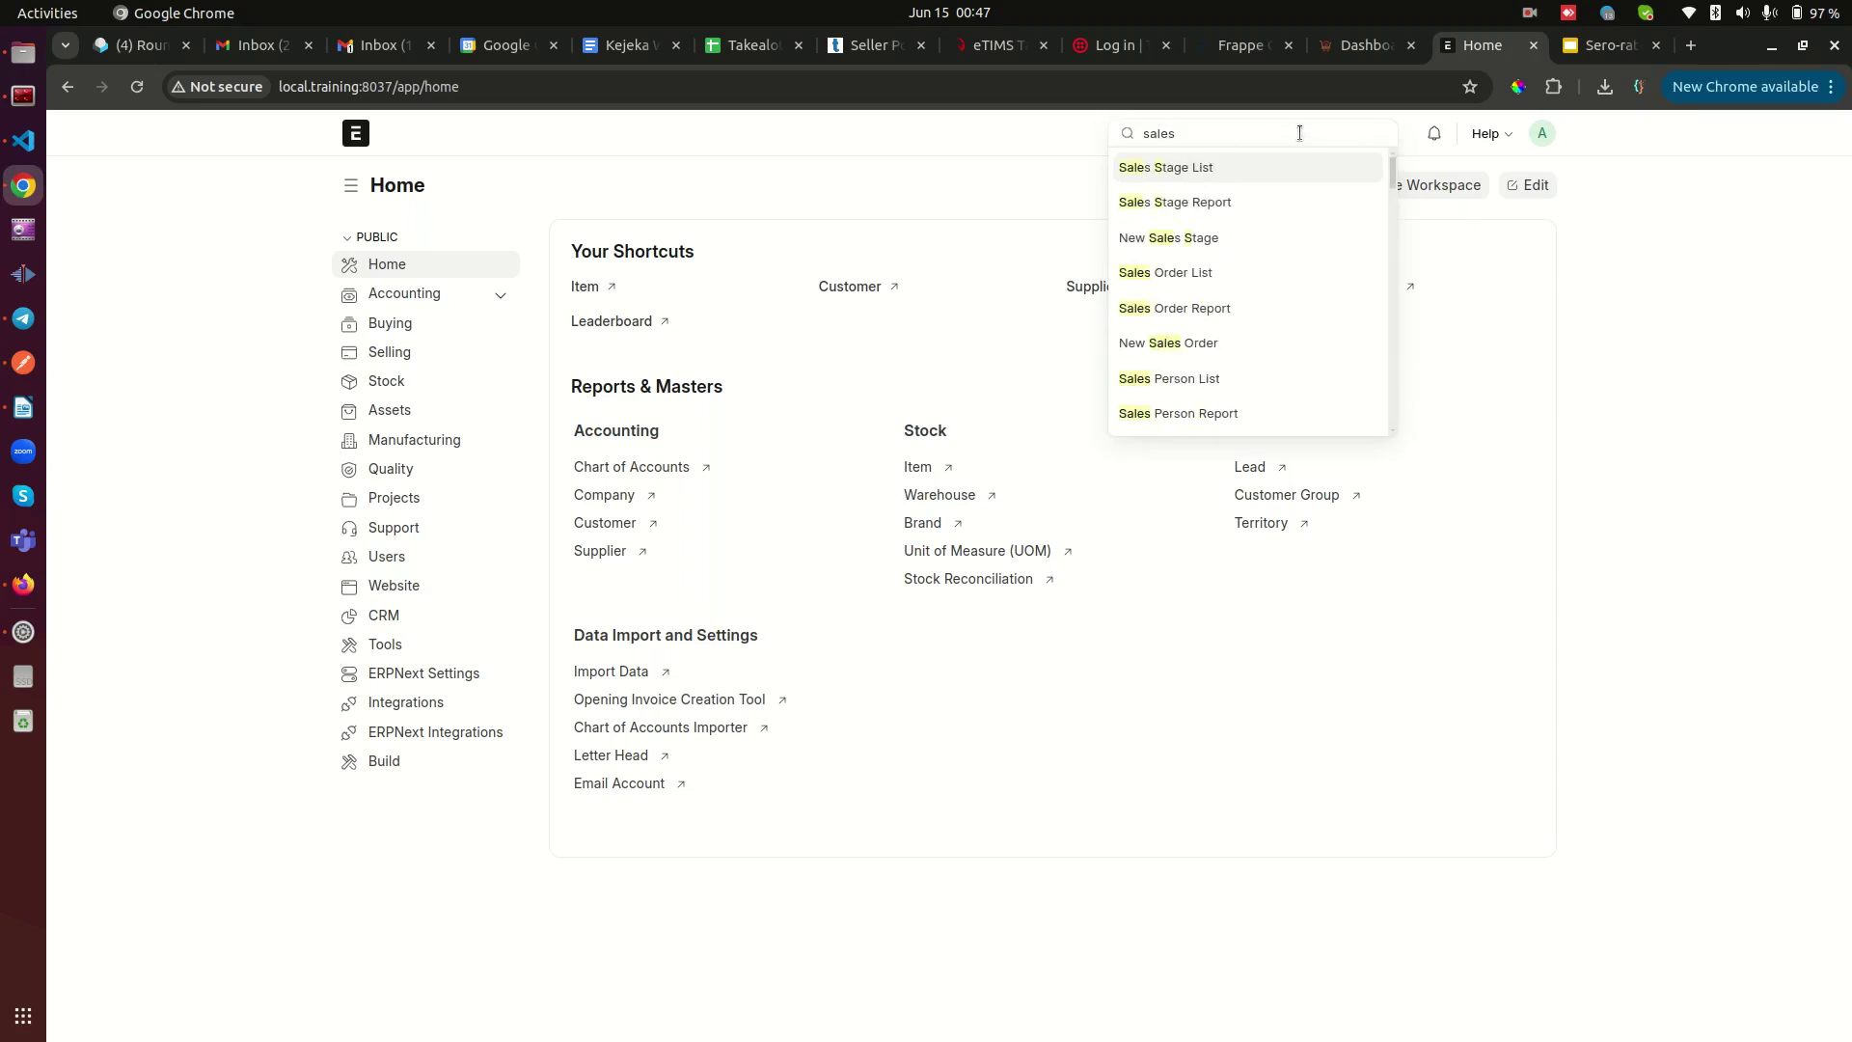
{"action": "type", "text": "taxes a"}
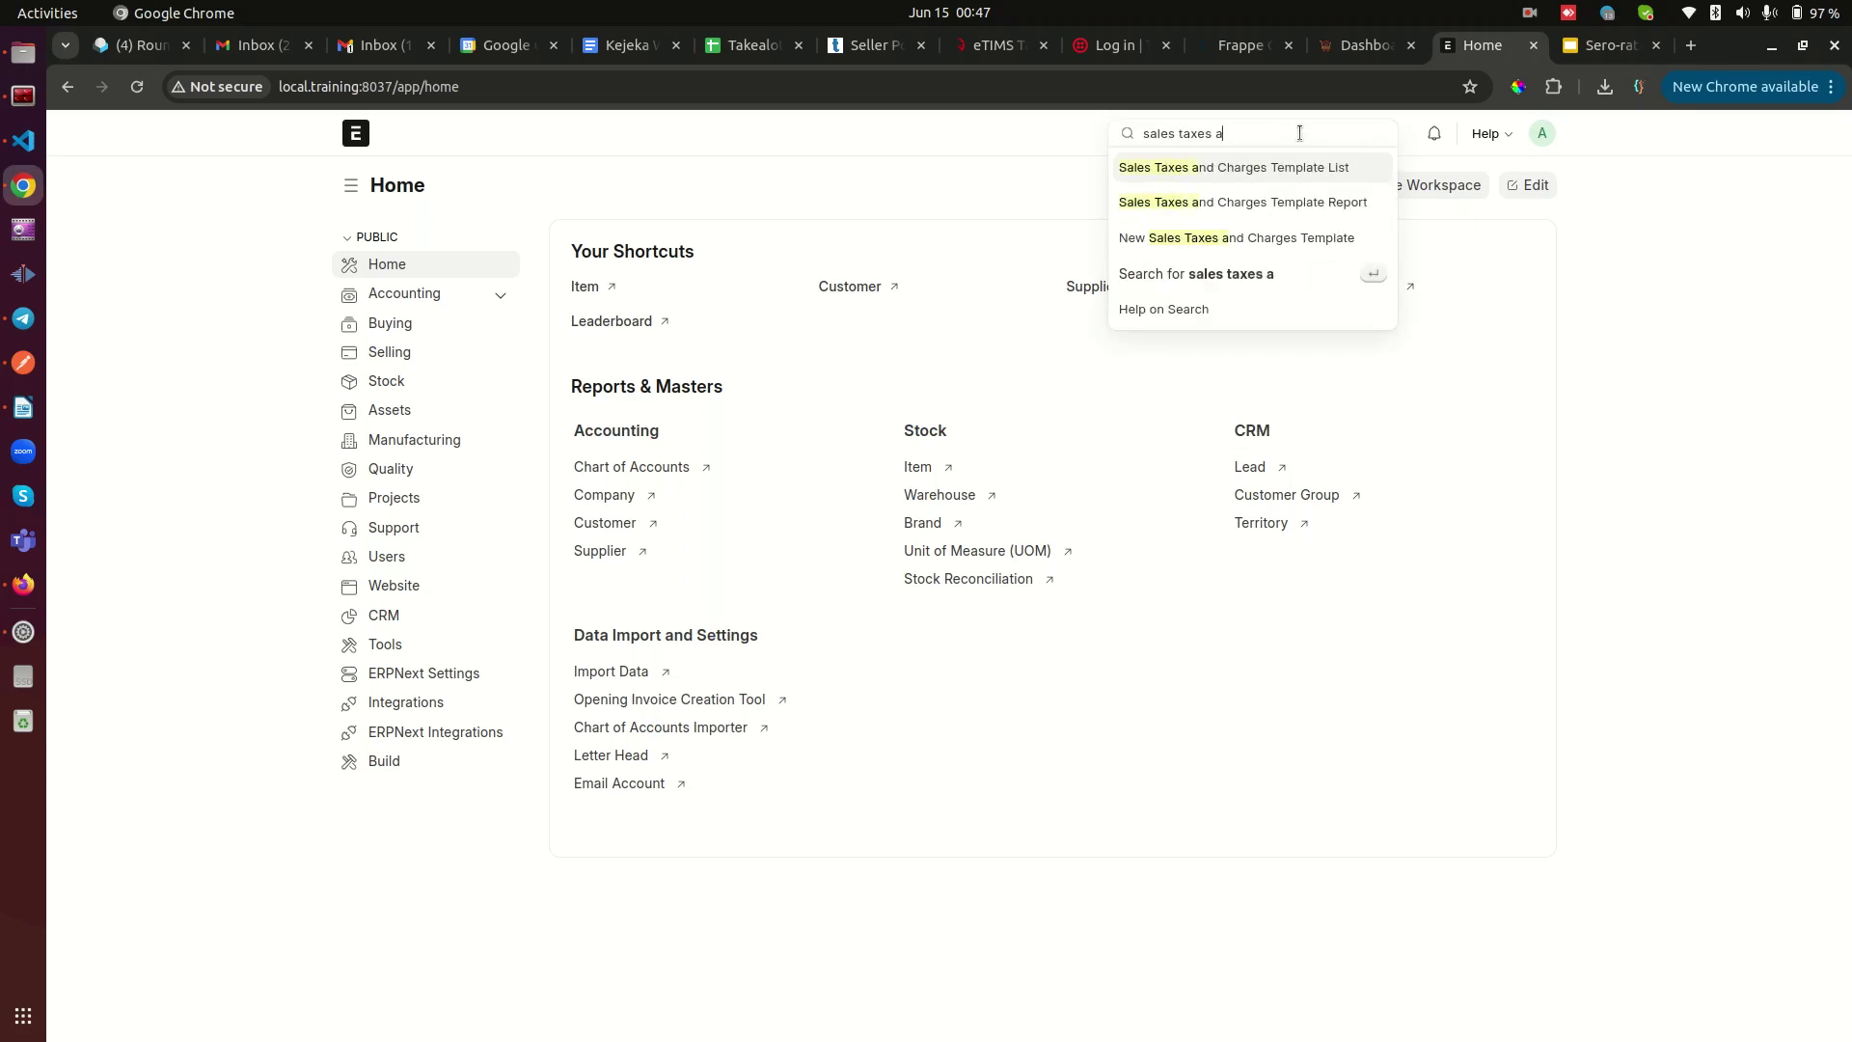
{"action": "left_click", "coordinate": [1227, 175]}
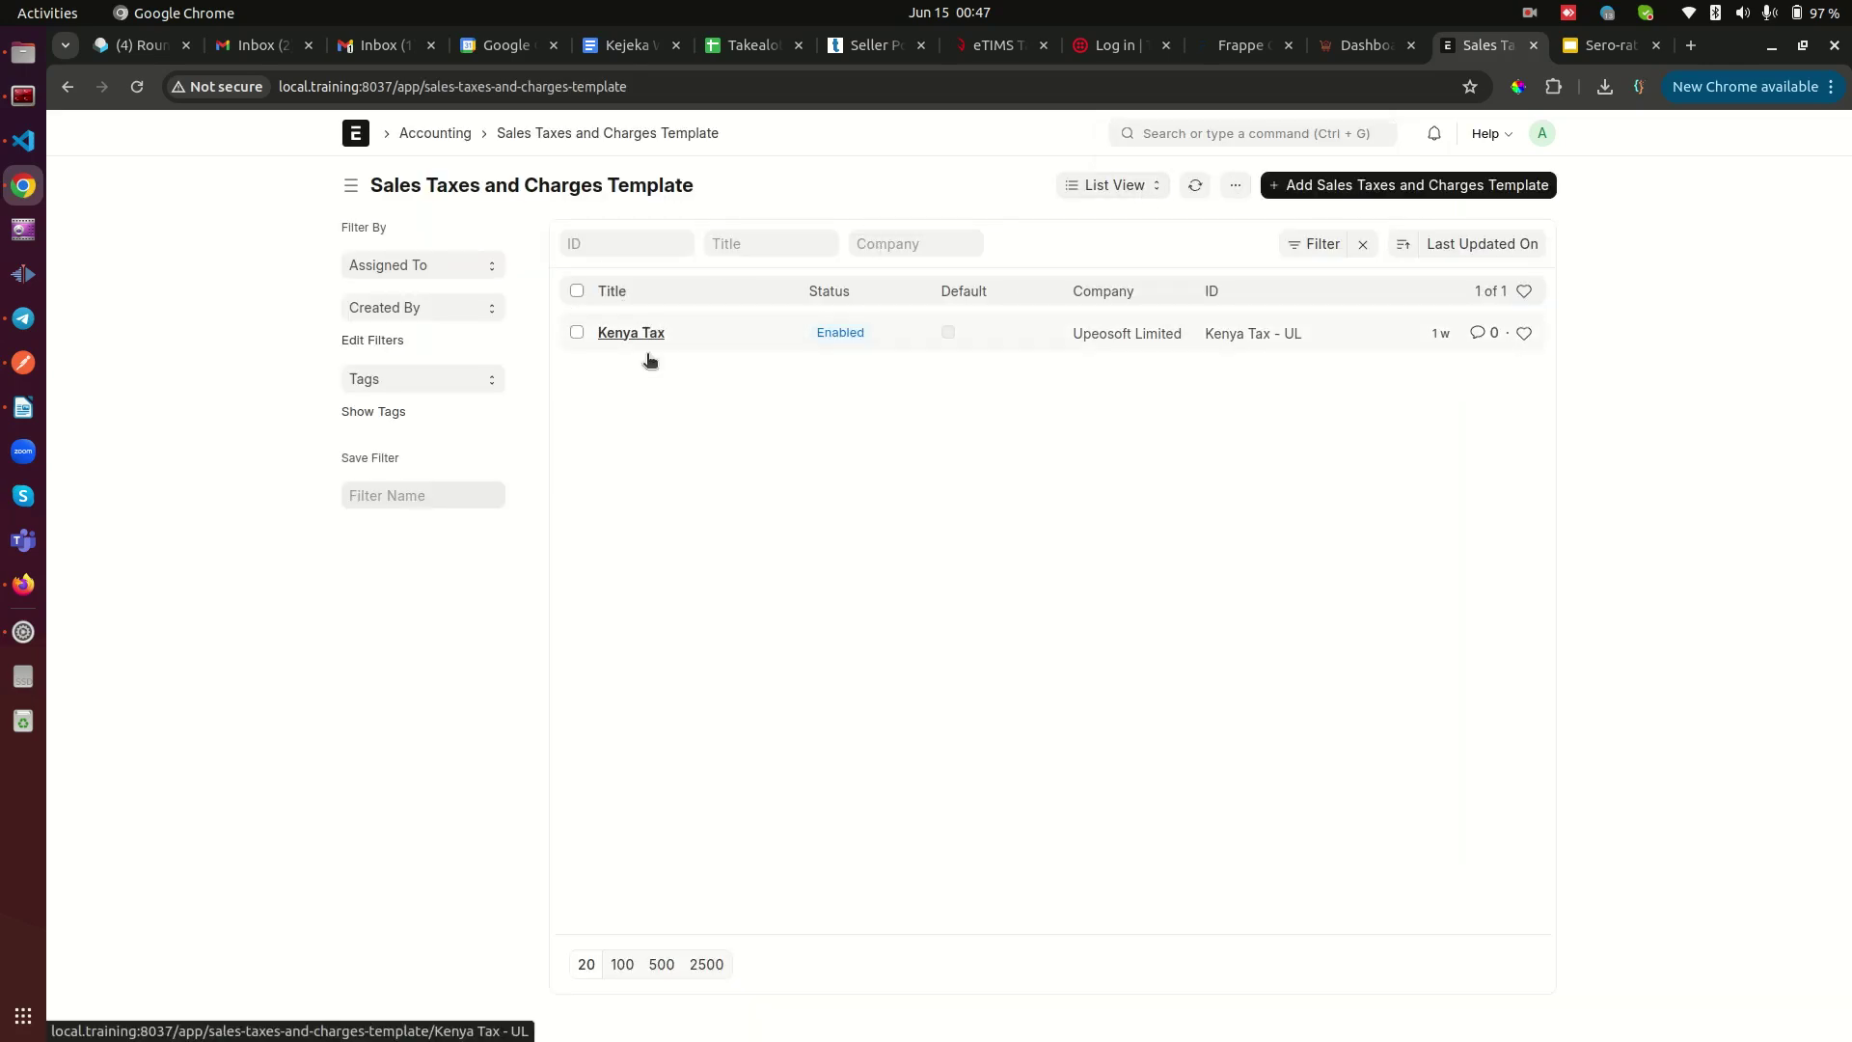
{"action": "key", "text": "ctrl+plus"}
{"action": "key", "text": "ctrl+plus"}
{"action": "key", "text": "ctrl+plus"}
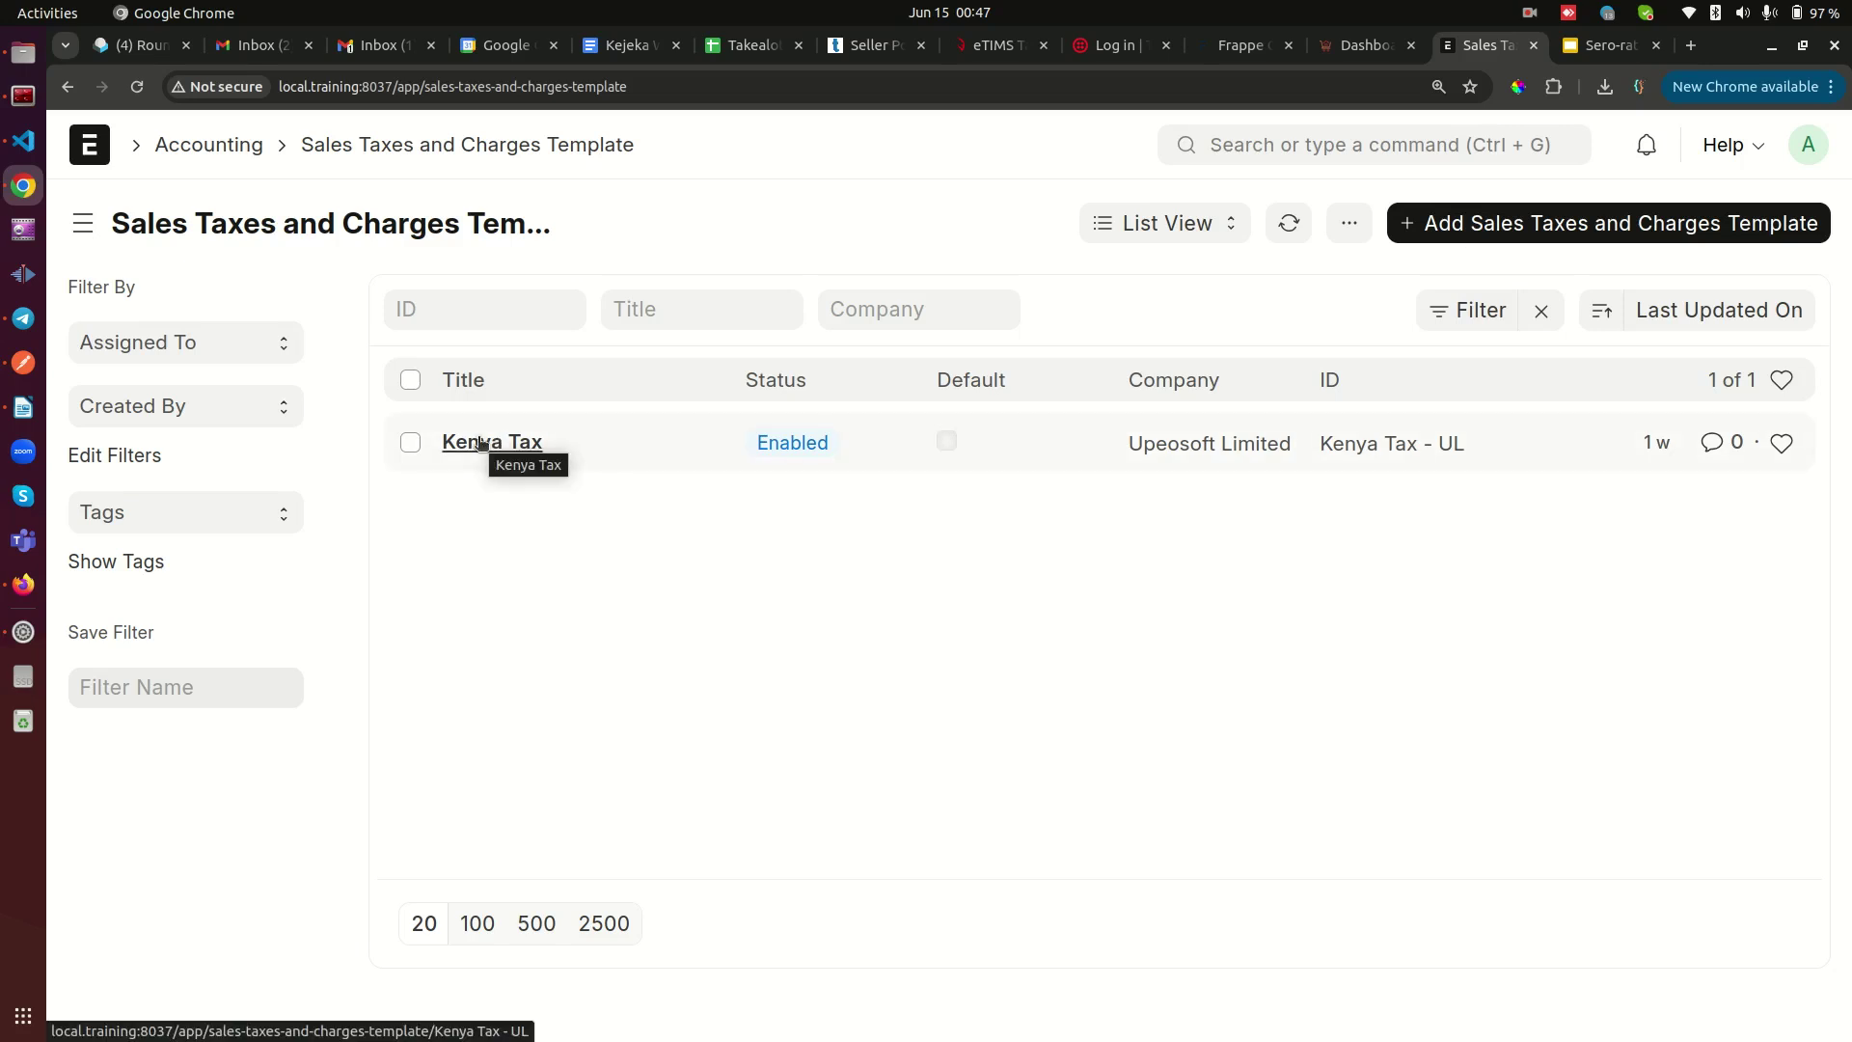
{"action": "left_click", "coordinate": [1544, 235]}
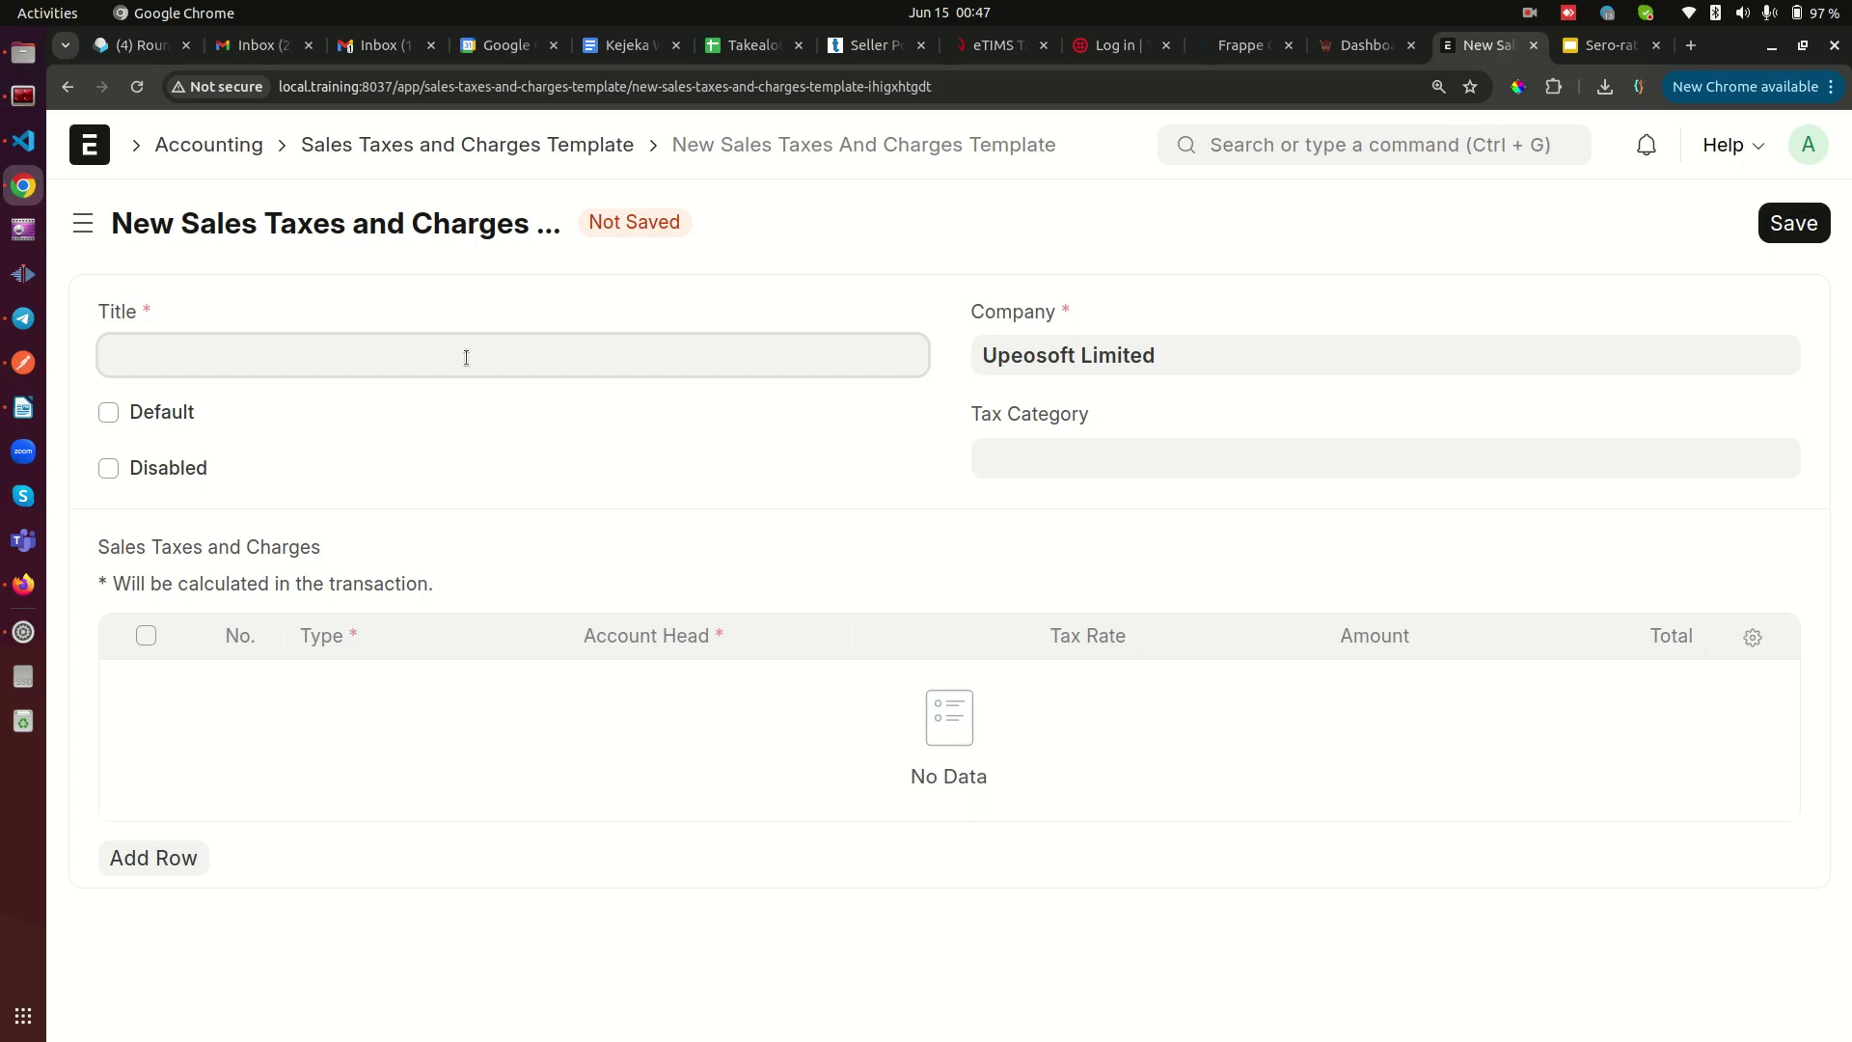
- Title the template 'Zero-rated' and add a tax row with charge type On Net Total
{"action": "type", "text": "ro-rated"}
{"action": "left_click_drag", "start_coordinate": [96, 550], "coordinate": [324, 546]}
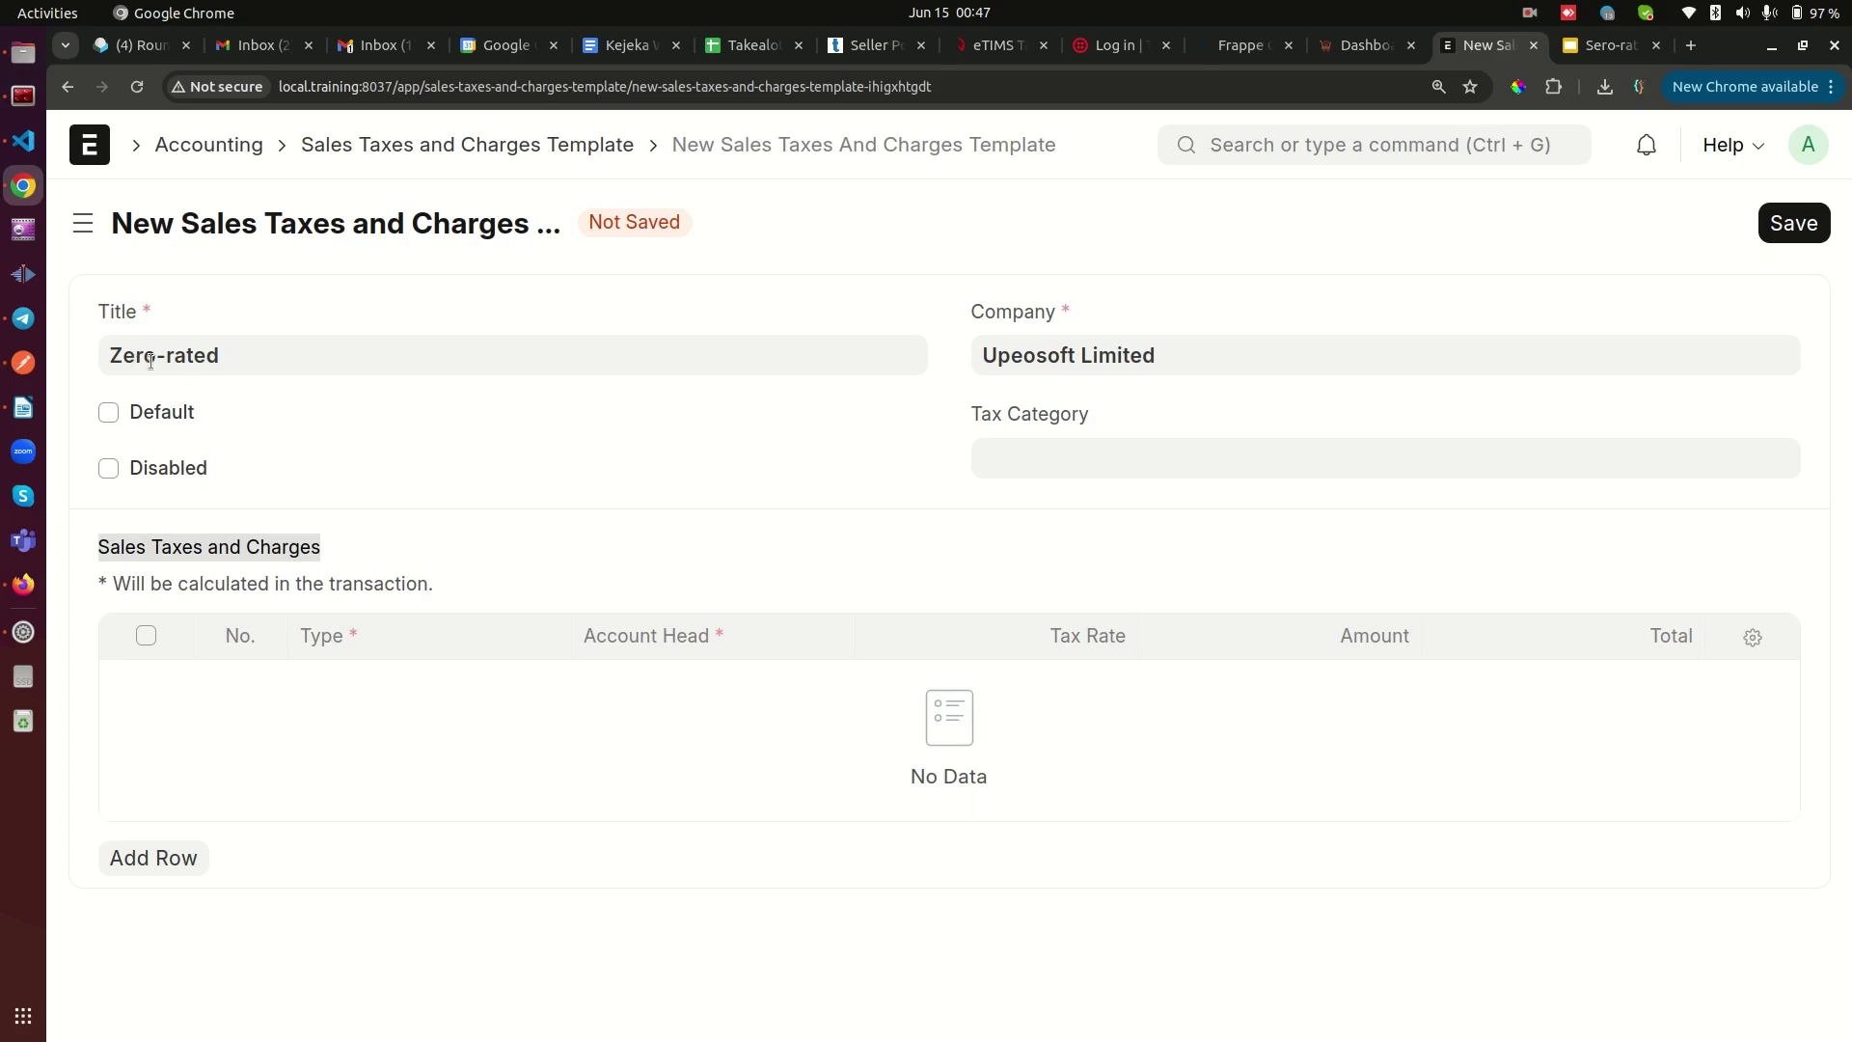
{"action": "triple_click", "coordinate": [178, 548]}
{"action": "left_click", "coordinate": [174, 857]}
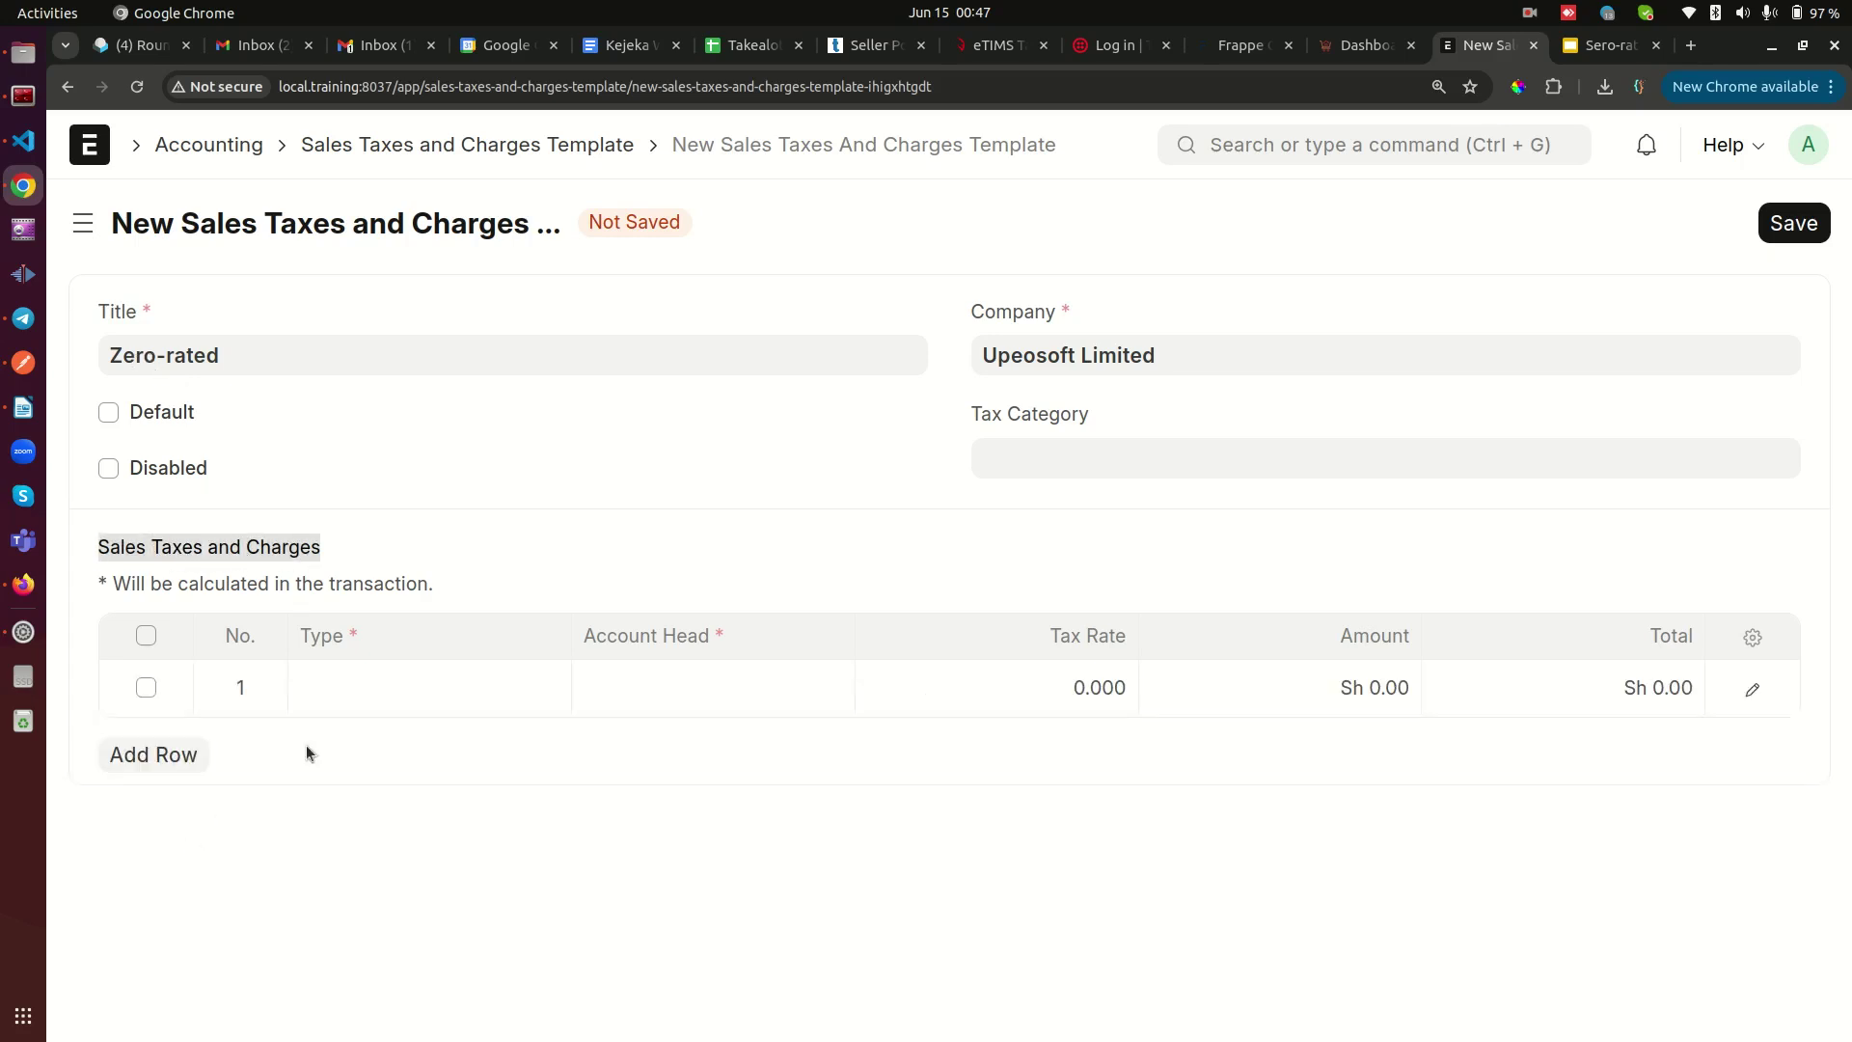
{"action": "left_click", "coordinate": [372, 714]}
{"action": "left_click", "coordinate": [374, 708]}
{"action": "left_click", "coordinate": [367, 779]}
- Set the row's account head to VAT - UL at a 0 rate and save the template
{"action": "left_click", "coordinate": [723, 686]}
{"action": "type", "text": "vat"}
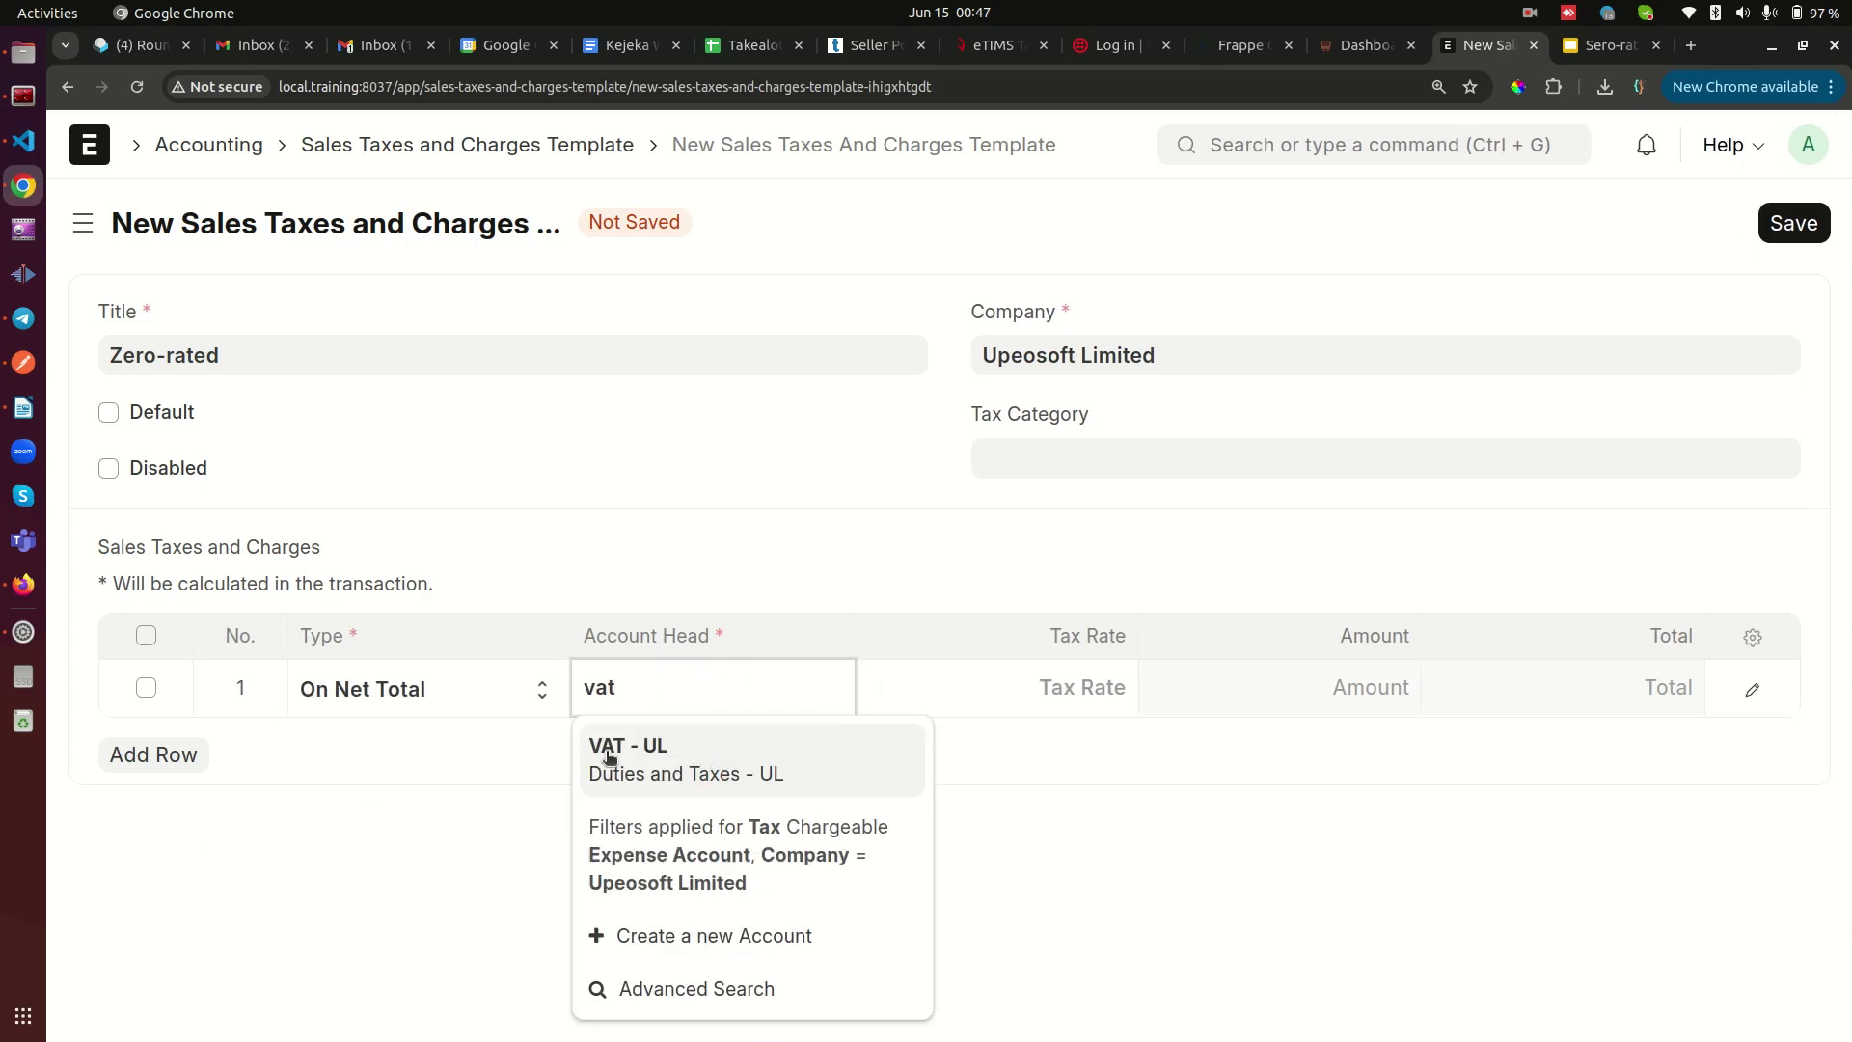
{"action": "left_click", "coordinate": [727, 769]}
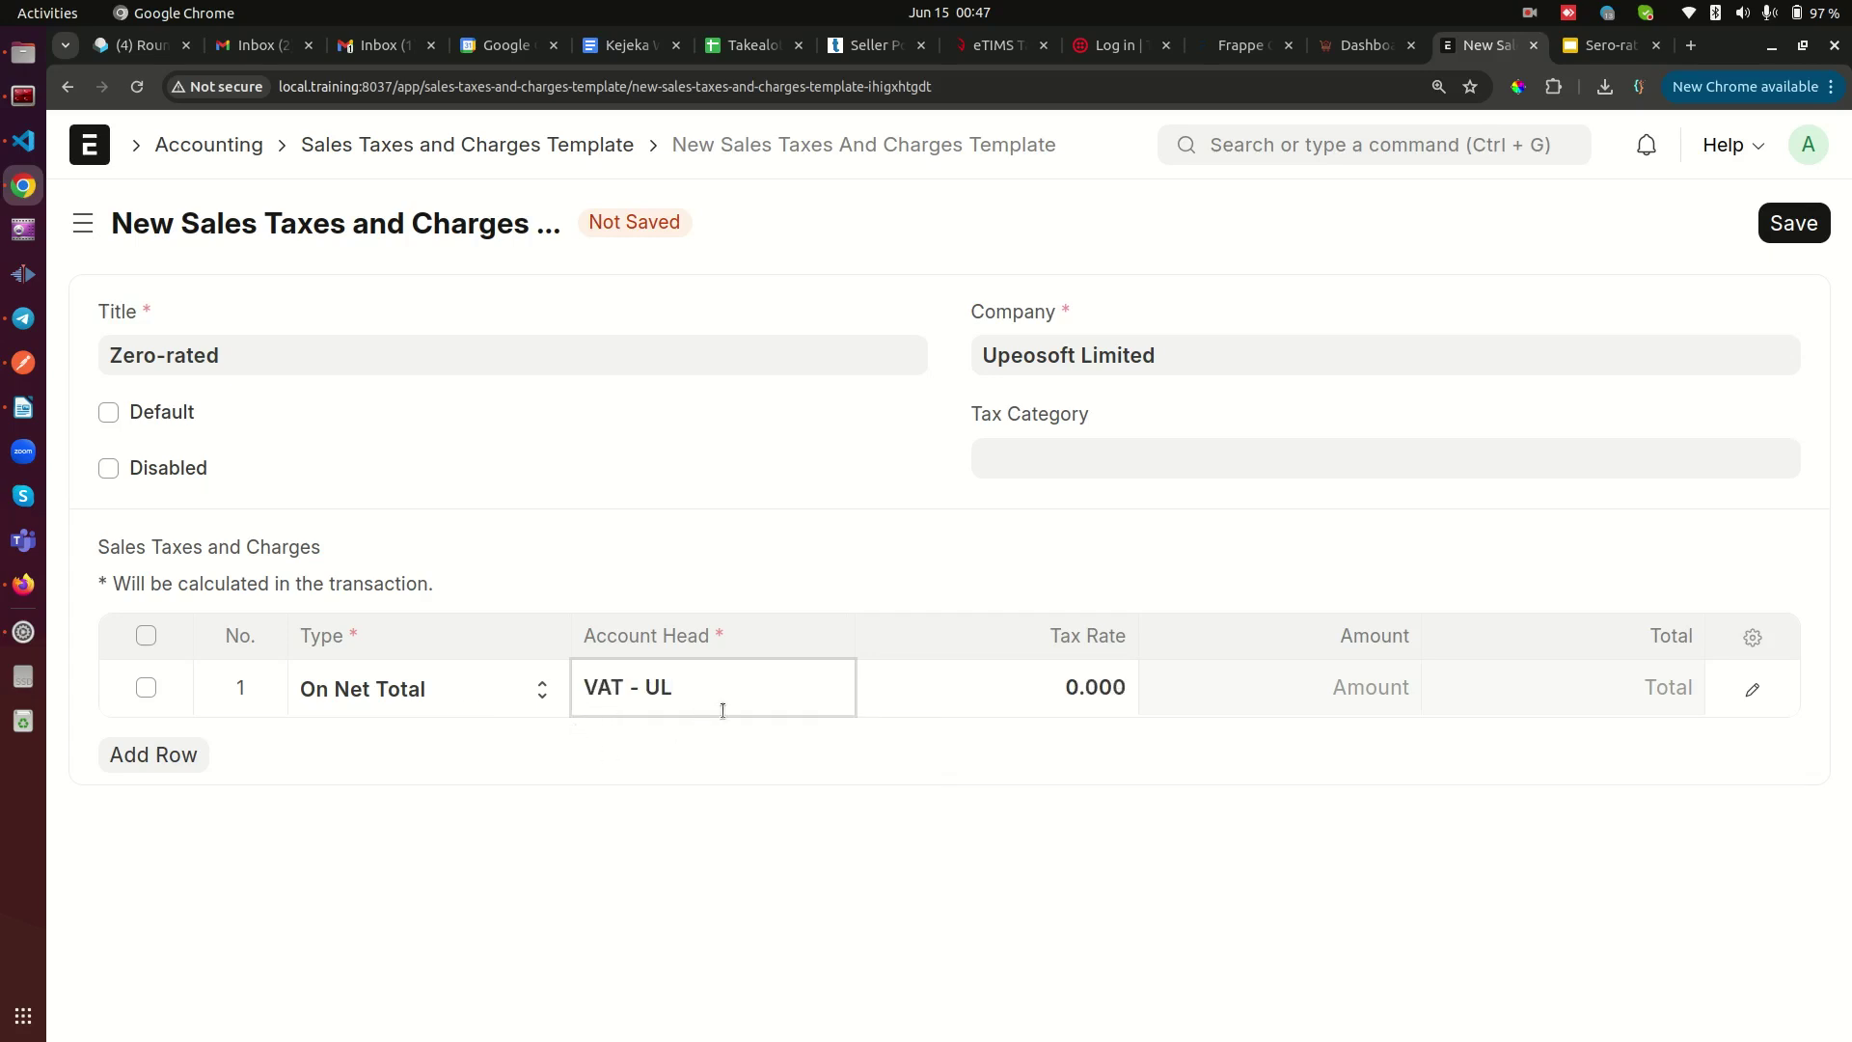
{"action": "left_click_drag", "start_coordinate": [1046, 632], "coordinate": [1159, 648]}
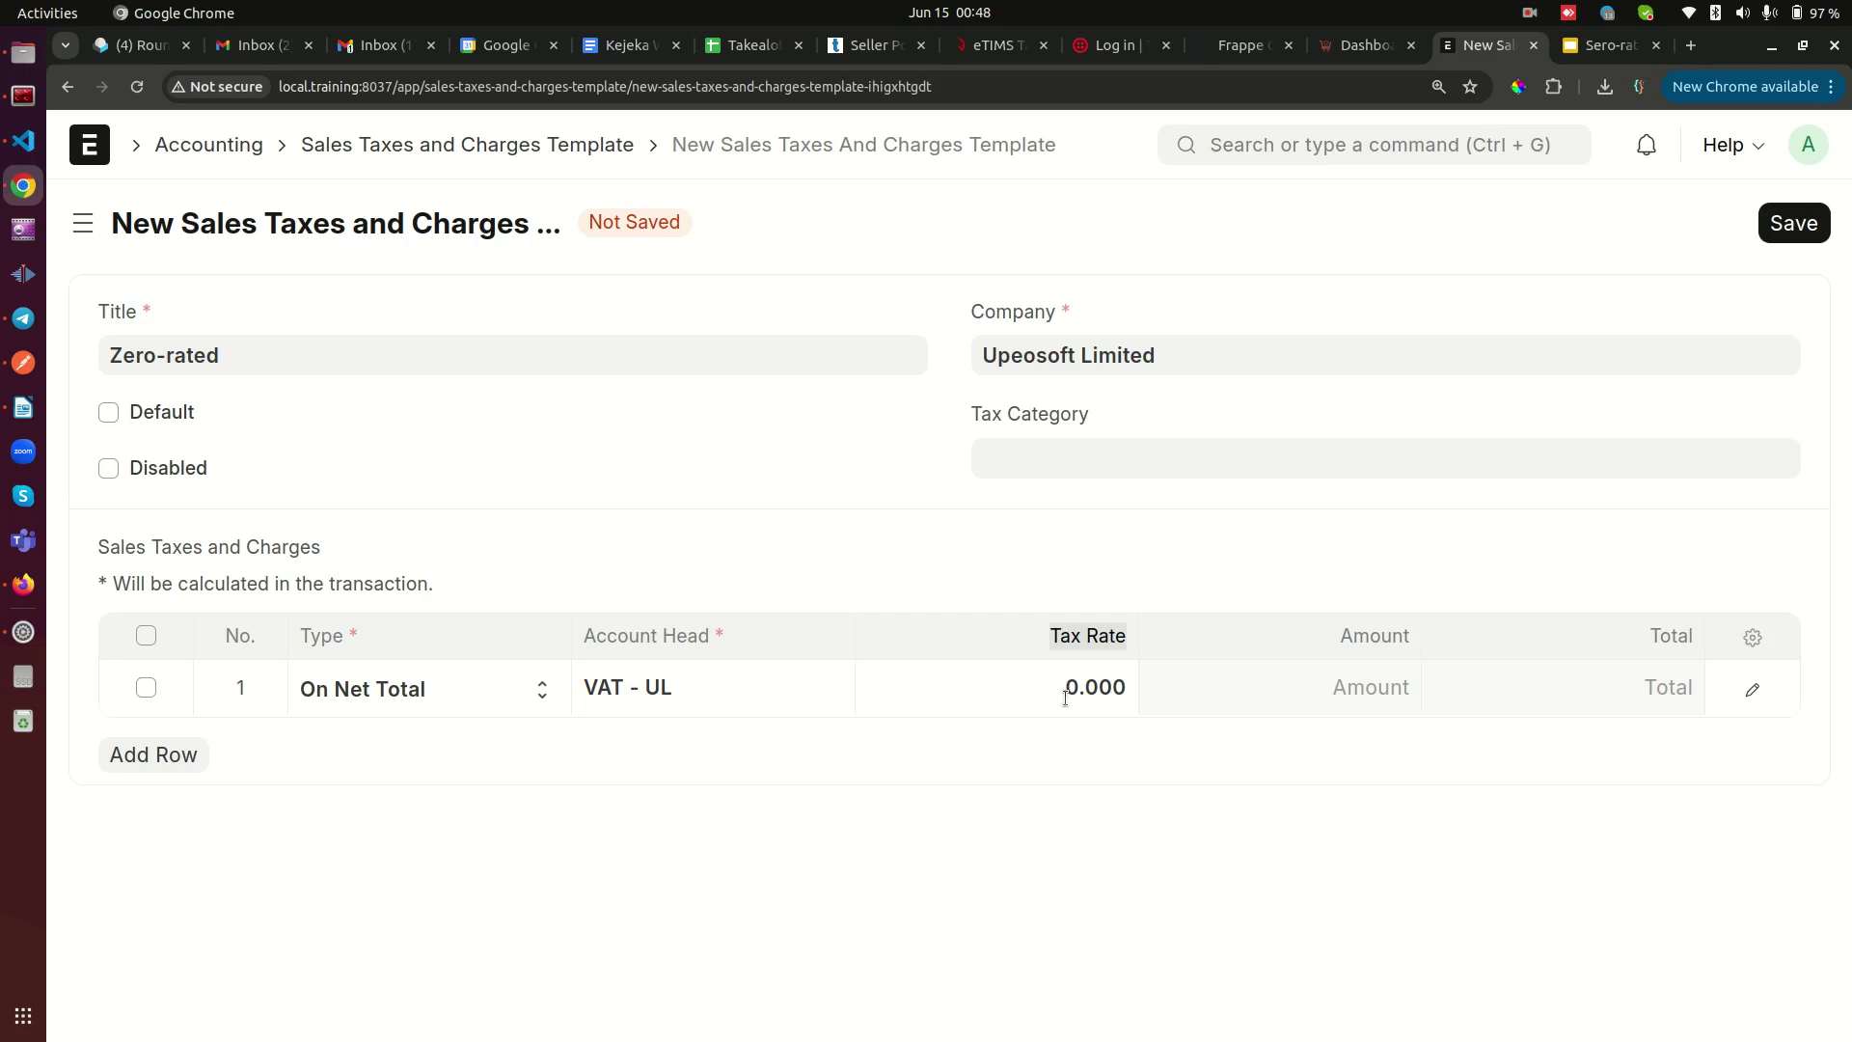
{"action": "left_click", "coordinate": [1794, 230]}
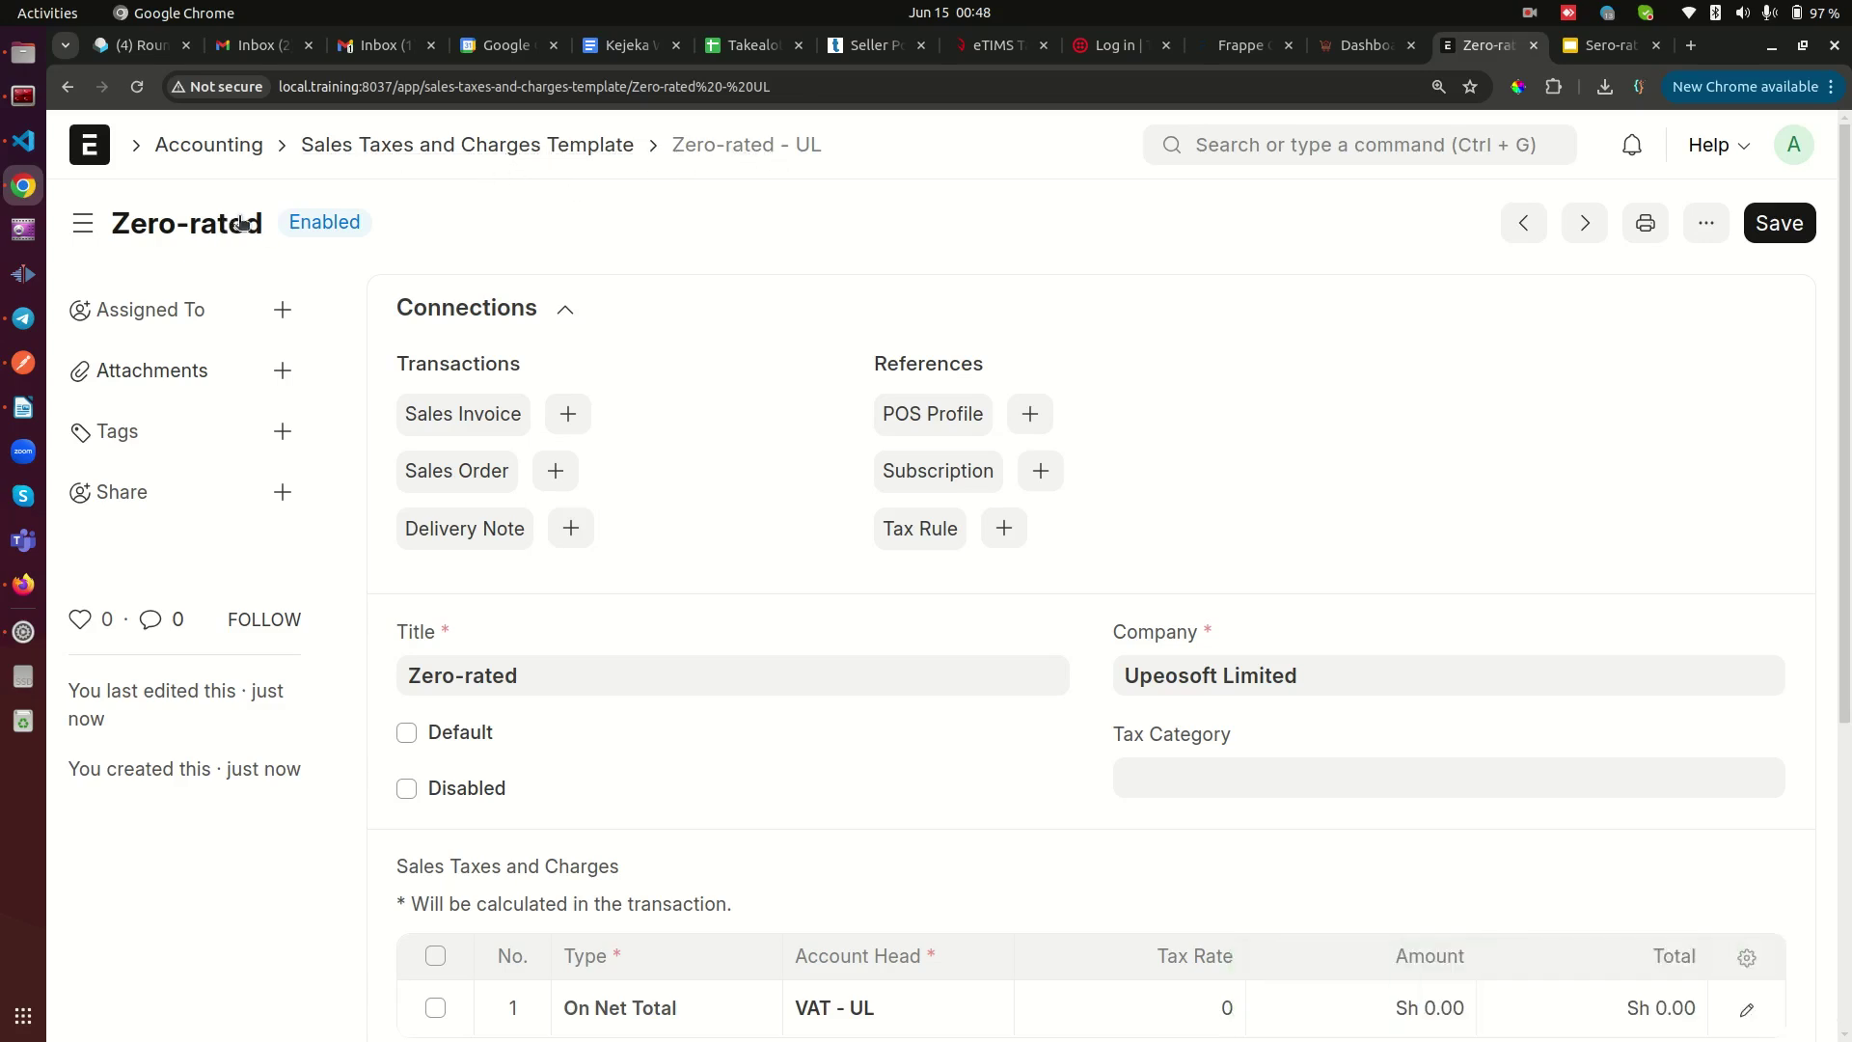
{"action": "left_click", "coordinate": [414, 144]}
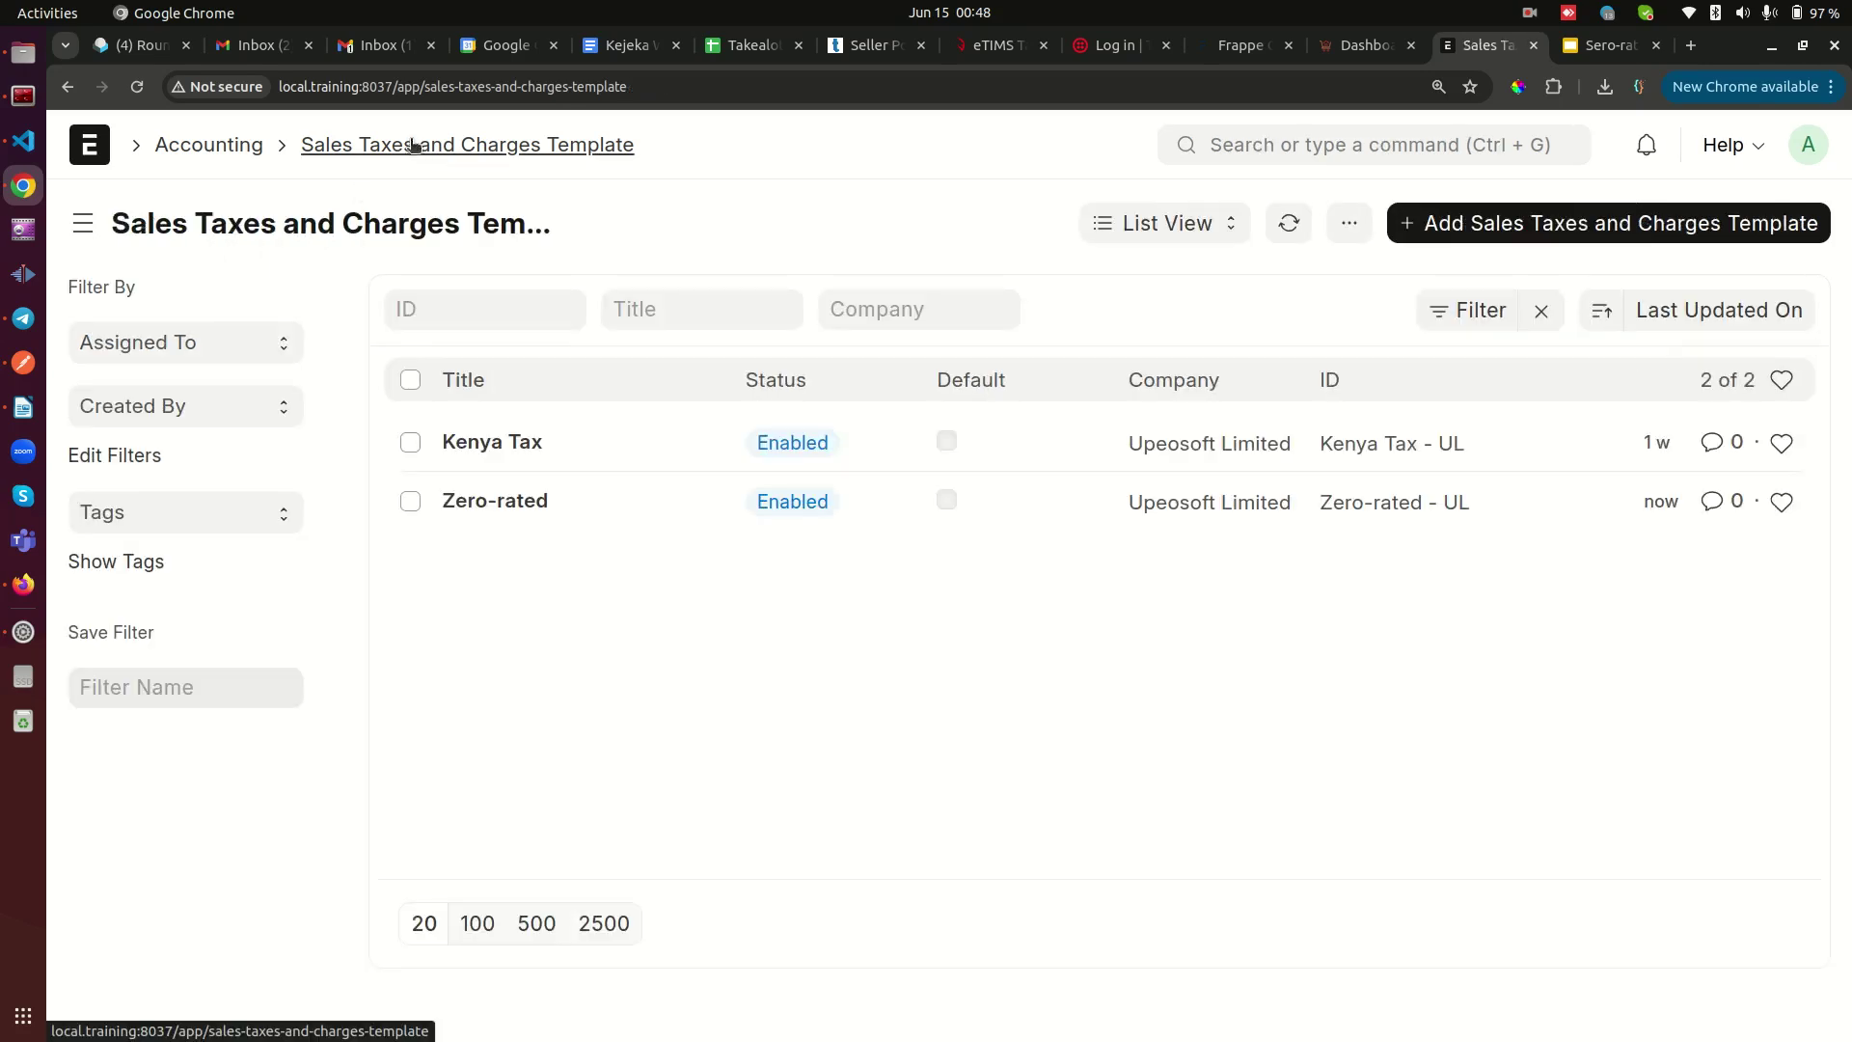
- Create and save a 'Tax Exempt' template with no tax rows, then go back to the list
{"action": "left_click", "coordinate": [1647, 229]}
{"action": "type", "text": "Tax Exempt"}
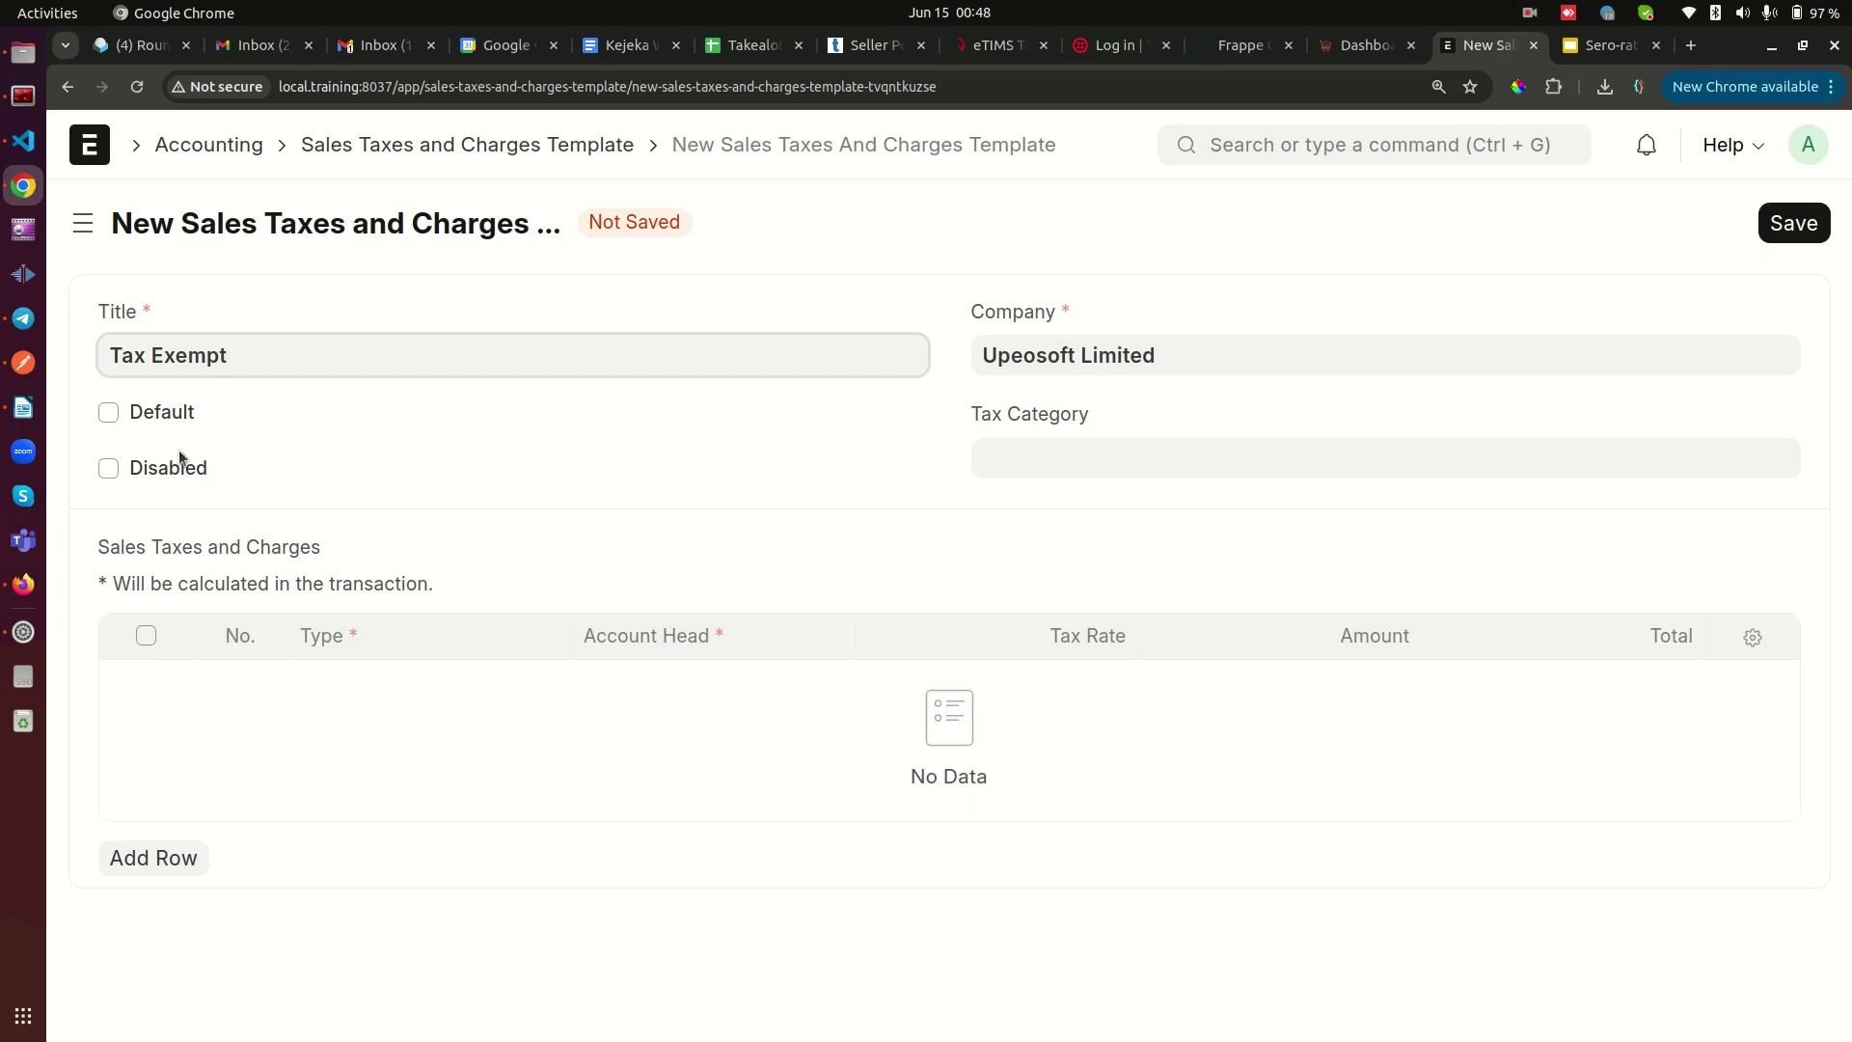
{"action": "left_click_drag", "start_coordinate": [121, 560], "coordinate": [281, 550]}
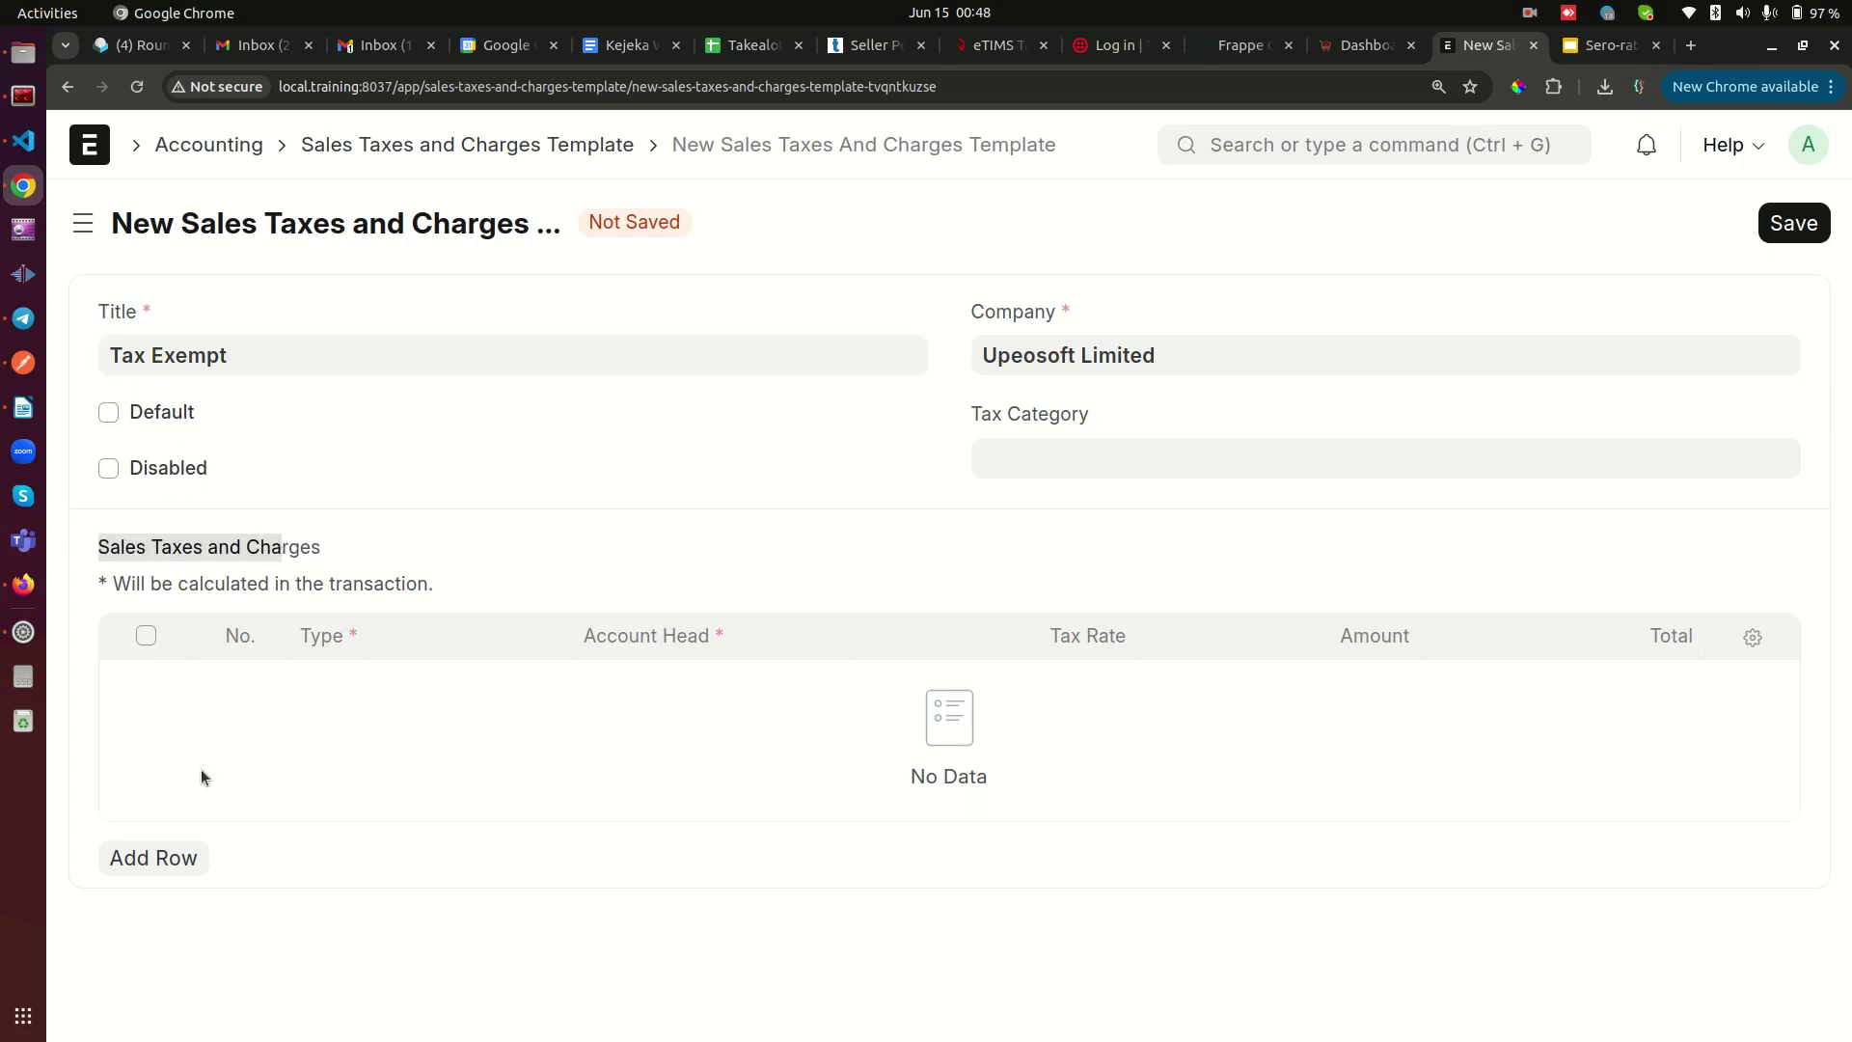
{"action": "left_click", "coordinate": [434, 737]}
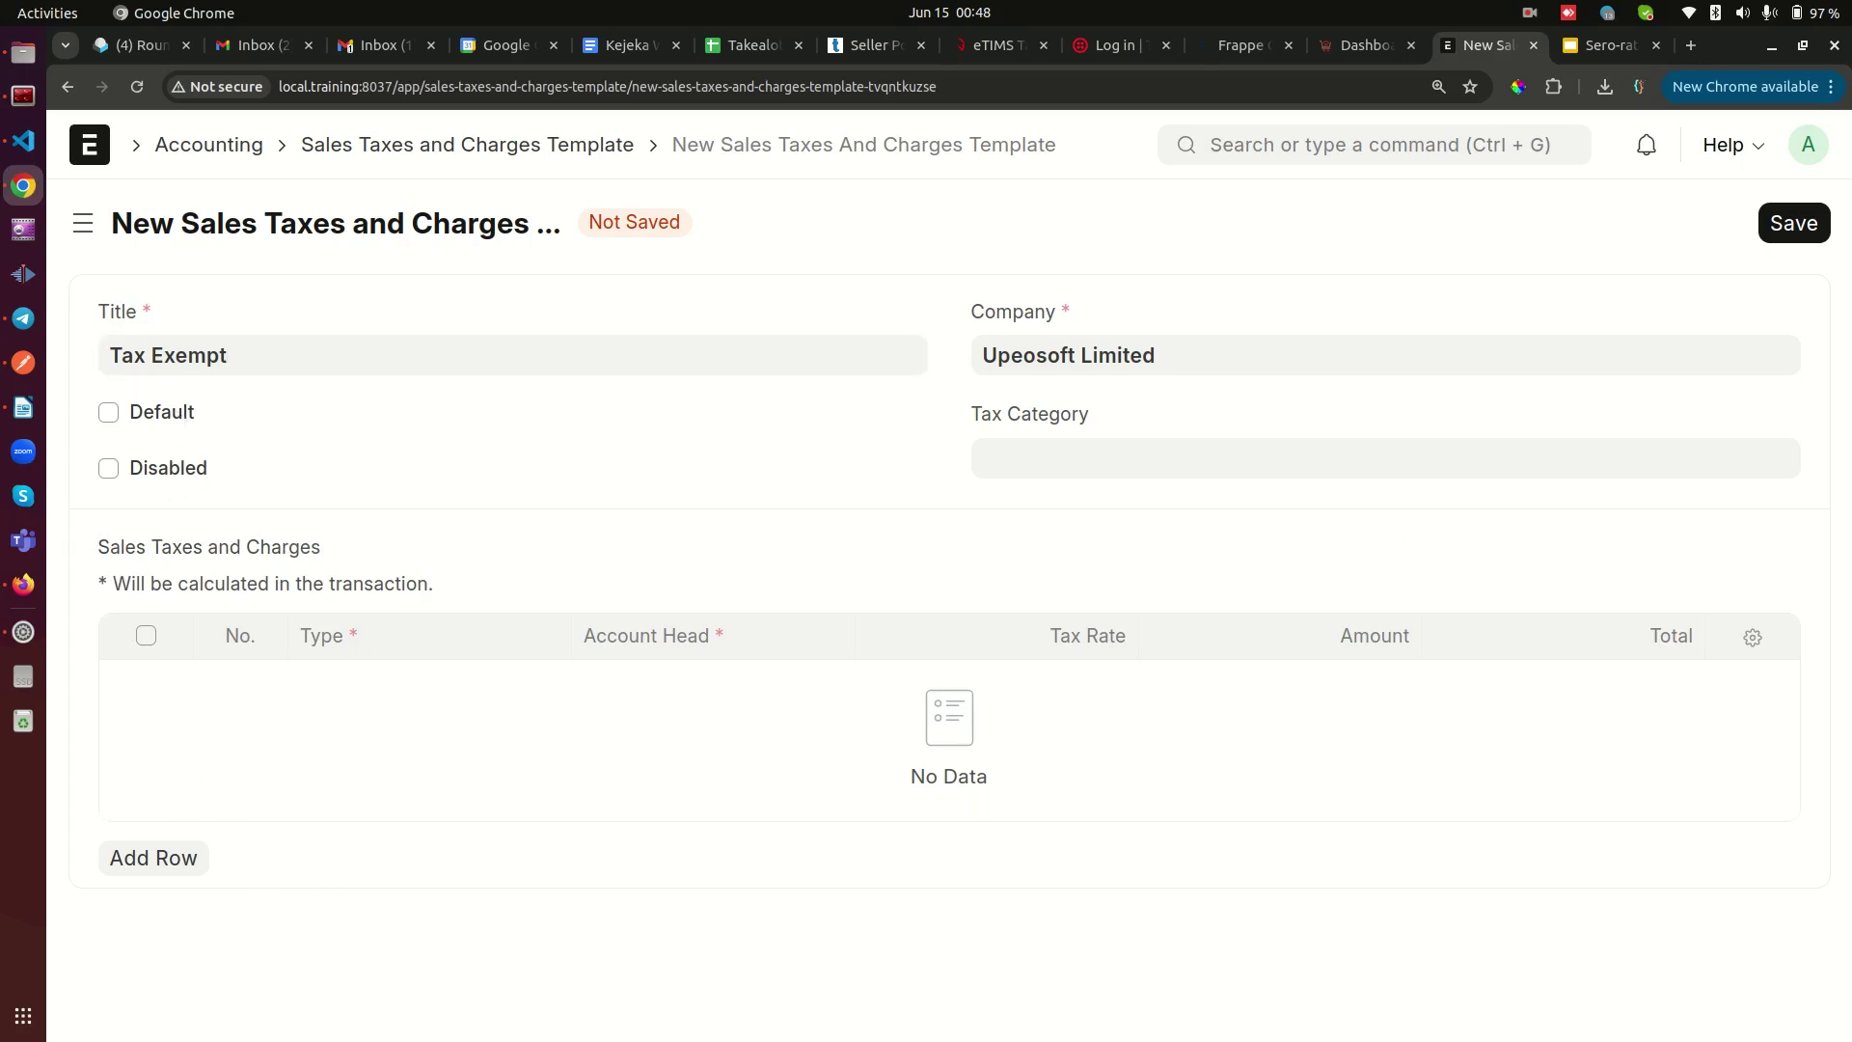
{"action": "left_click", "coordinate": [1809, 222]}
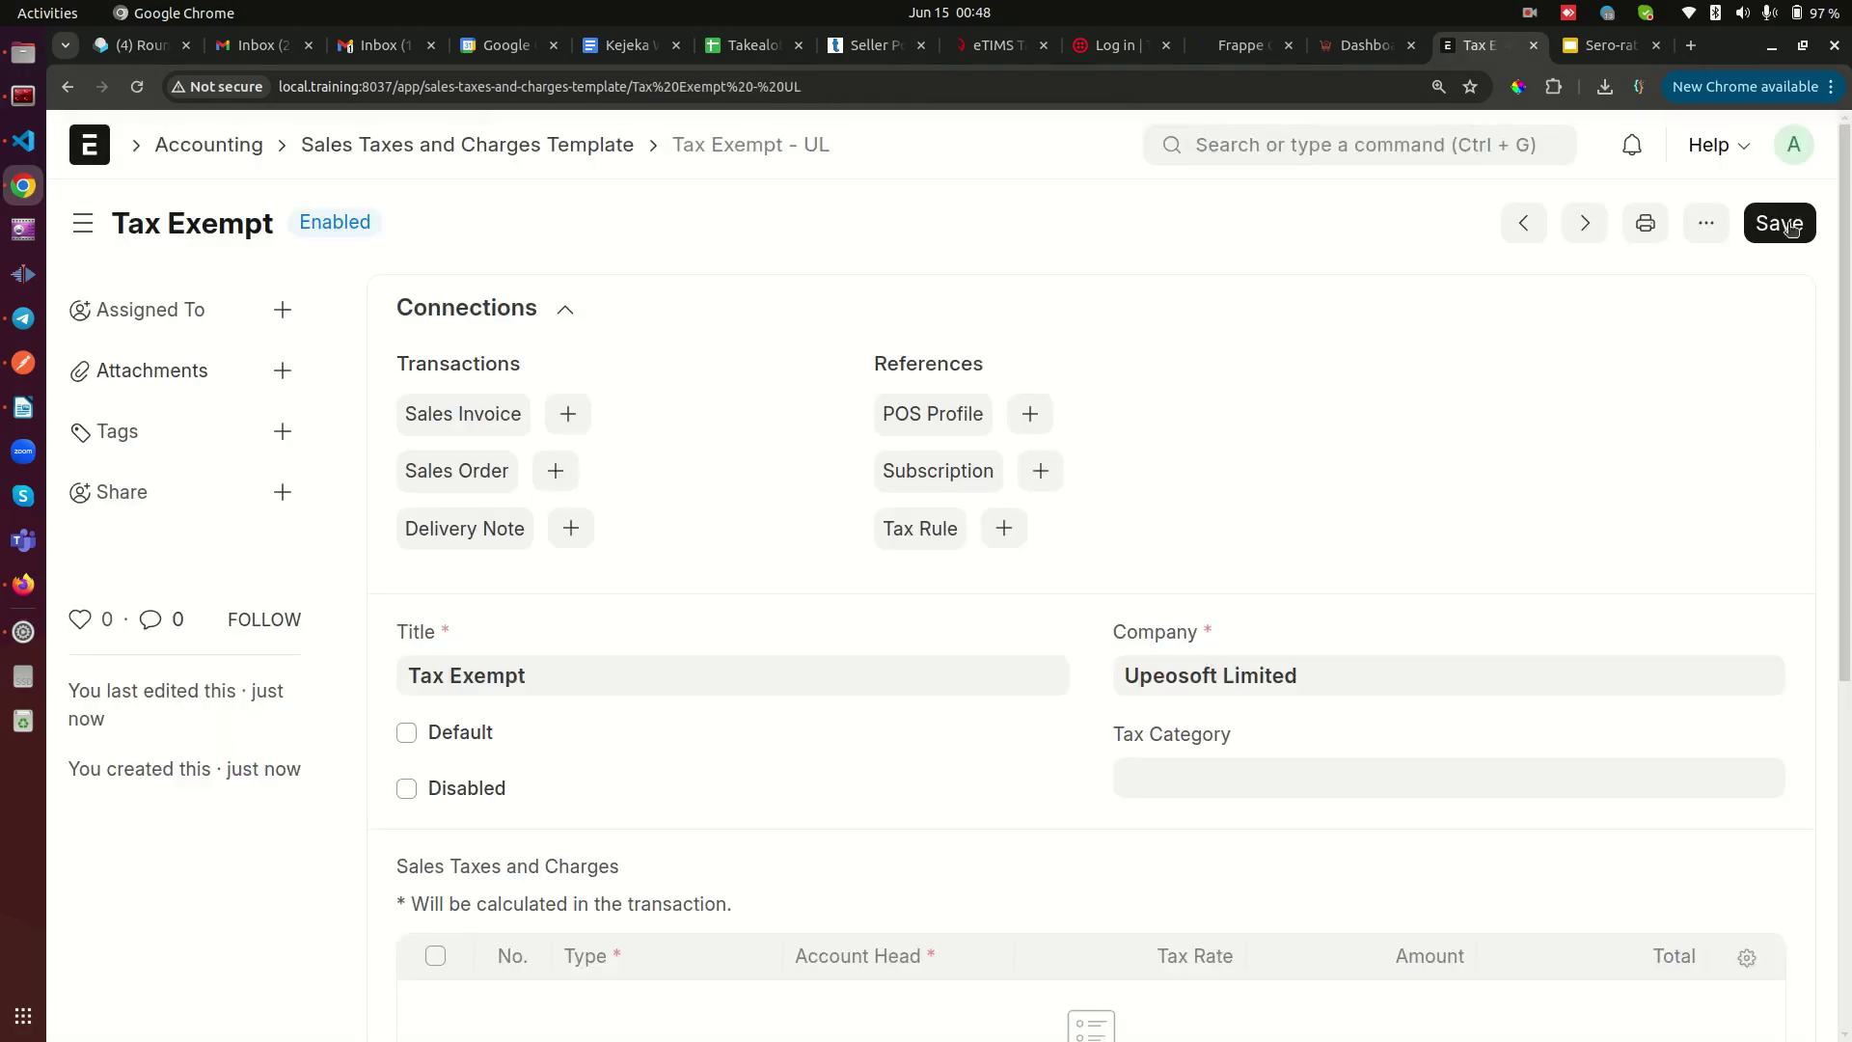
{"action": "left_click", "coordinate": [471, 146]}
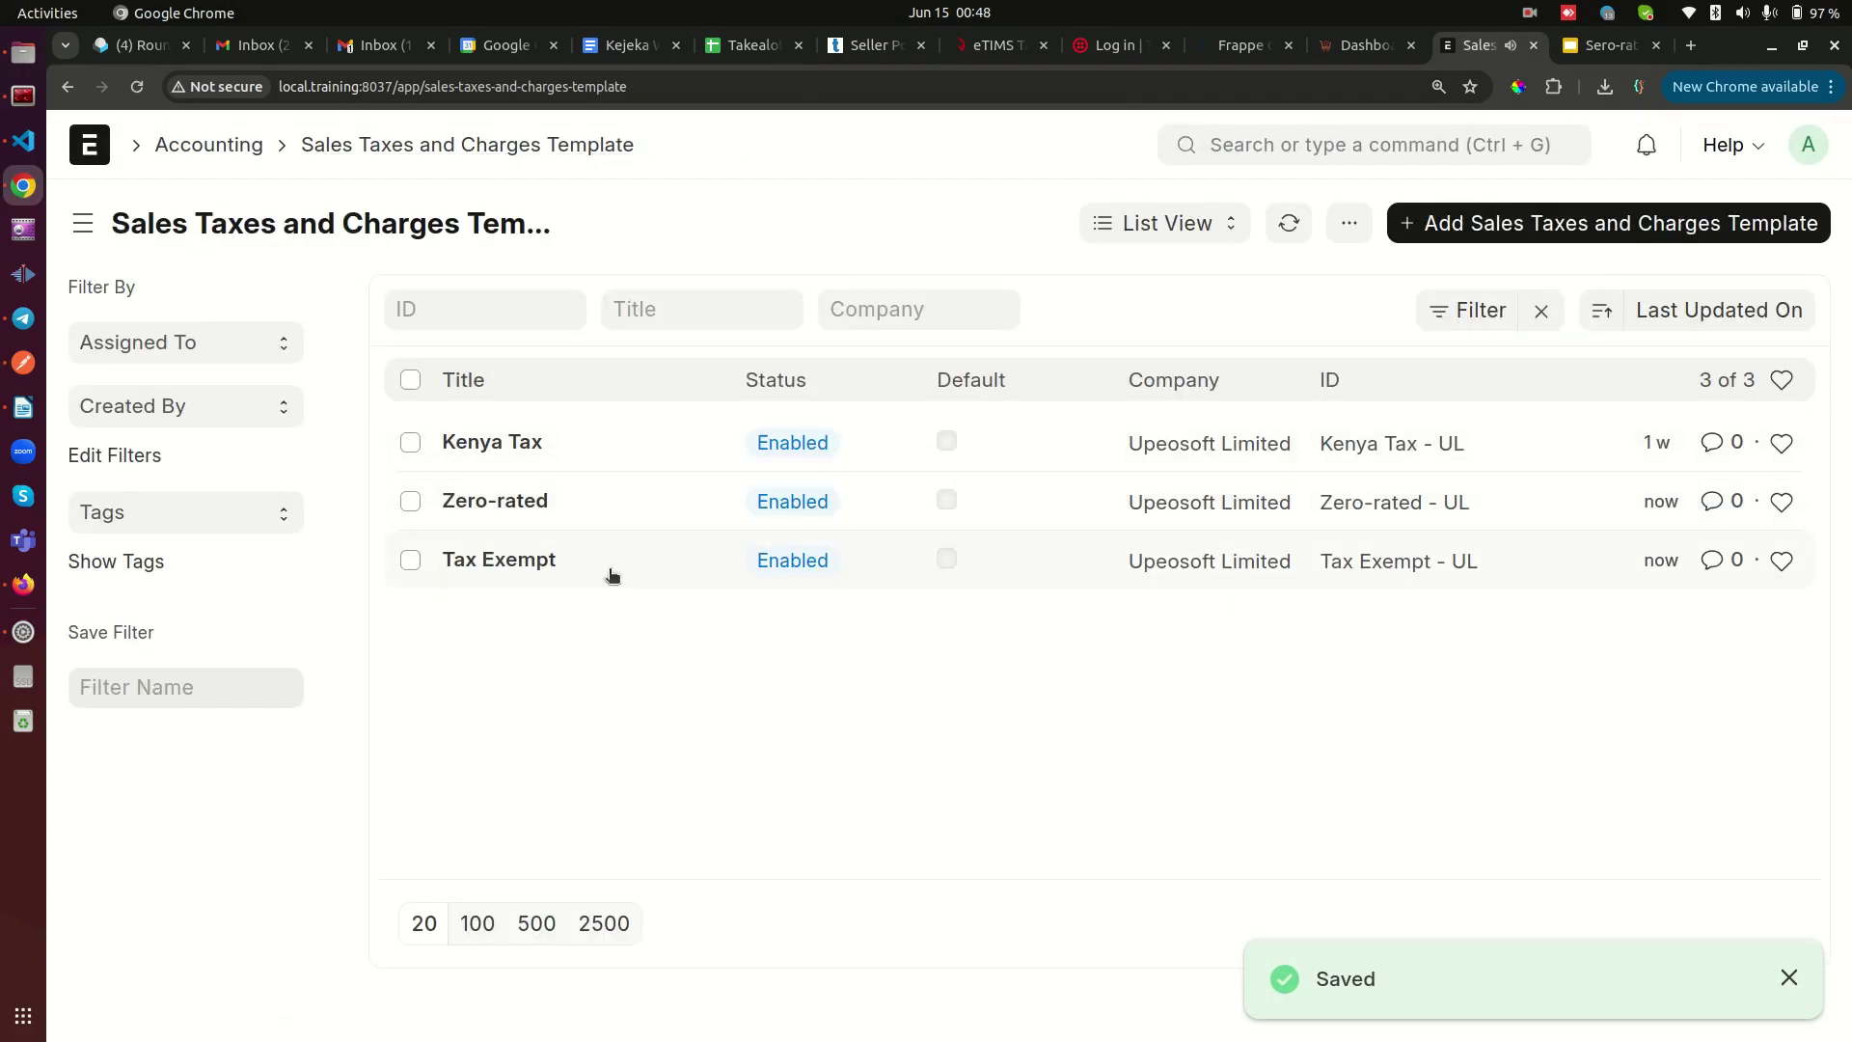
{"action": "left_click", "coordinate": [491, 444]}
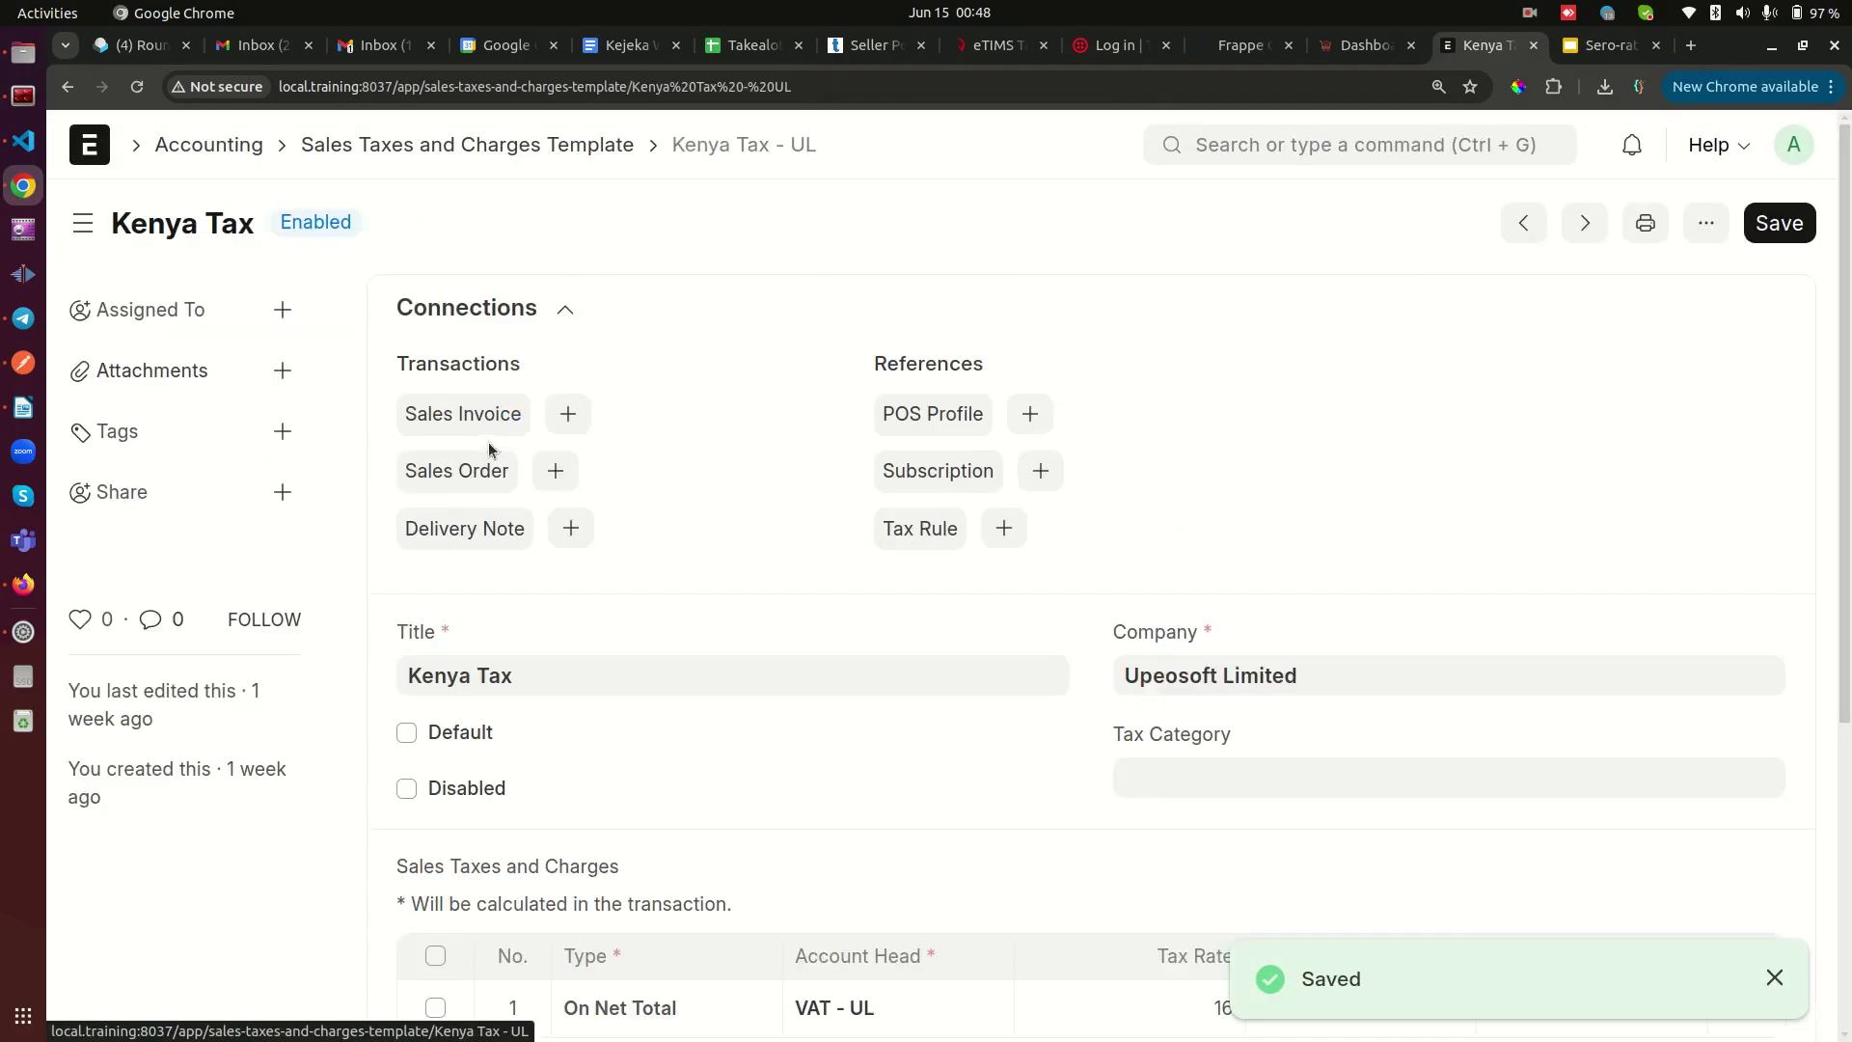
{"action": "scroll", "coordinate": [1042, 563], "scroll_direction": "down", "scroll_amount": 3}
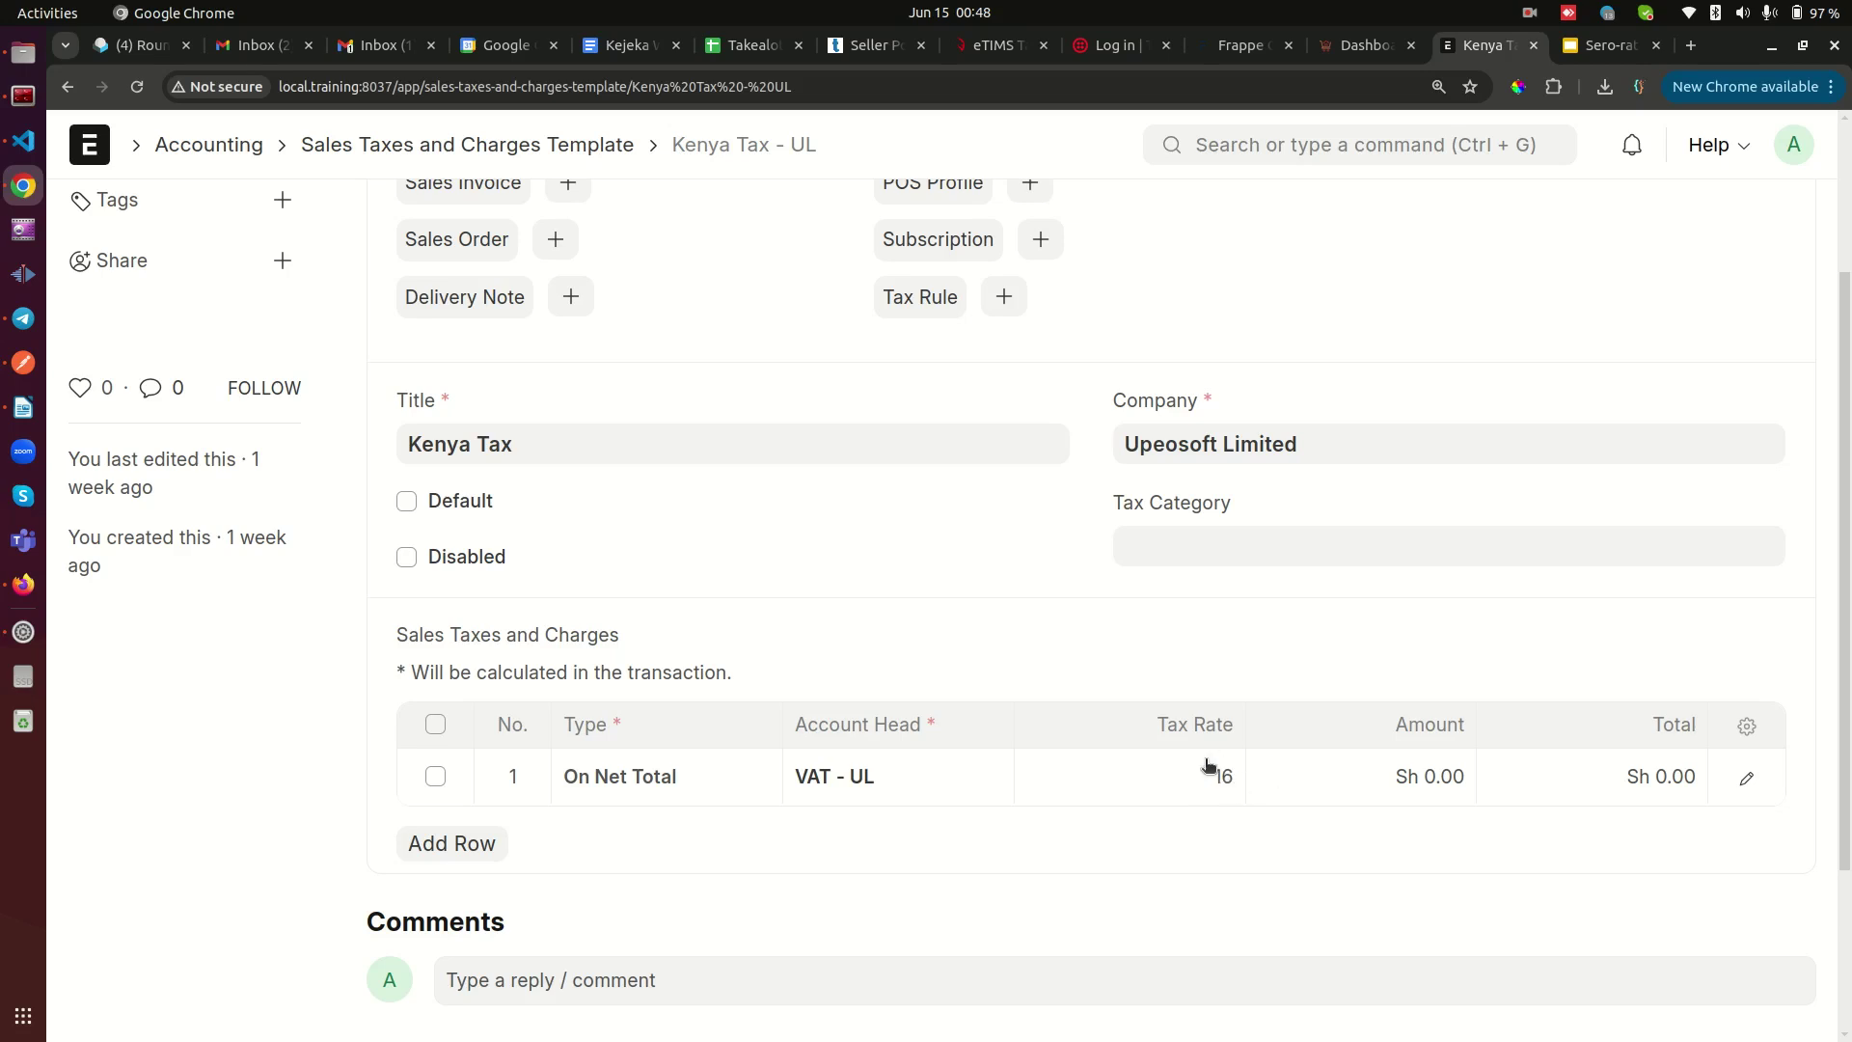
{"action": "scroll", "coordinate": [738, 326], "scroll_direction": "up", "scroll_amount": 3}
{"action": "left_click", "coordinate": [507, 145]}
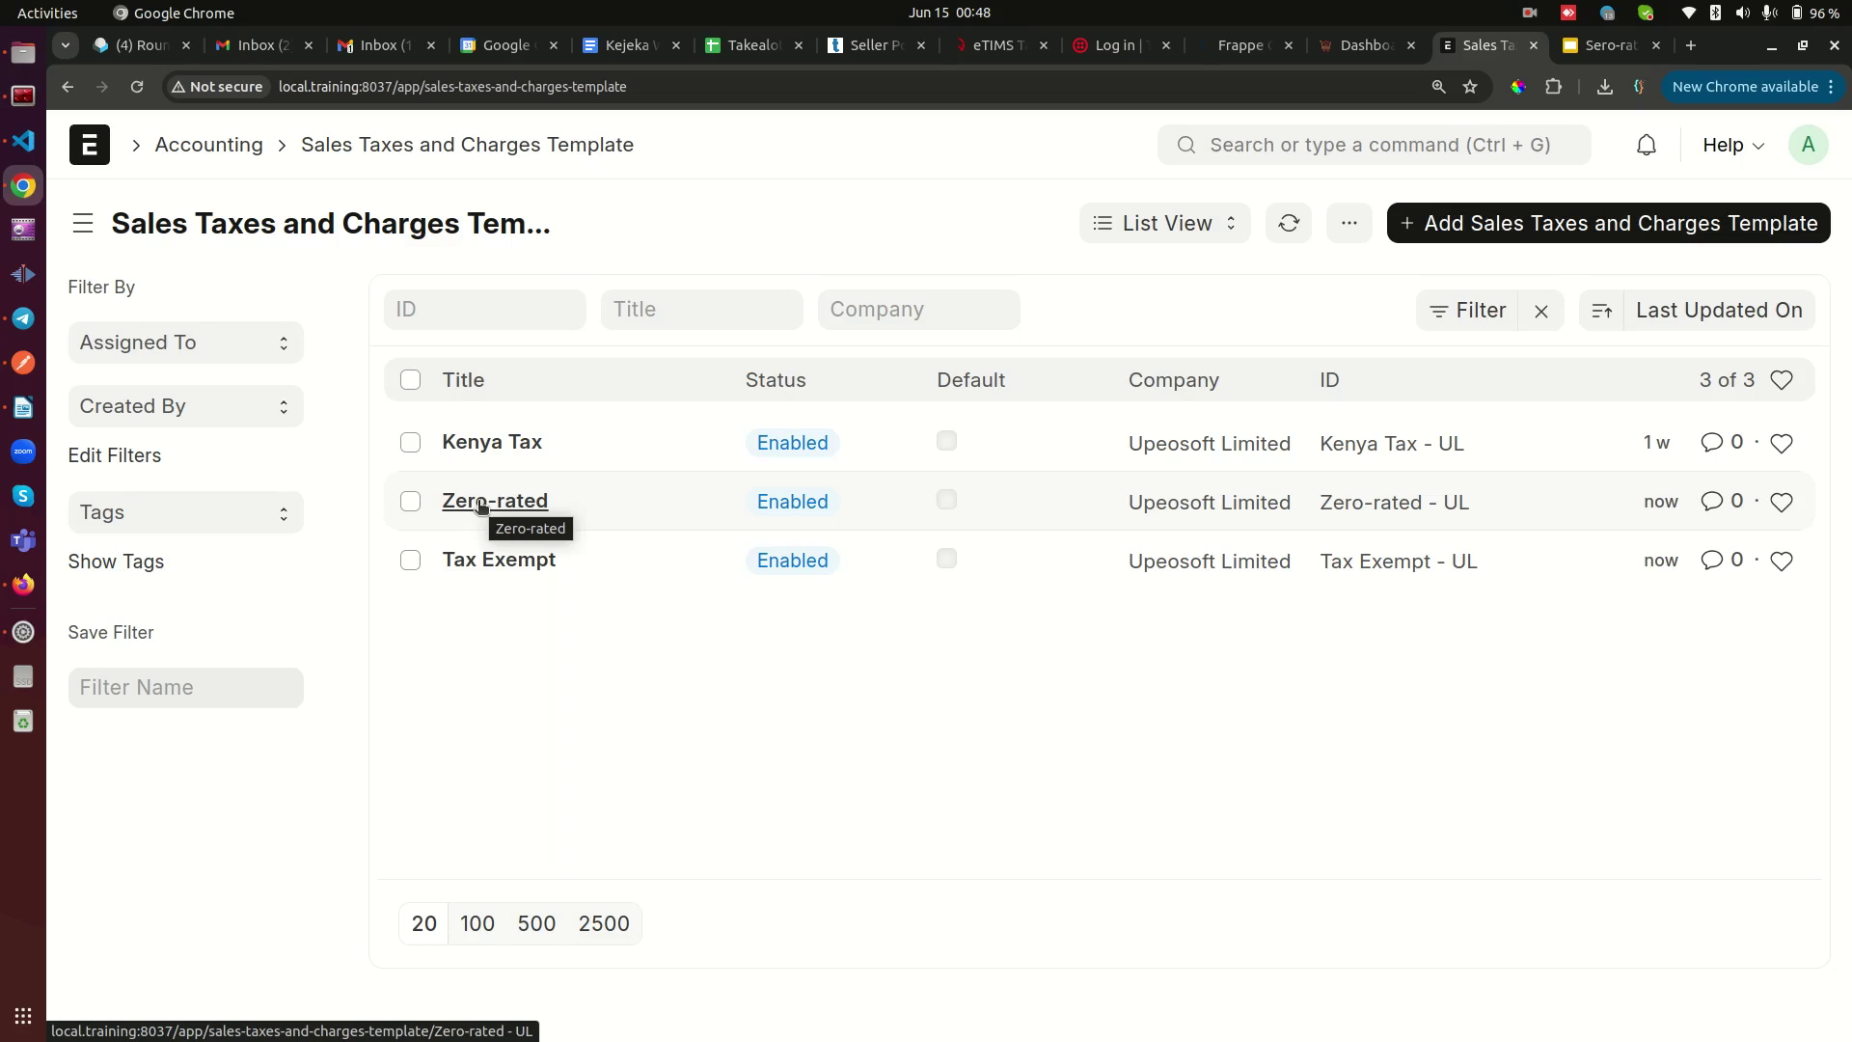
- Open the Tax Rule list through search and create the first Tax Rule
{"action": "left_click", "coordinate": [1312, 144]}
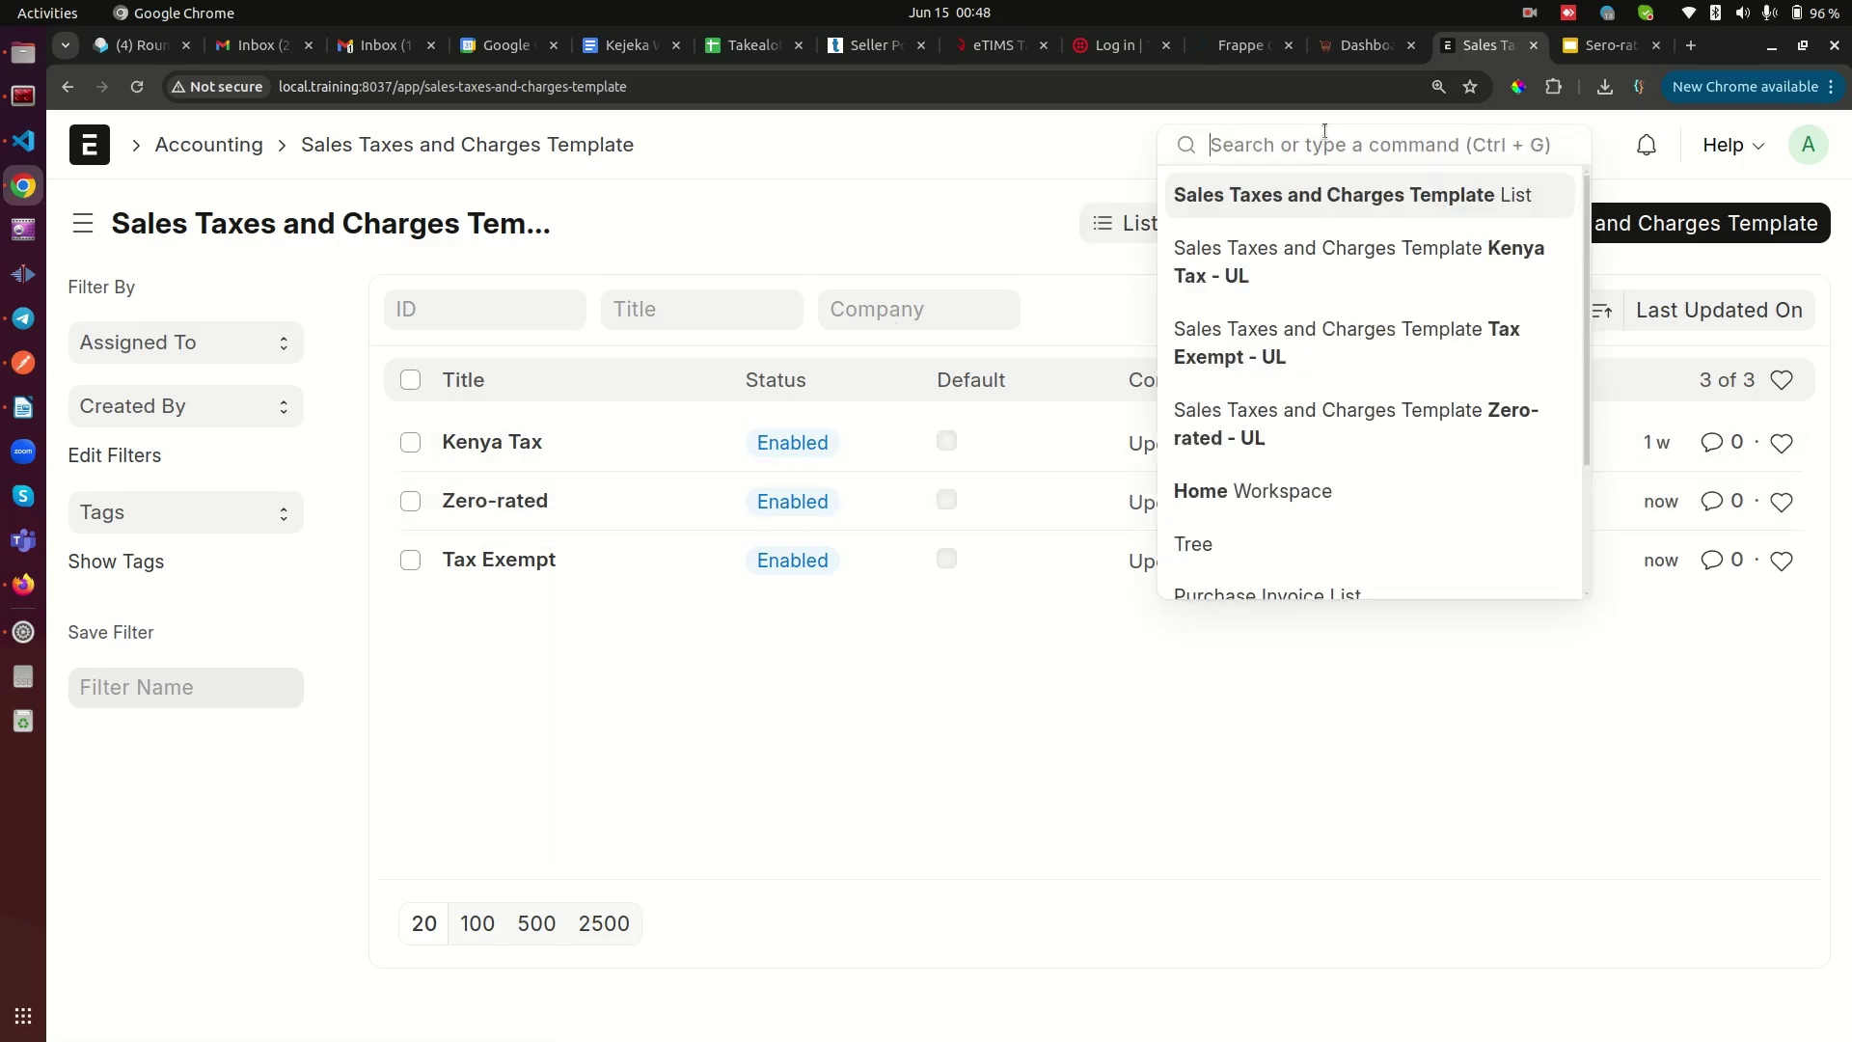
{"action": "type", "text": "tax rule"}
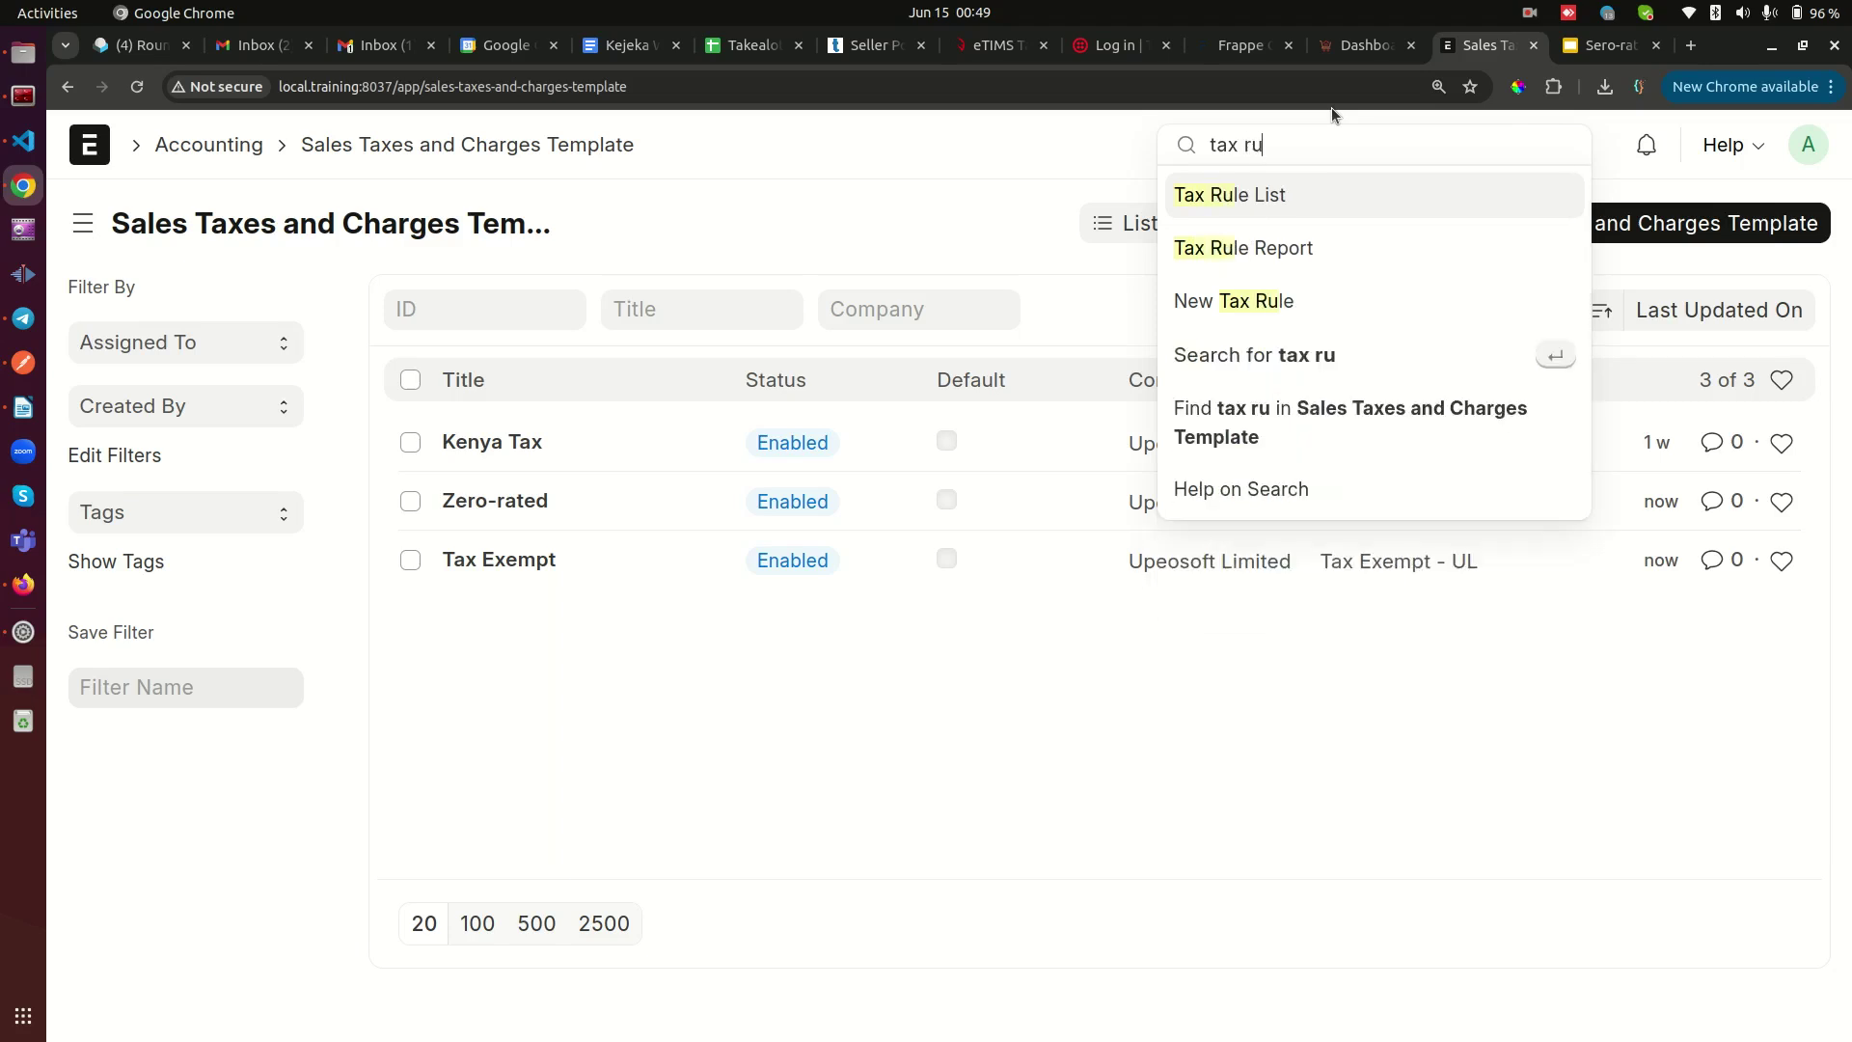
{"action": "left_click", "coordinate": [1263, 195]}
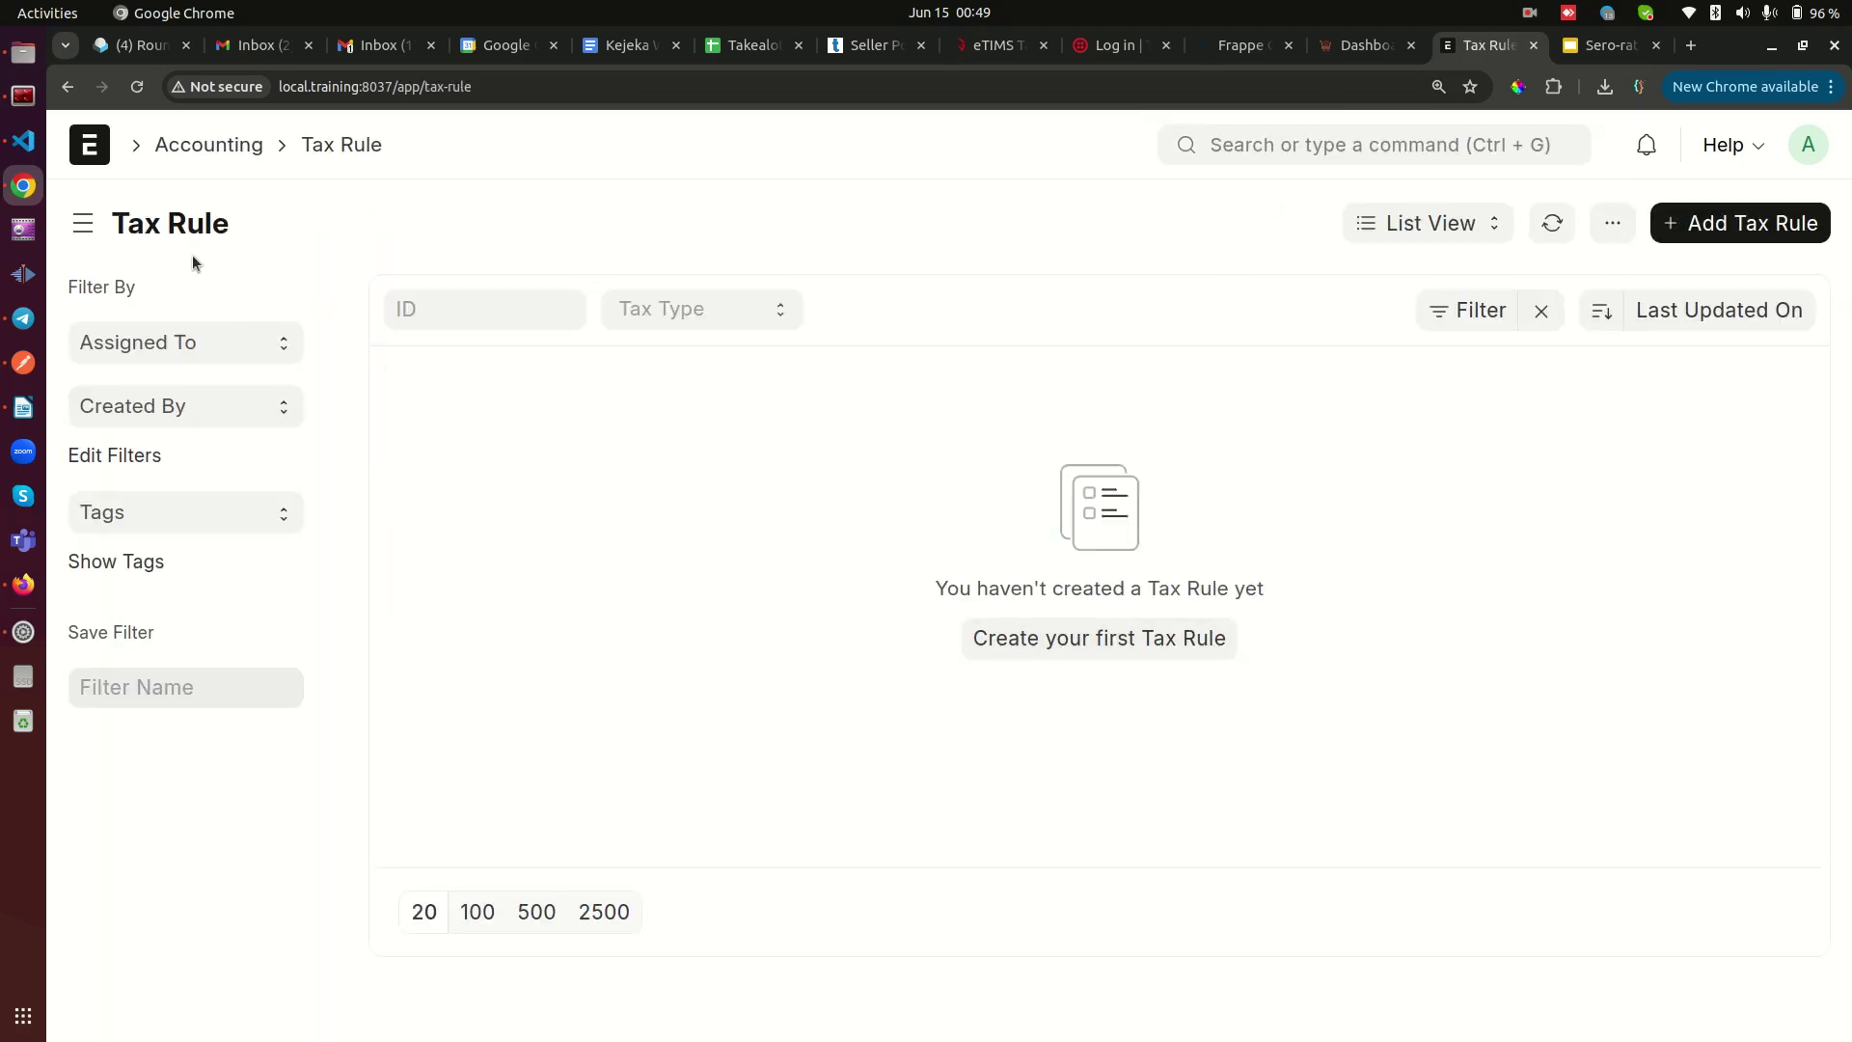
{"action": "left_click", "coordinate": [1138, 637]}
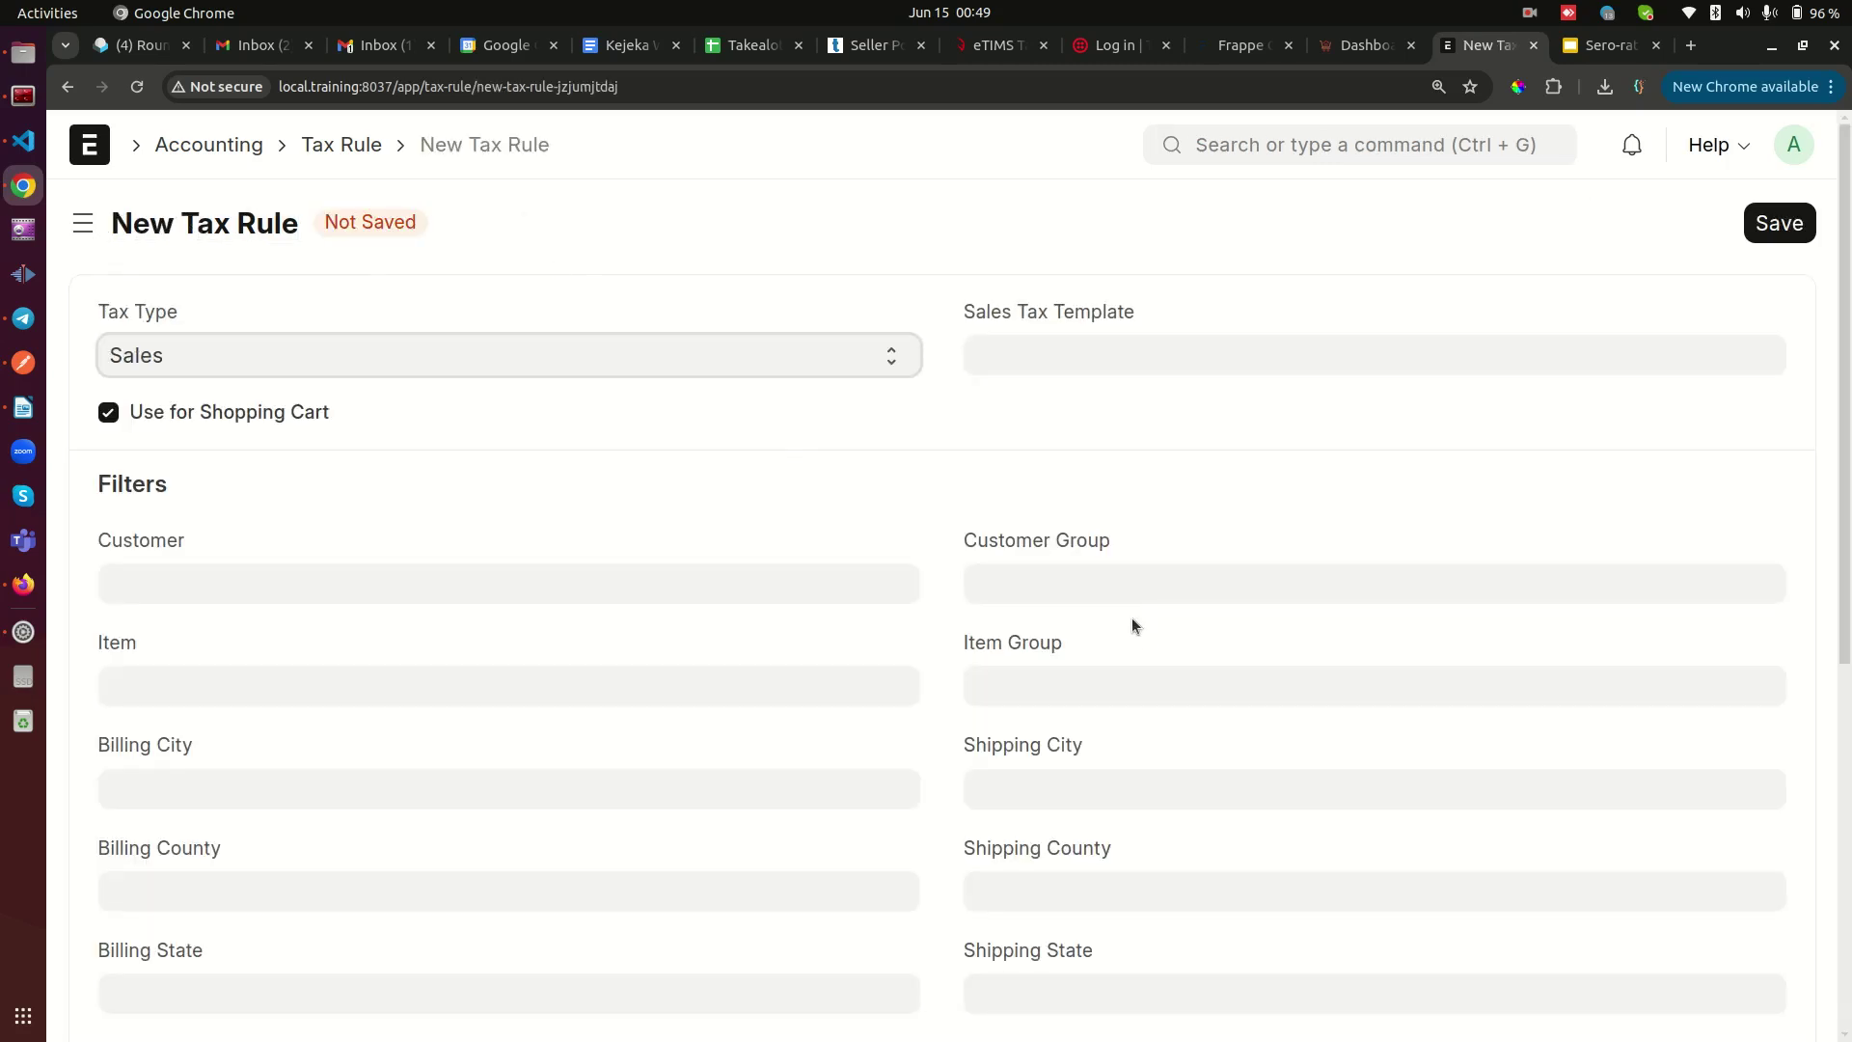
- Leave the new rule's Tax Type on Sales after briefly trying Purchase, then return to the slides
{"action": "left_click", "coordinate": [324, 358]}
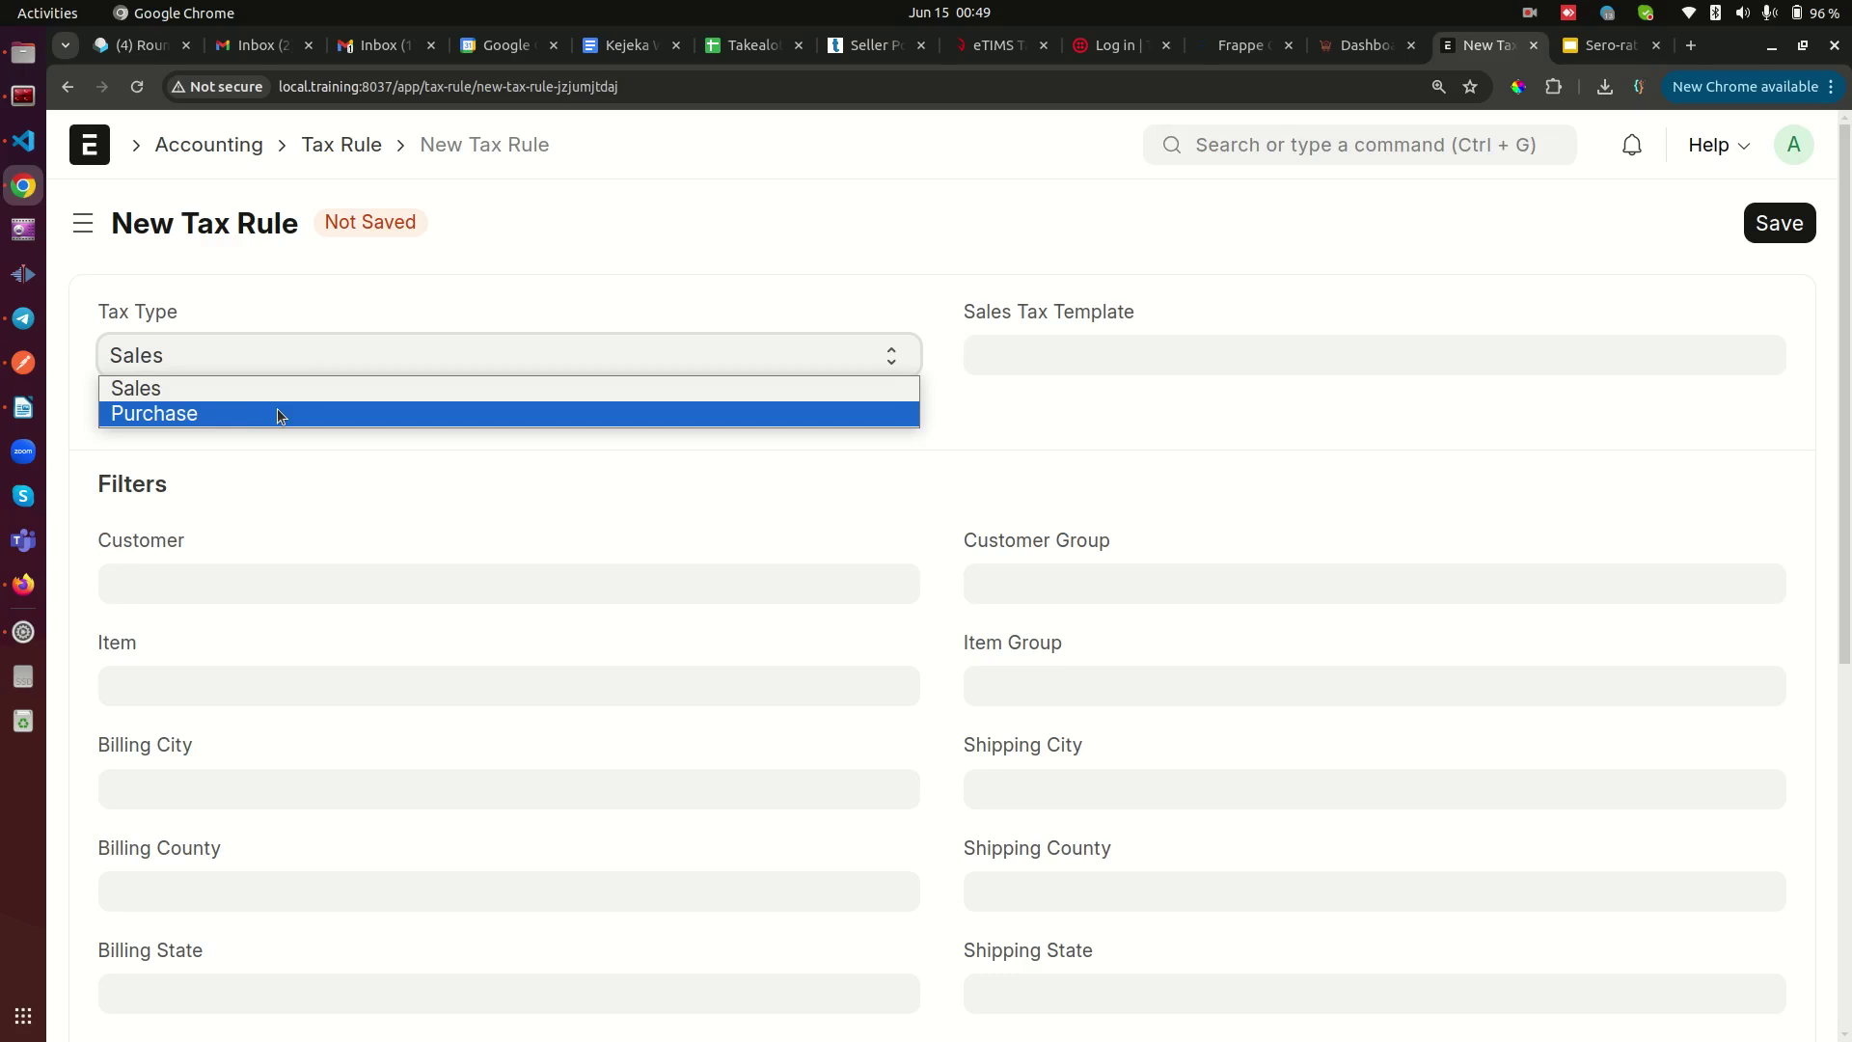
{"action": "left_click", "coordinate": [193, 389]}
{"action": "left_click", "coordinate": [192, 370]}
{"action": "left_click", "coordinate": [199, 412]}
{"action": "left_click", "coordinate": [214, 357]}
{"action": "left_click", "coordinate": [215, 355]}
{"action": "left_click", "coordinate": [217, 353]}
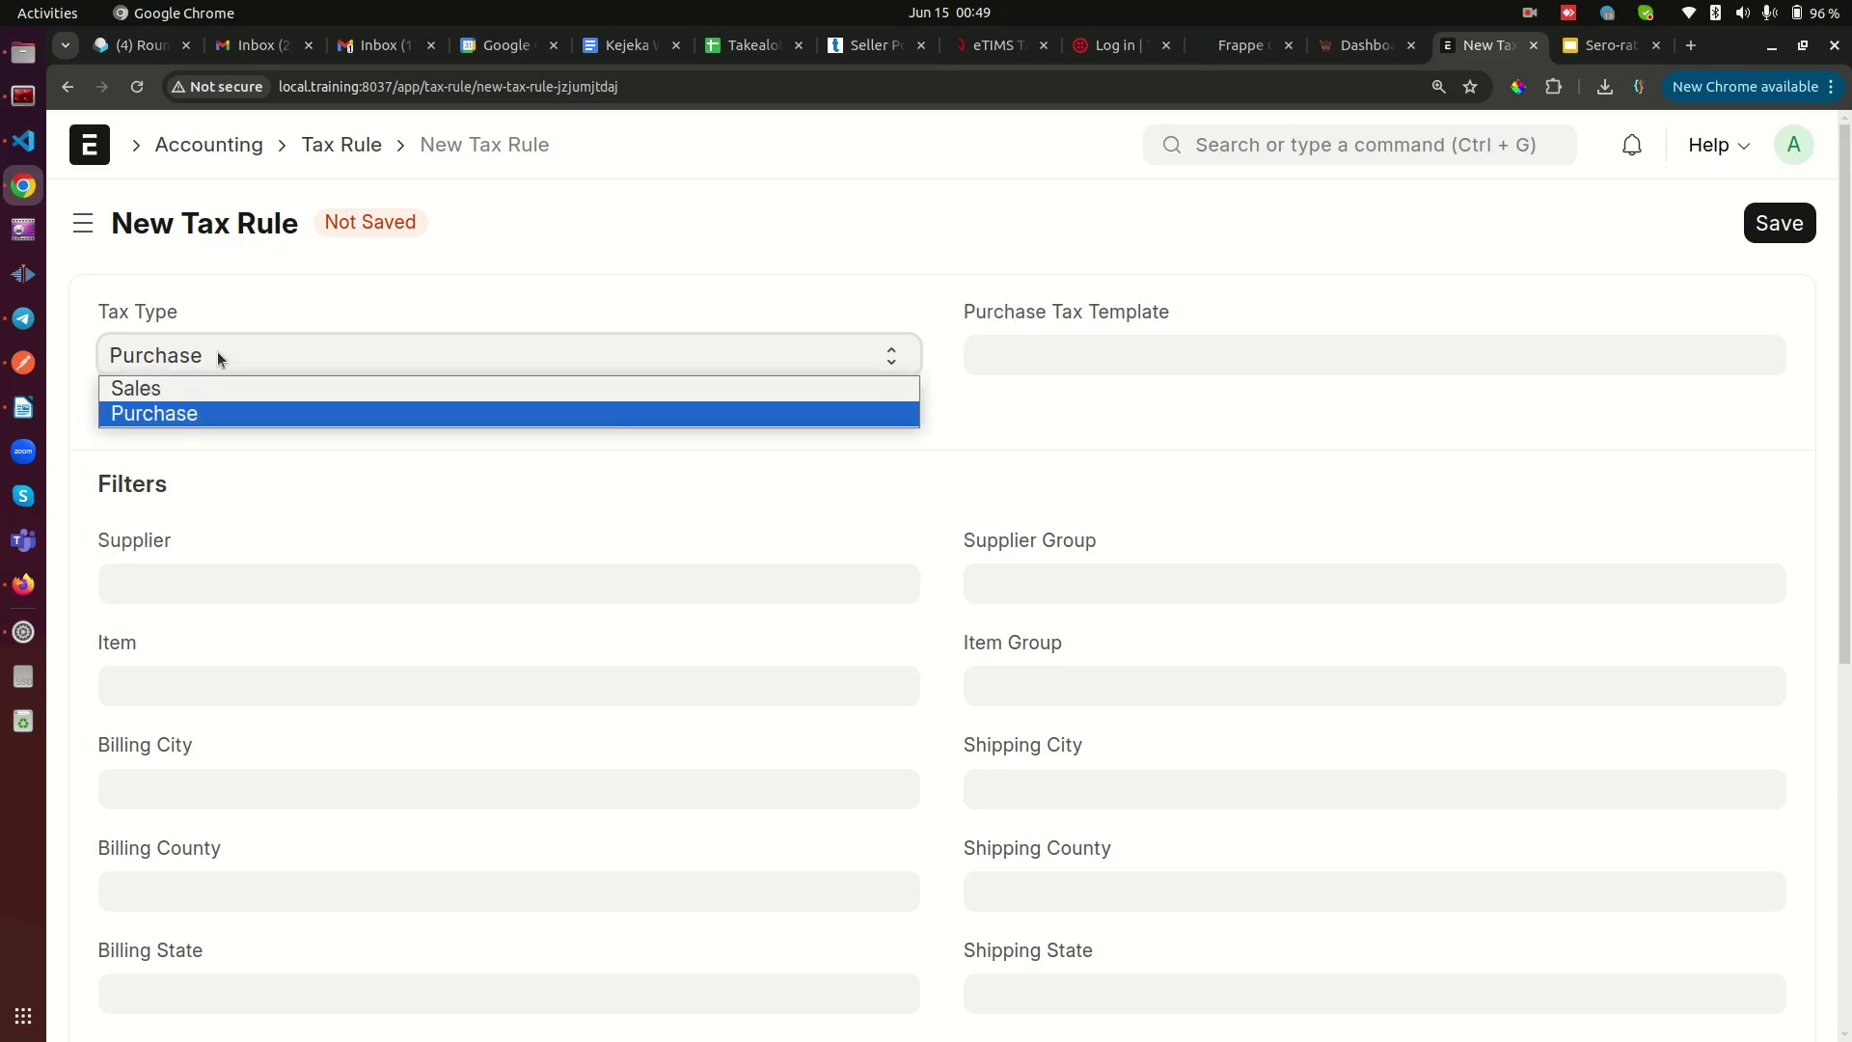
{"action": "left_click", "coordinate": [217, 386]}
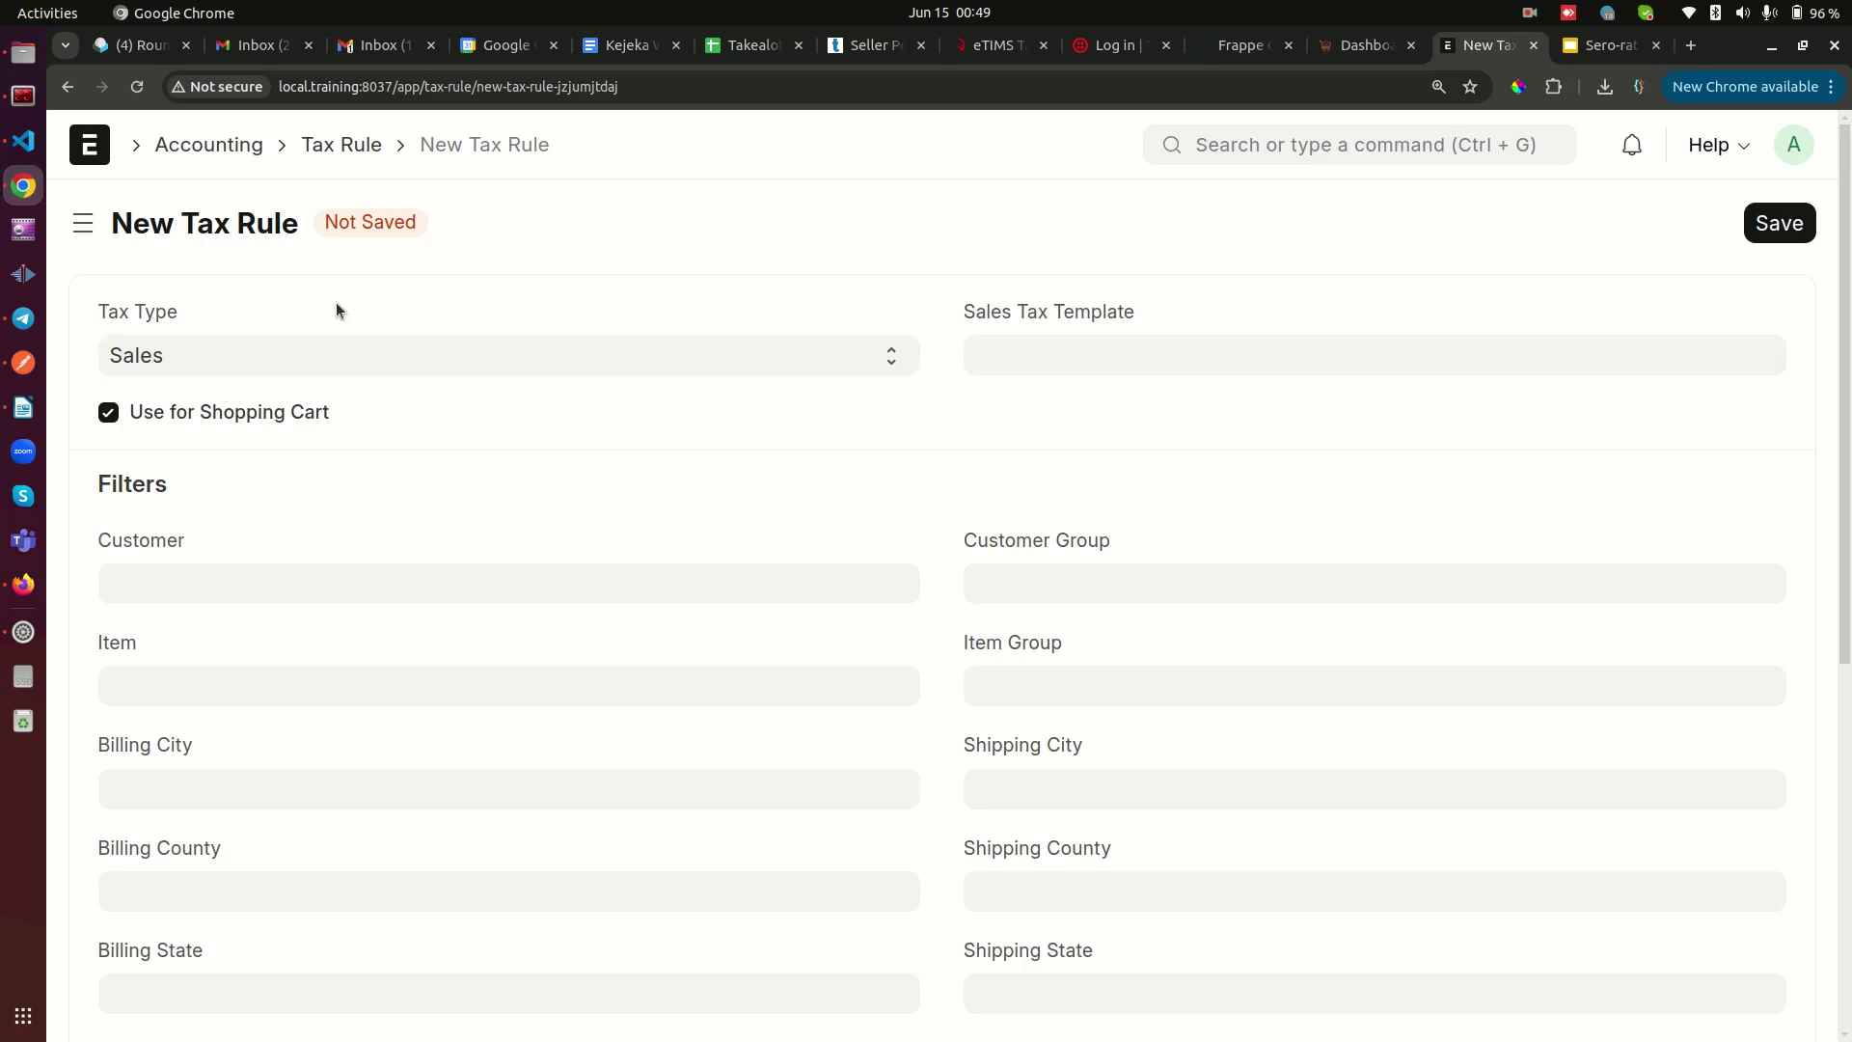
{"action": "left_click", "coordinate": [1597, 46]}
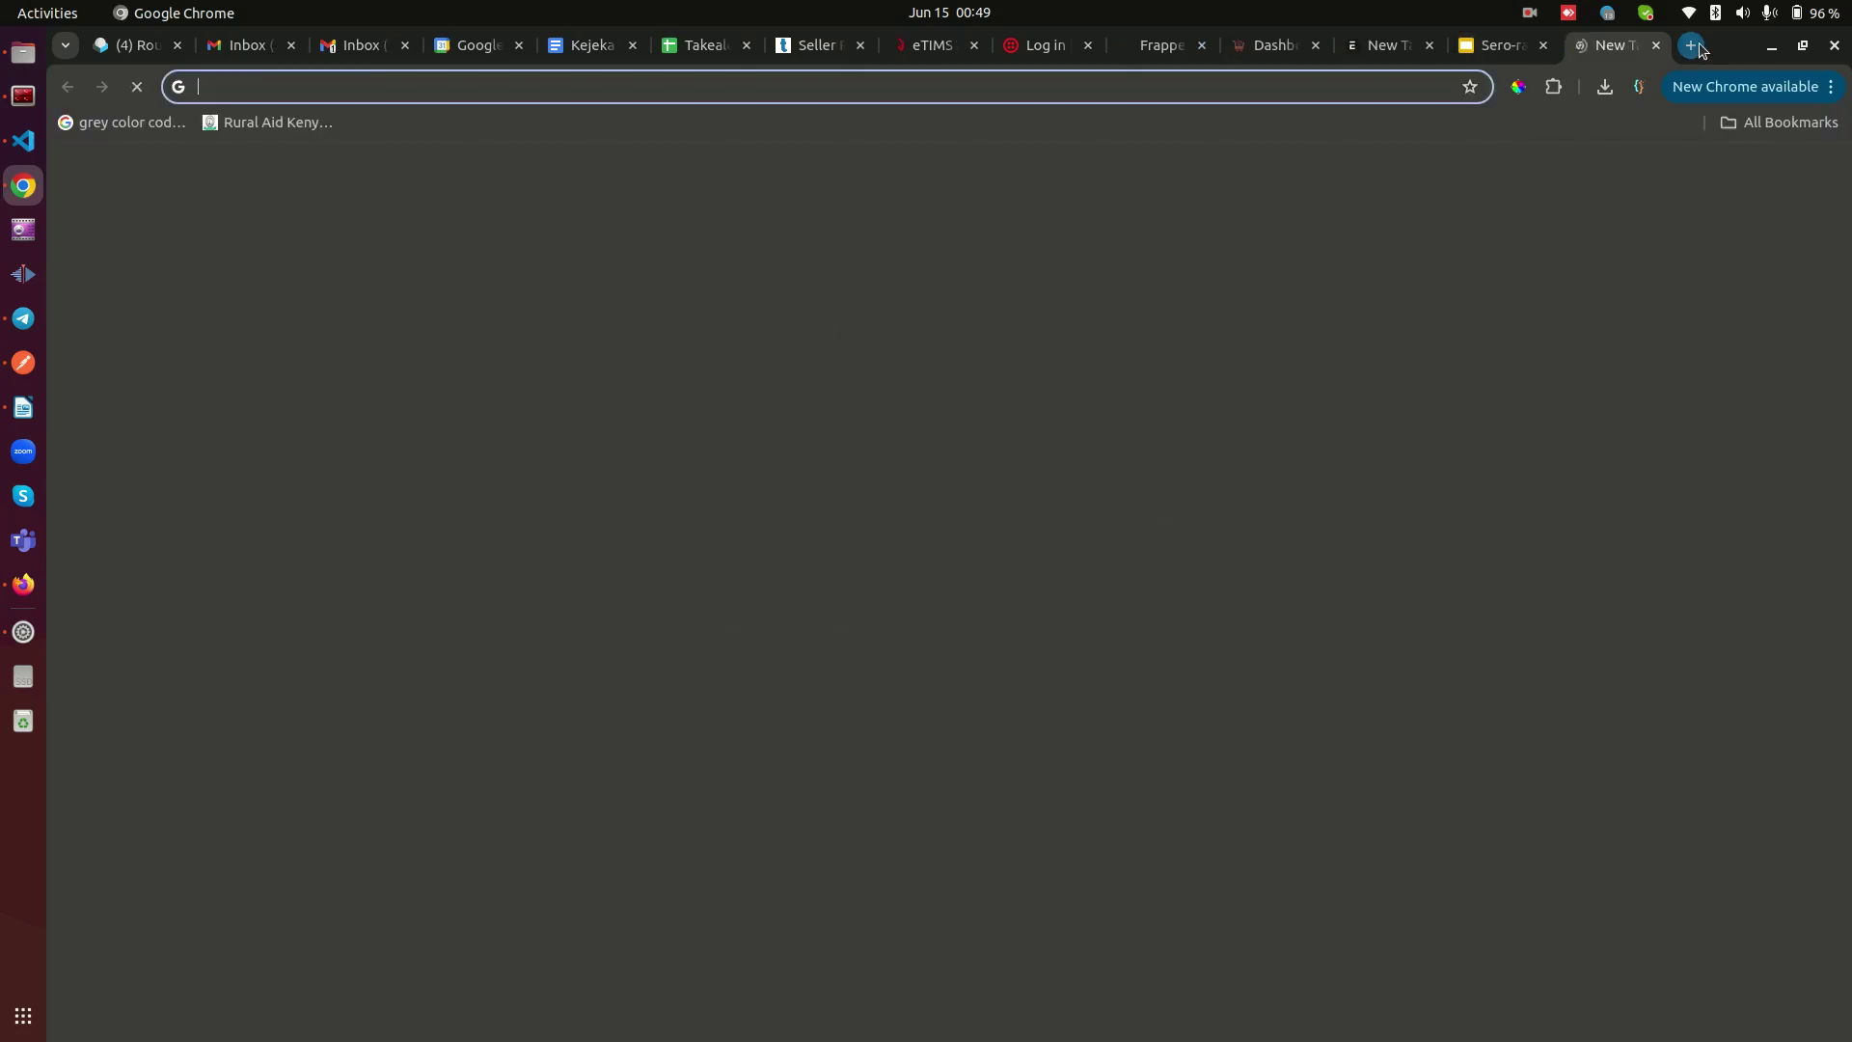
- Visit upeosoft.com in a new tab, zoom it in and out, then close it
{"action": "left_click", "coordinate": [1694, 47]}
{"action": "type", "text": "upeosoft.com"}
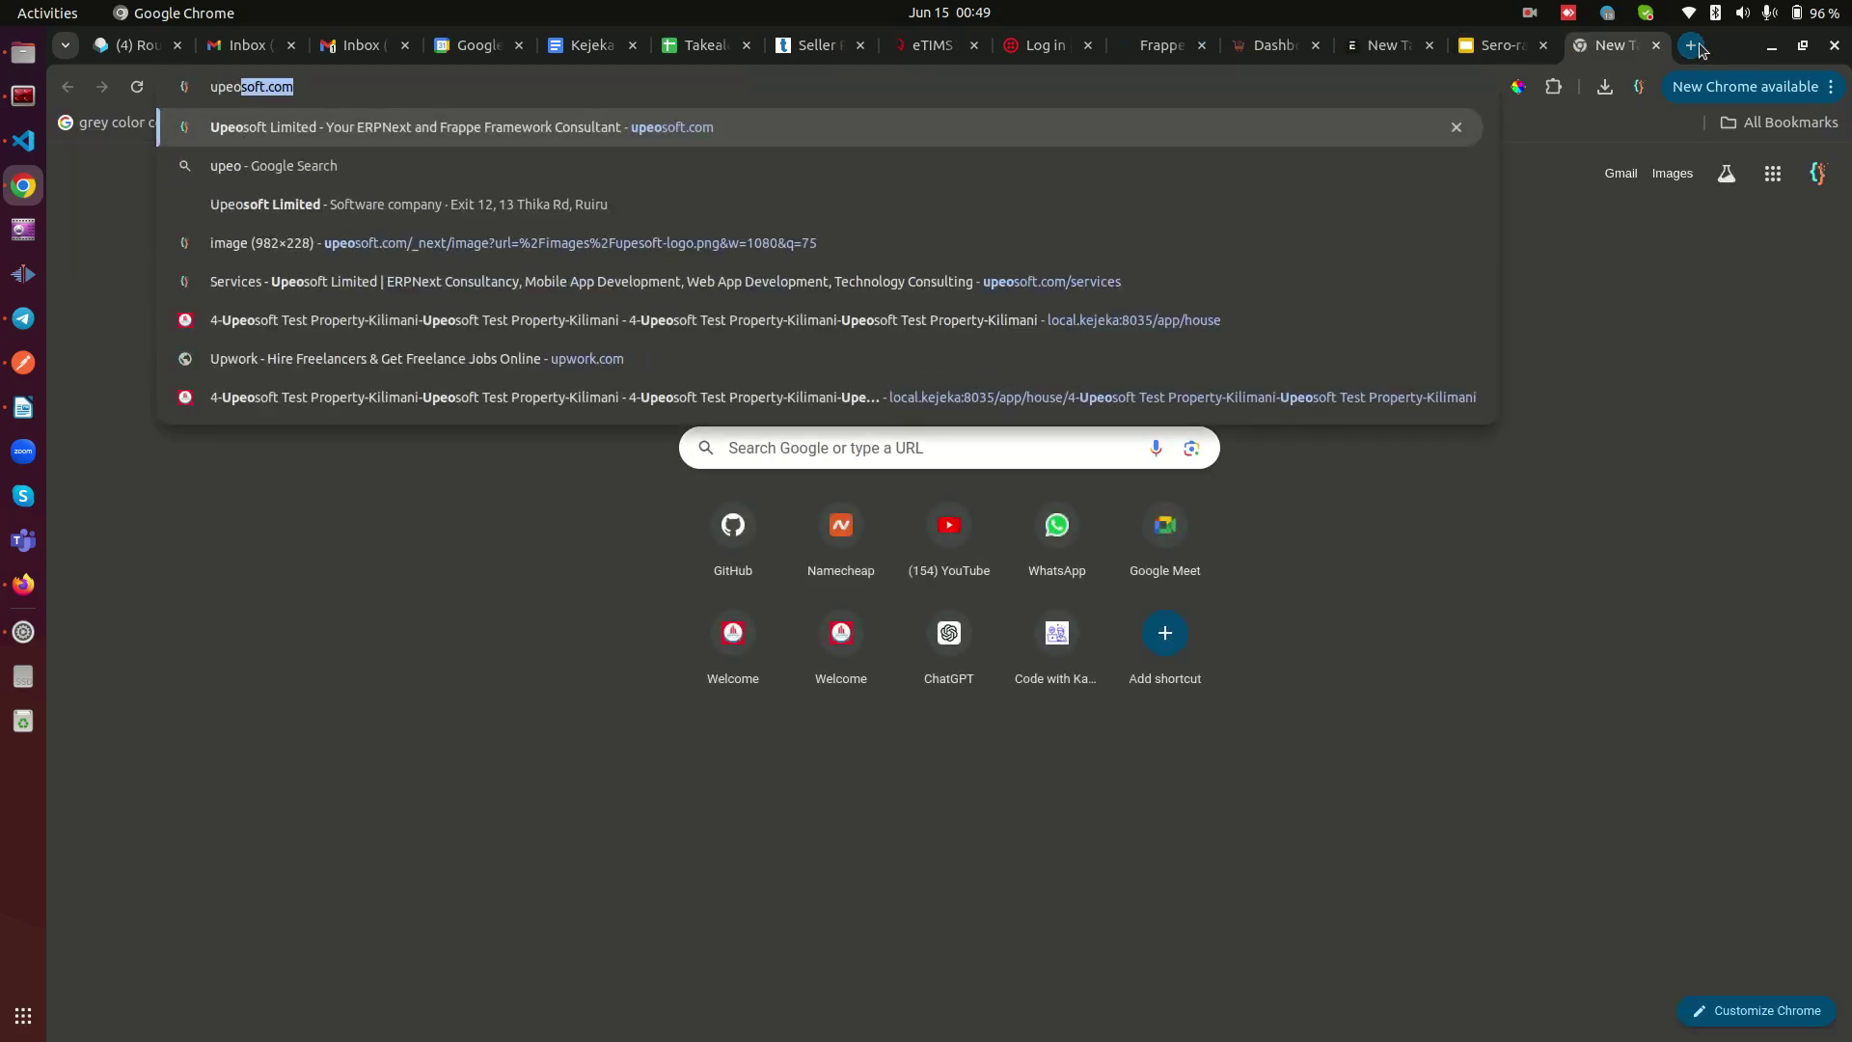
{"action": "key", "text": "Return"}
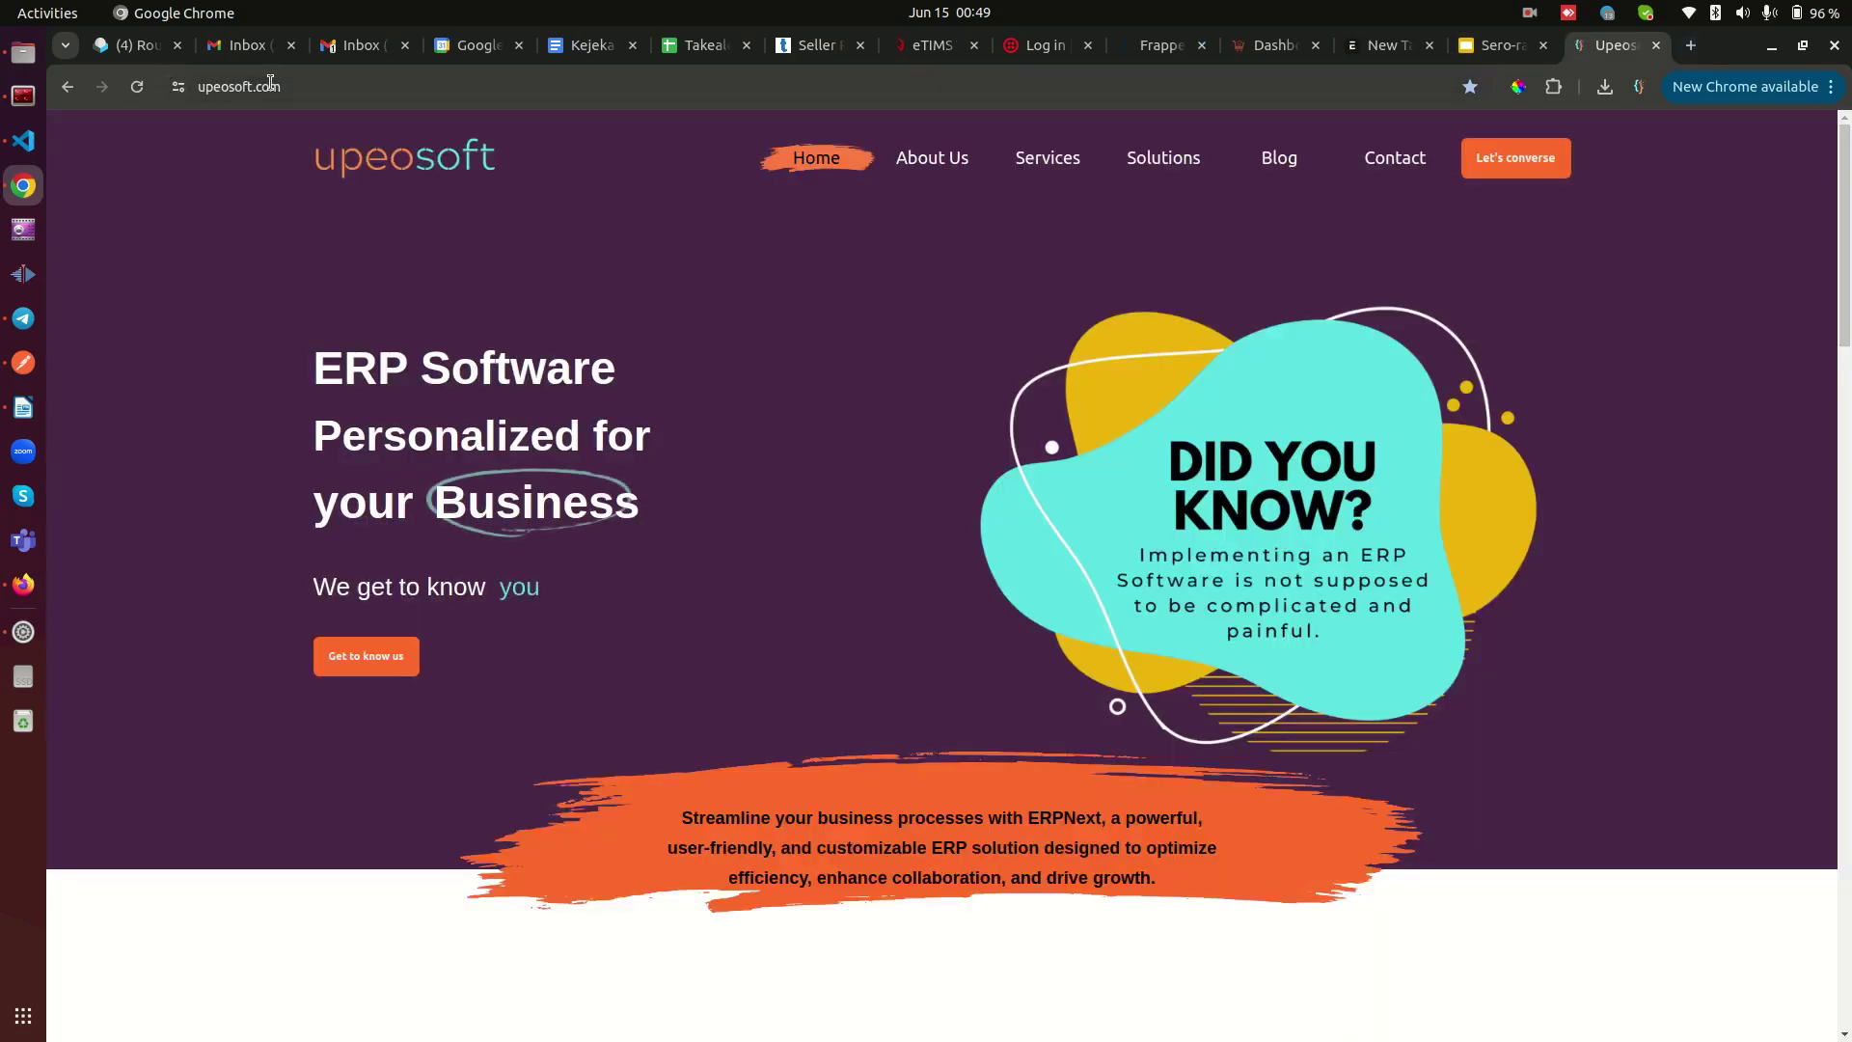
{"action": "key", "text": "ctrl+plus"}
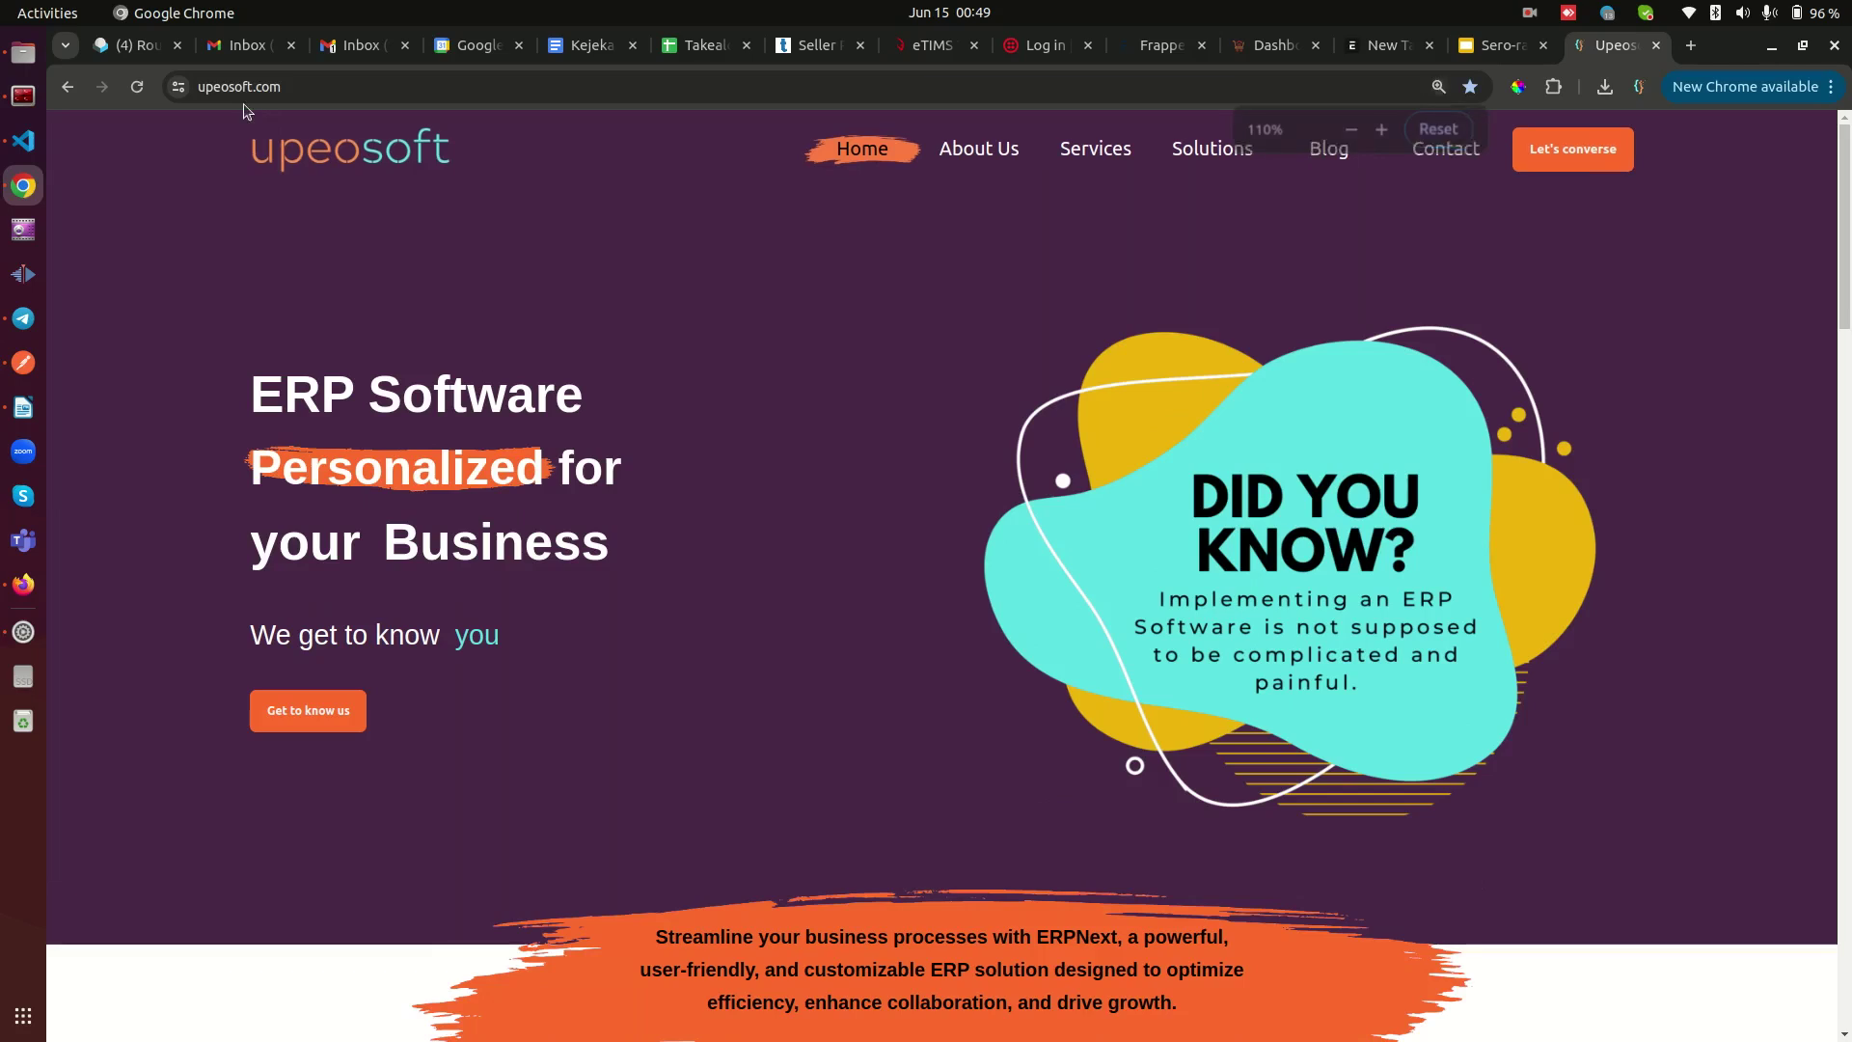
{"action": "key", "text": "ctrl+minus"}
{"action": "key", "text": "ctrl+minus"}
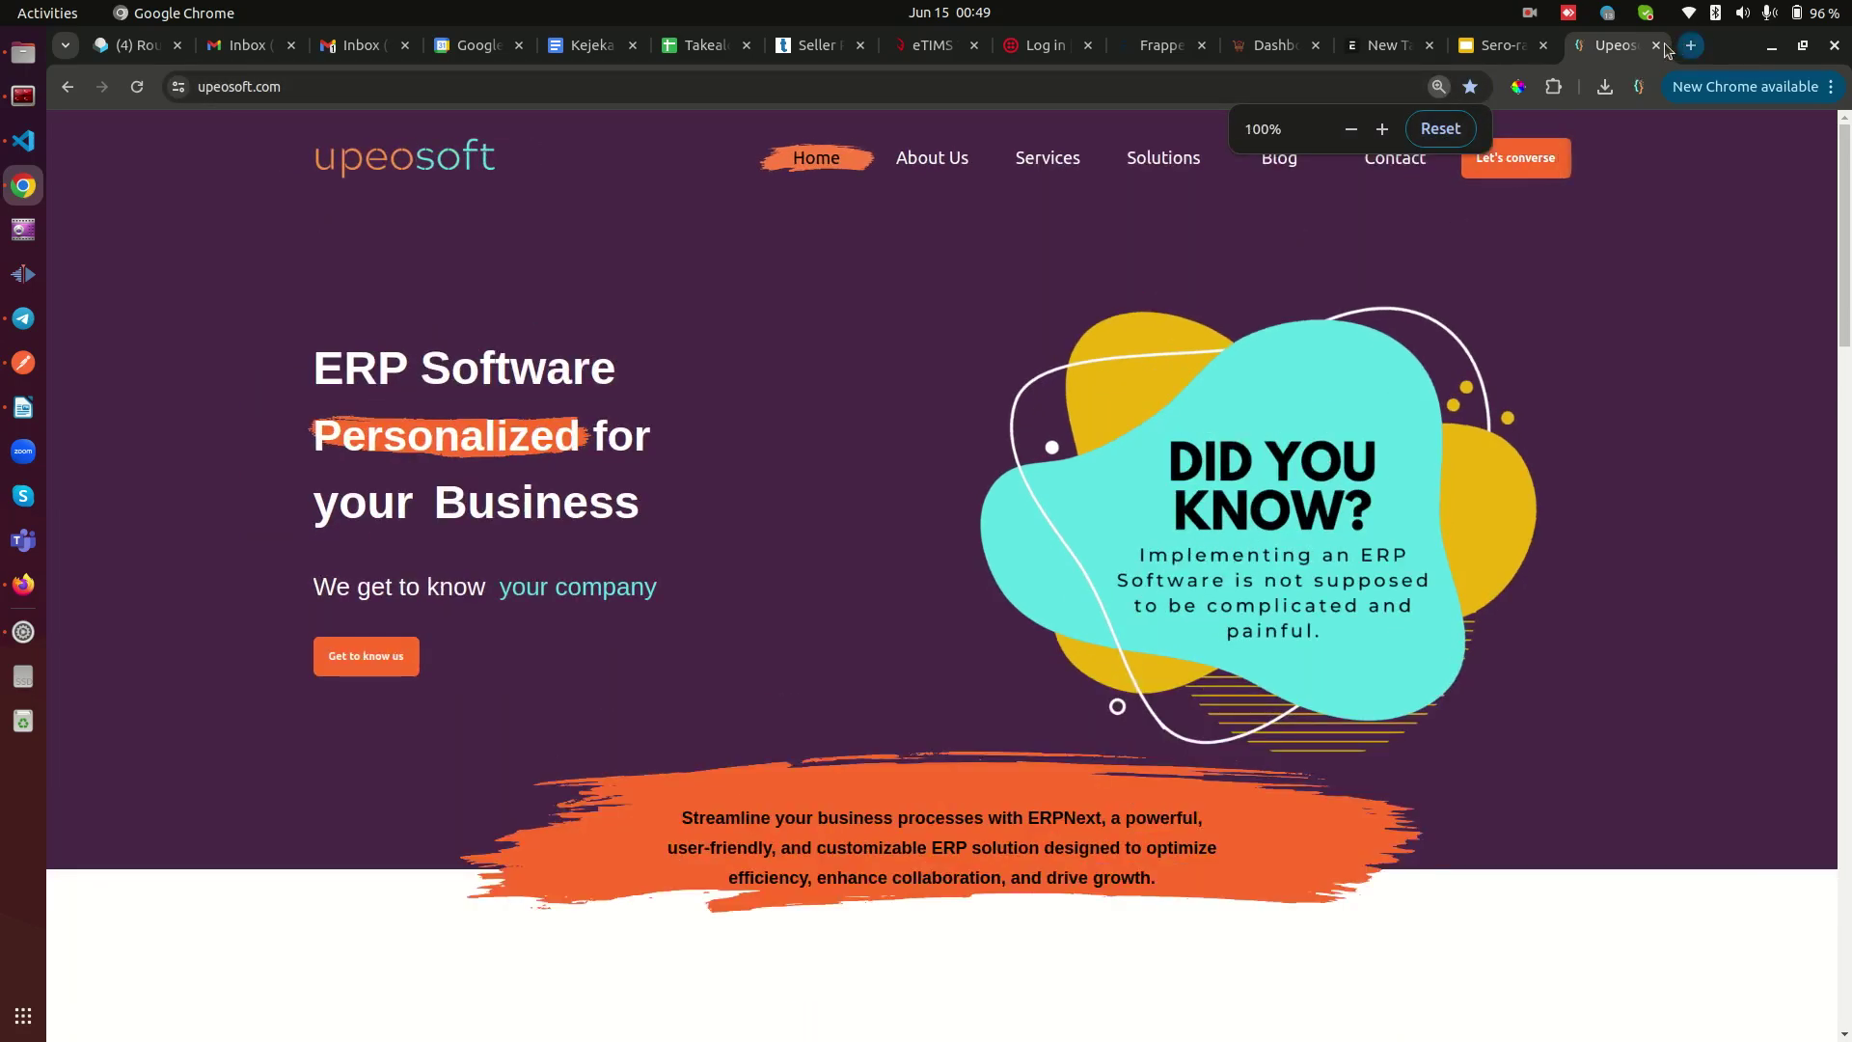
{"action": "key", "text": "ctrl+w"}
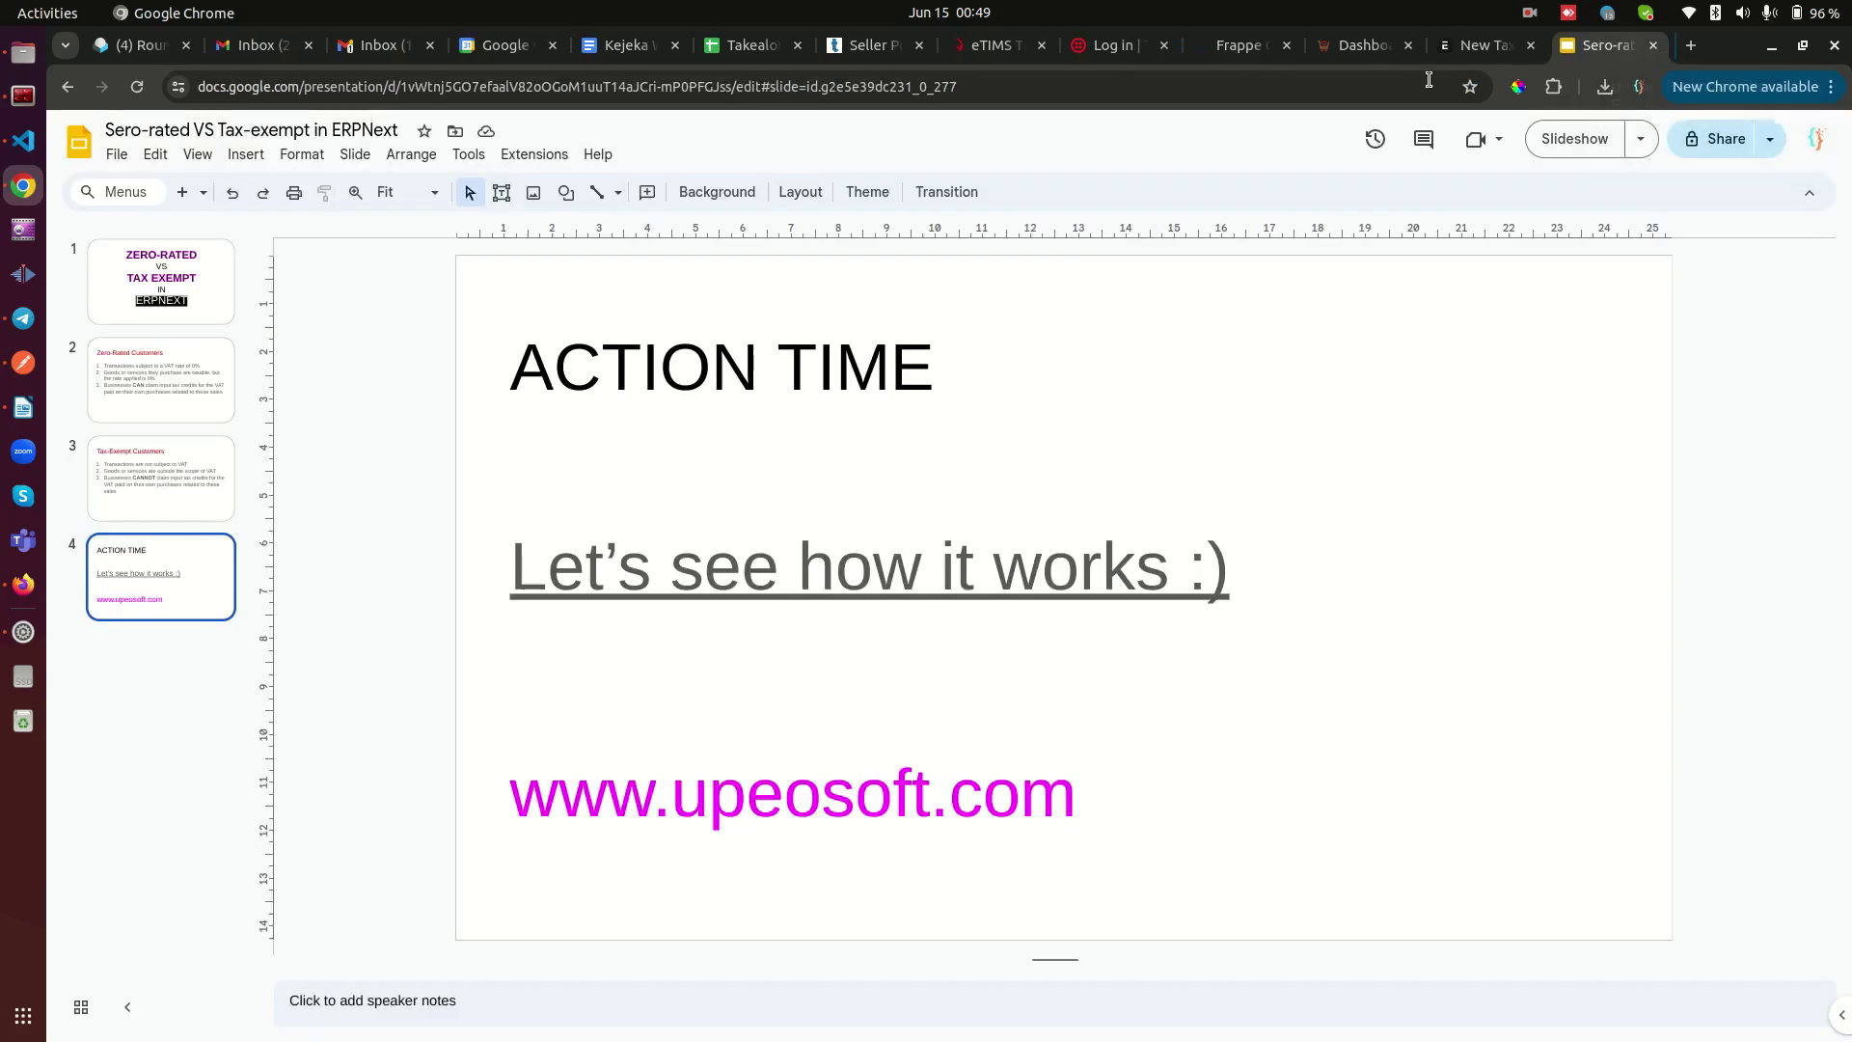
{"action": "left_click", "coordinate": [1490, 50]}
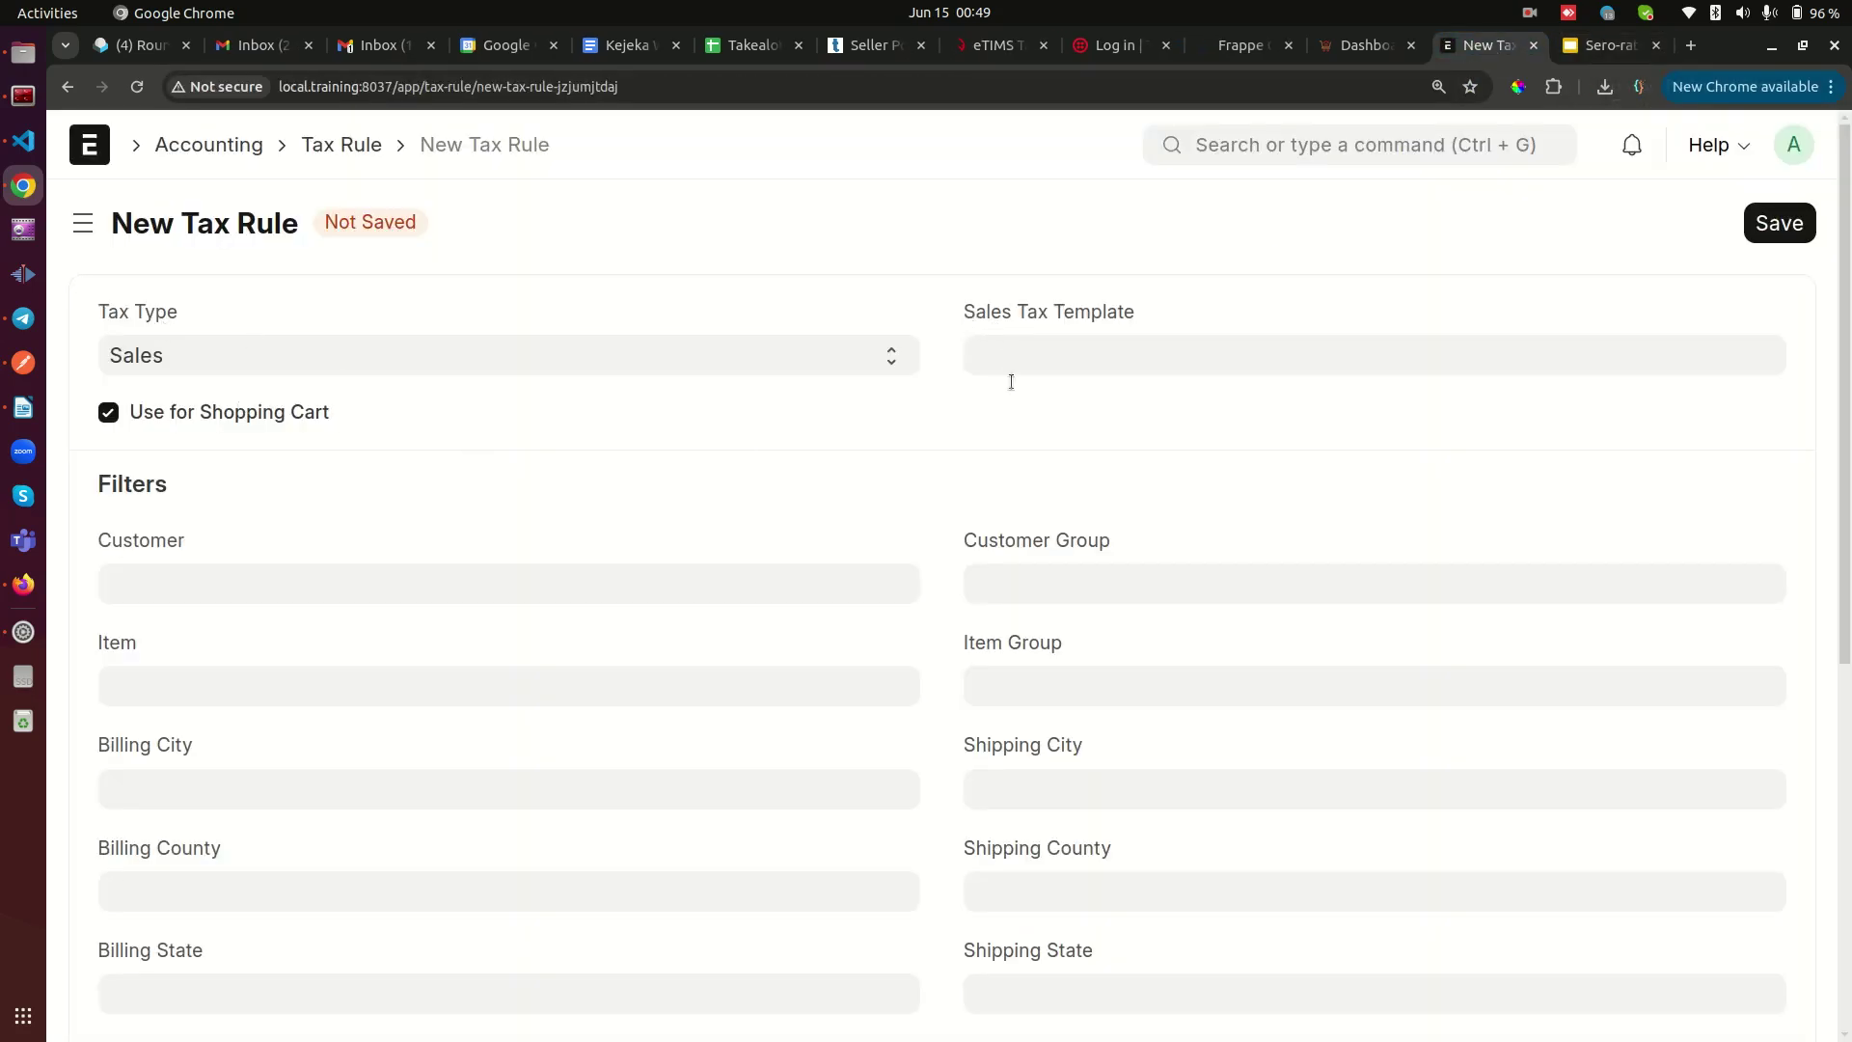
- Choose Tax Exempt as the rule's sales tax template and save the Tax Rule
{"action": "left_click_drag", "start_coordinate": [1047, 316], "coordinate": [1185, 319]}
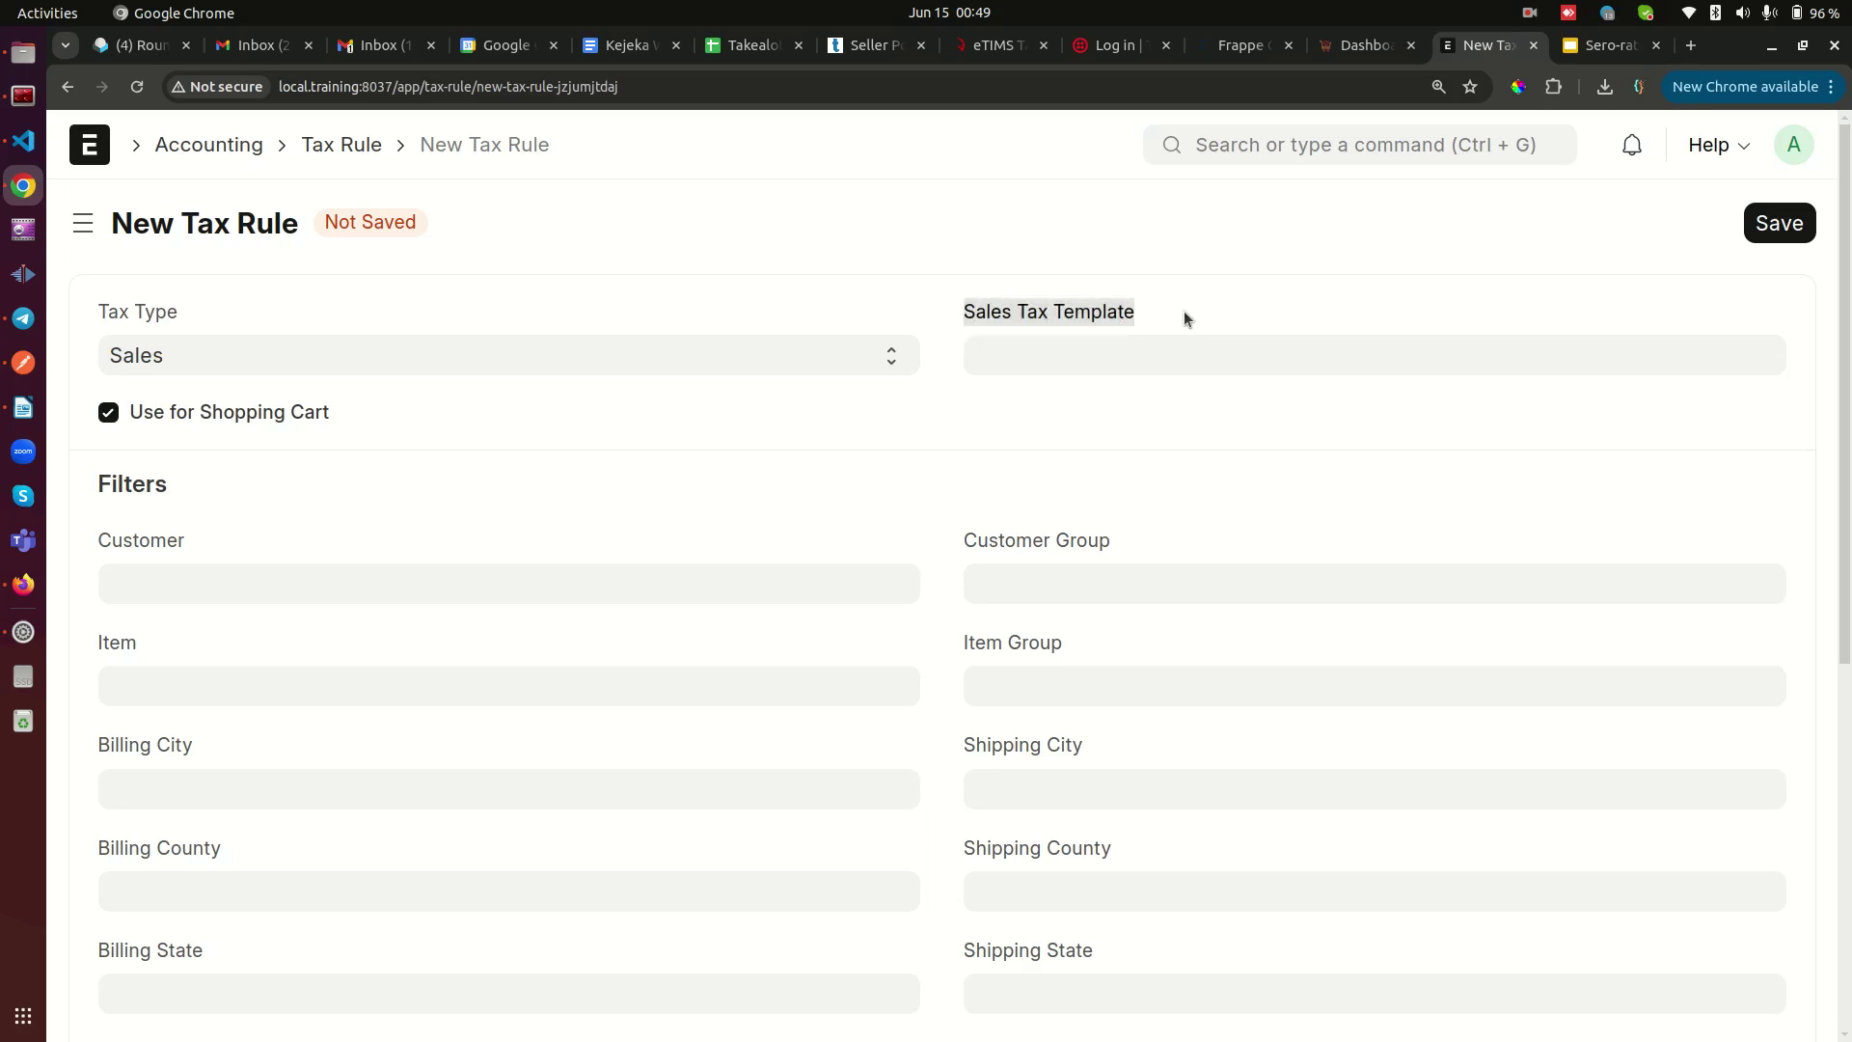
{"action": "left_click_drag", "start_coordinate": [972, 316], "coordinate": [1207, 307]}
{"action": "left_click", "coordinate": [1207, 306]}
{"action": "left_click", "coordinate": [1080, 348]}
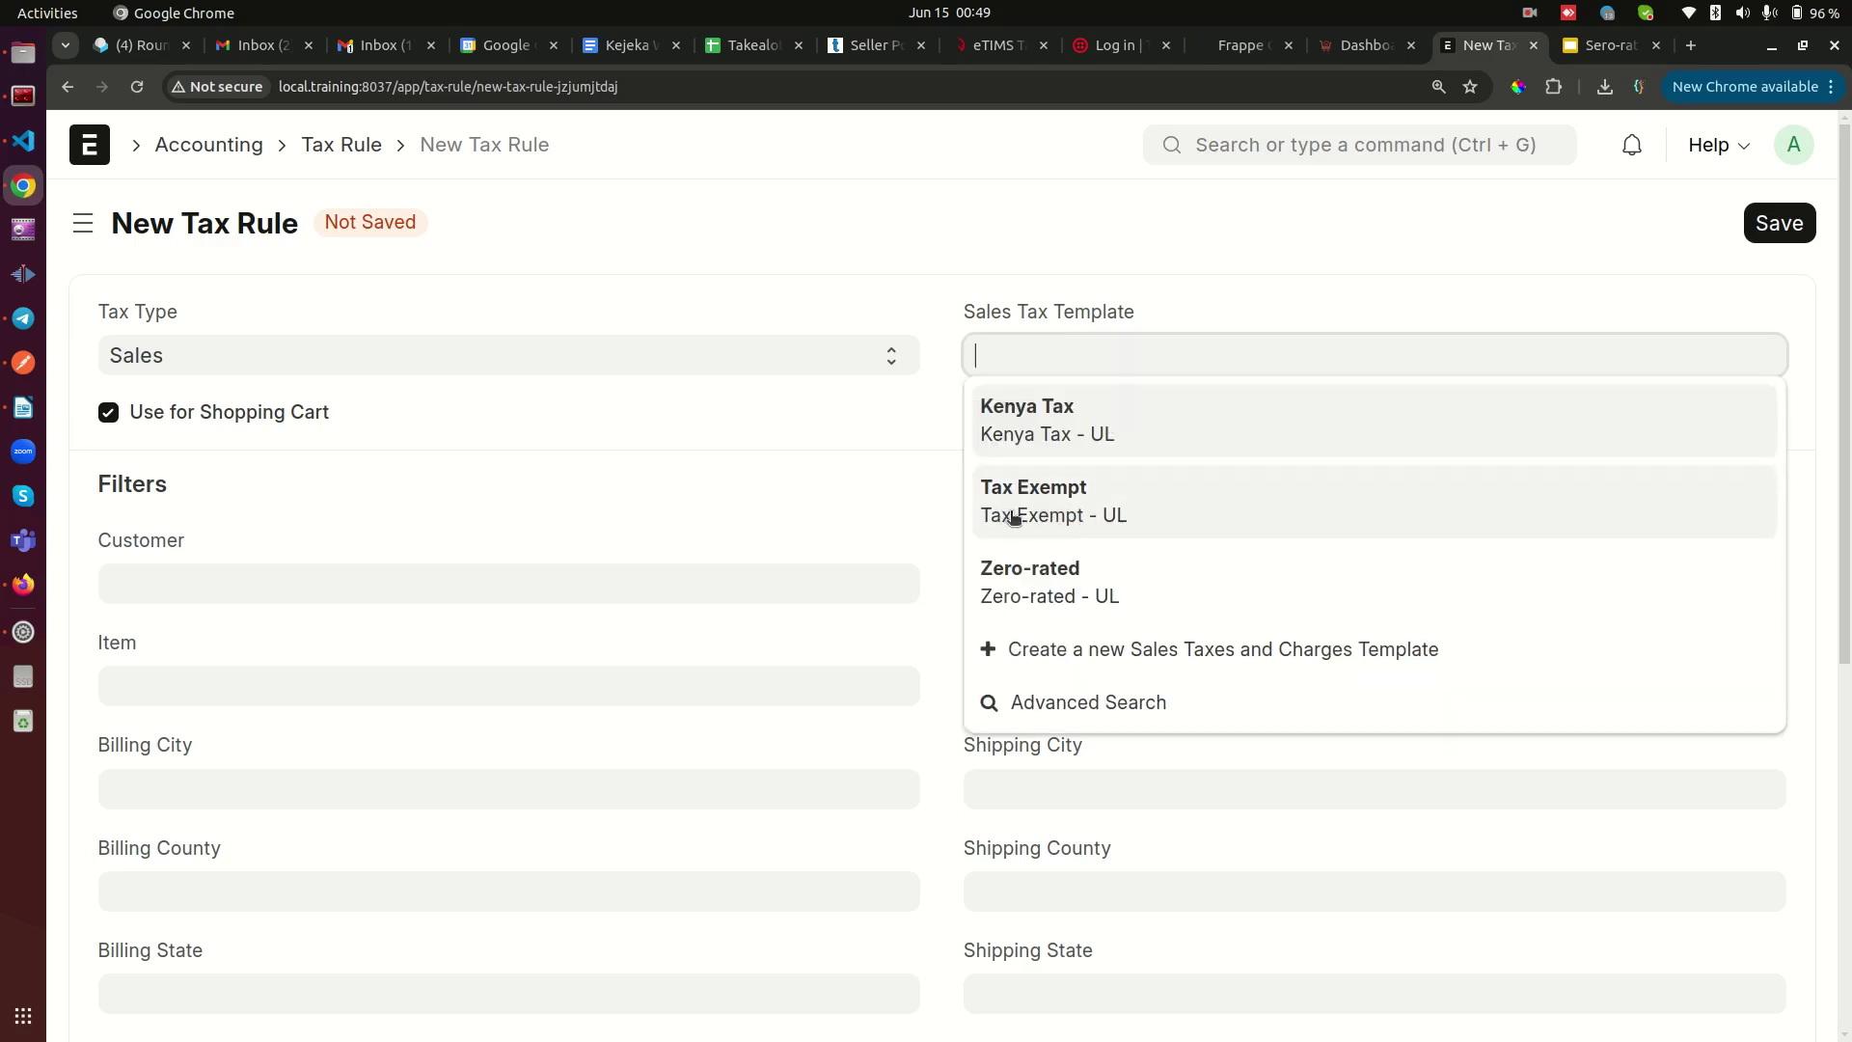
{"action": "left_click", "coordinate": [1103, 496]}
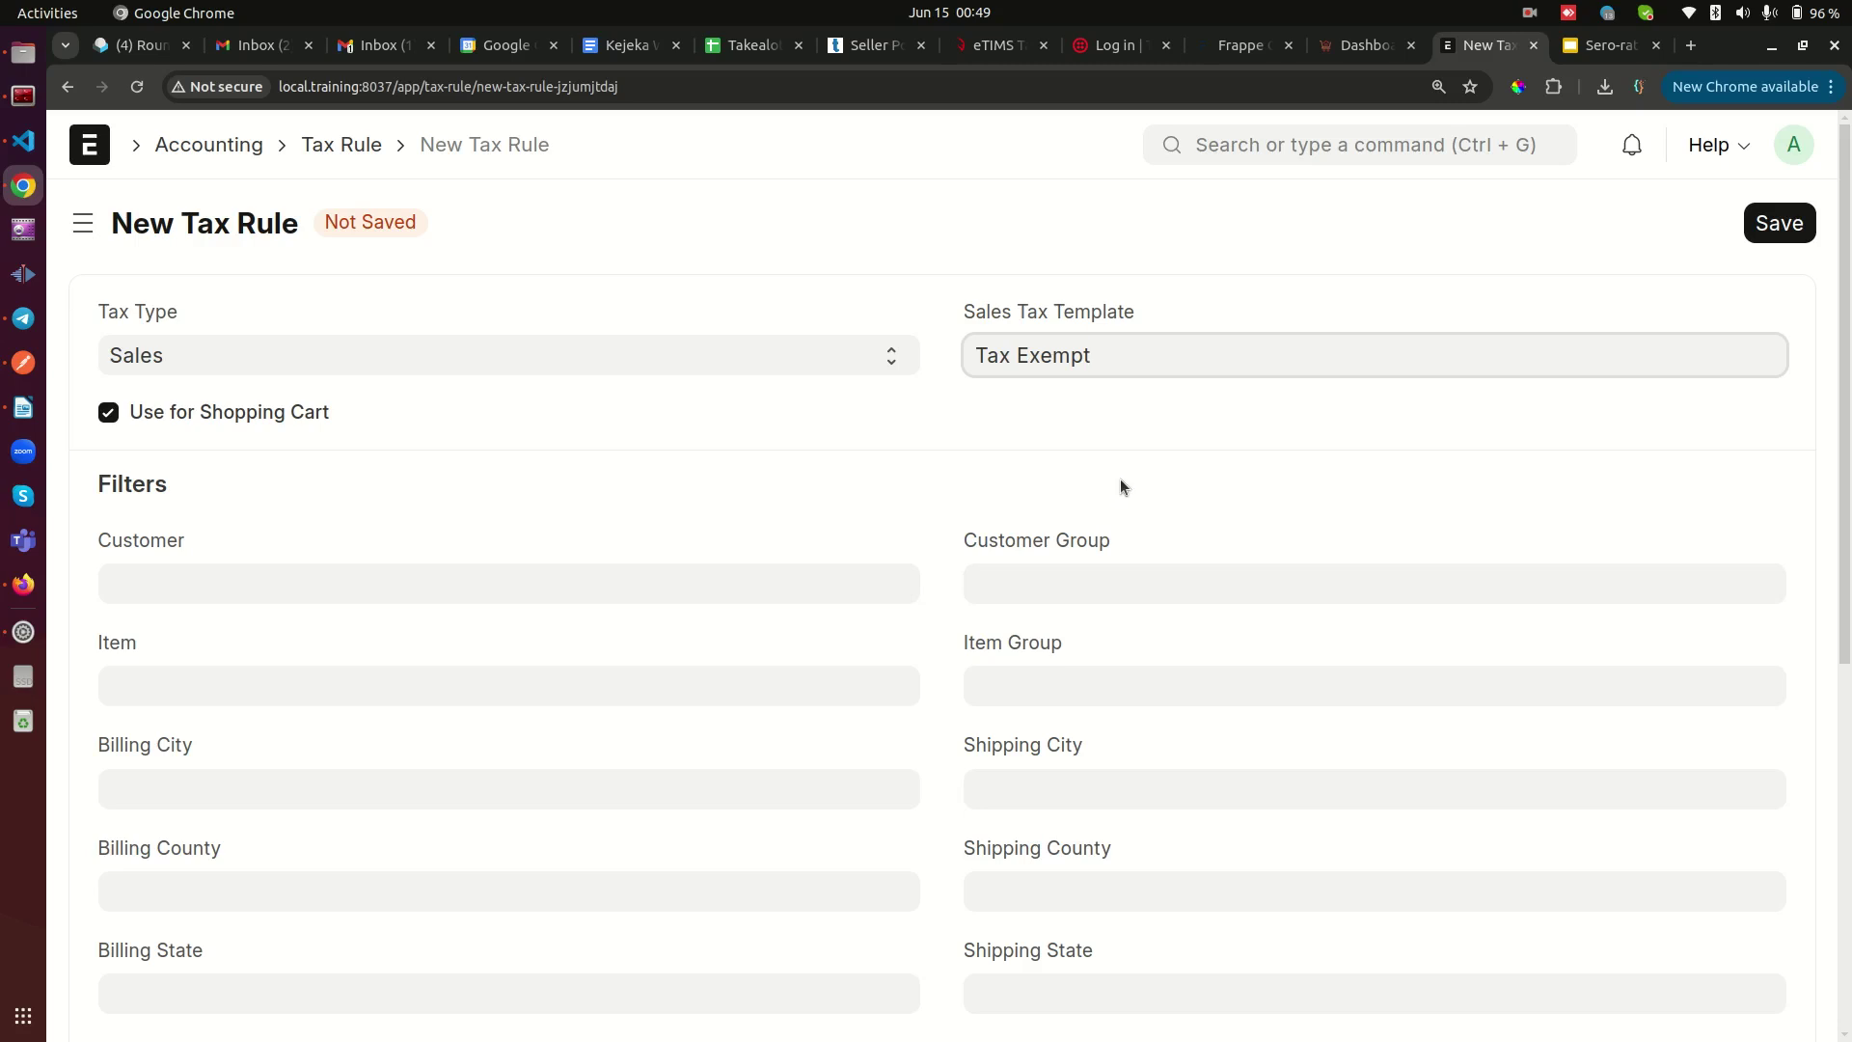
{"action": "scroll", "coordinate": [1120, 478], "scroll_direction": "down", "scroll_amount": 2}
{"action": "scroll", "coordinate": [1157, 466], "scroll_direction": "up", "scroll_amount": 2}
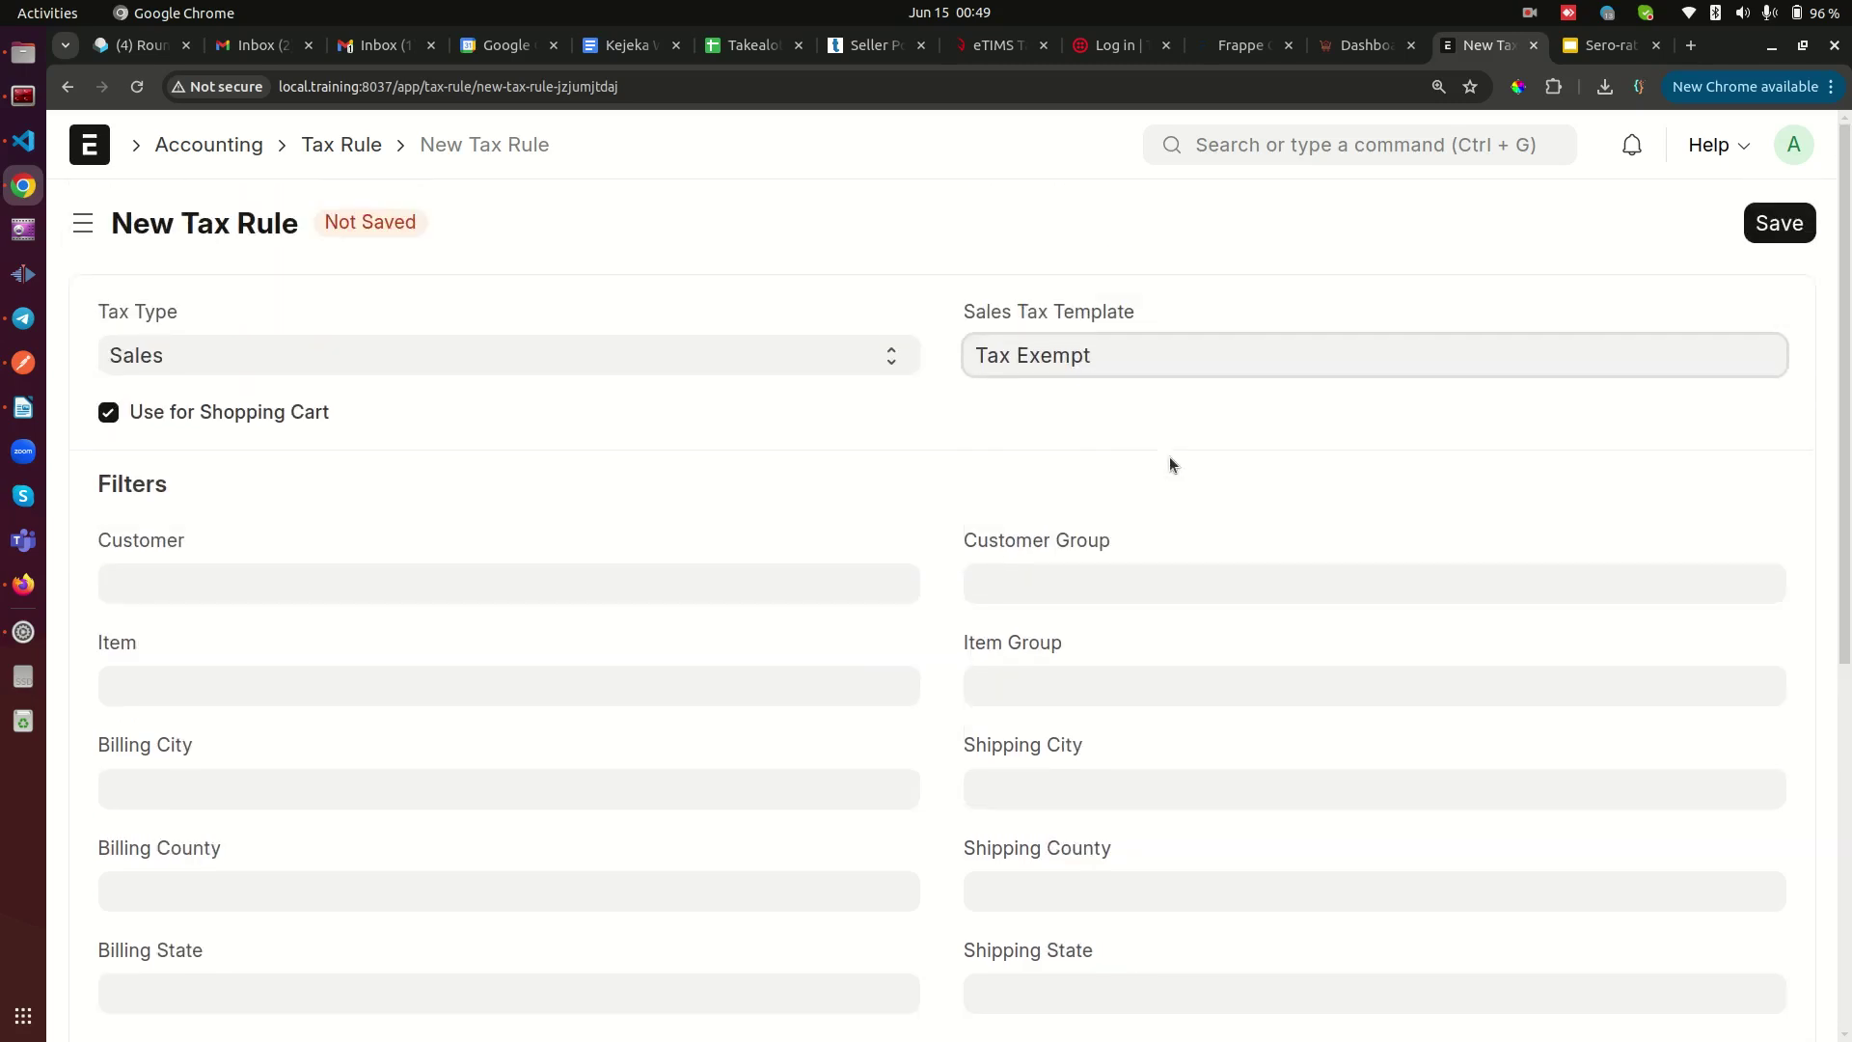
{"action": "left_click", "coordinate": [1781, 226]}
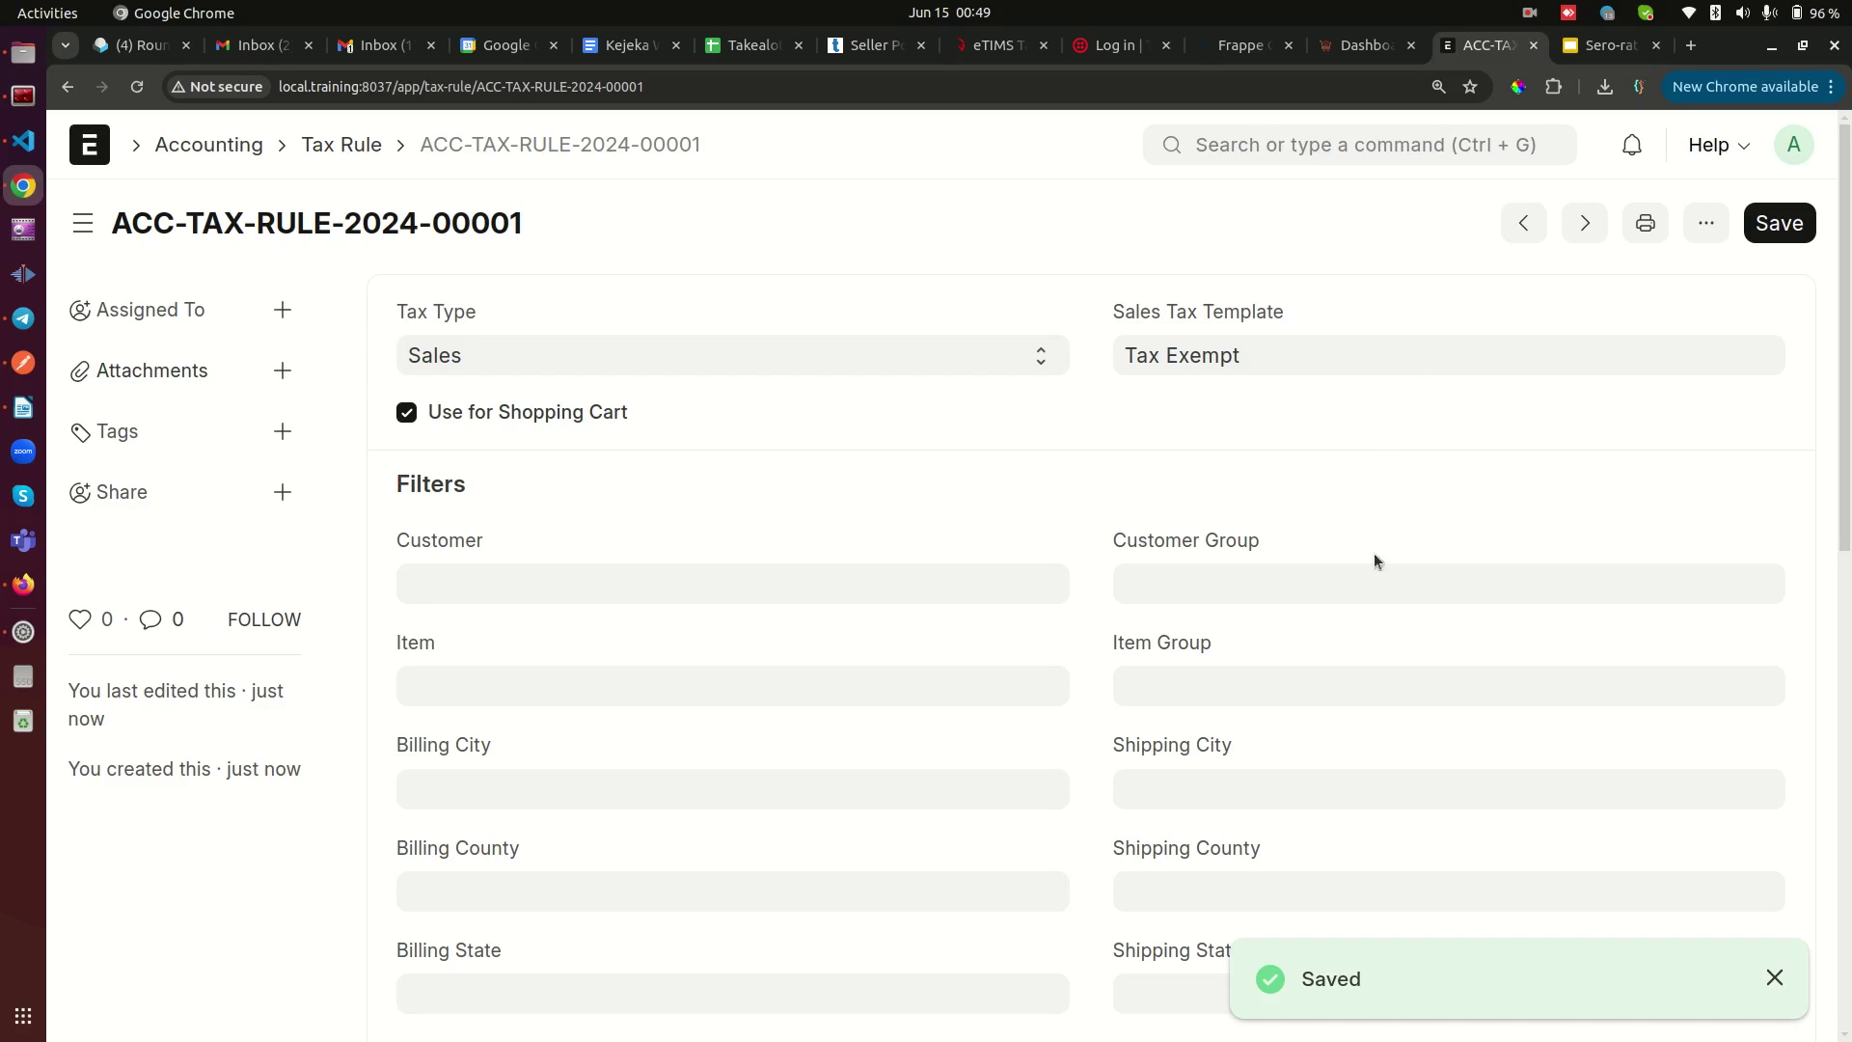
- Point out the blank Customer Group filter, the shopping cart settings and the empty Customer filter
{"action": "left_click_drag", "start_coordinate": [1112, 540], "coordinate": [1281, 546]}
{"action": "left_click_drag", "start_coordinate": [1103, 538], "coordinate": [1306, 545]}
{"action": "left_click_drag", "start_coordinate": [1087, 546], "coordinate": [1289, 550]}
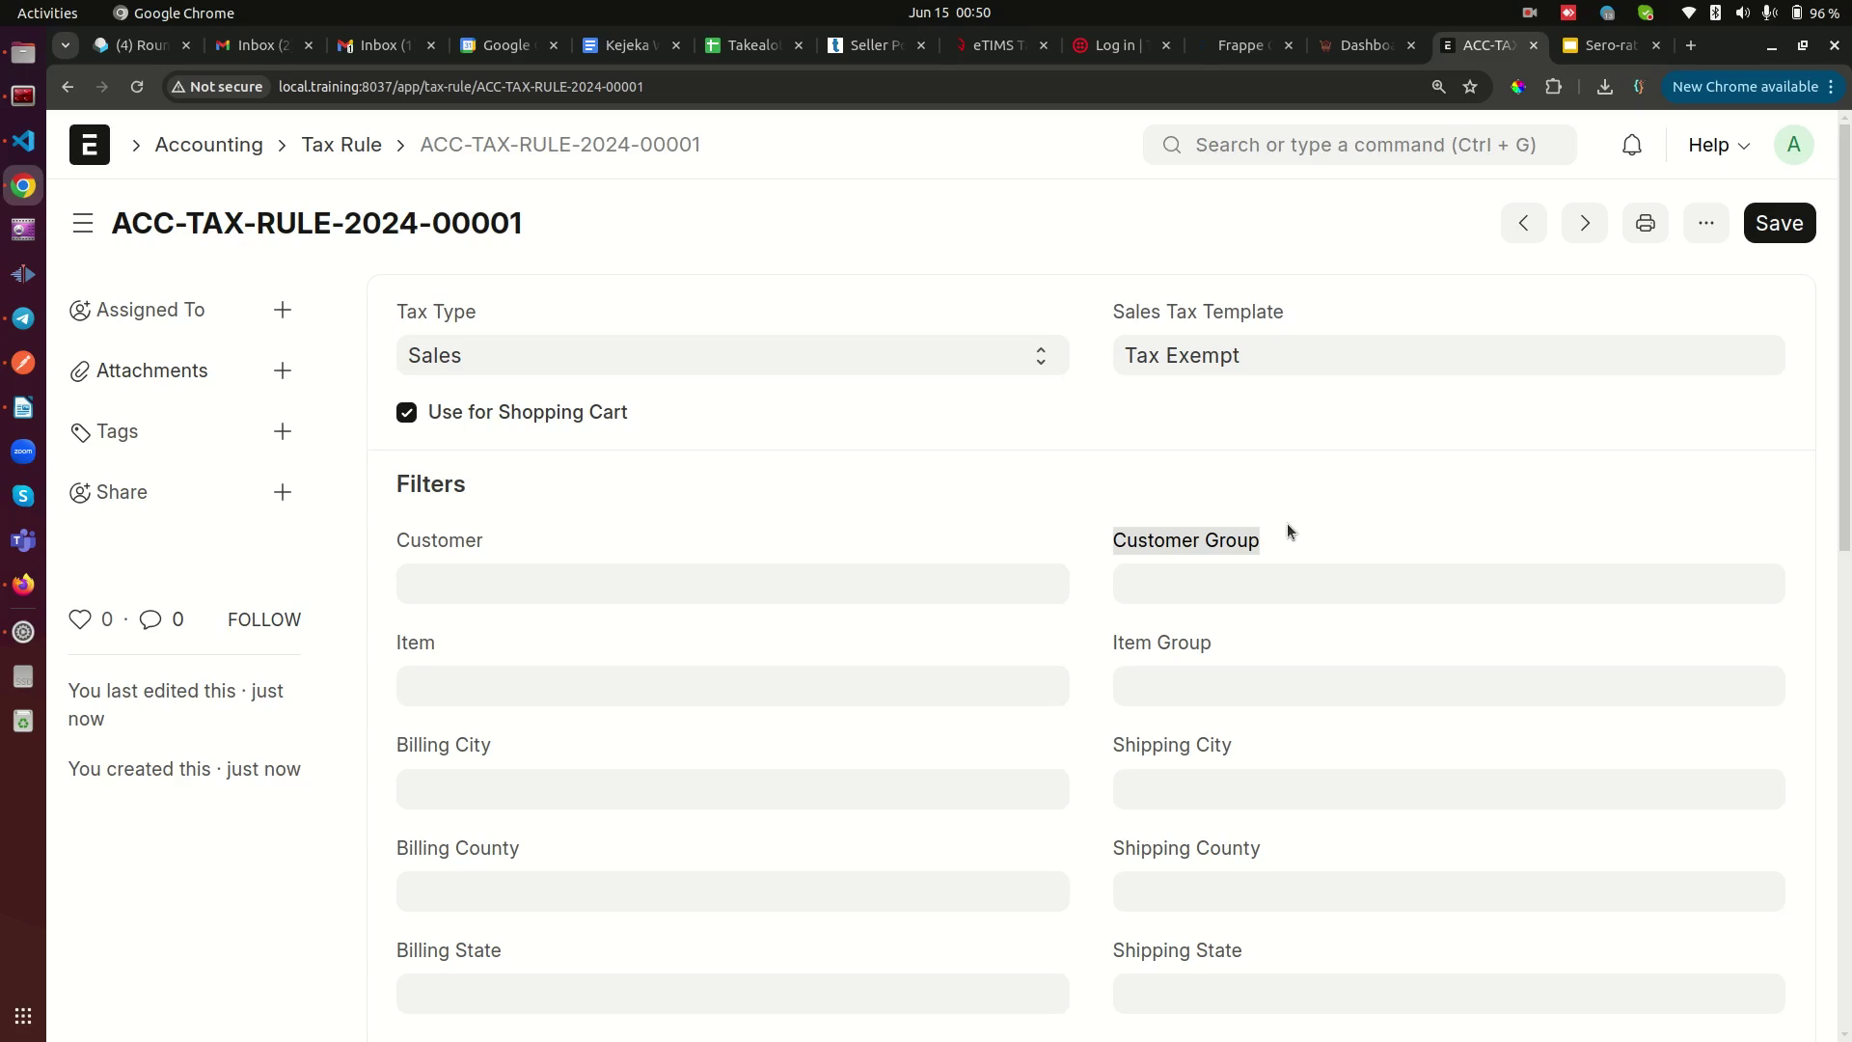
{"action": "left_click", "coordinate": [1287, 530]}
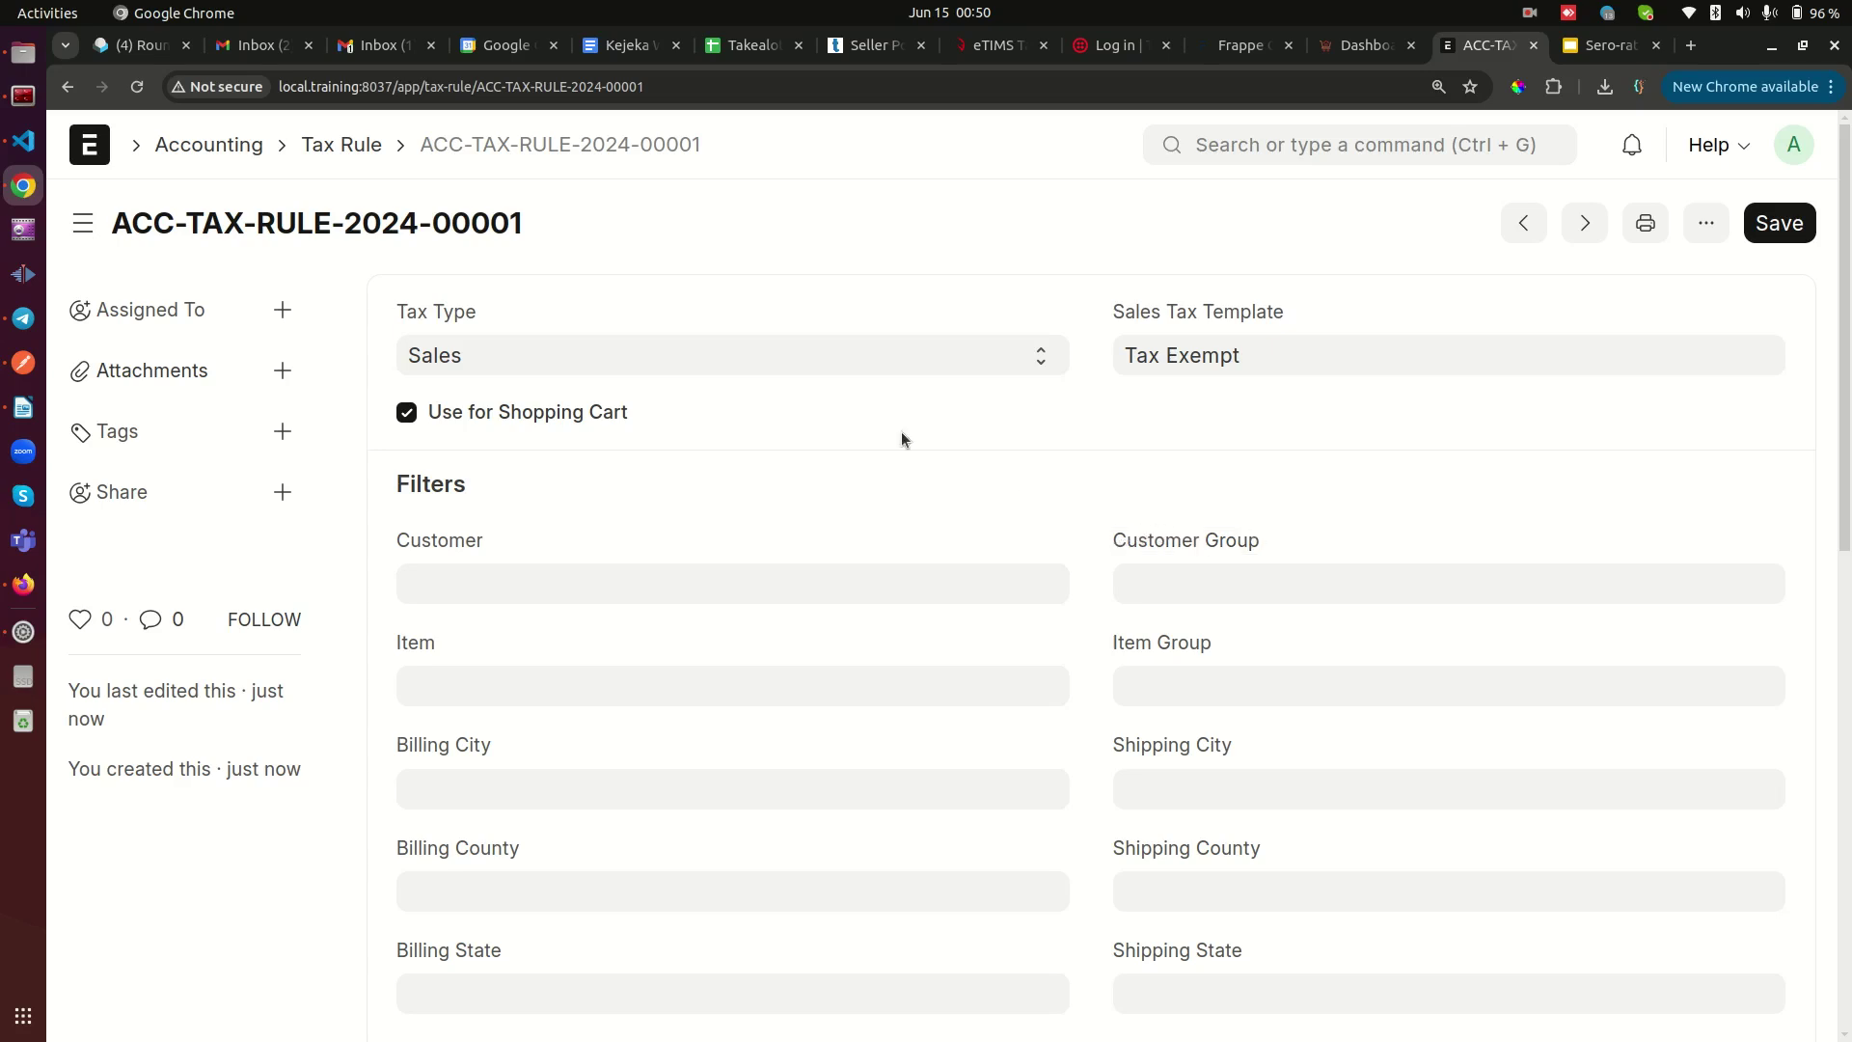
{"action": "left_click_drag", "start_coordinate": [1087, 321], "coordinate": [1273, 319]}
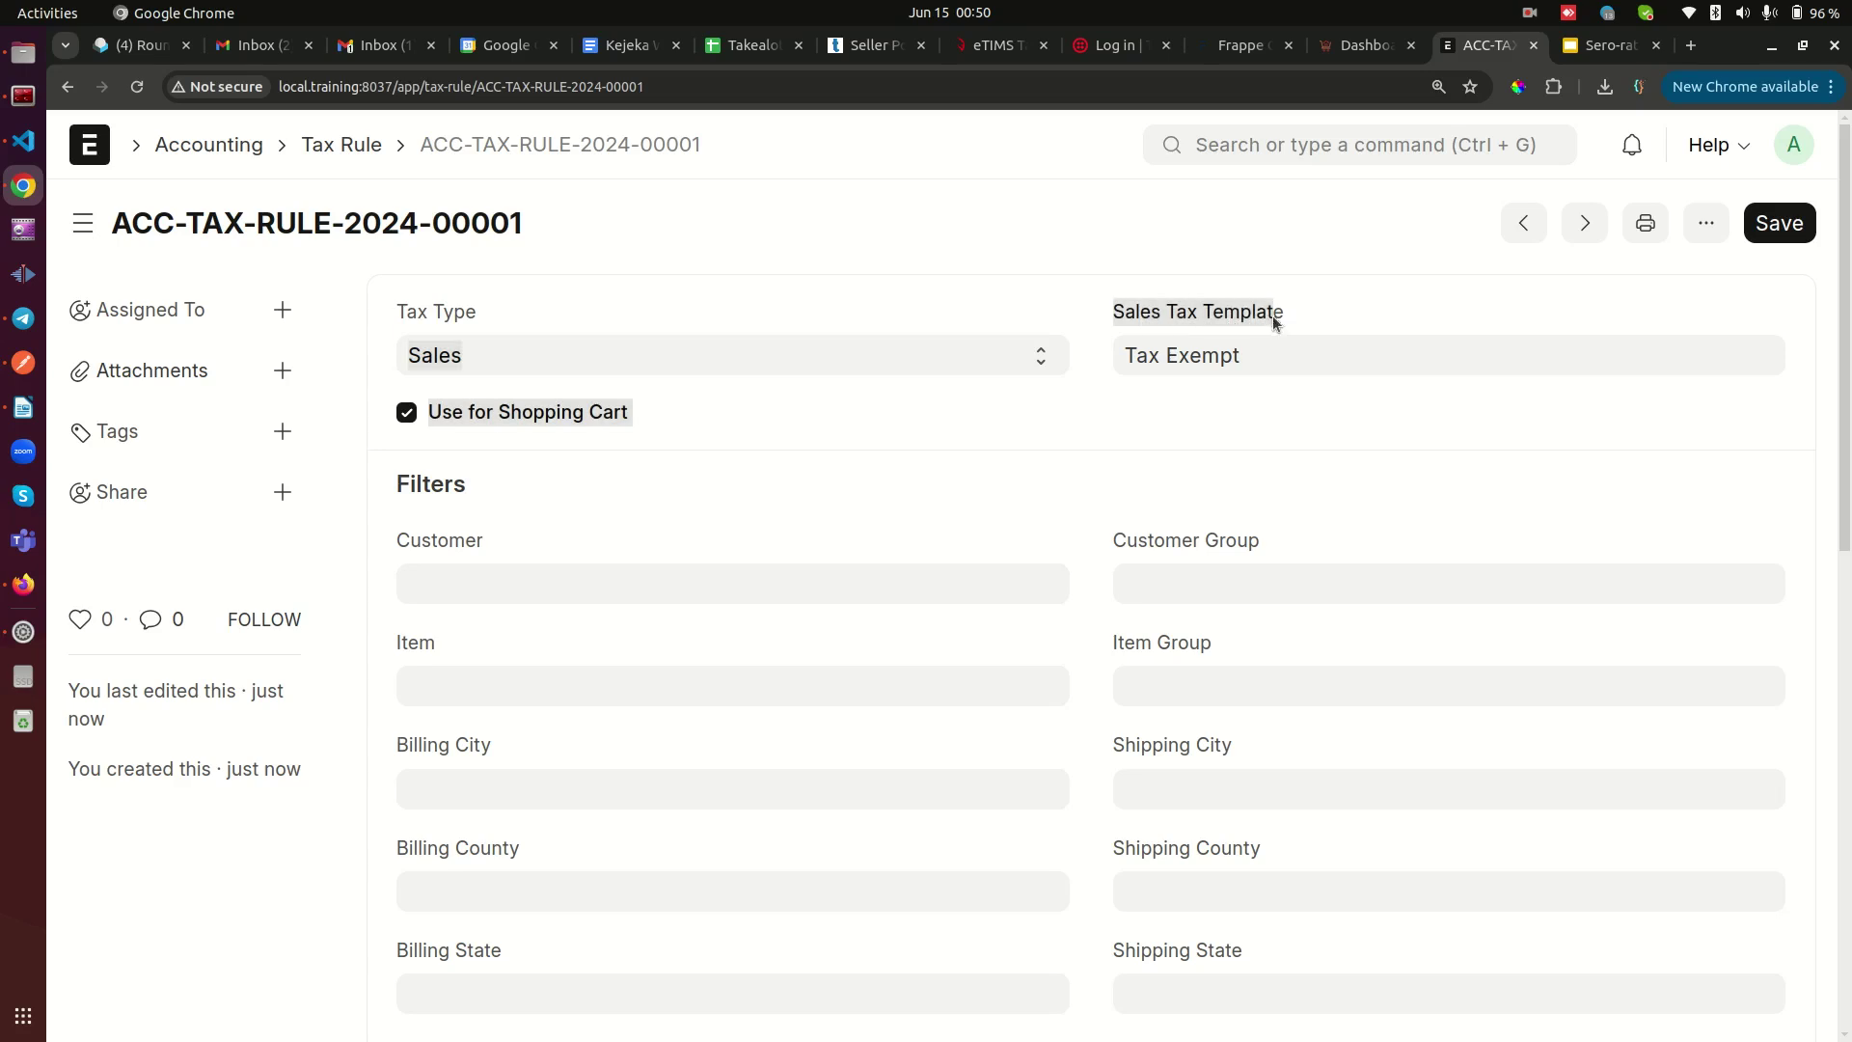
{"action": "left_click", "coordinate": [849, 248]}
{"action": "left_click_drag", "start_coordinate": [501, 550], "coordinate": [396, 541]}
{"action": "left_click", "coordinate": [468, 575]}
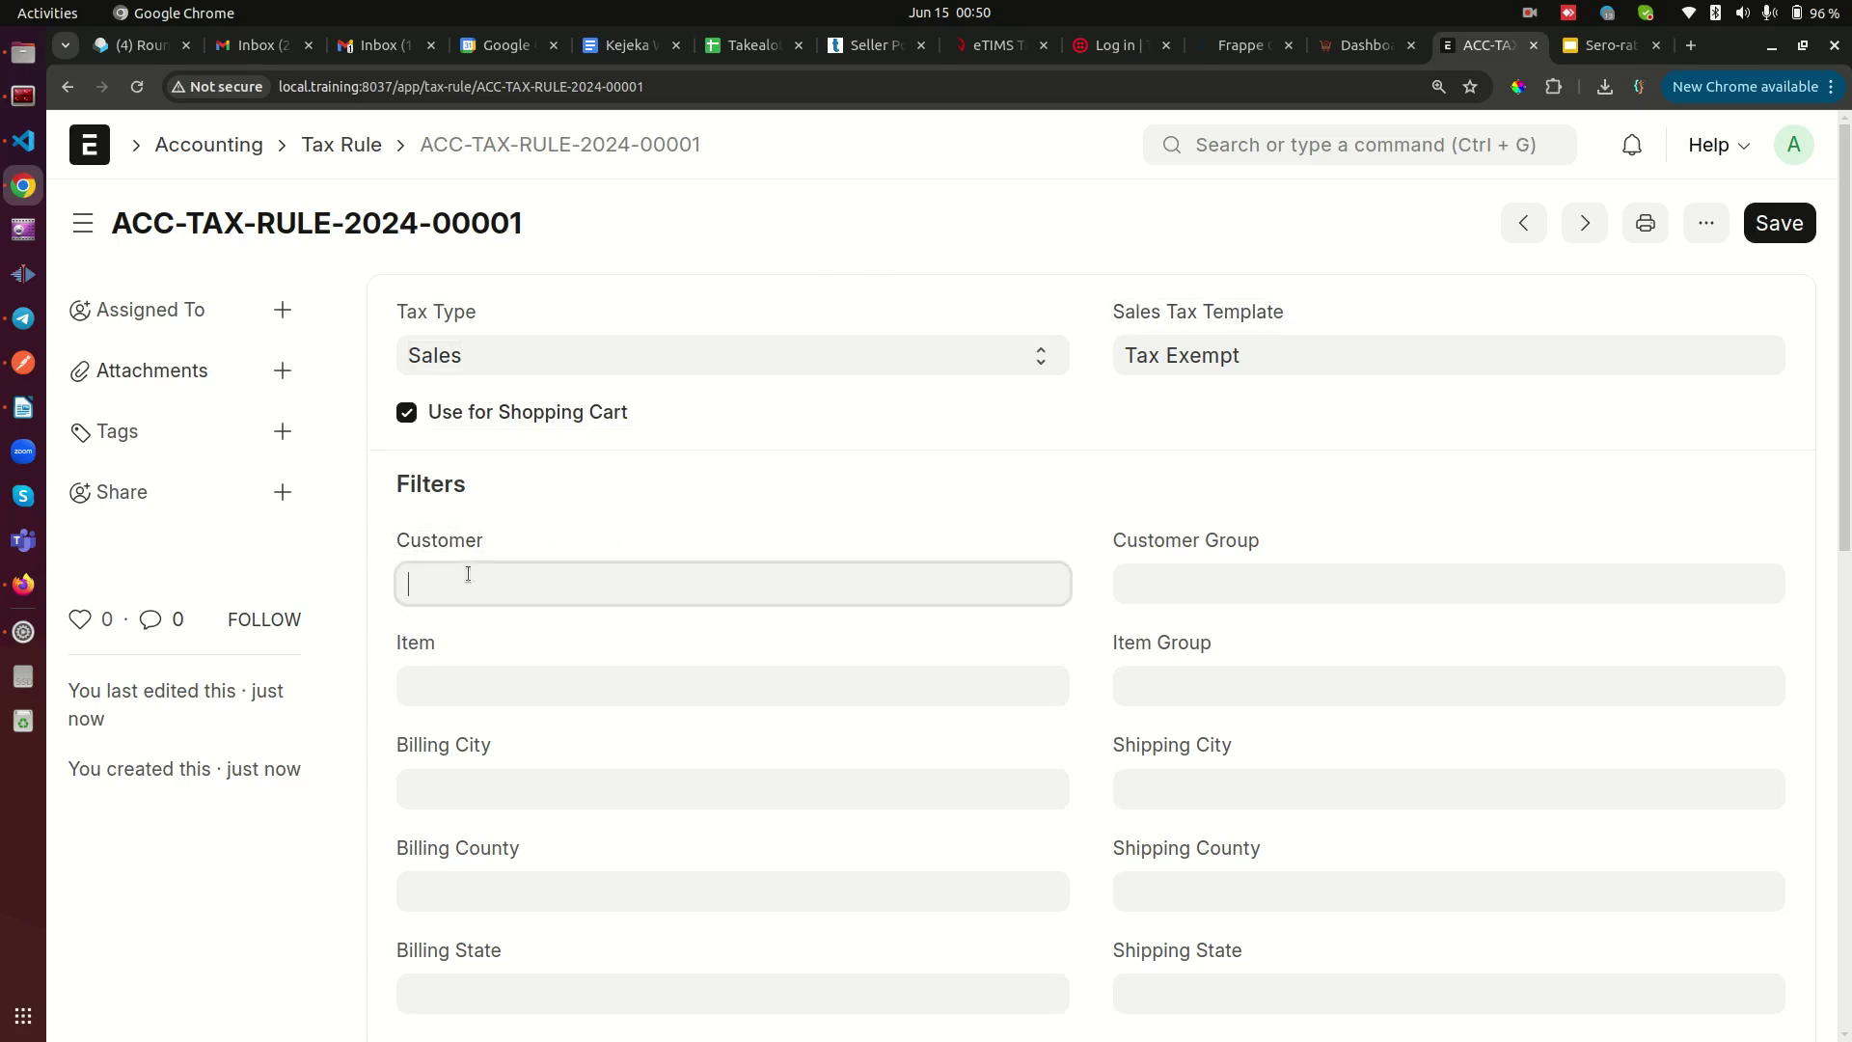
{"action": "left_click", "coordinate": [729, 494]}
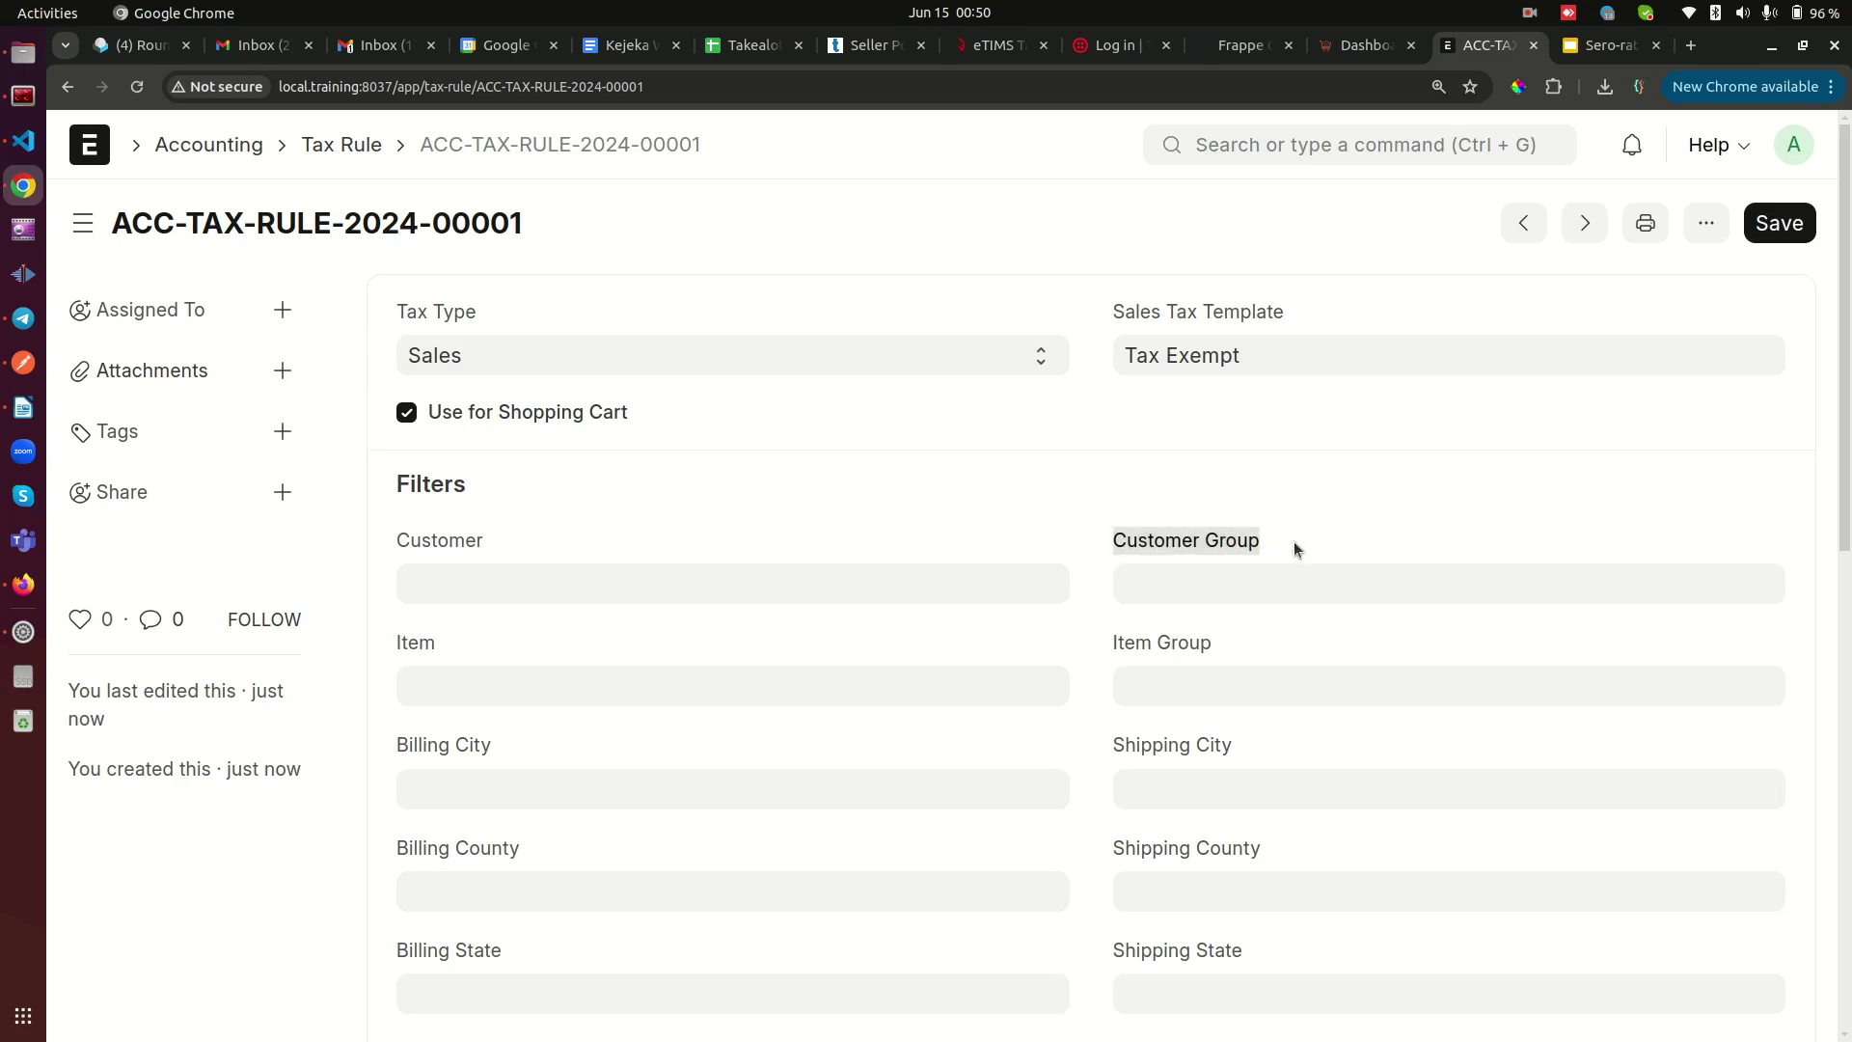
{"action": "left_click", "coordinate": [1180, 488]}
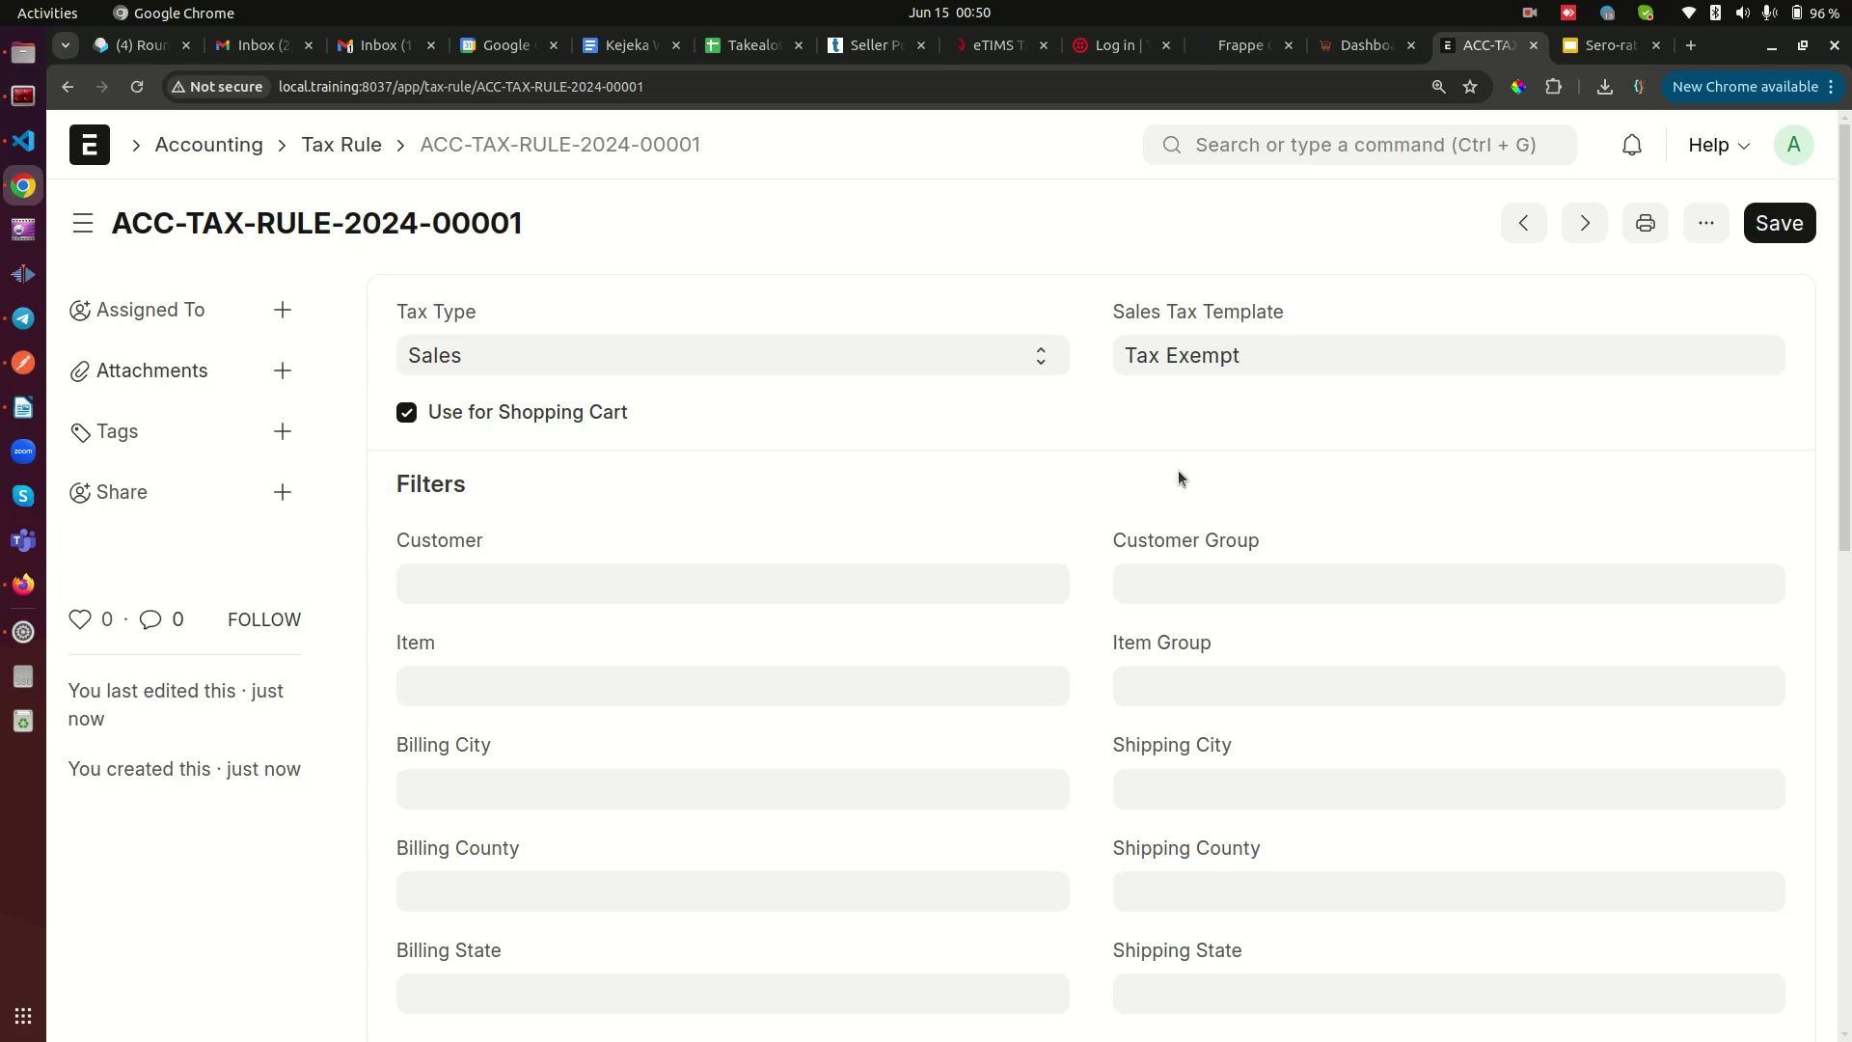
- Highlight the Customer Group and Customer filters once more, then bring up the home link options
{"action": "left_click_drag", "start_coordinate": [1113, 550], "coordinate": [1325, 541]}
{"action": "left_click", "coordinate": [1363, 529]}
{"action": "left_click_drag", "start_coordinate": [1118, 542], "coordinate": [1287, 536]}
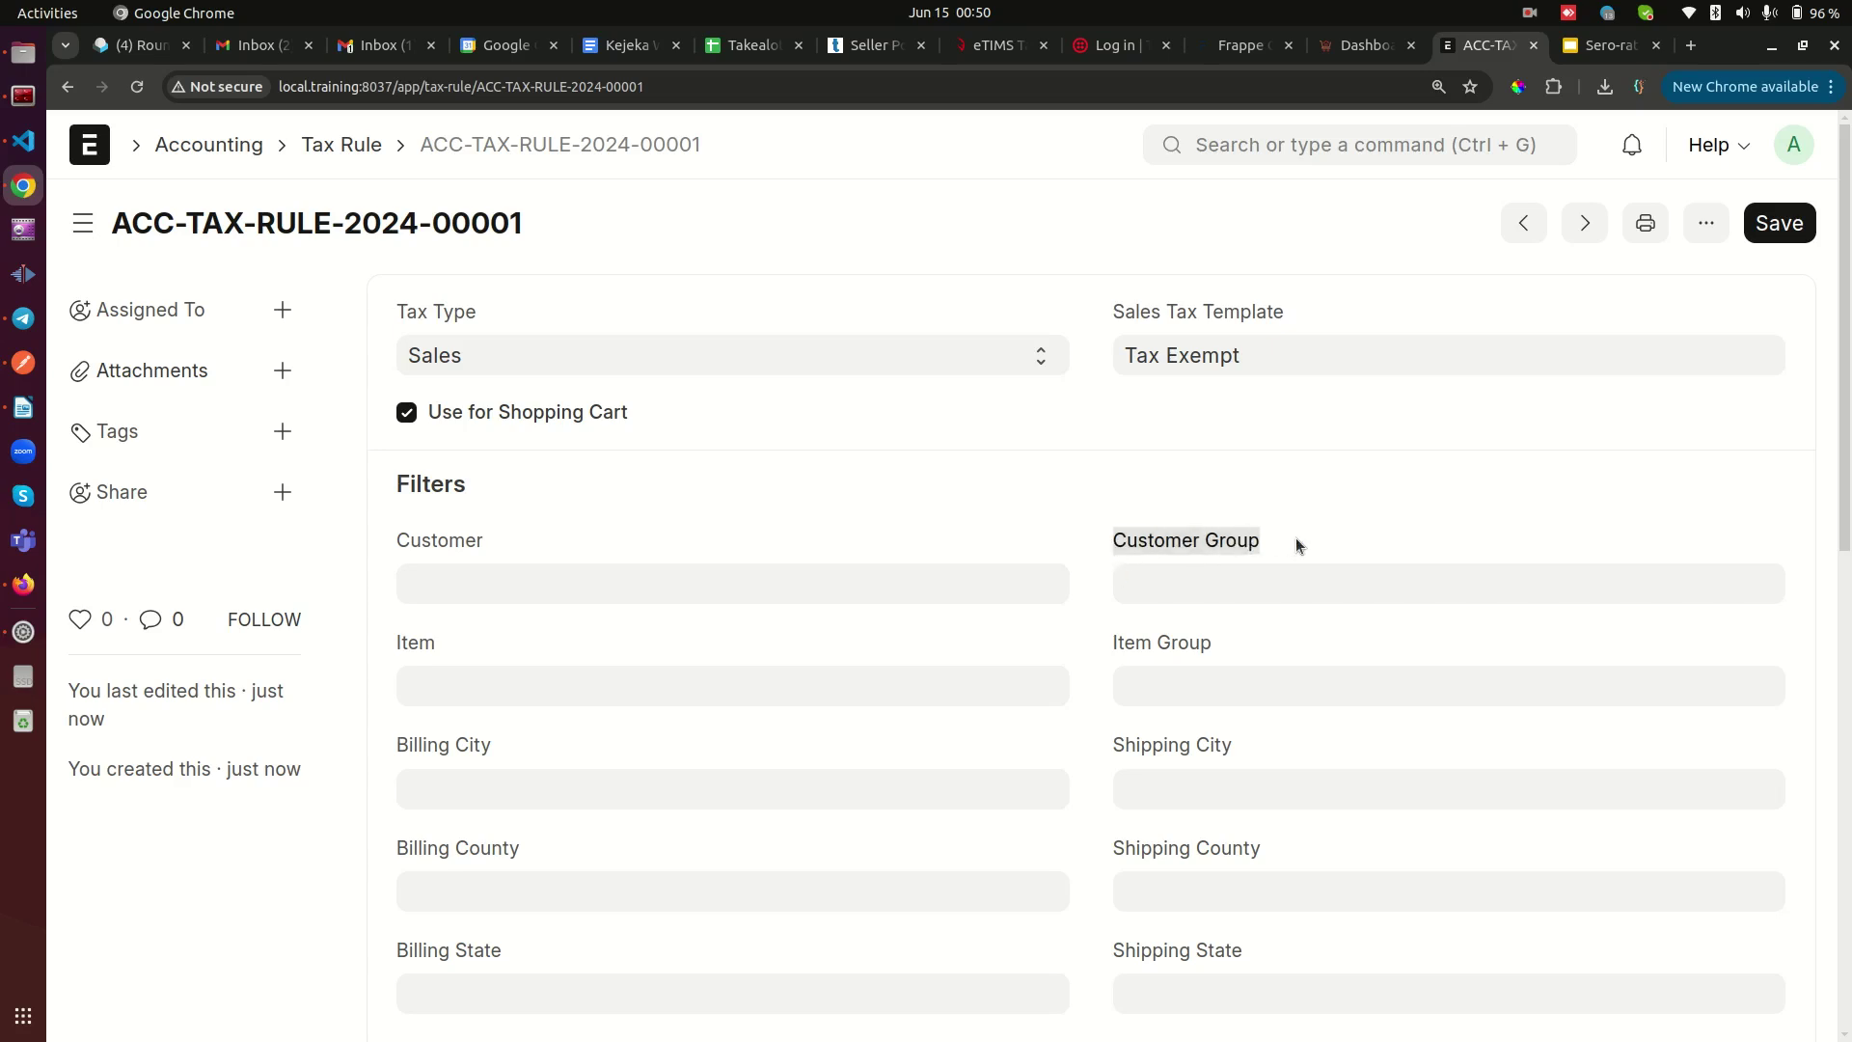
{"action": "left_click", "coordinate": [1299, 546]}
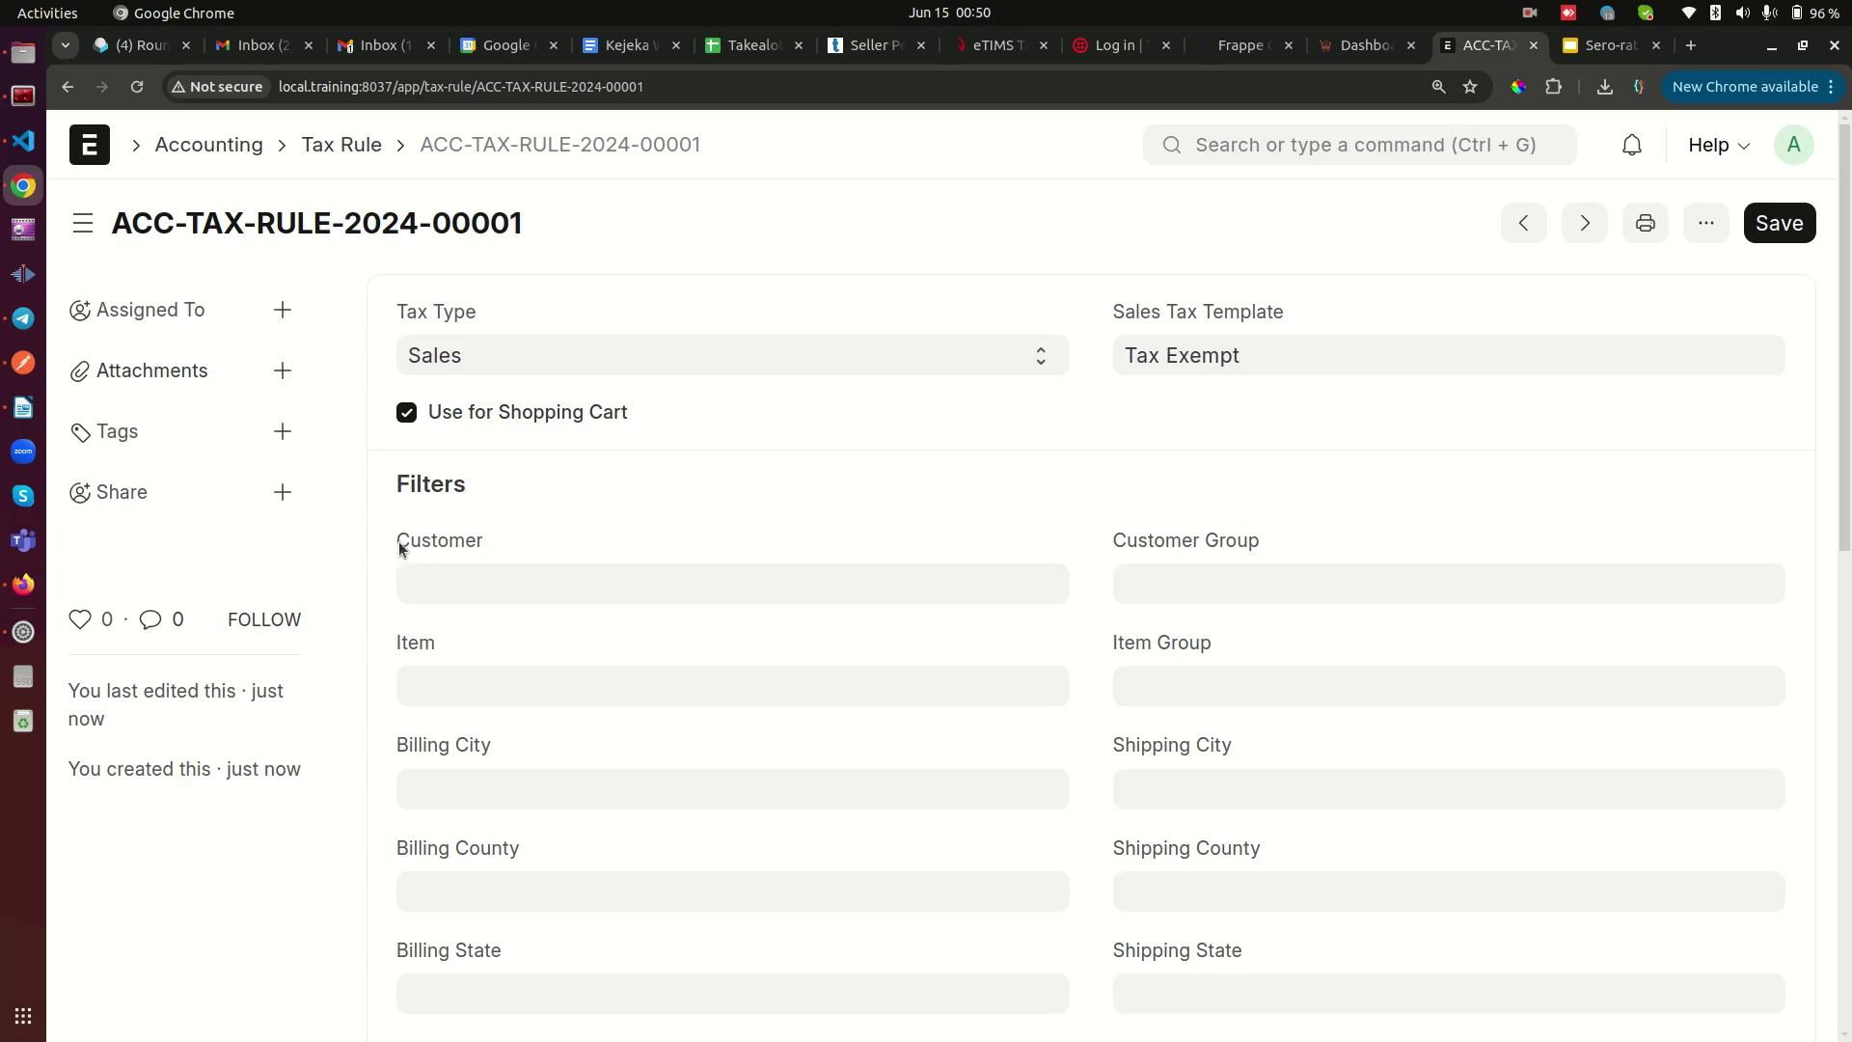
{"action": "left_click_drag", "start_coordinate": [398, 541], "coordinate": [489, 540]}
{"action": "left_click", "coordinate": [505, 542]}
{"action": "right_click", "coordinate": [100, 151]}
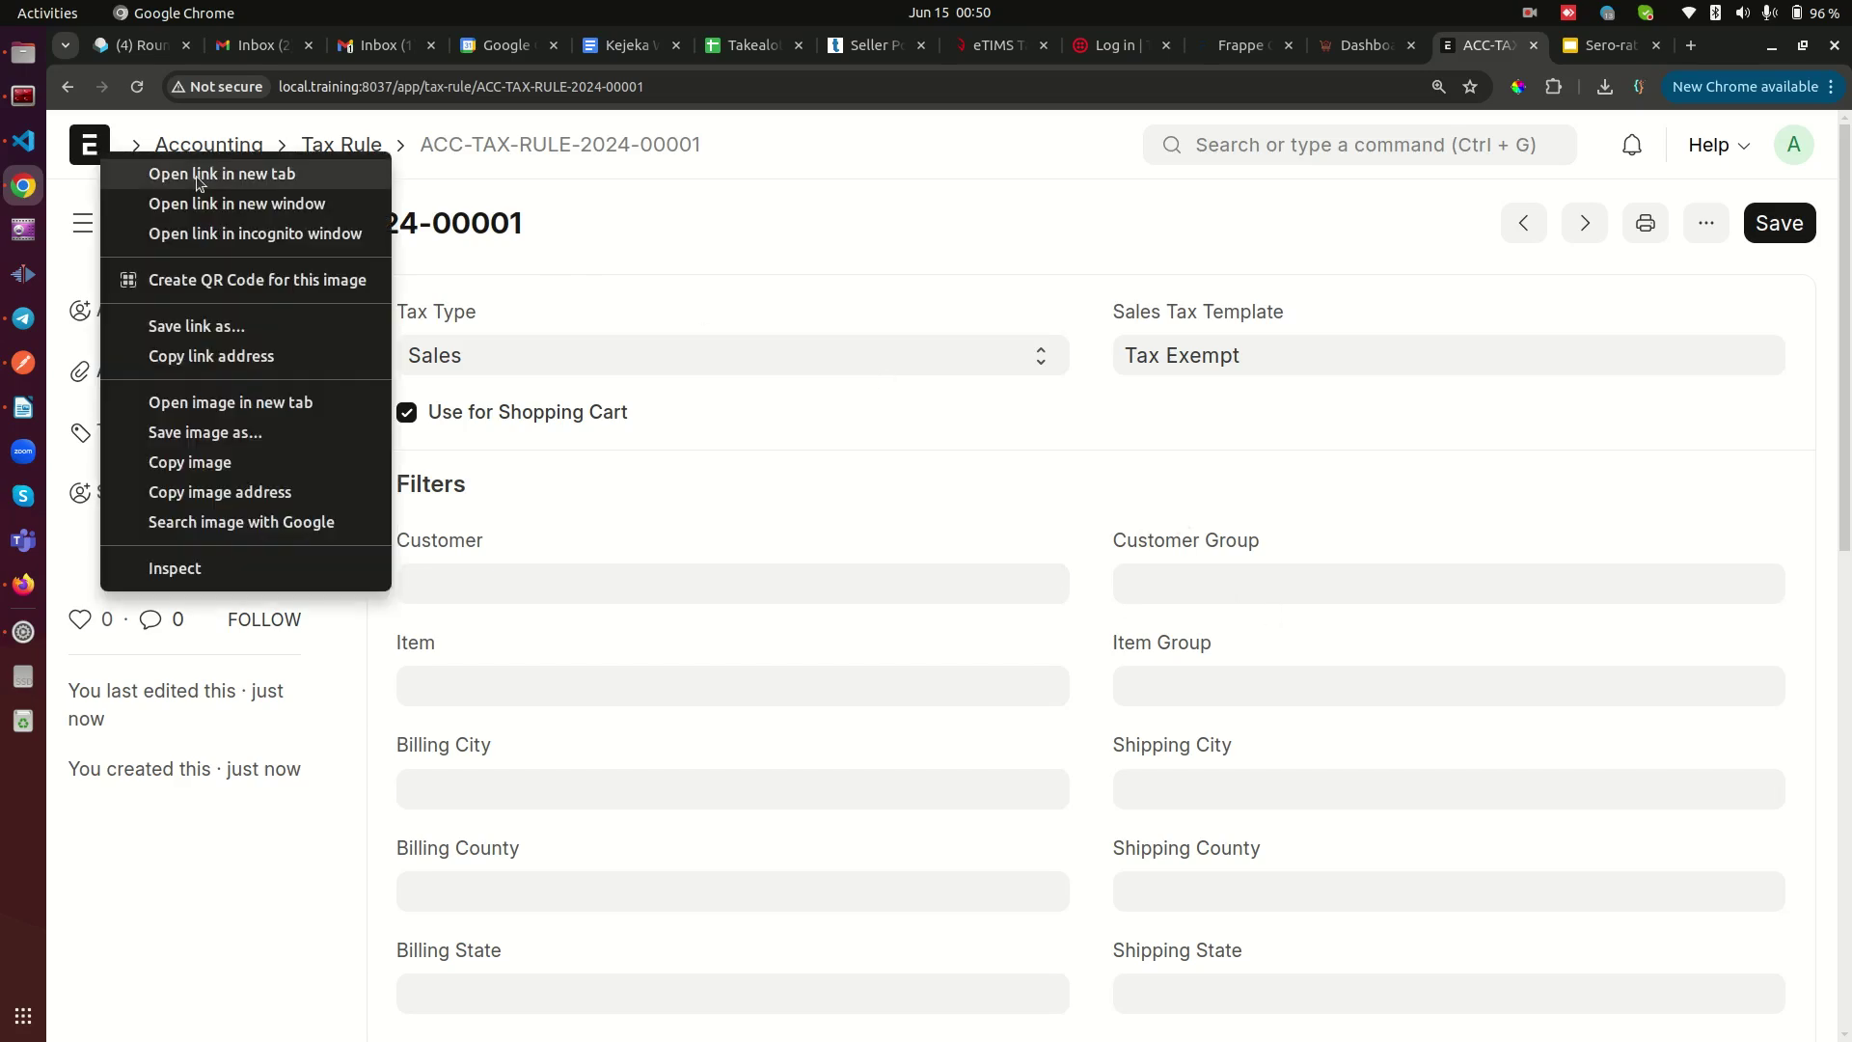
- Open the ERPNext home page in a new tab and search it for the Customer Group list
{"action": "left_click", "coordinate": [198, 176]}
{"action": "left_click", "coordinate": [1452, 49]}
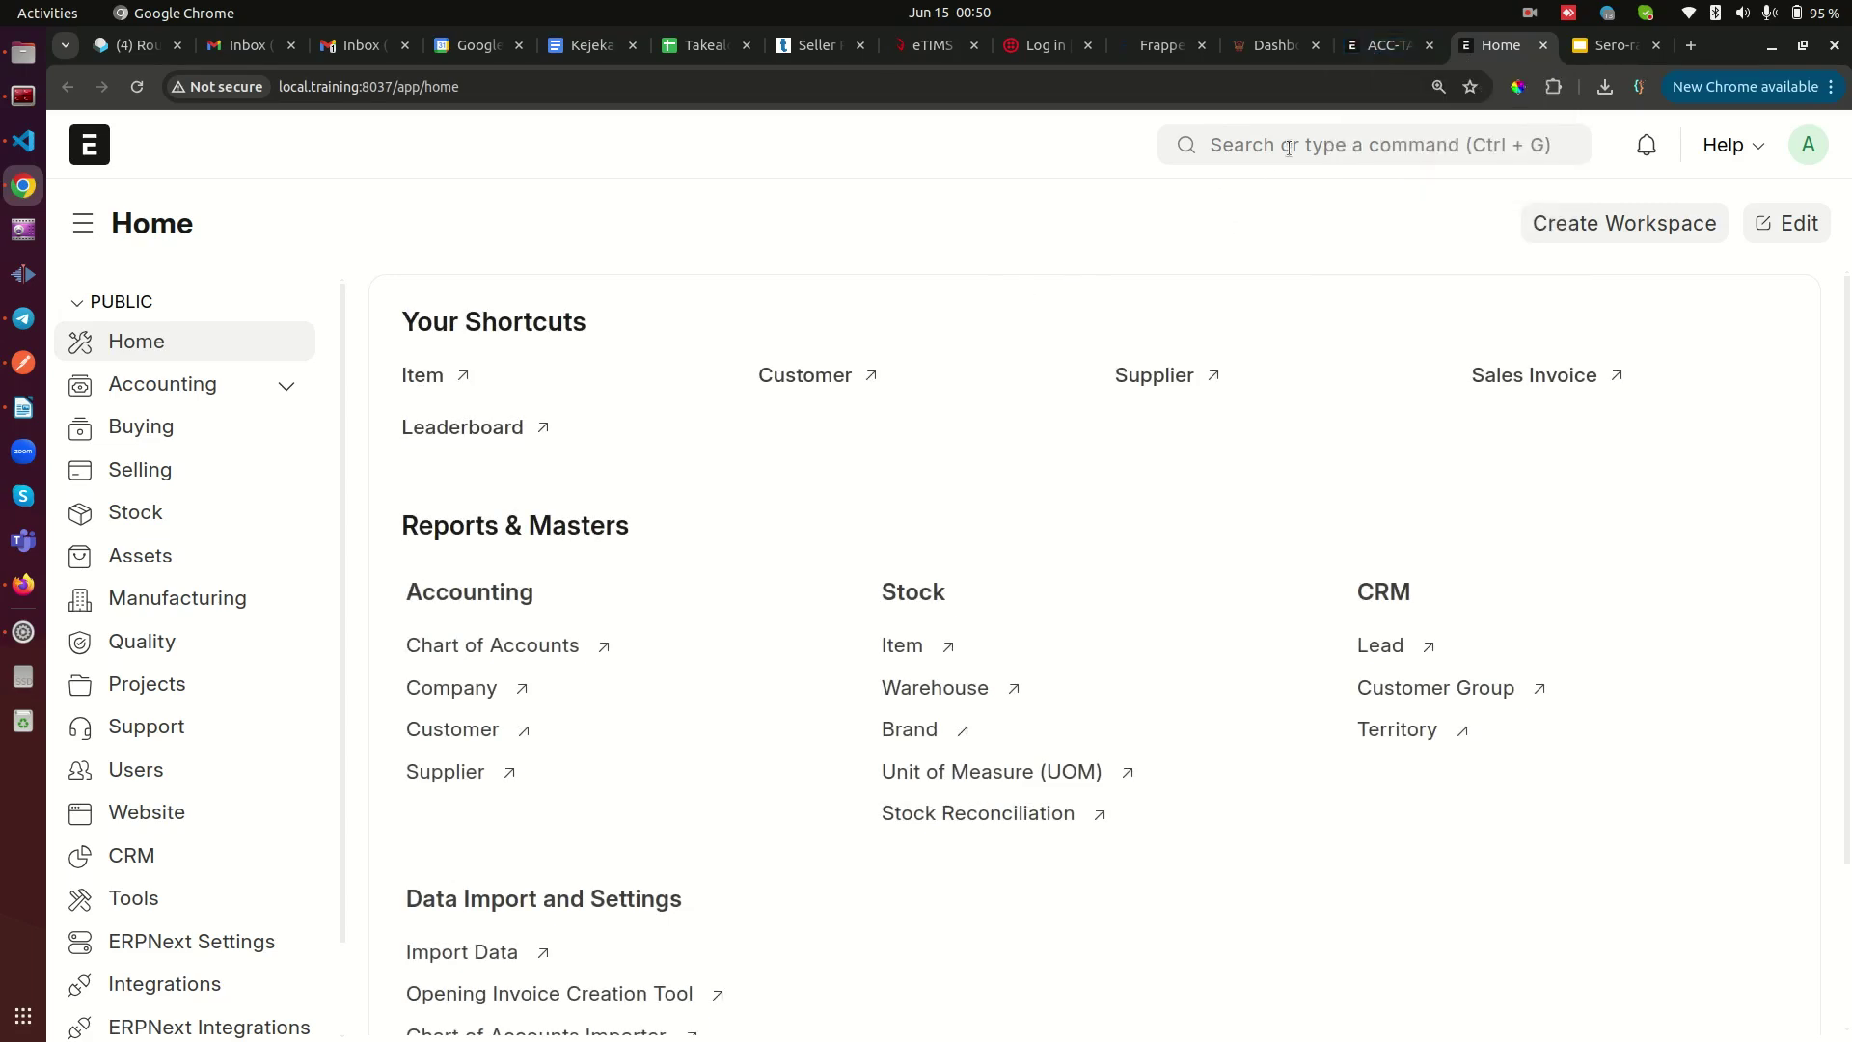
{"action": "left_click", "coordinate": [1393, 48]}
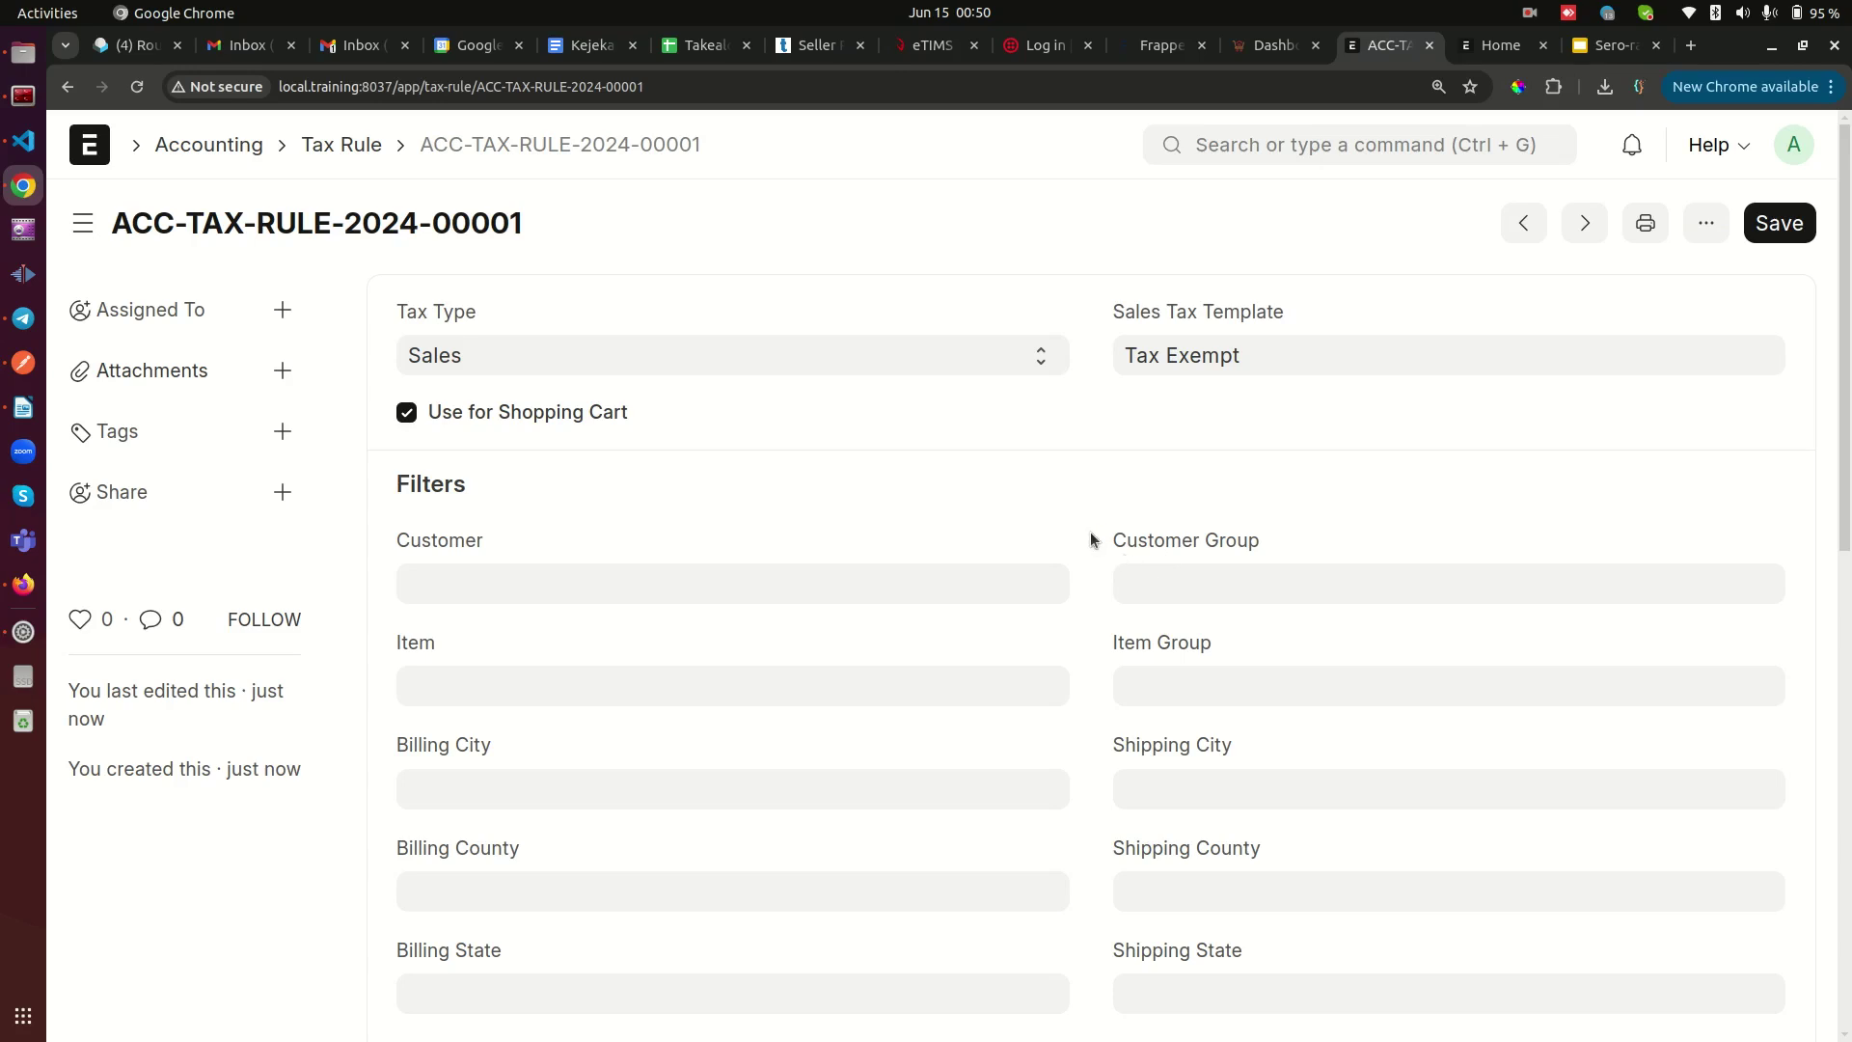
{"action": "left_click_drag", "start_coordinate": [1089, 531], "coordinate": [1260, 547]}
{"action": "left_click_drag", "start_coordinate": [1116, 537], "coordinate": [1219, 552]}
{"action": "left_click", "coordinate": [1154, 541]}
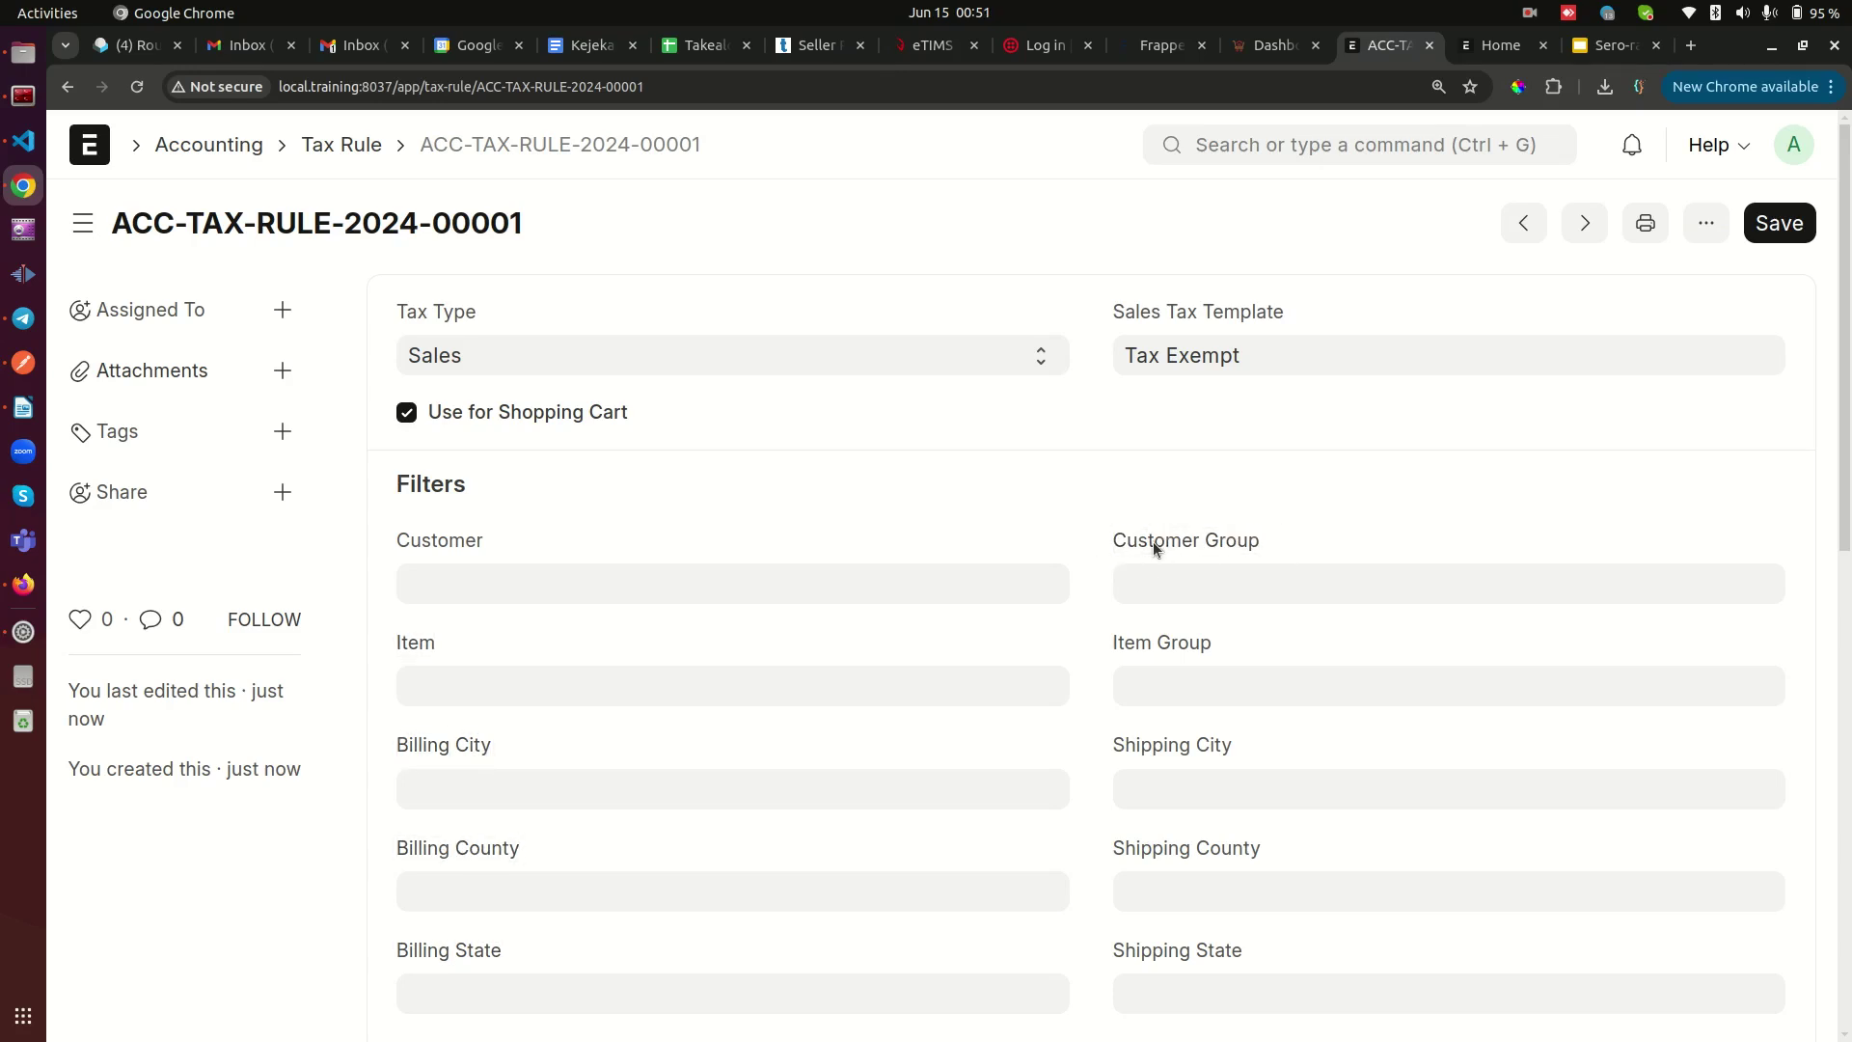
{"action": "left_click", "coordinate": [1476, 48]}
{"action": "left_click", "coordinate": [1333, 143]}
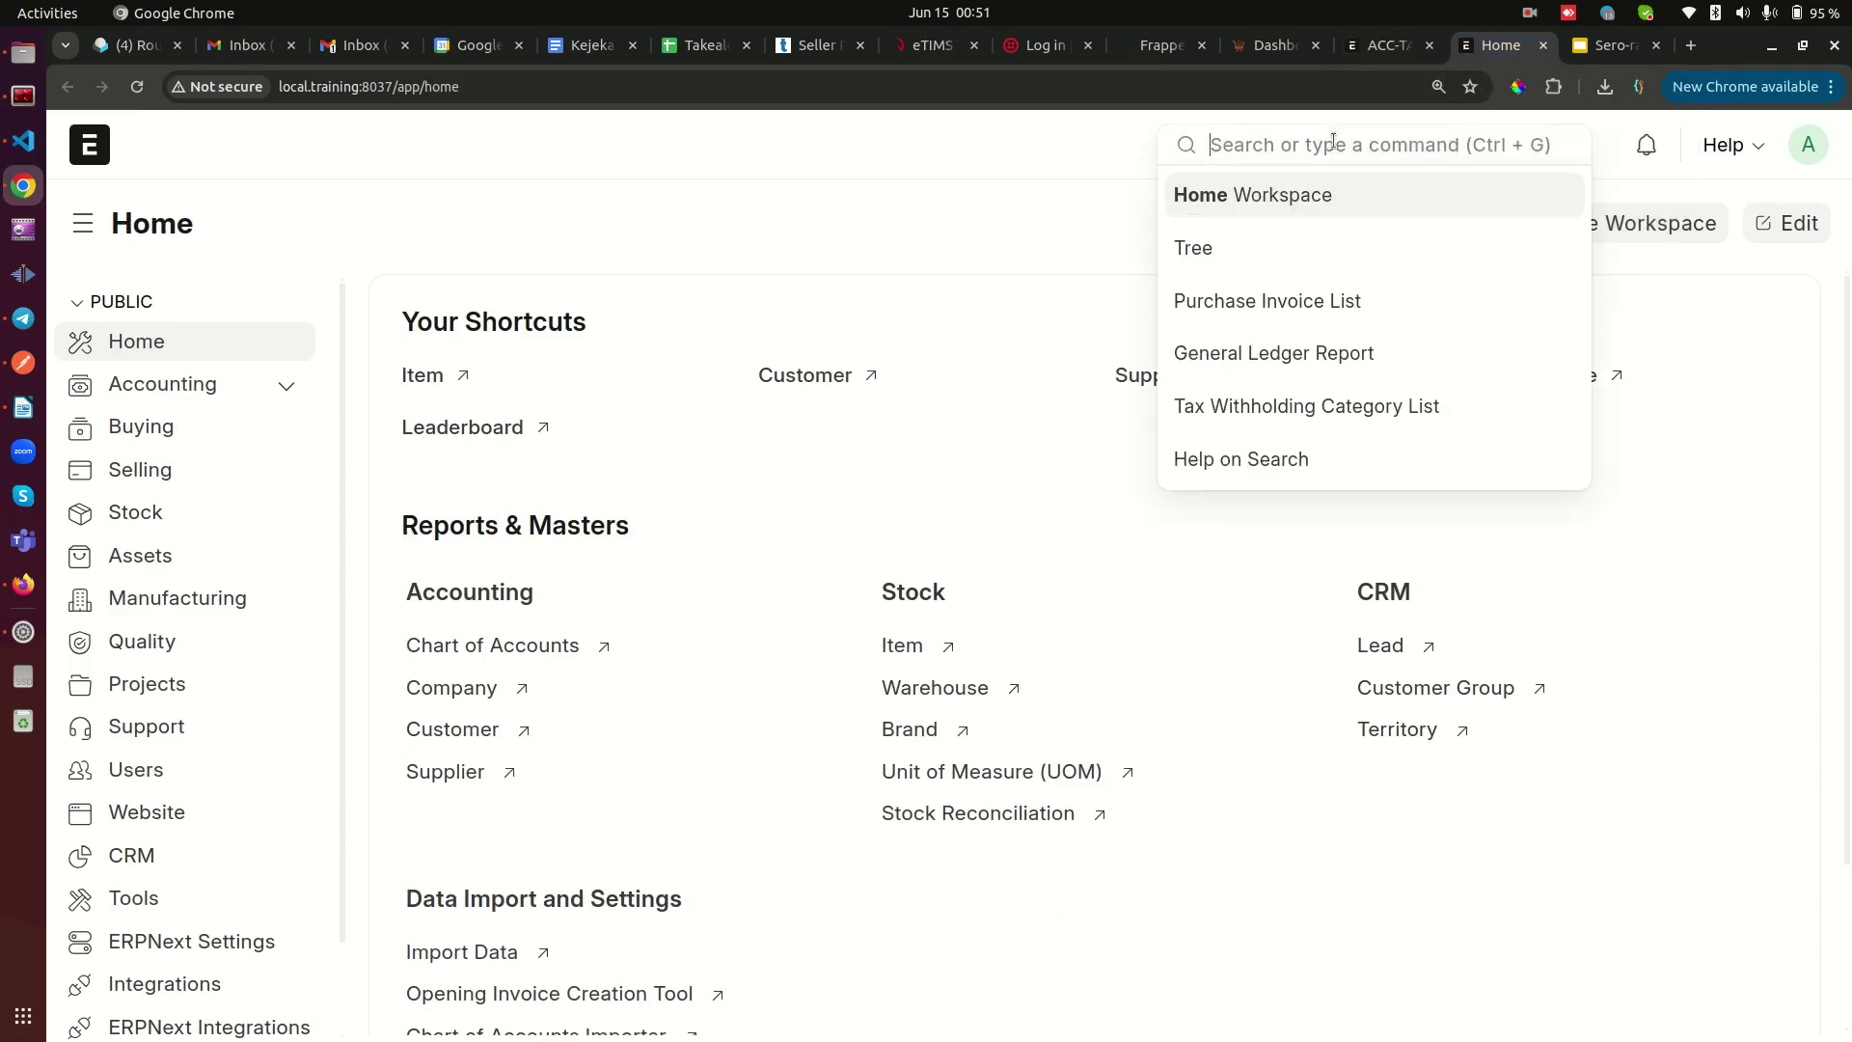
{"action": "type", "text": "customer g"}
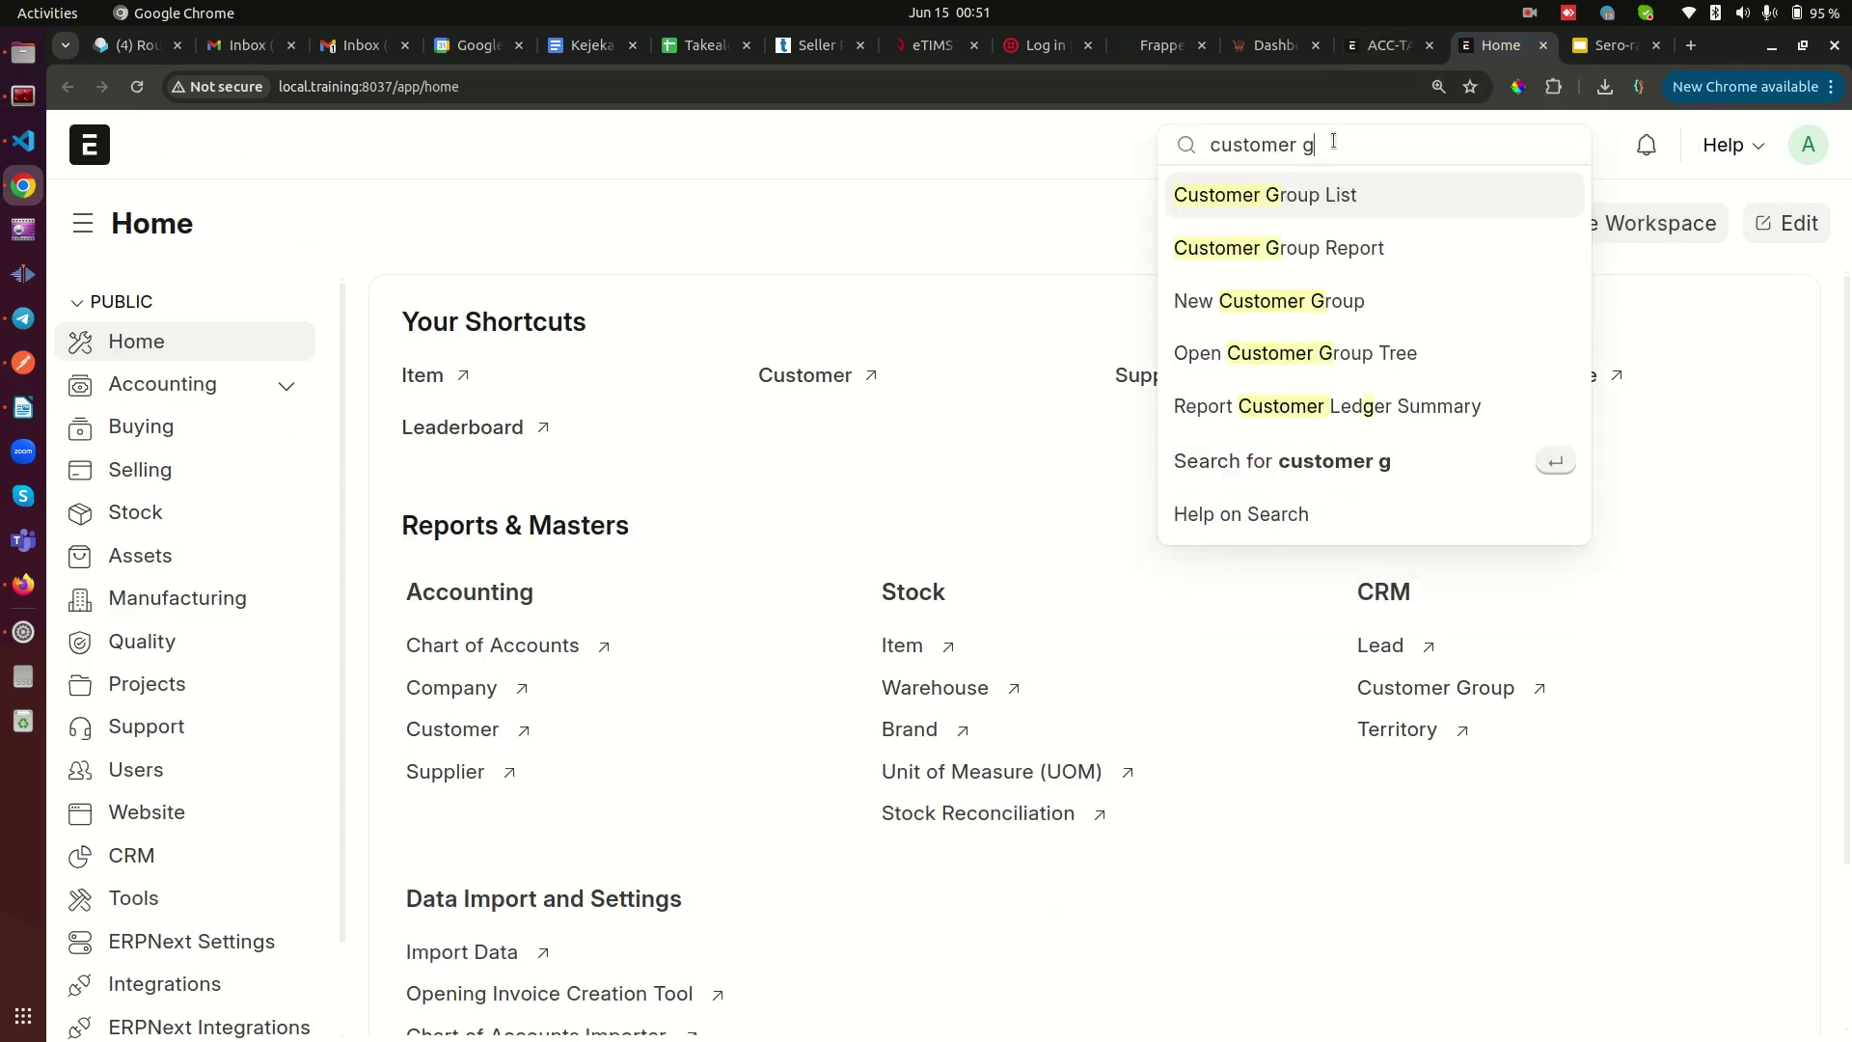
{"action": "left_click", "coordinate": [1265, 195]}
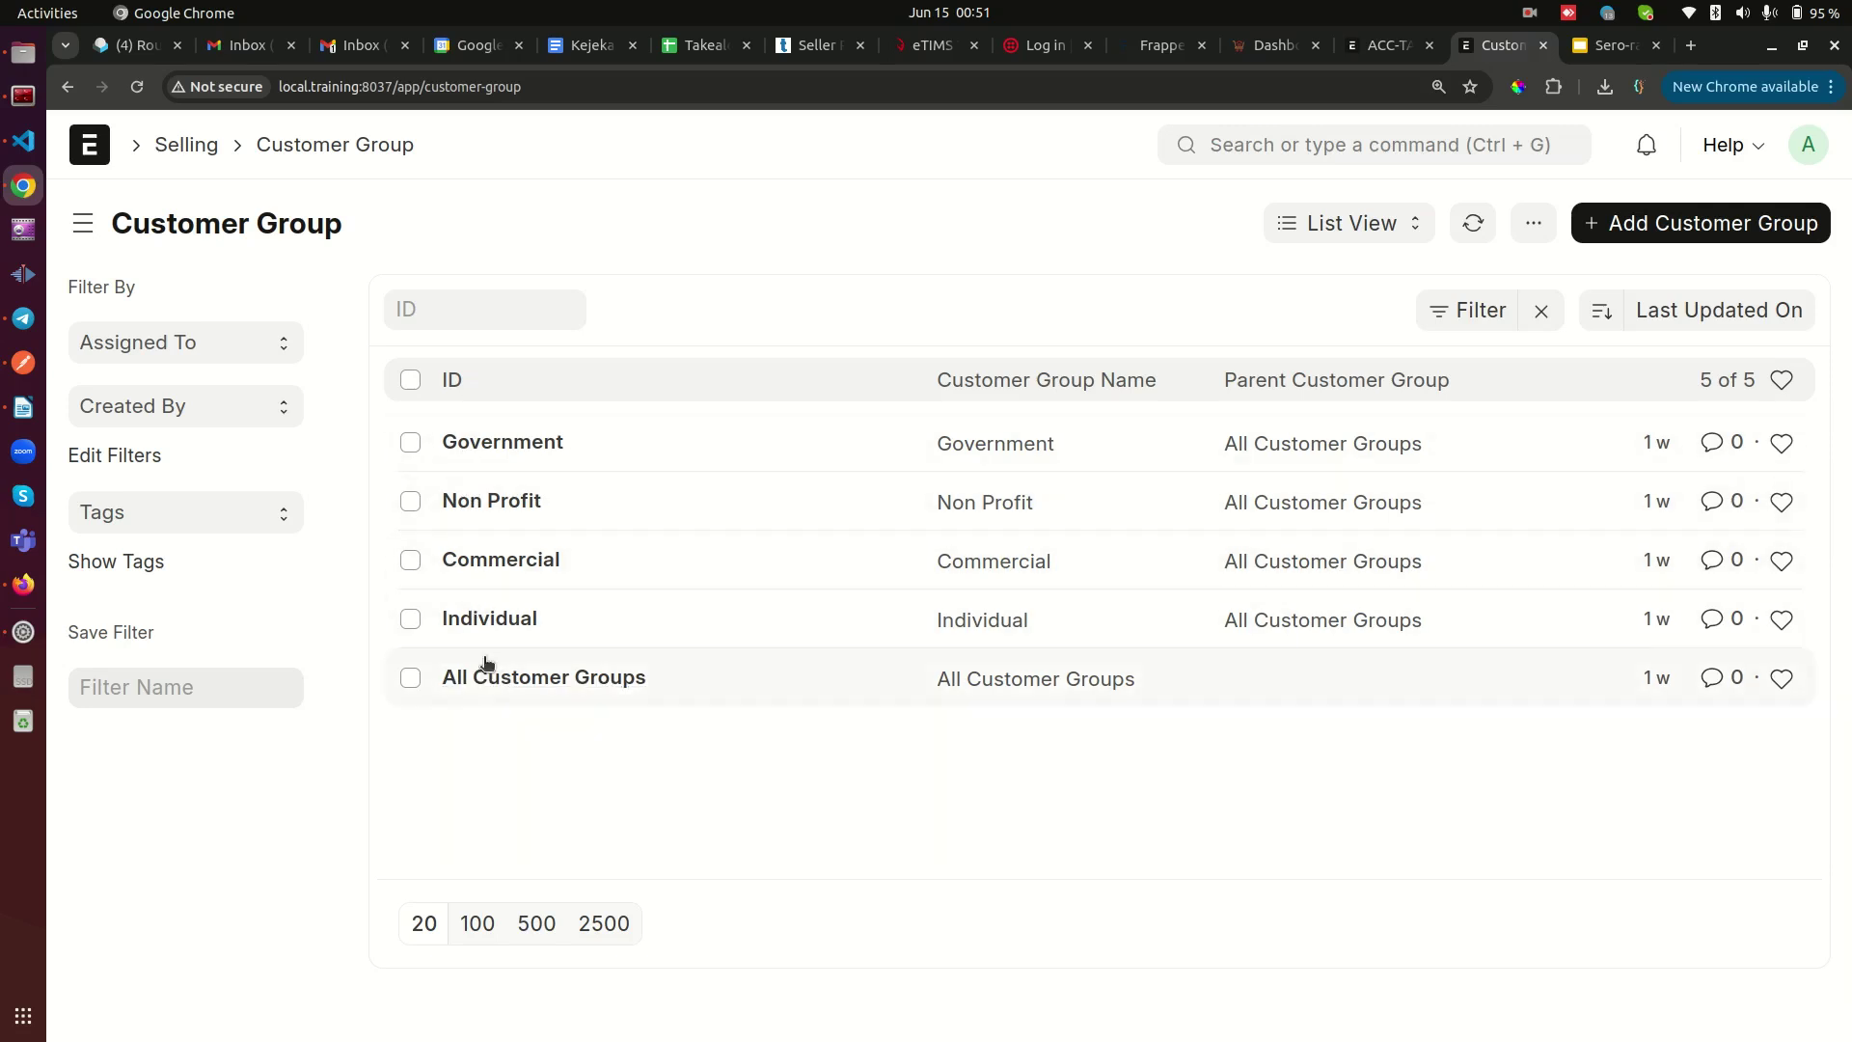
- Create and save a 'Tax Exempt' customer group
{"action": "left_click", "coordinate": [1721, 226]}
{"action": "type", "text": "Tax Exc"}
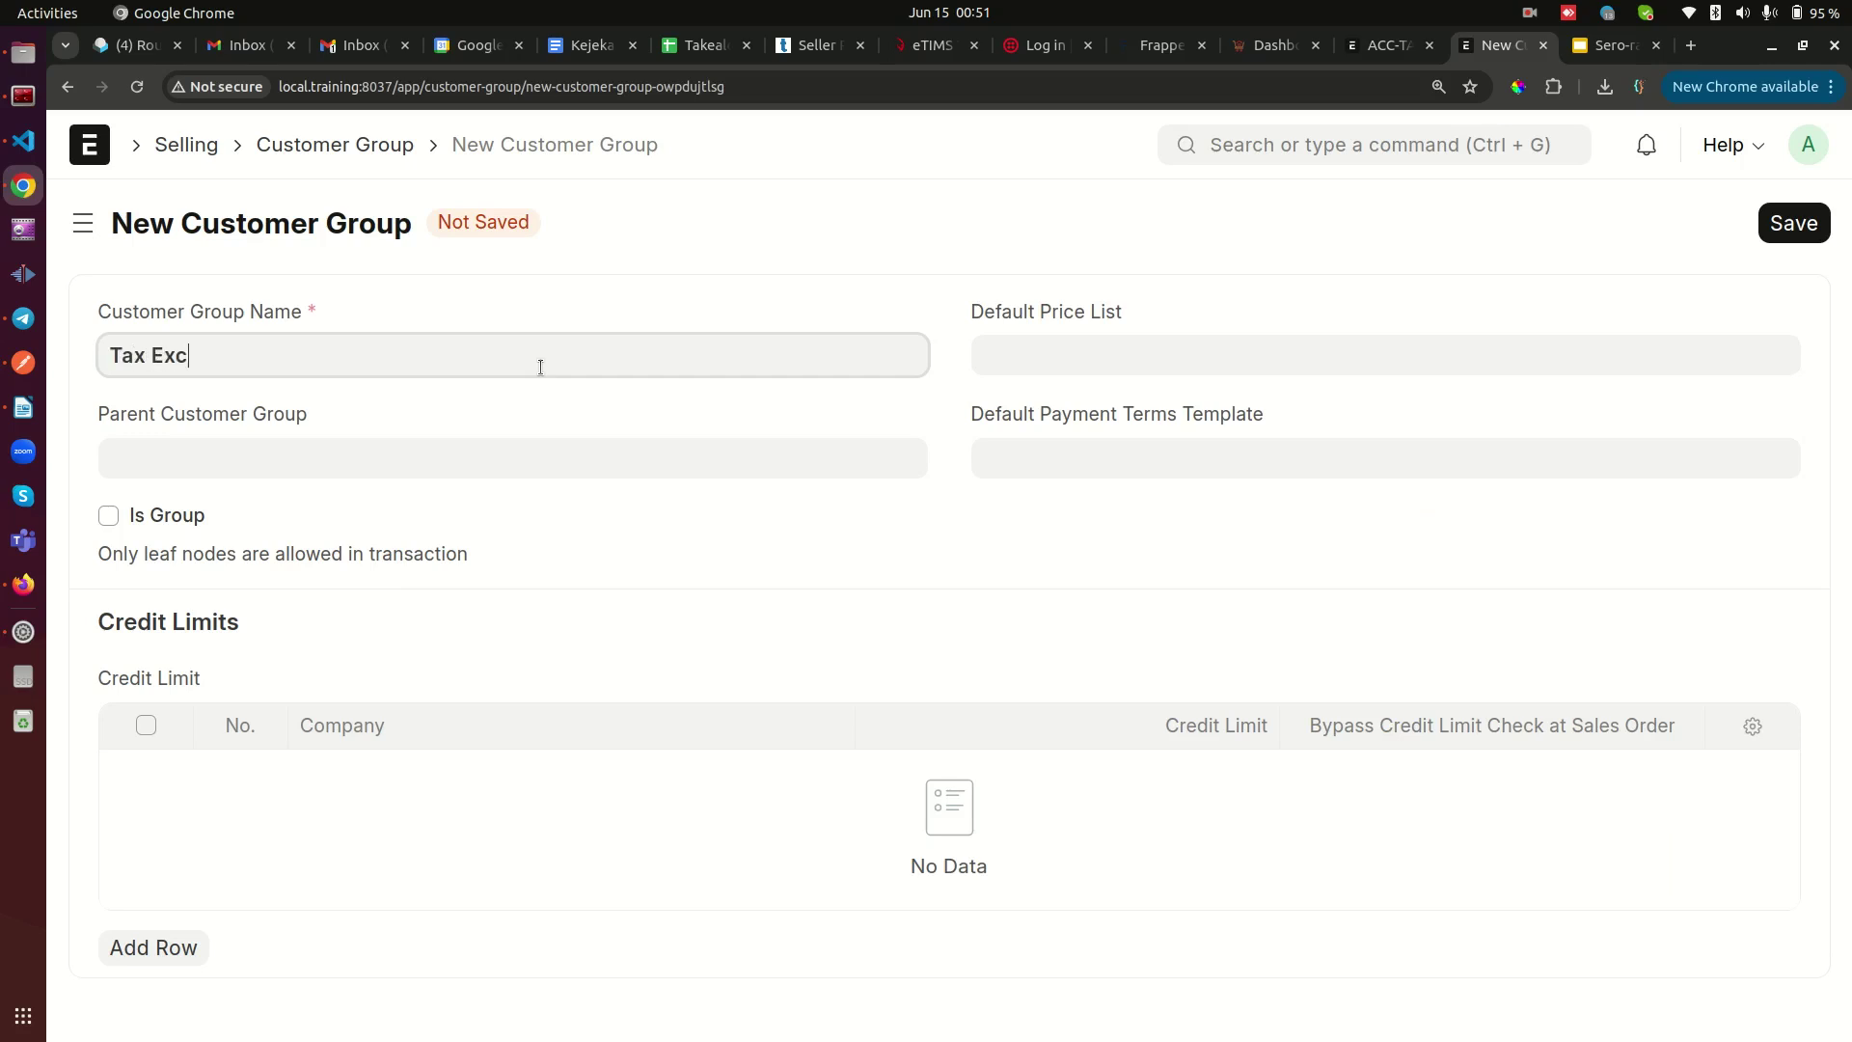
{"action": "key", "text": "BackSpace"}
{"action": "type", "text": "empt"}
{"action": "left_click", "coordinate": [1794, 225]}
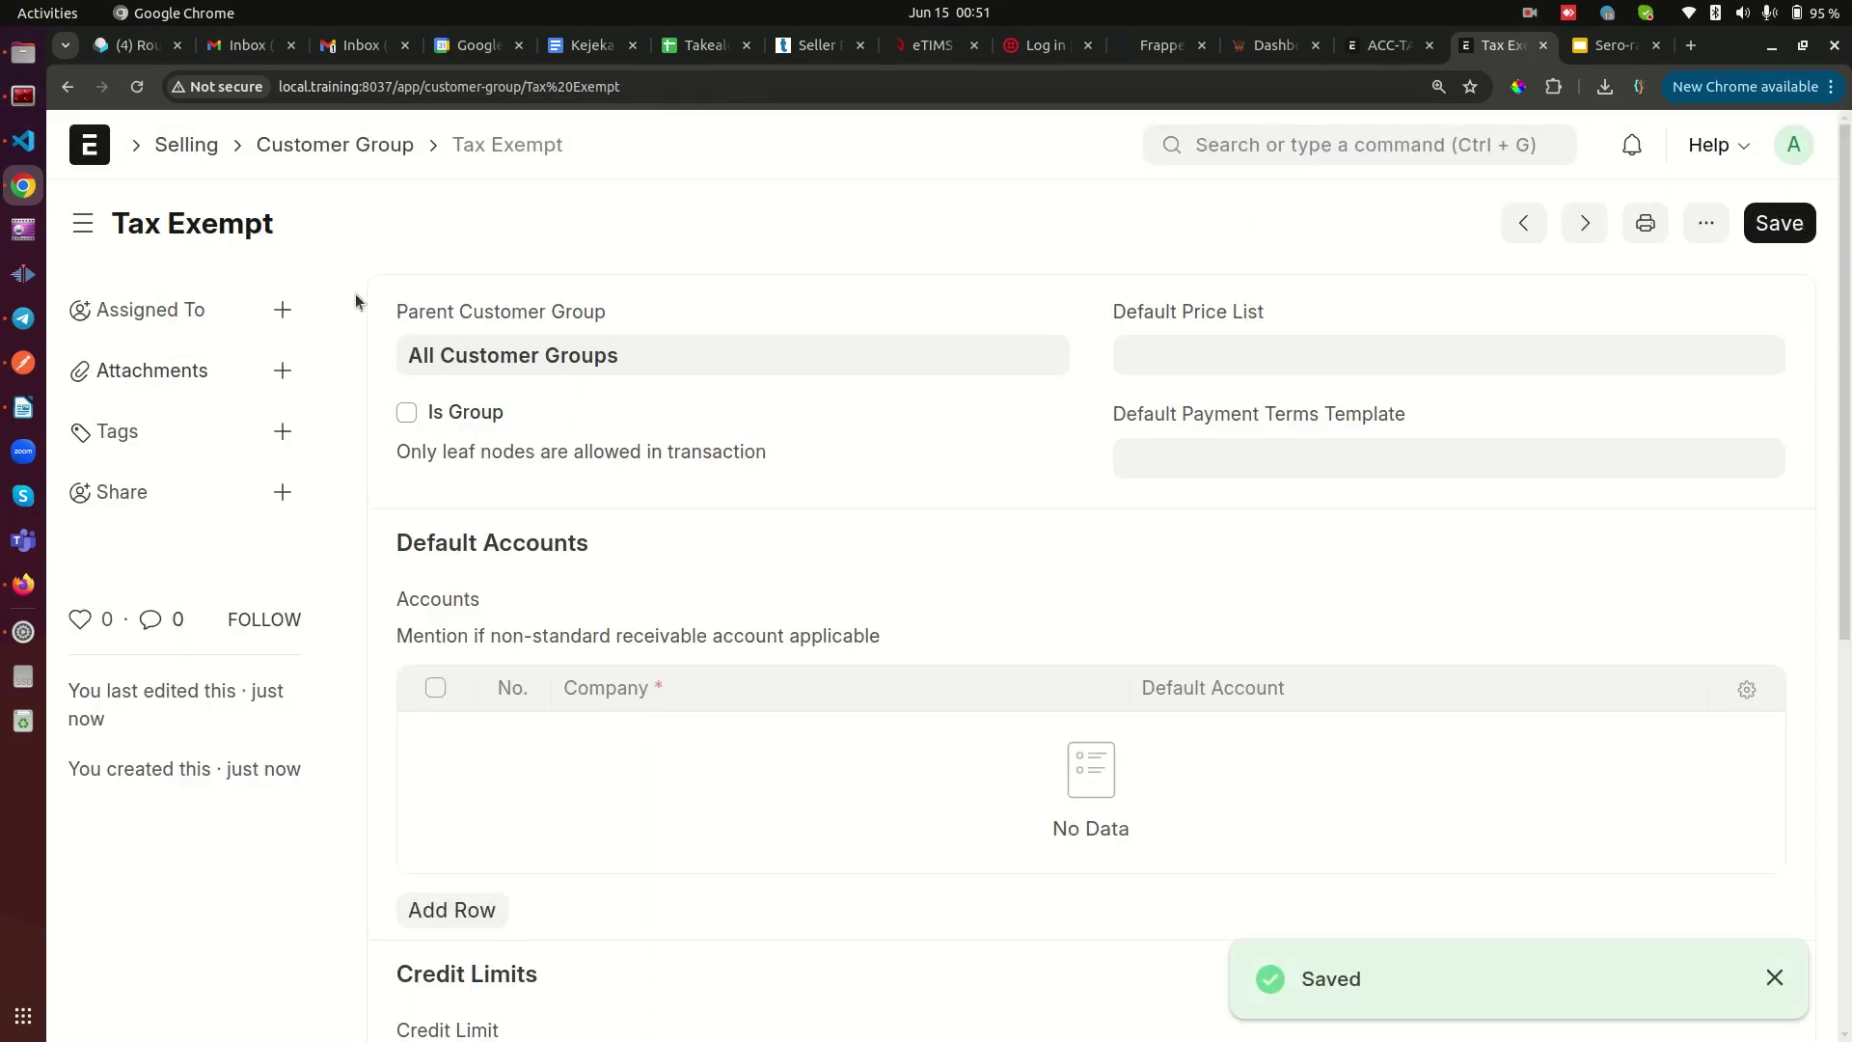
{"action": "left_click", "coordinate": [309, 152]}
{"action": "left_click", "coordinate": [1292, 155]}
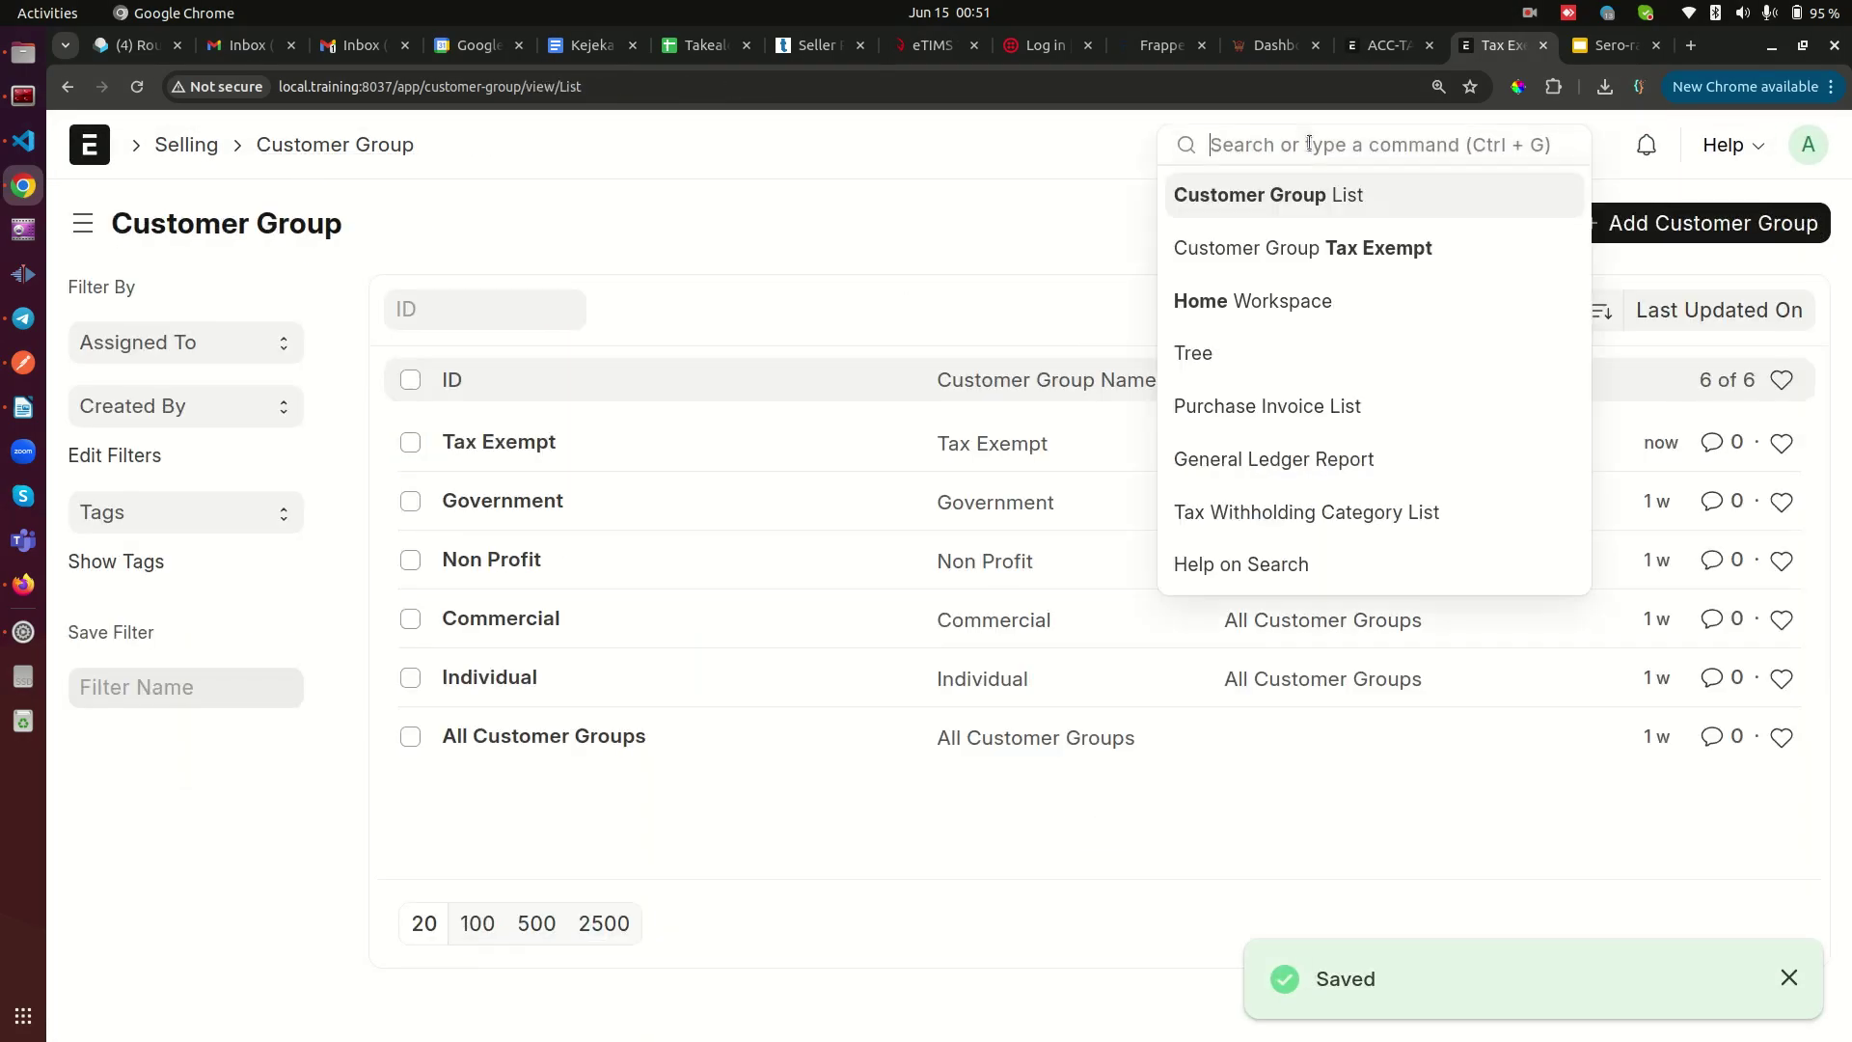
{"action": "left_click", "coordinate": [1067, 203]}
- Create and save a 'Zero Rated' customer group, then return to the group list
{"action": "left_click", "coordinate": [1652, 232]}
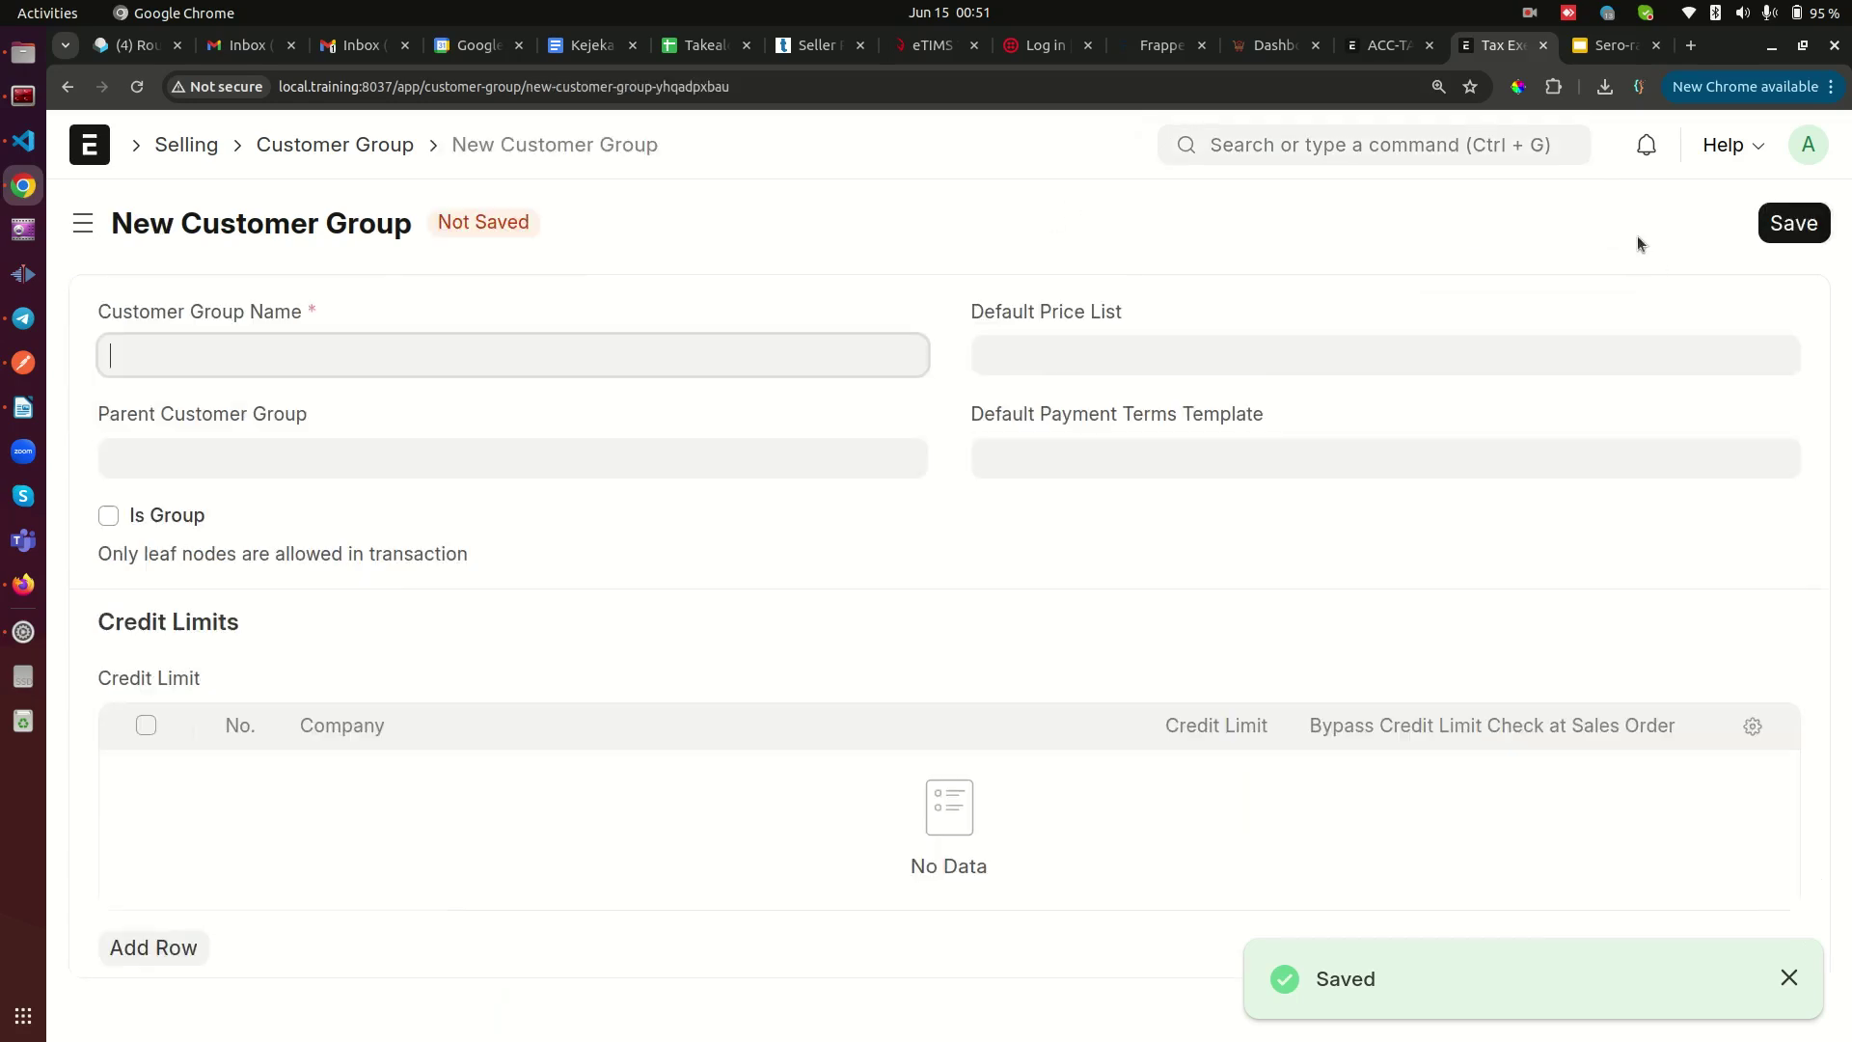
{"action": "type", "text": "Zero Rated"}
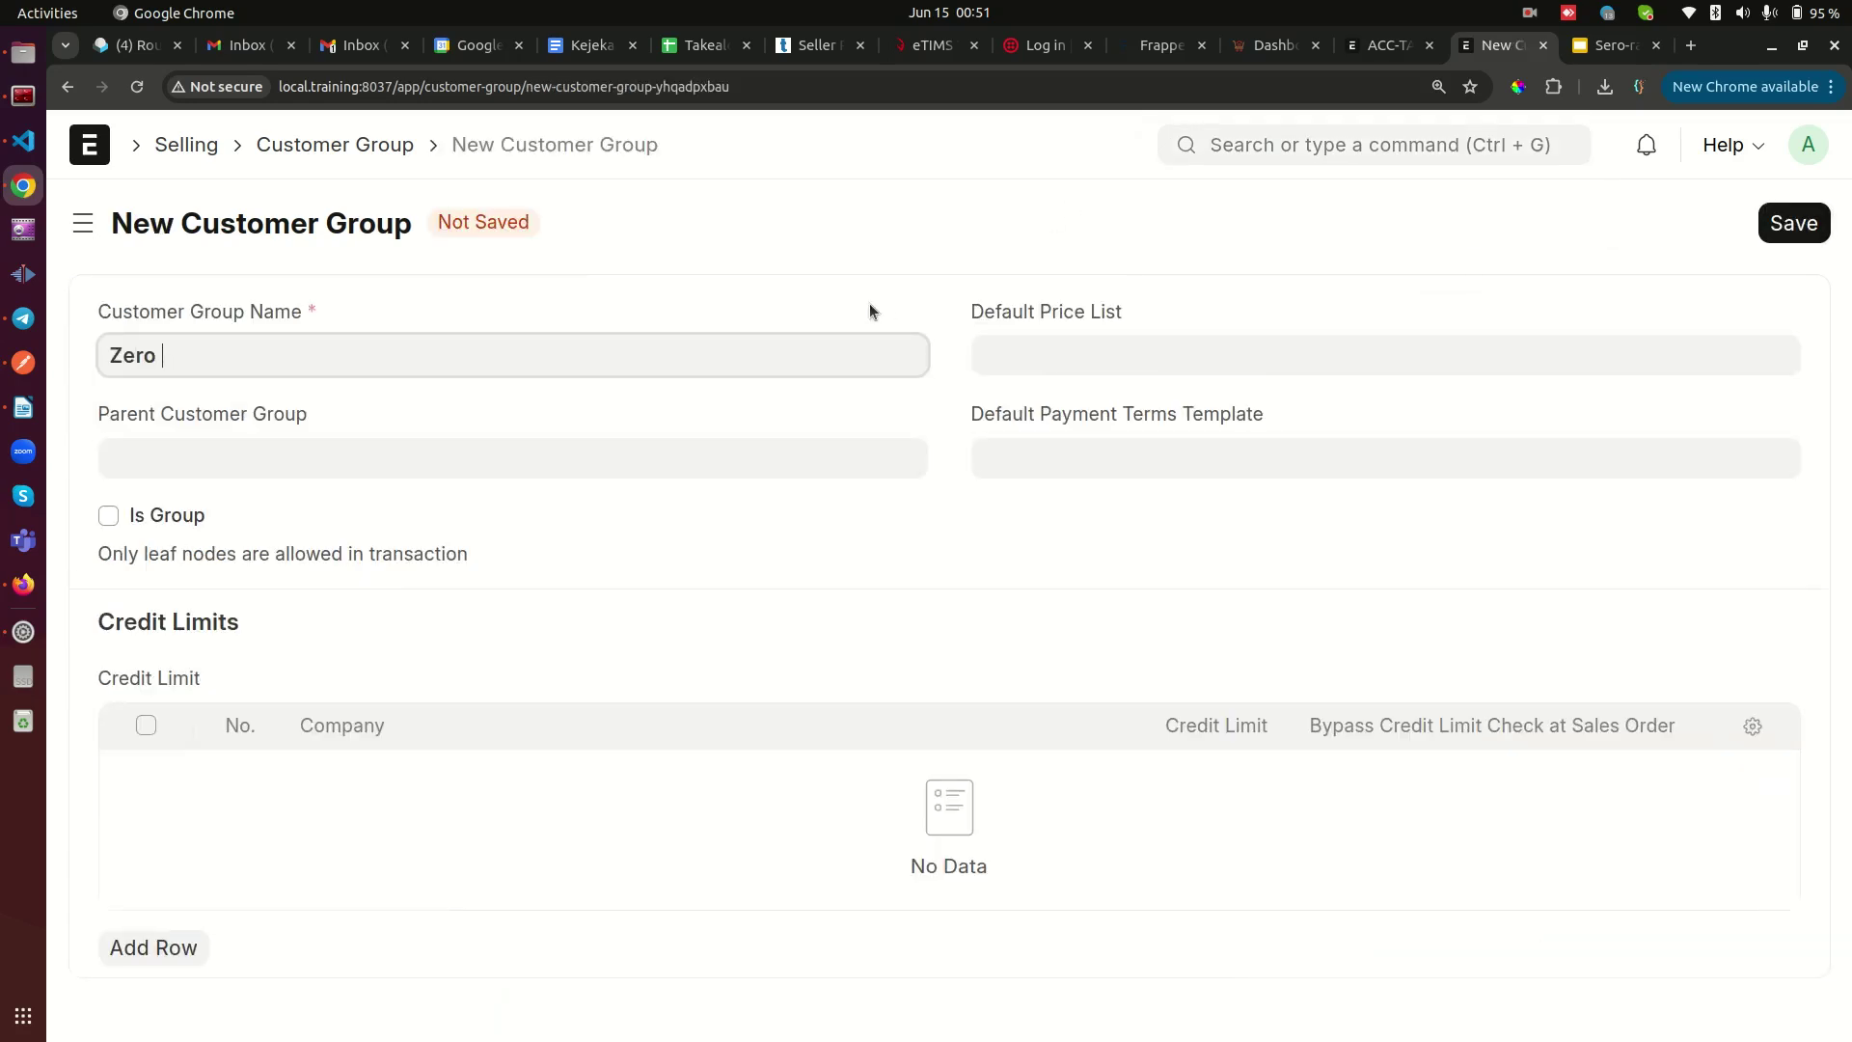
{"action": "left_click", "coordinate": [1794, 223]}
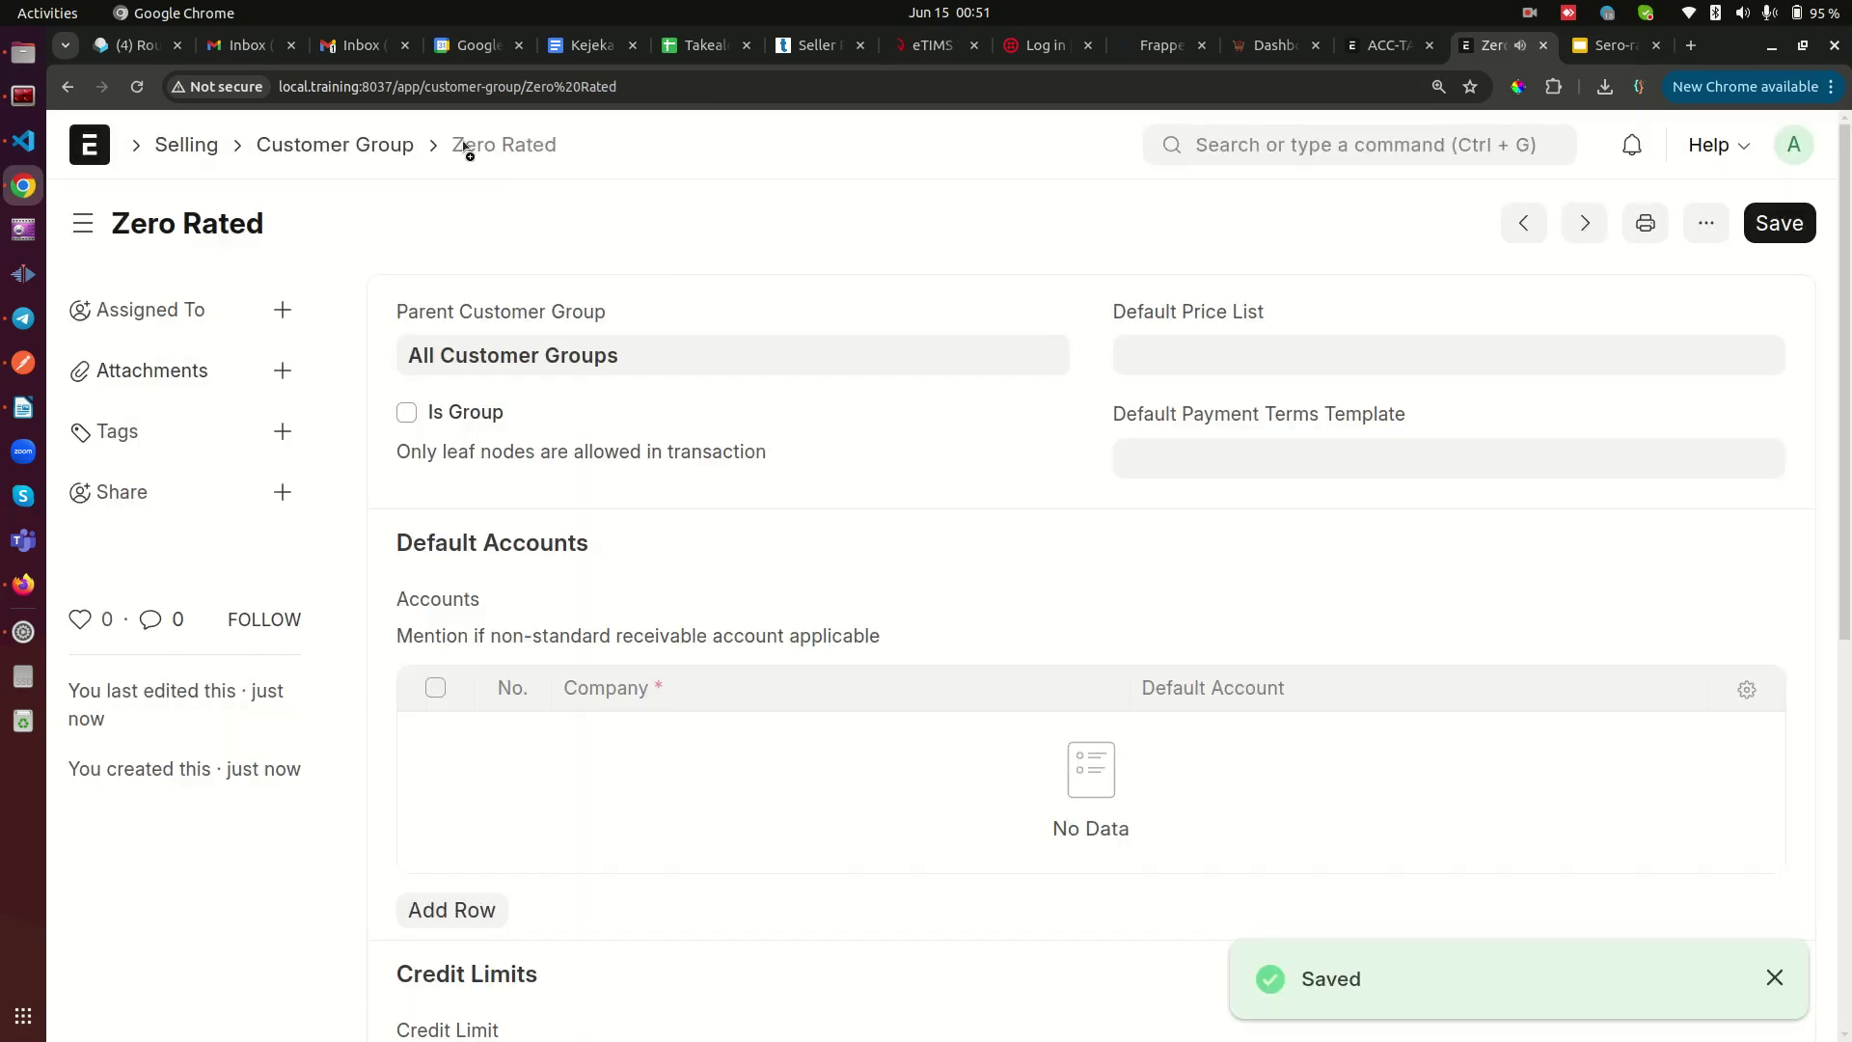
{"action": "left_click_drag", "start_coordinate": [459, 149], "coordinate": [571, 152]}
{"action": "left_click", "coordinate": [474, 157]}
{"action": "left_click_drag", "start_coordinate": [459, 154], "coordinate": [579, 161]}
{"action": "left_click", "coordinate": [364, 144]}
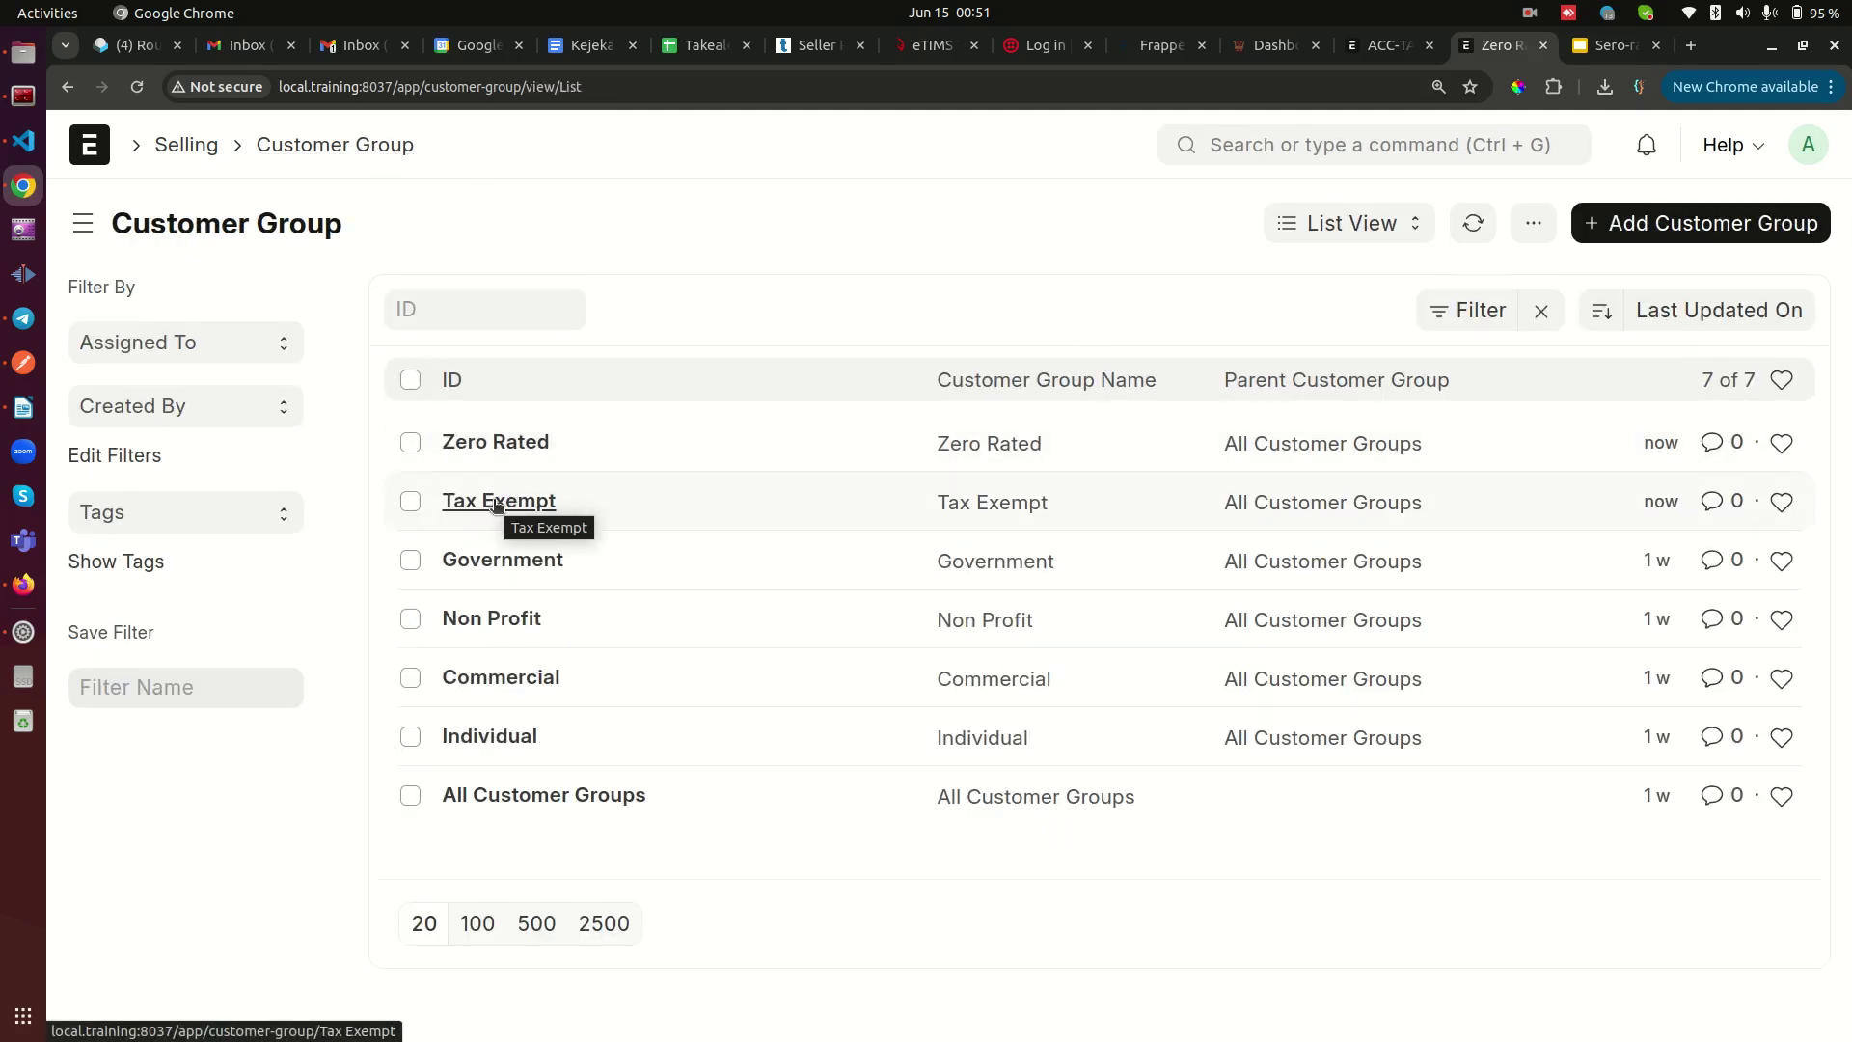
{"action": "left_click", "coordinate": [1315, 145]}
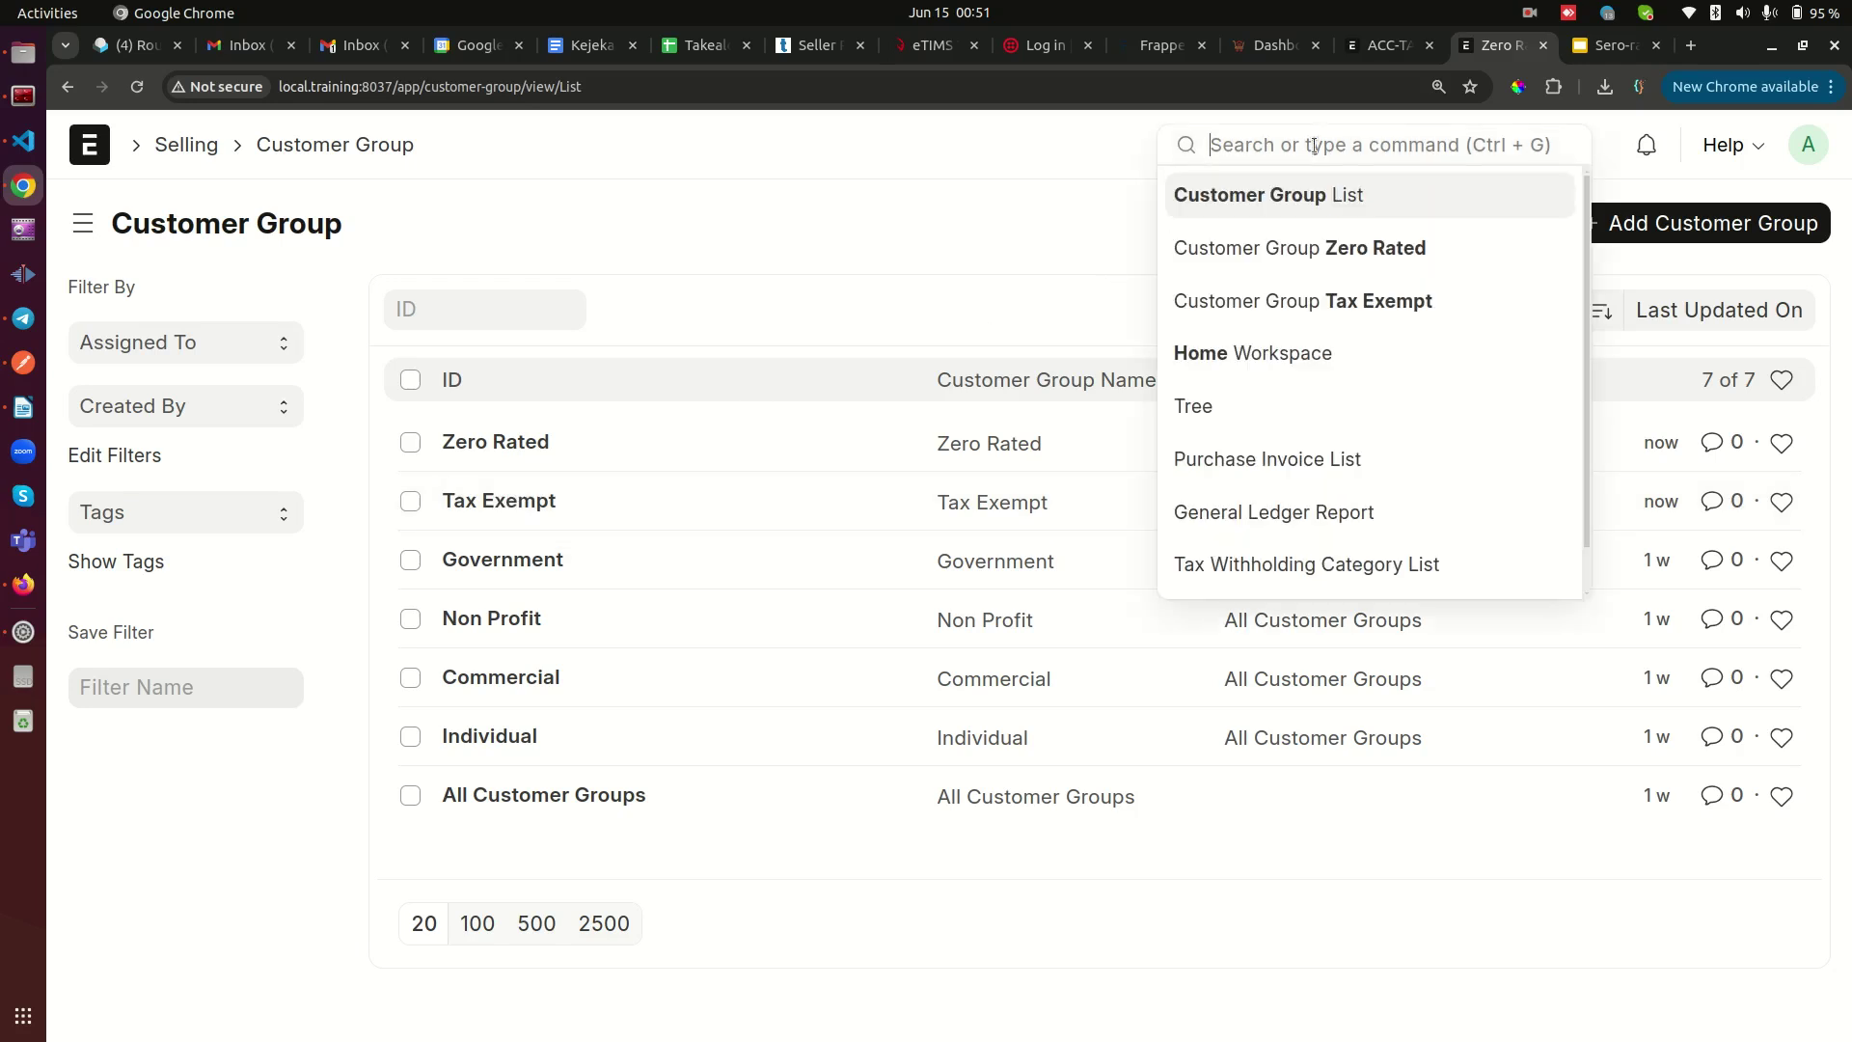
- Open the Customer list and start a new customer in the full form
{"action": "type", "text": "custo"}
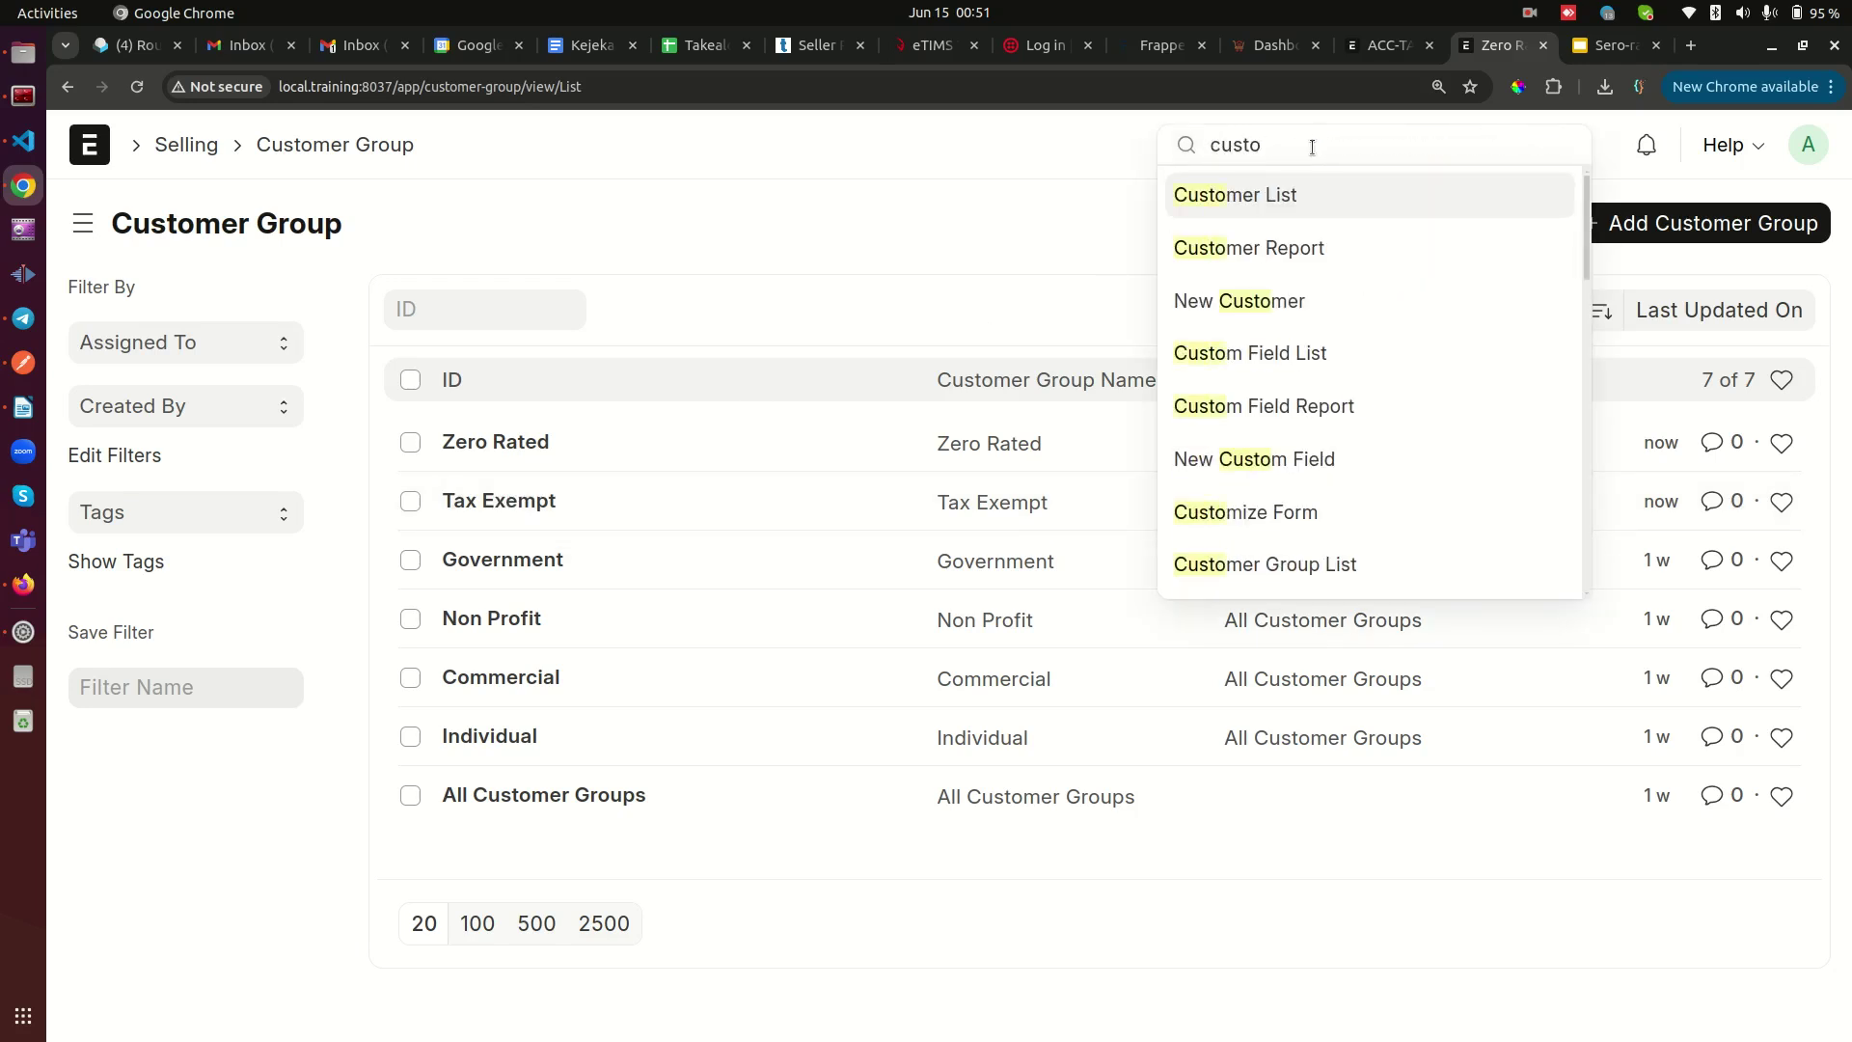
{"action": "left_click", "coordinate": [1285, 195]}
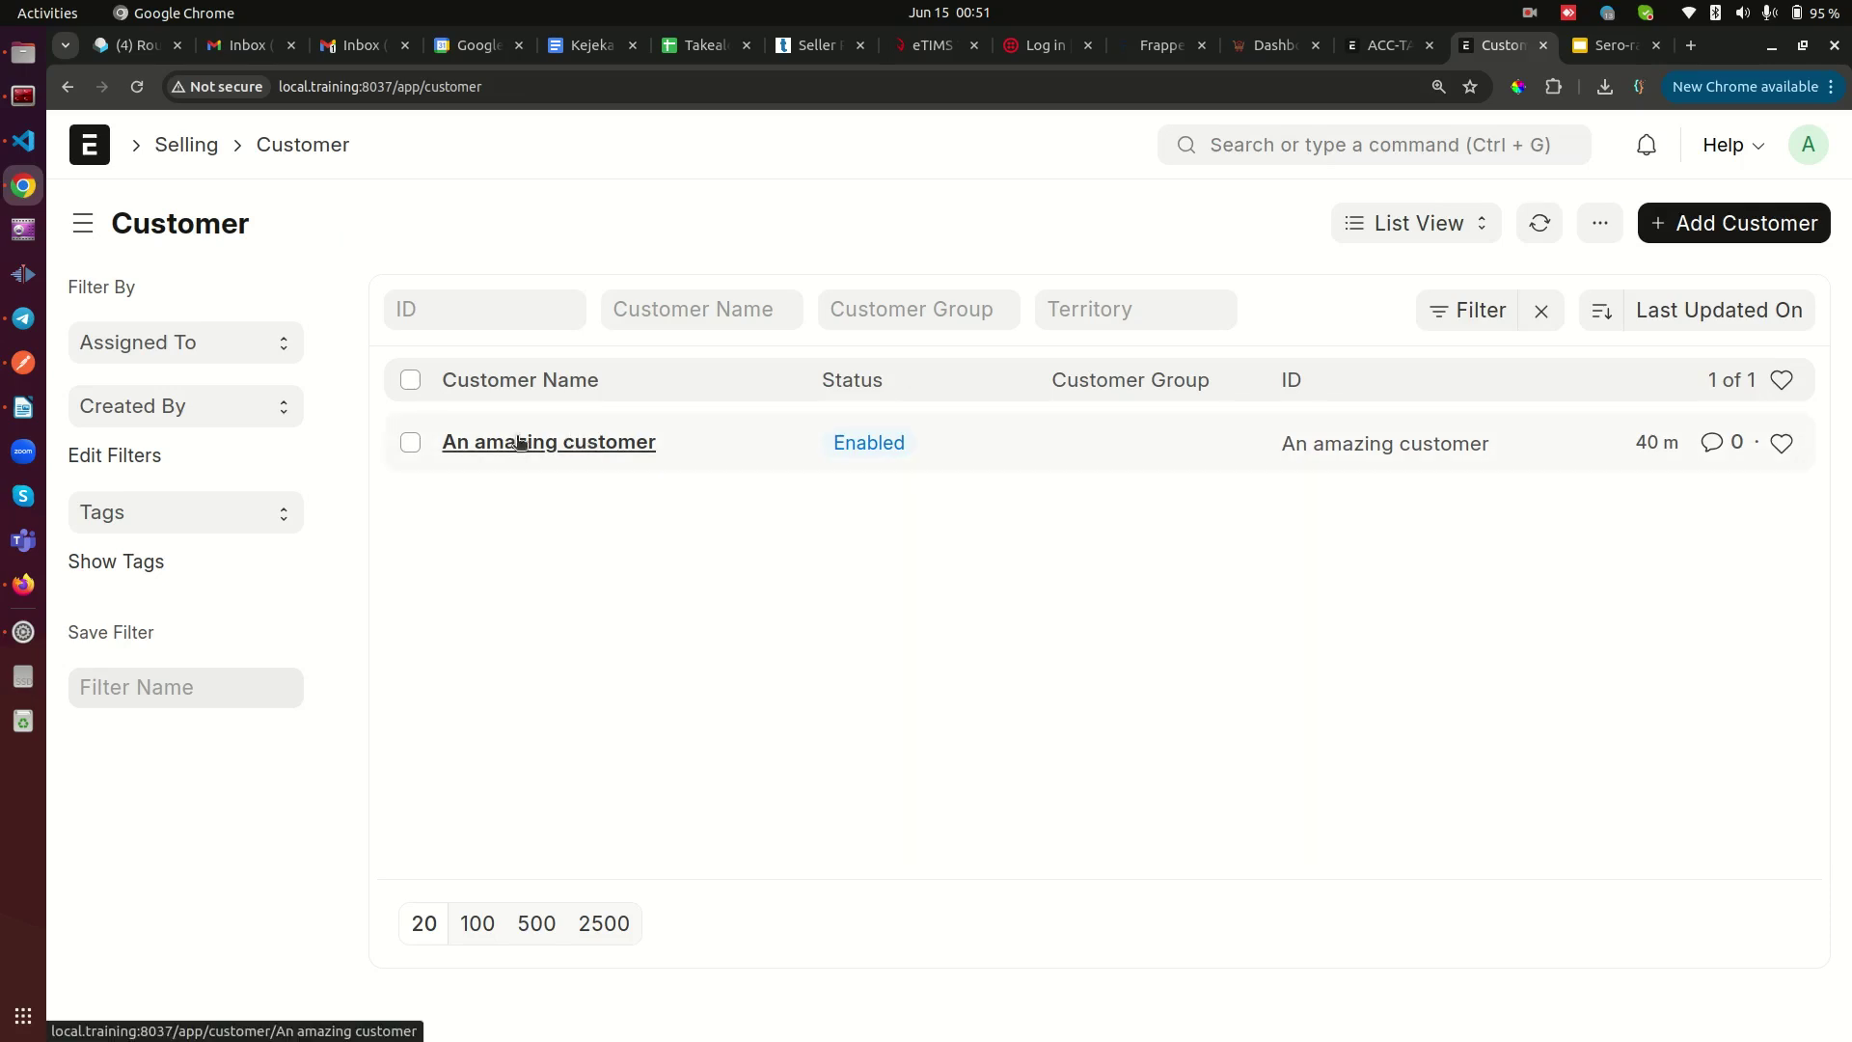
{"action": "left_click", "coordinate": [1736, 225]}
{"action": "left_click", "coordinate": [654, 633]}
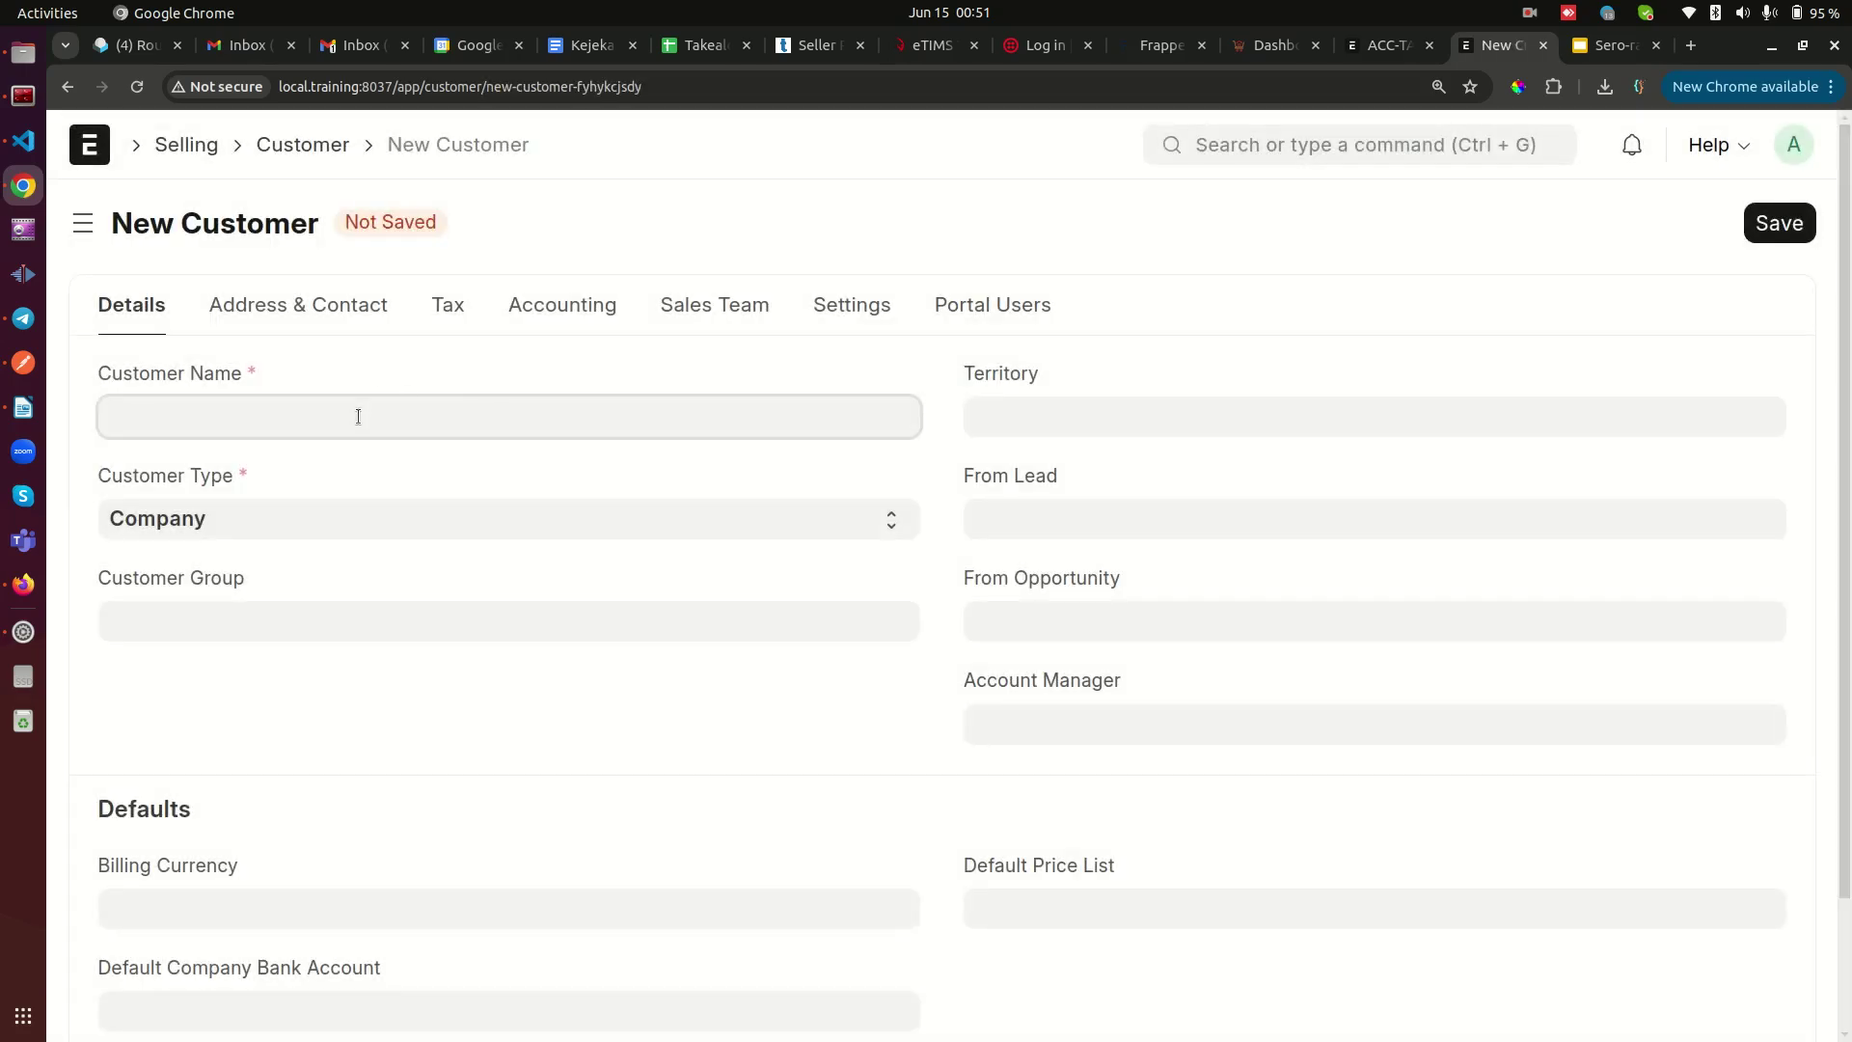
- Name the customer 'Sample Zero Rated Customer', assign the Zero Rated group, and save it
{"action": "type", "text": "Z"}
{"action": "type", "text": "Sample Zero"}
{"action": "type", "text": " Rate"}
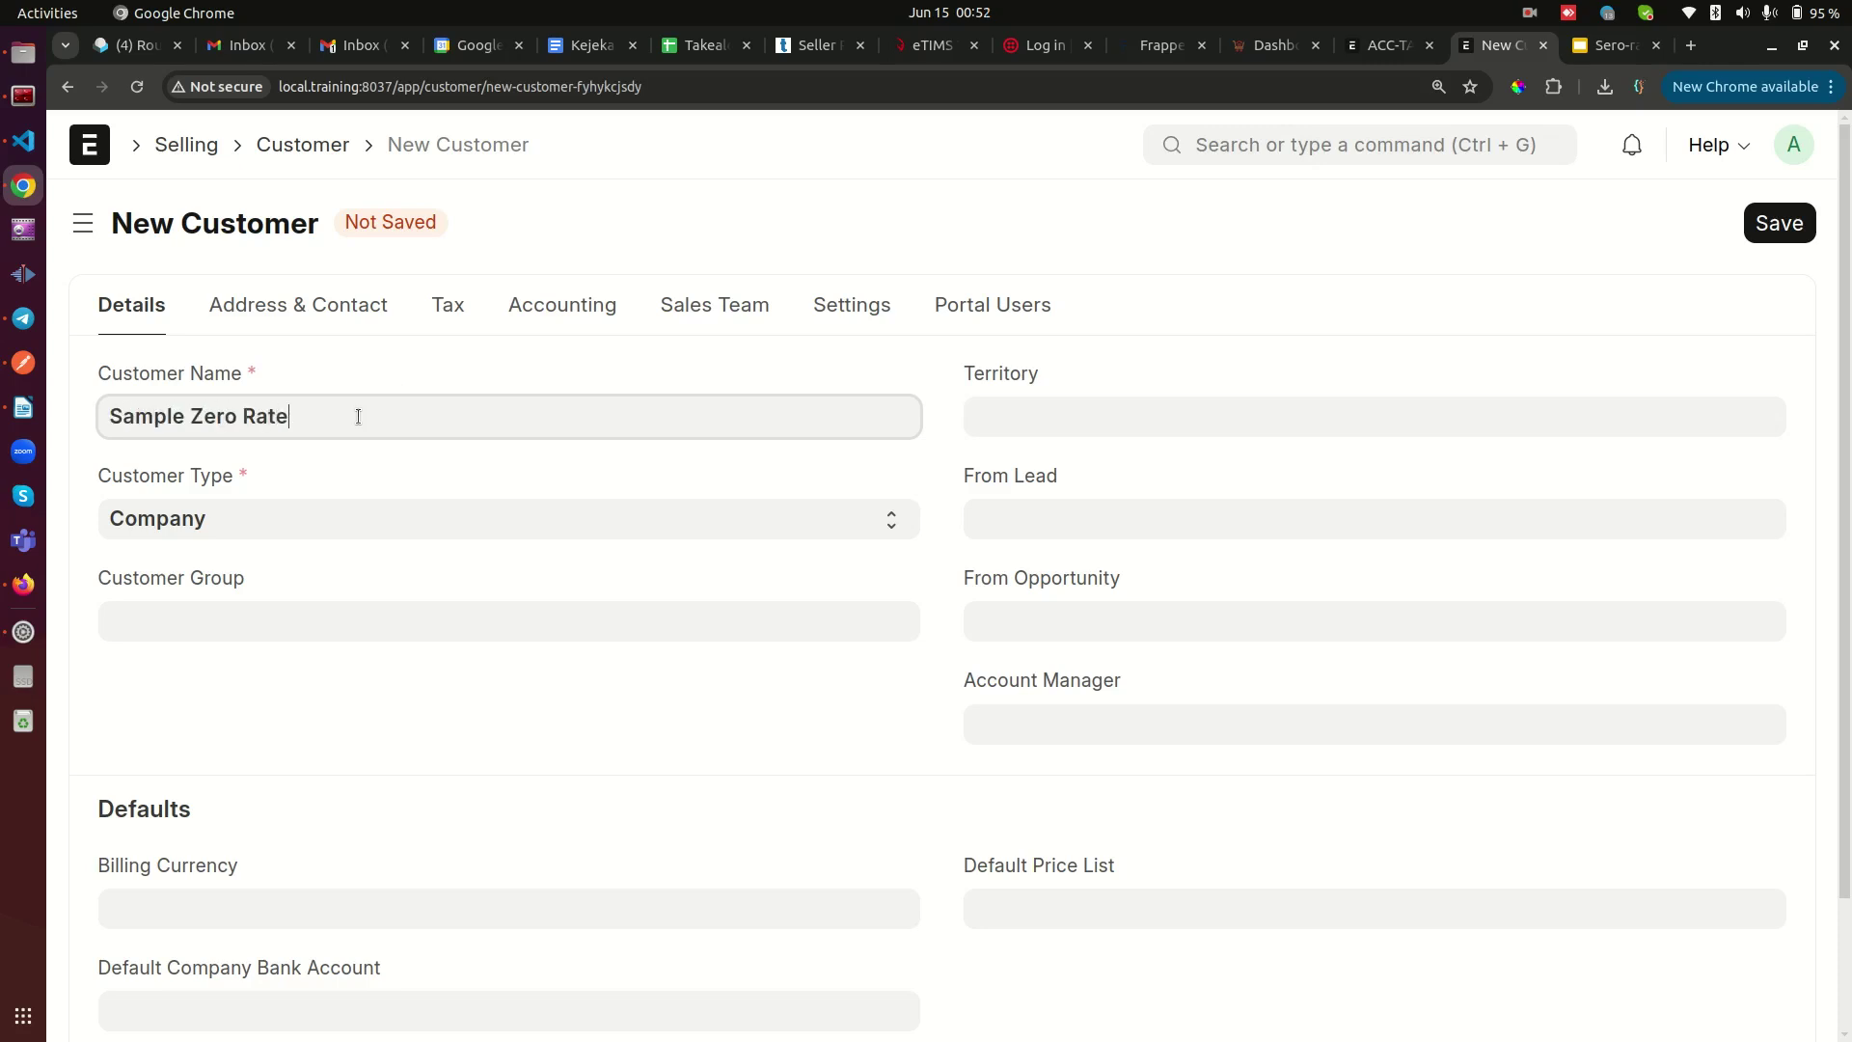
{"action": "type", "text": "d Customer"}
{"action": "left_click_drag", "start_coordinate": [102, 568], "coordinate": [234, 569]}
{"action": "left_click", "coordinate": [272, 611]}
{"action": "left_click", "coordinate": [238, 634]}
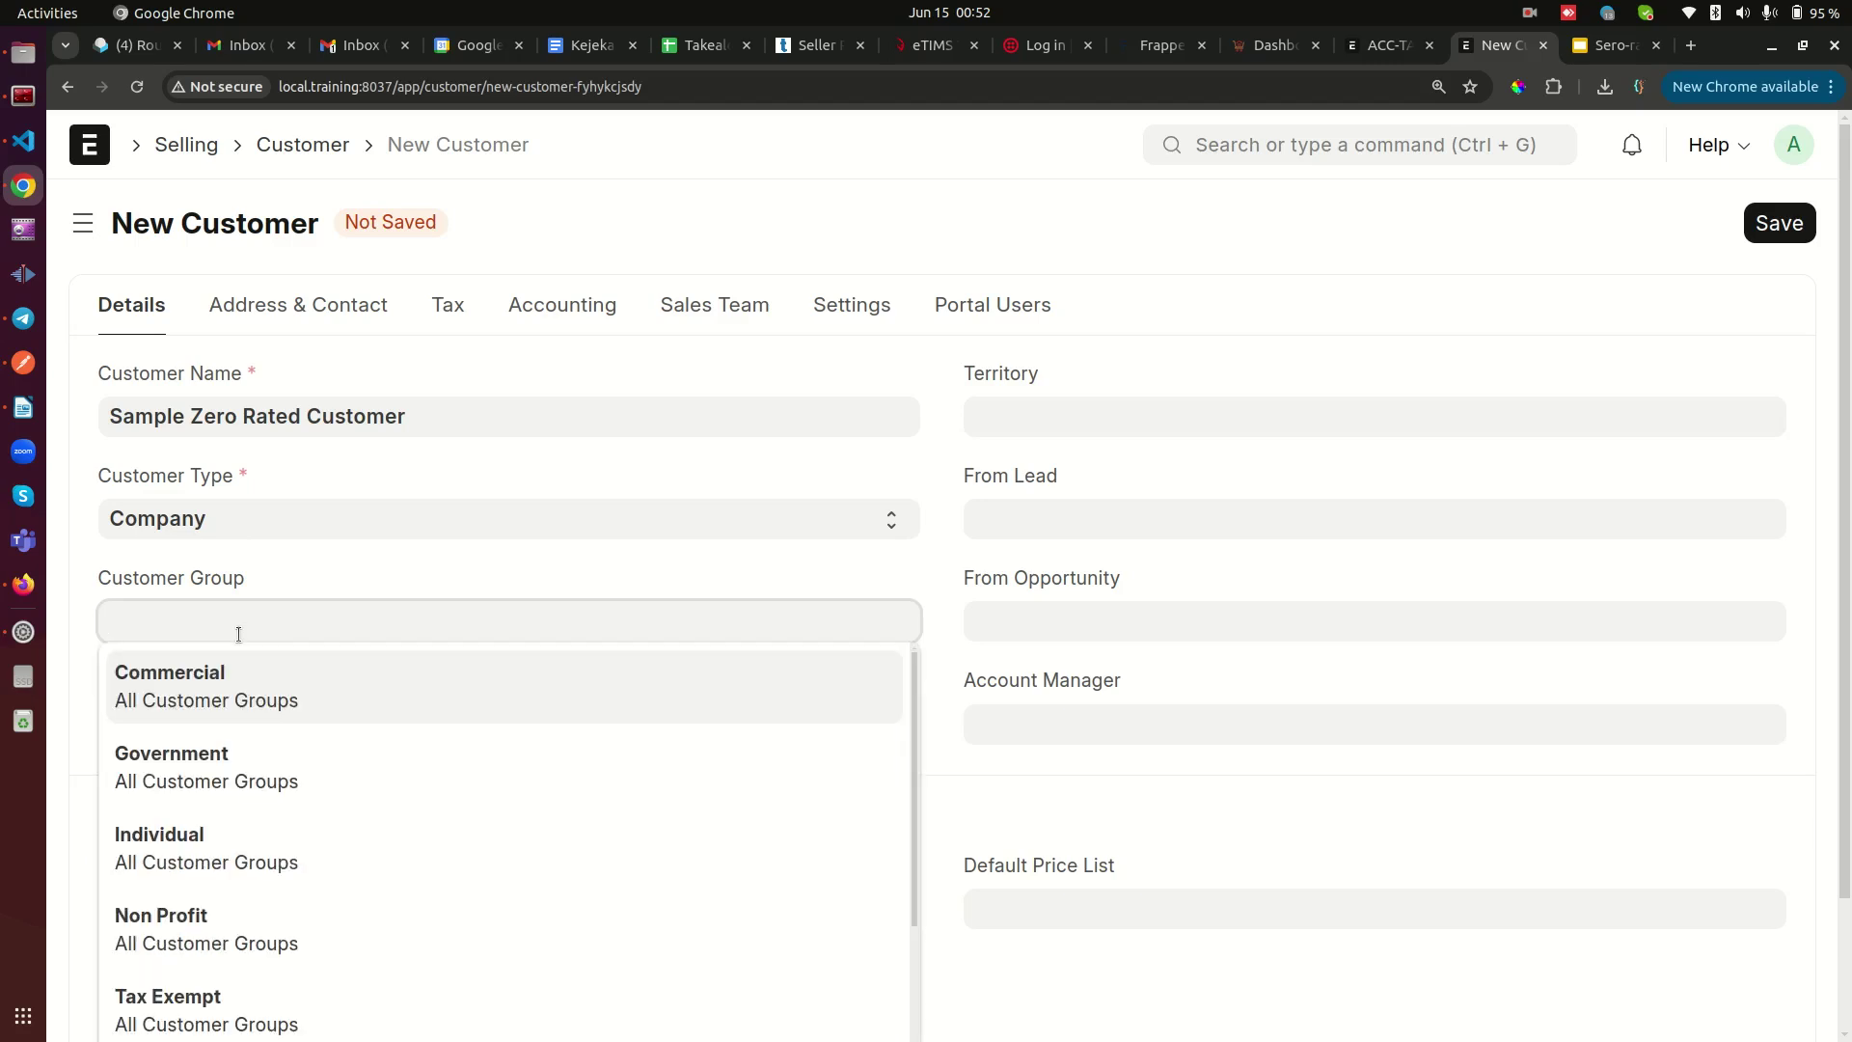
{"action": "scroll", "coordinate": [183, 877], "scroll_direction": "down", "scroll_amount": 2}
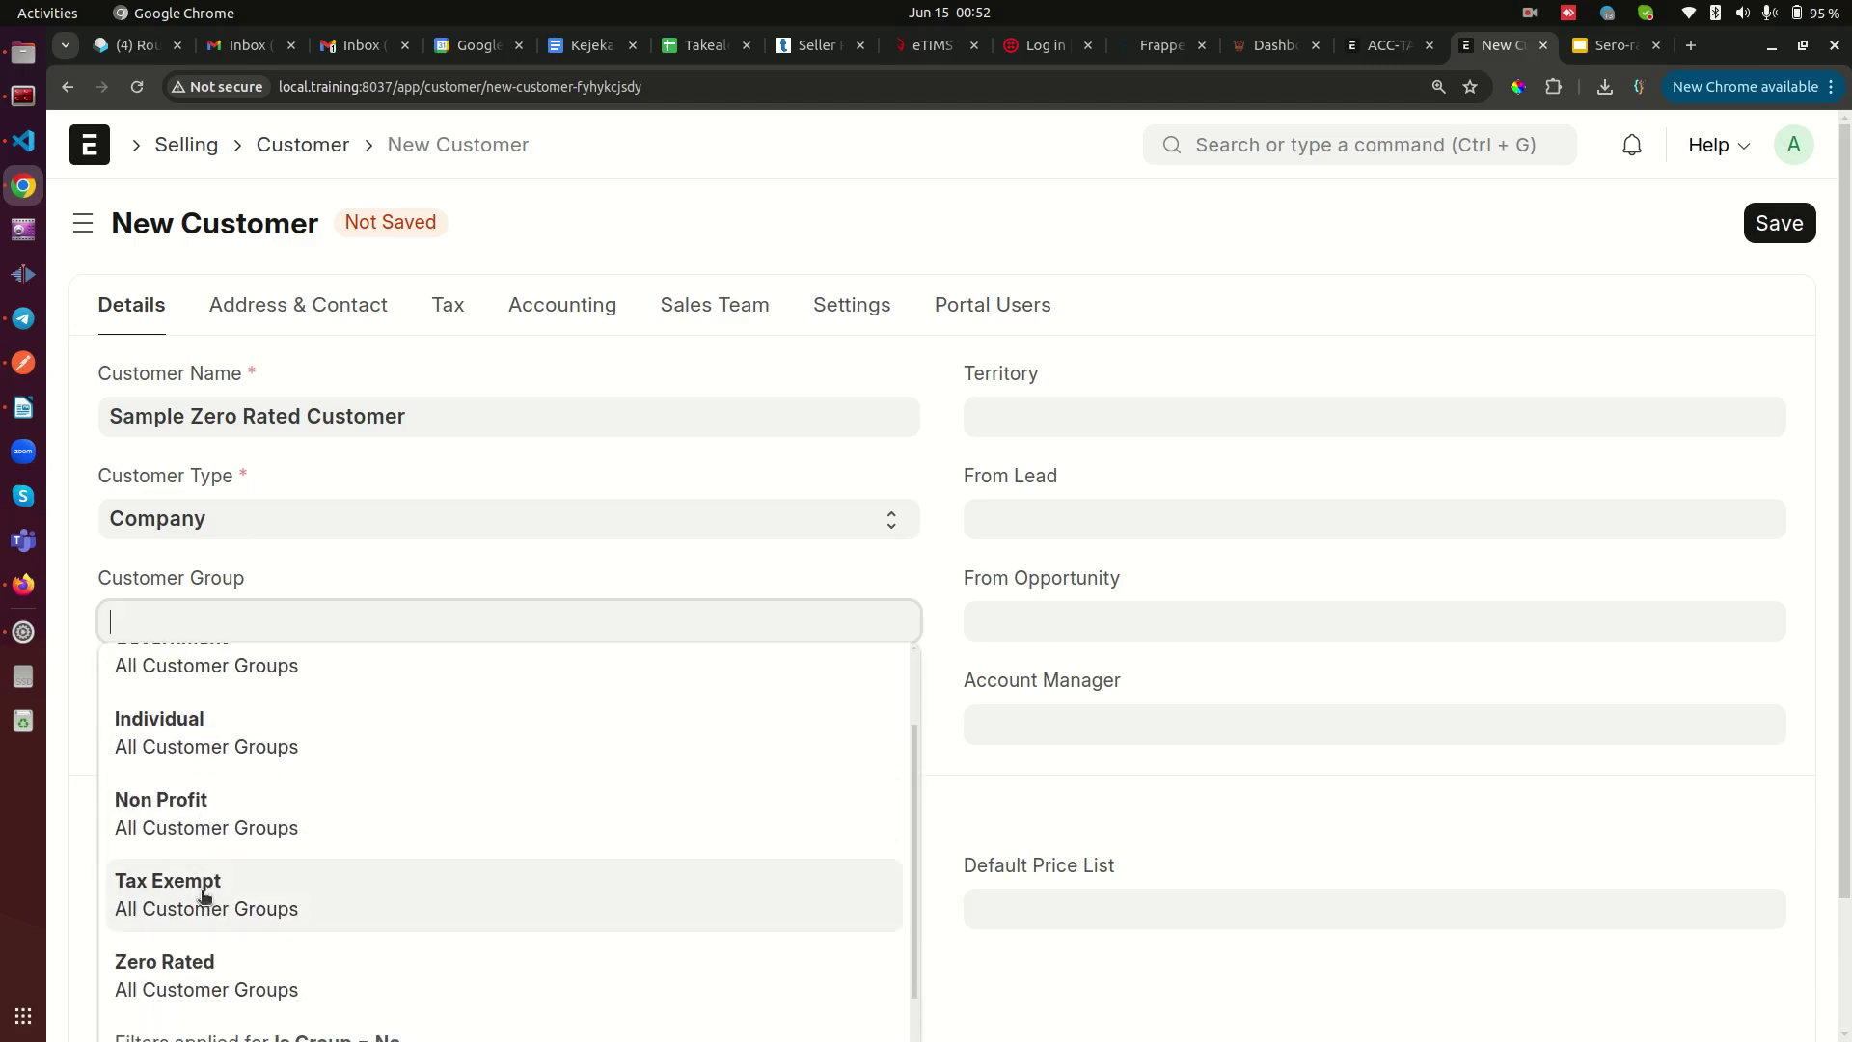
{"action": "left_click", "coordinate": [190, 980]}
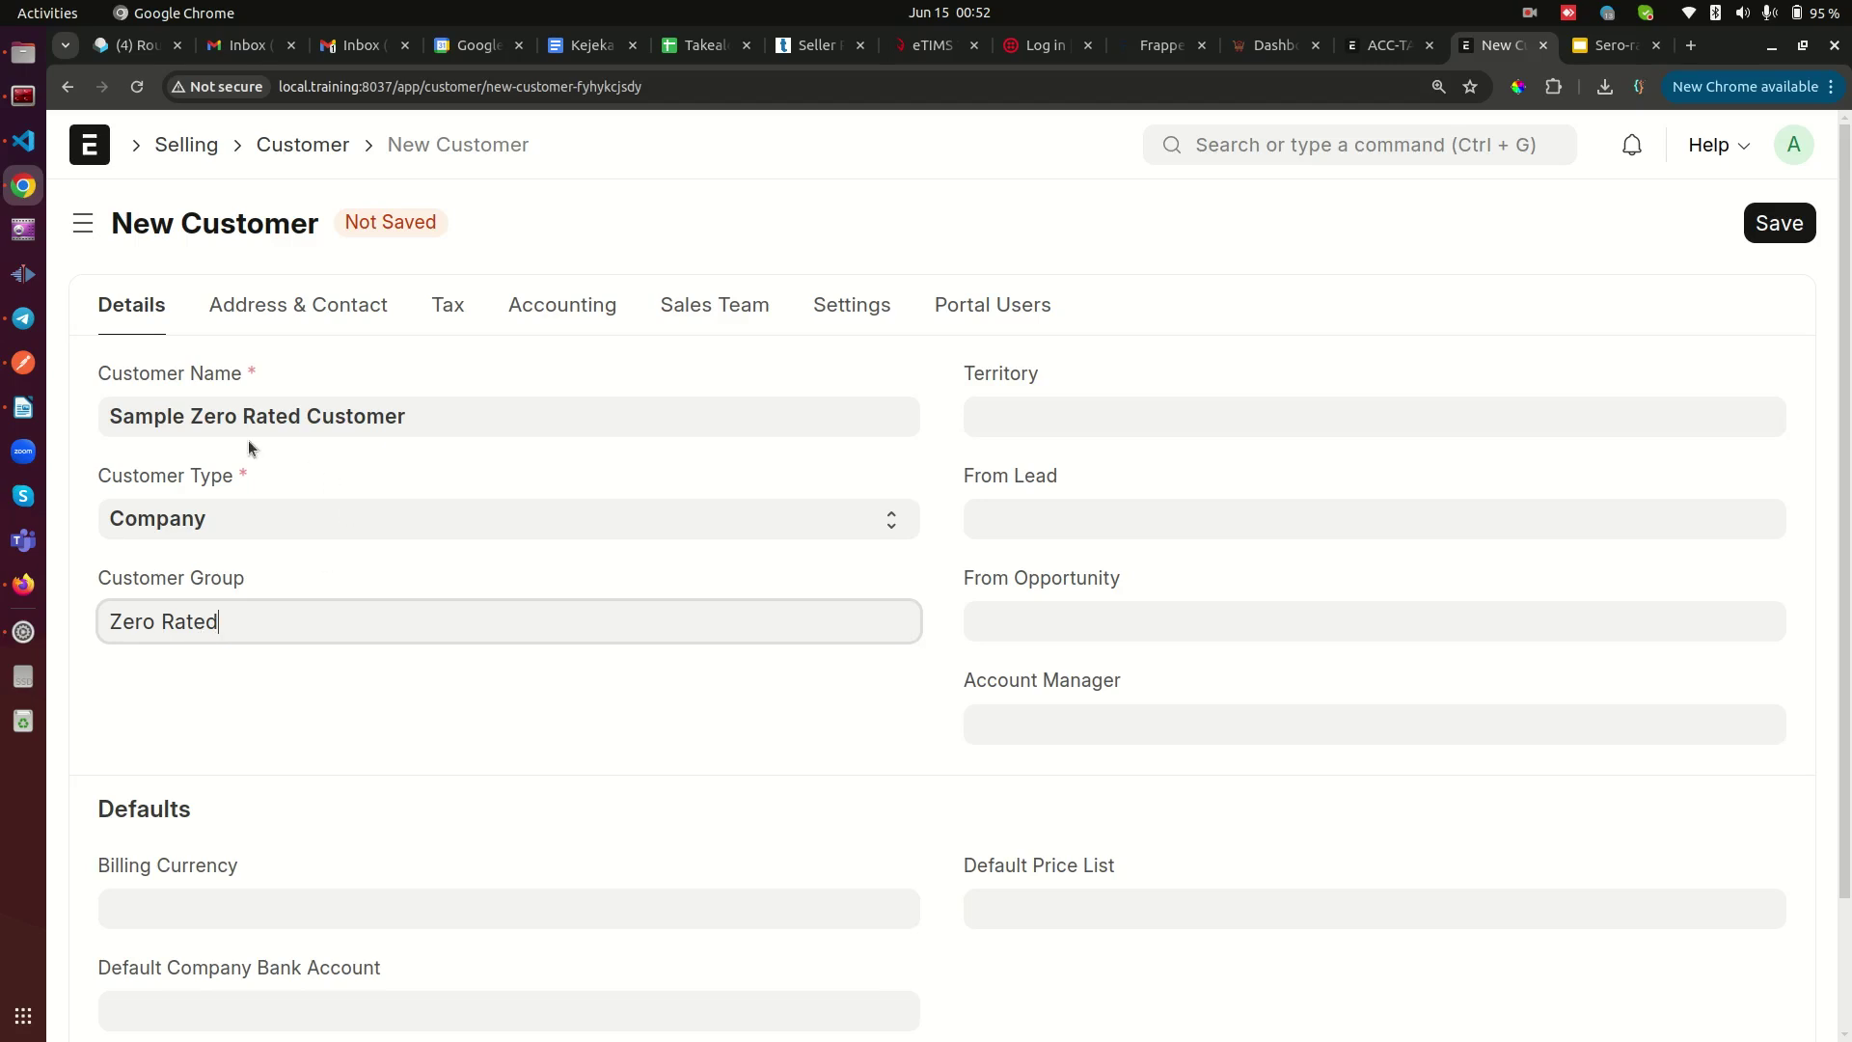
{"action": "left_click", "coordinate": [1778, 222]}
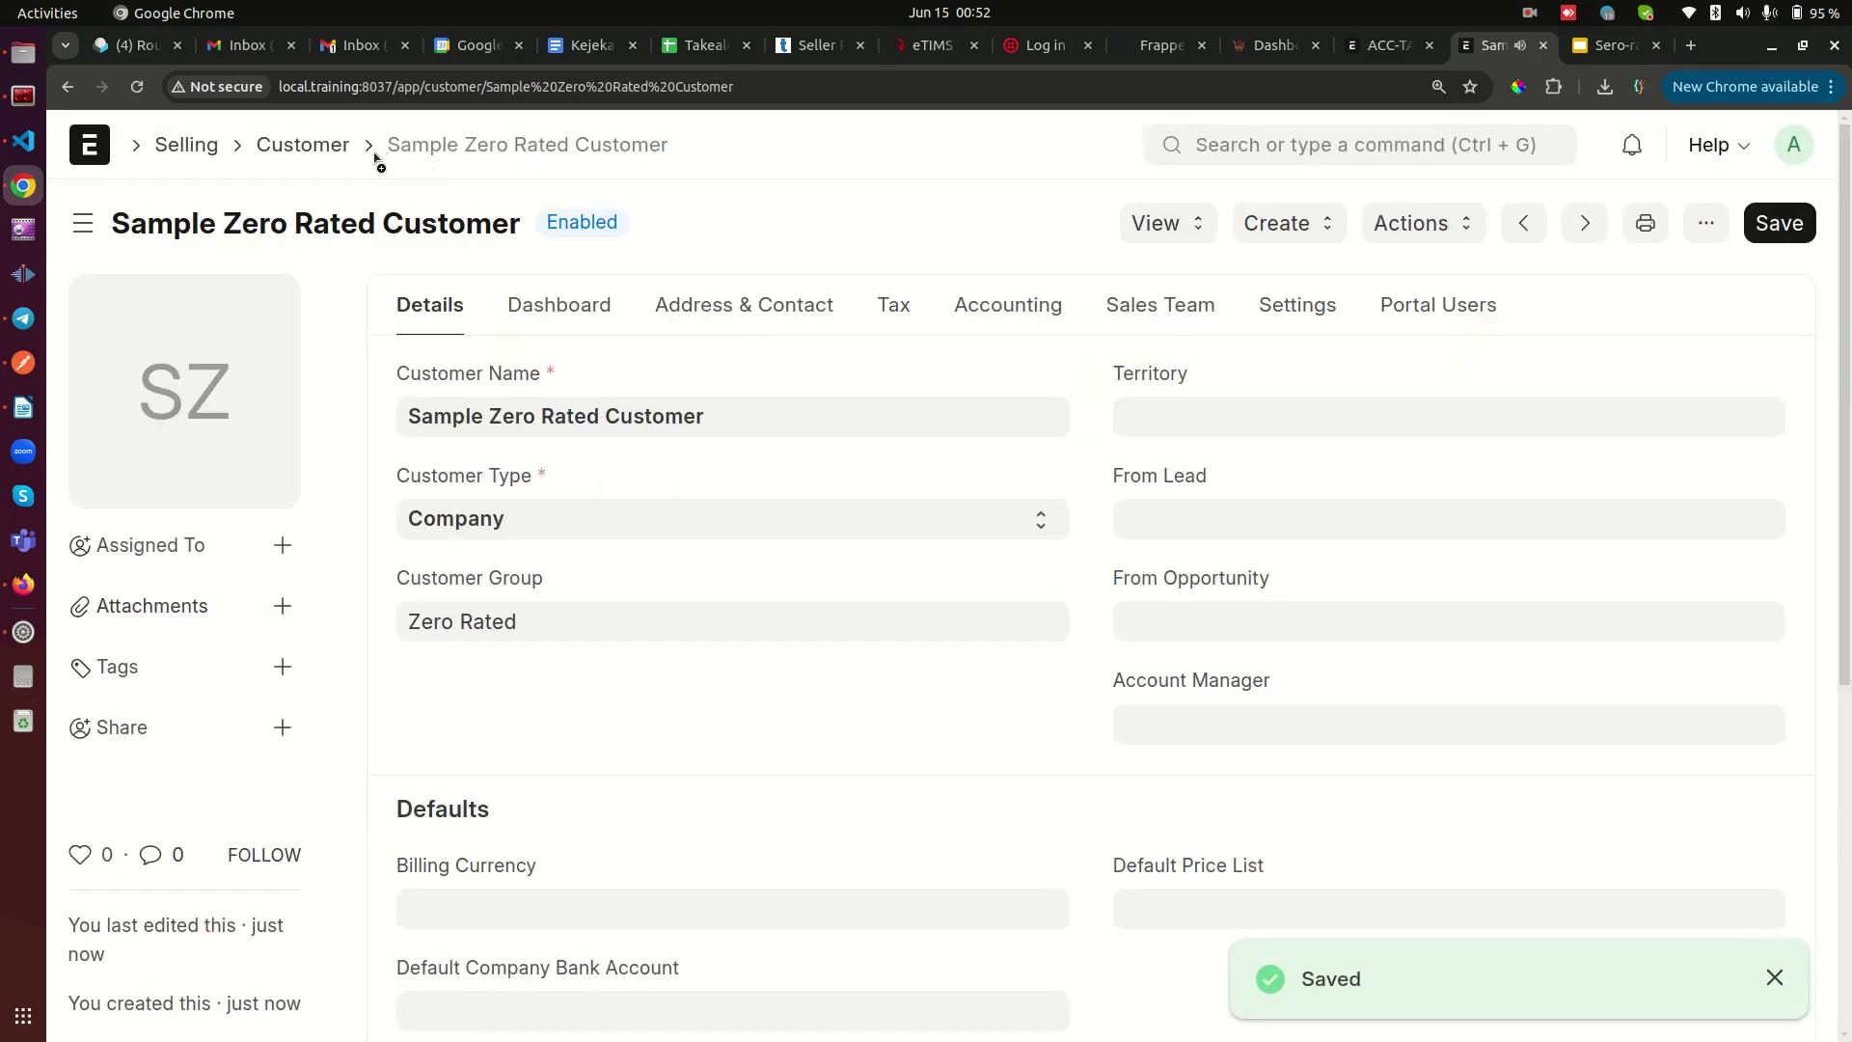
{"action": "left_click", "coordinate": [323, 149]}
{"action": "left_click", "coordinate": [1711, 231]}
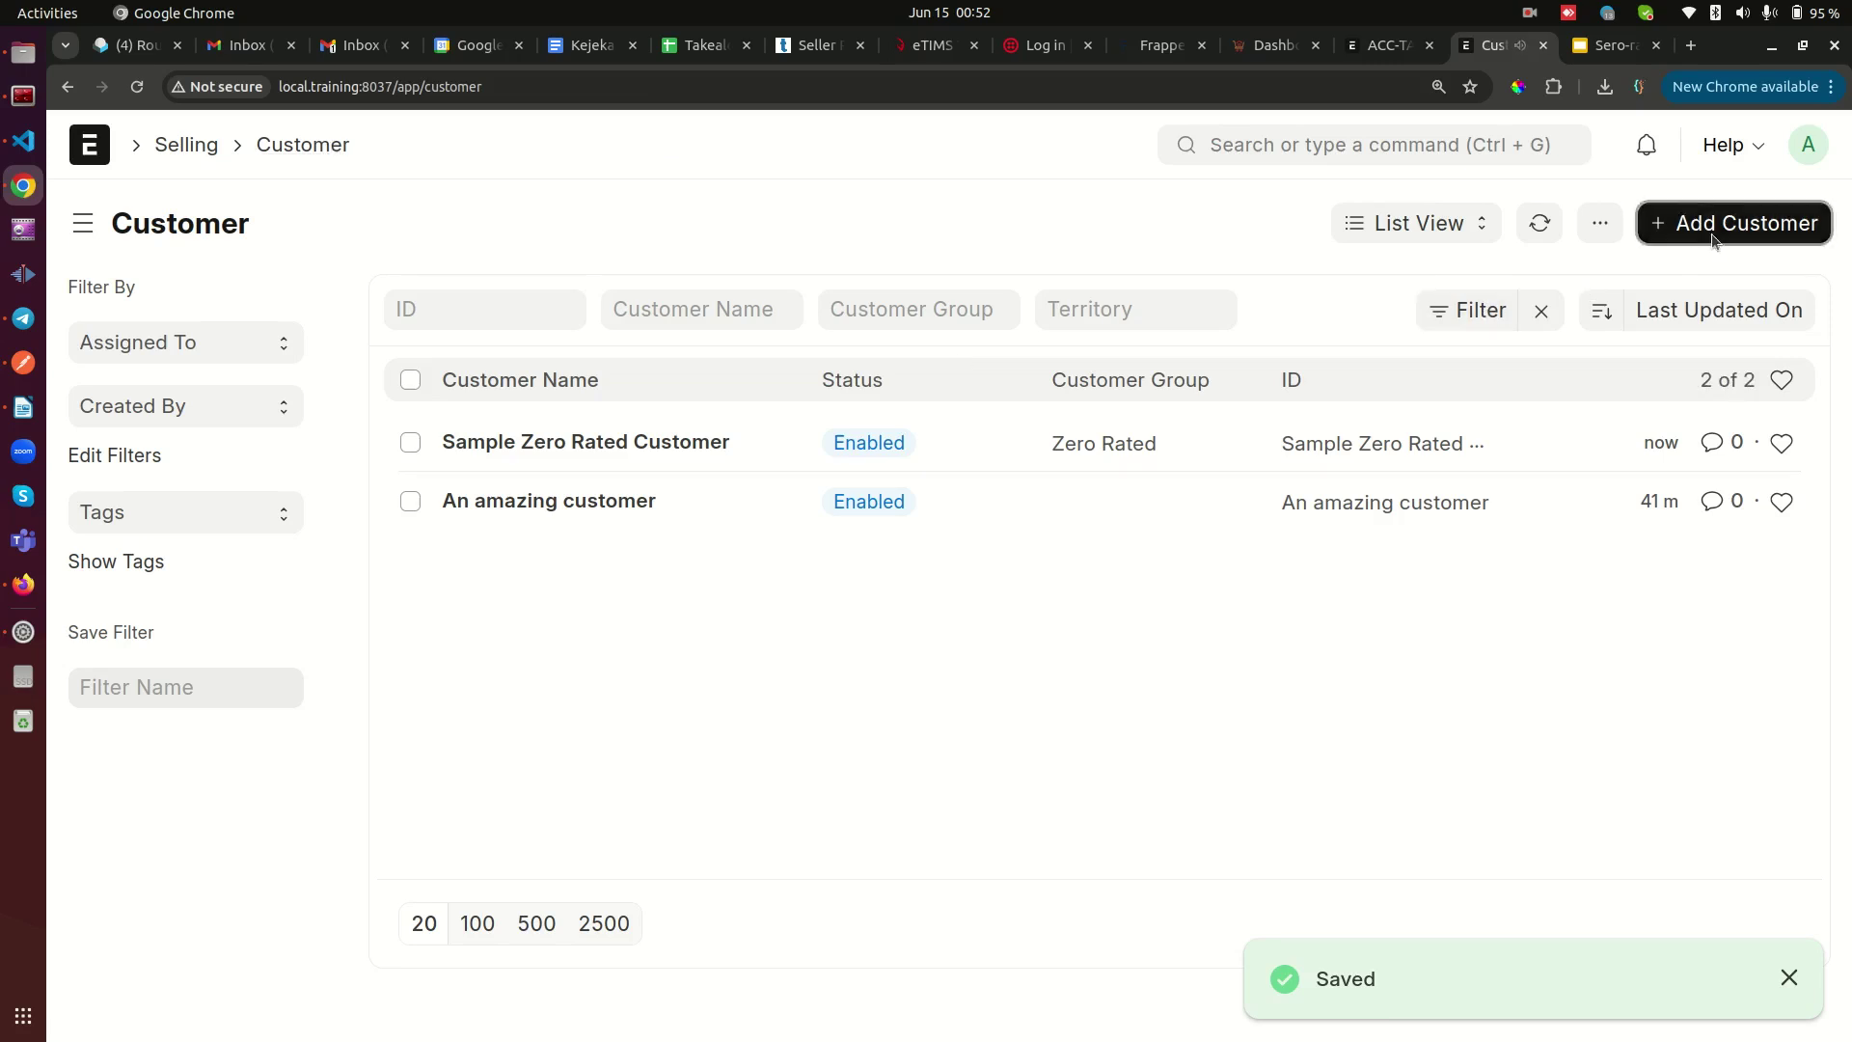
- Create 'Sample Tax Exempt Customer' in the Tax Exempt customer group and save it
{"action": "left_click", "coordinate": [648, 632]}
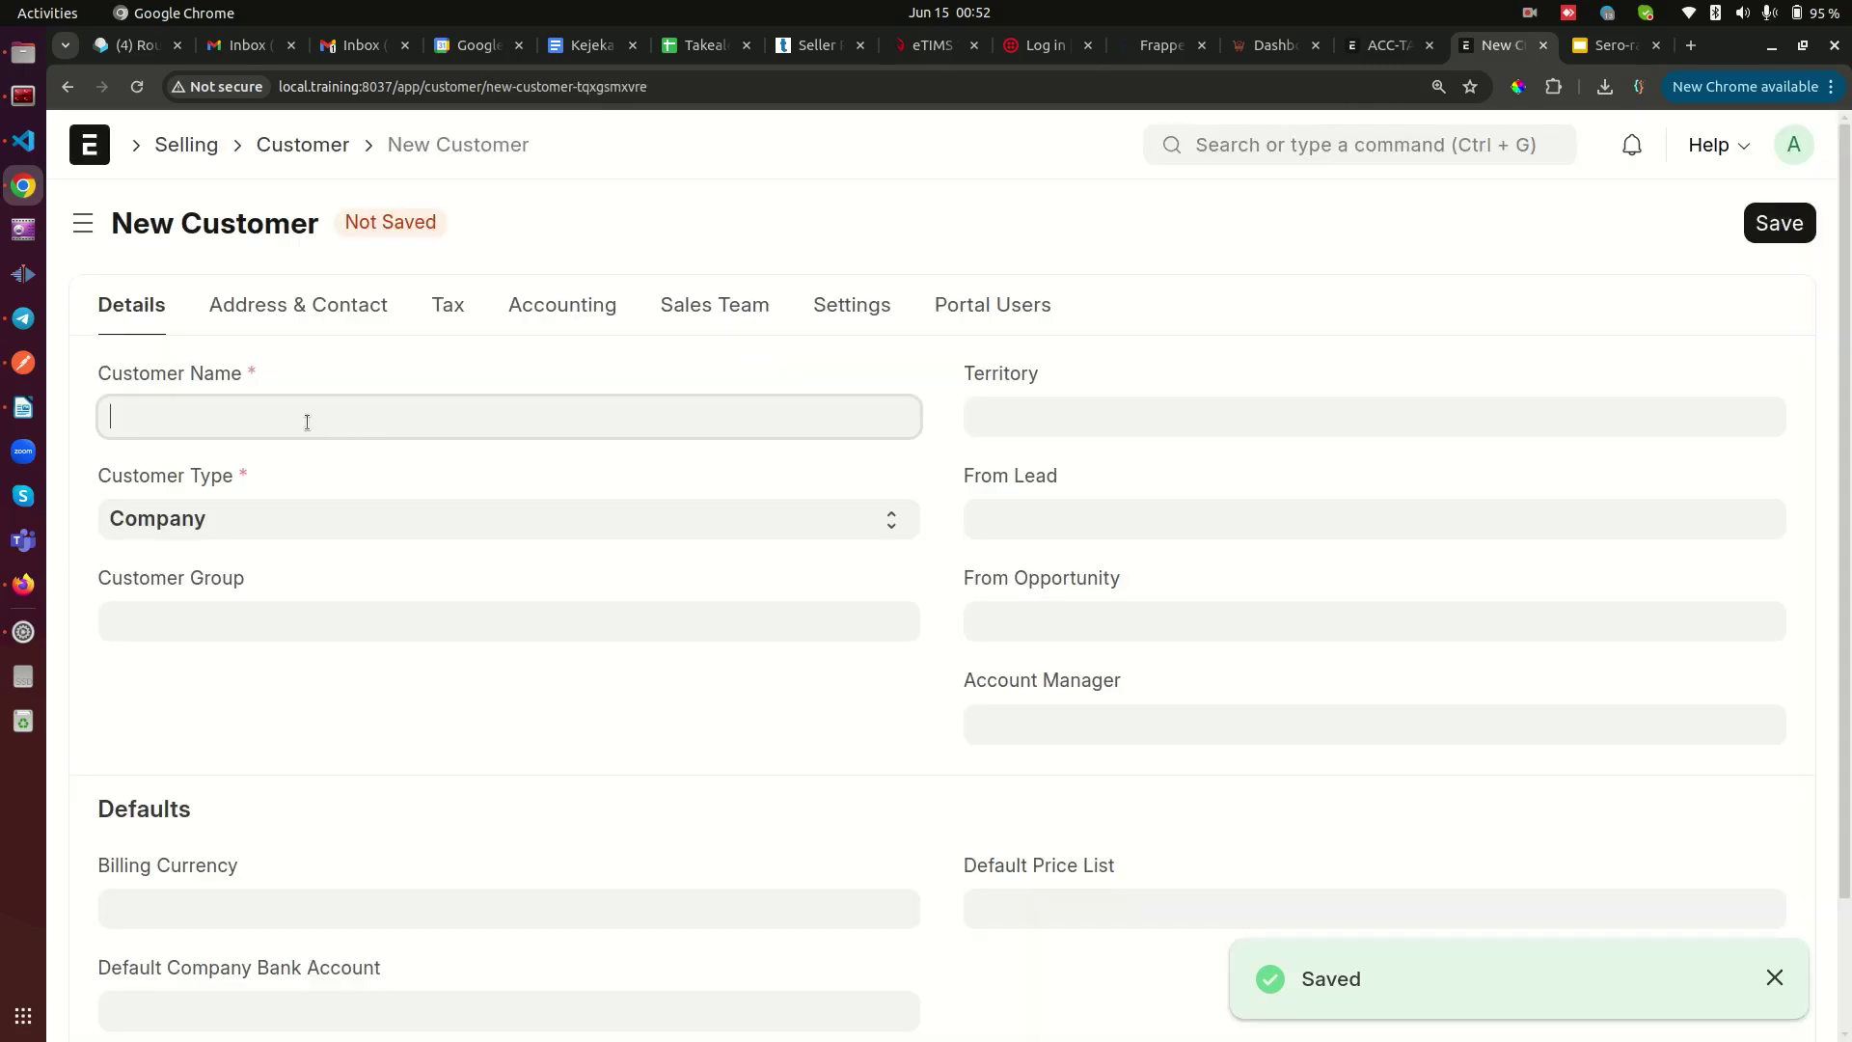
{"action": "type", "text": "Sample"}
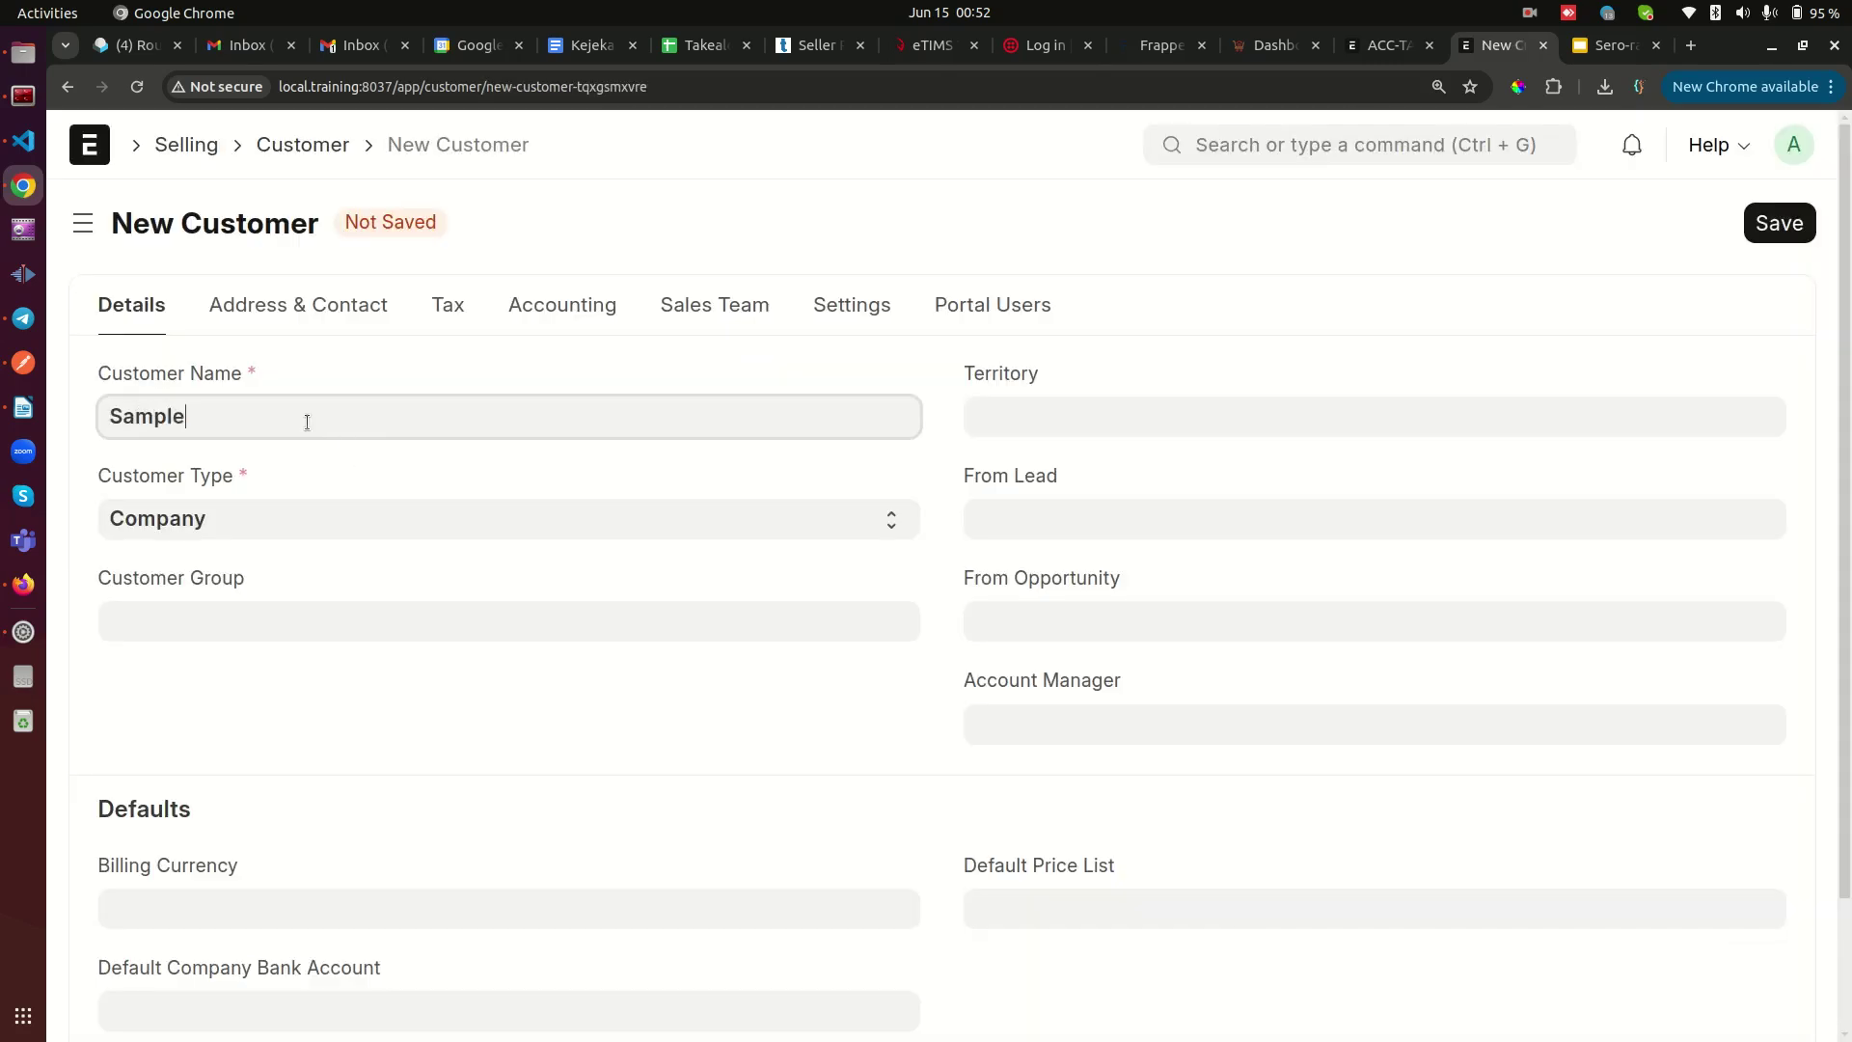
{"action": "type", "text": " Tax Exempt Customer"}
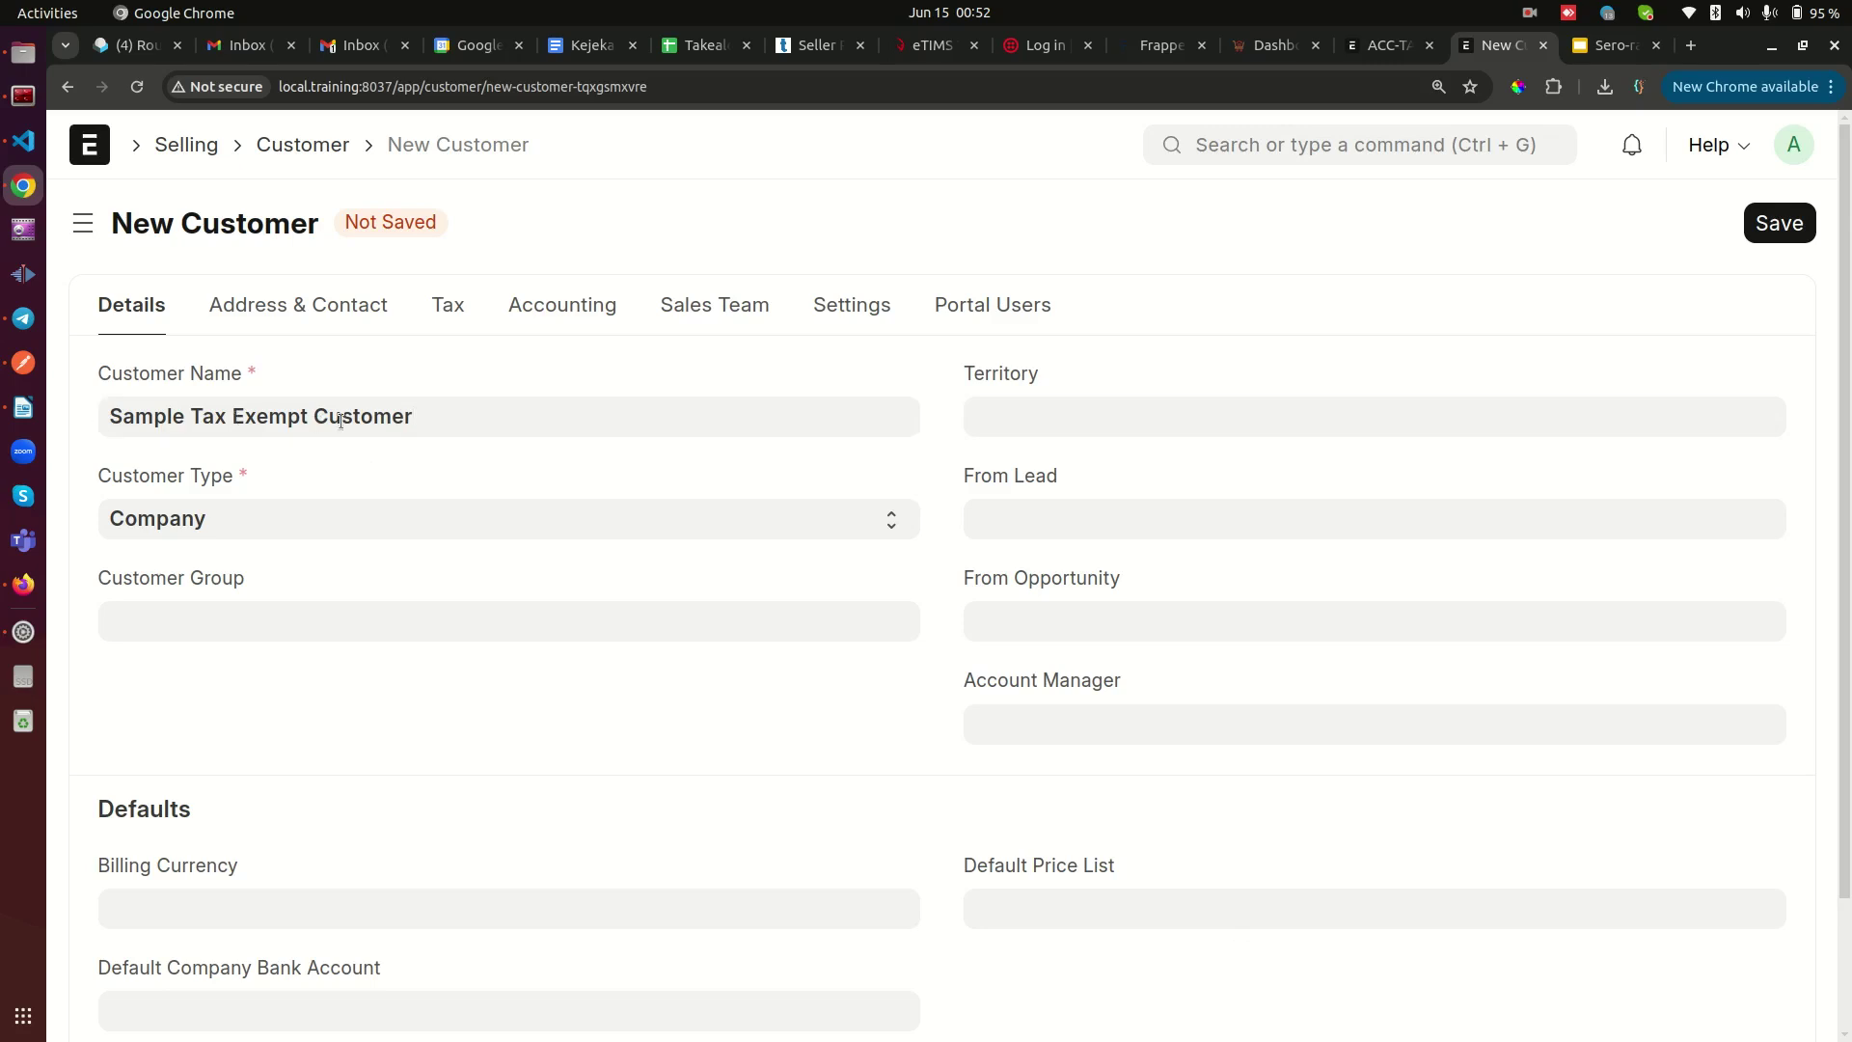
{"action": "left_click", "coordinate": [192, 418]}
{"action": "left_click", "coordinate": [295, 417], "text": "shift"}
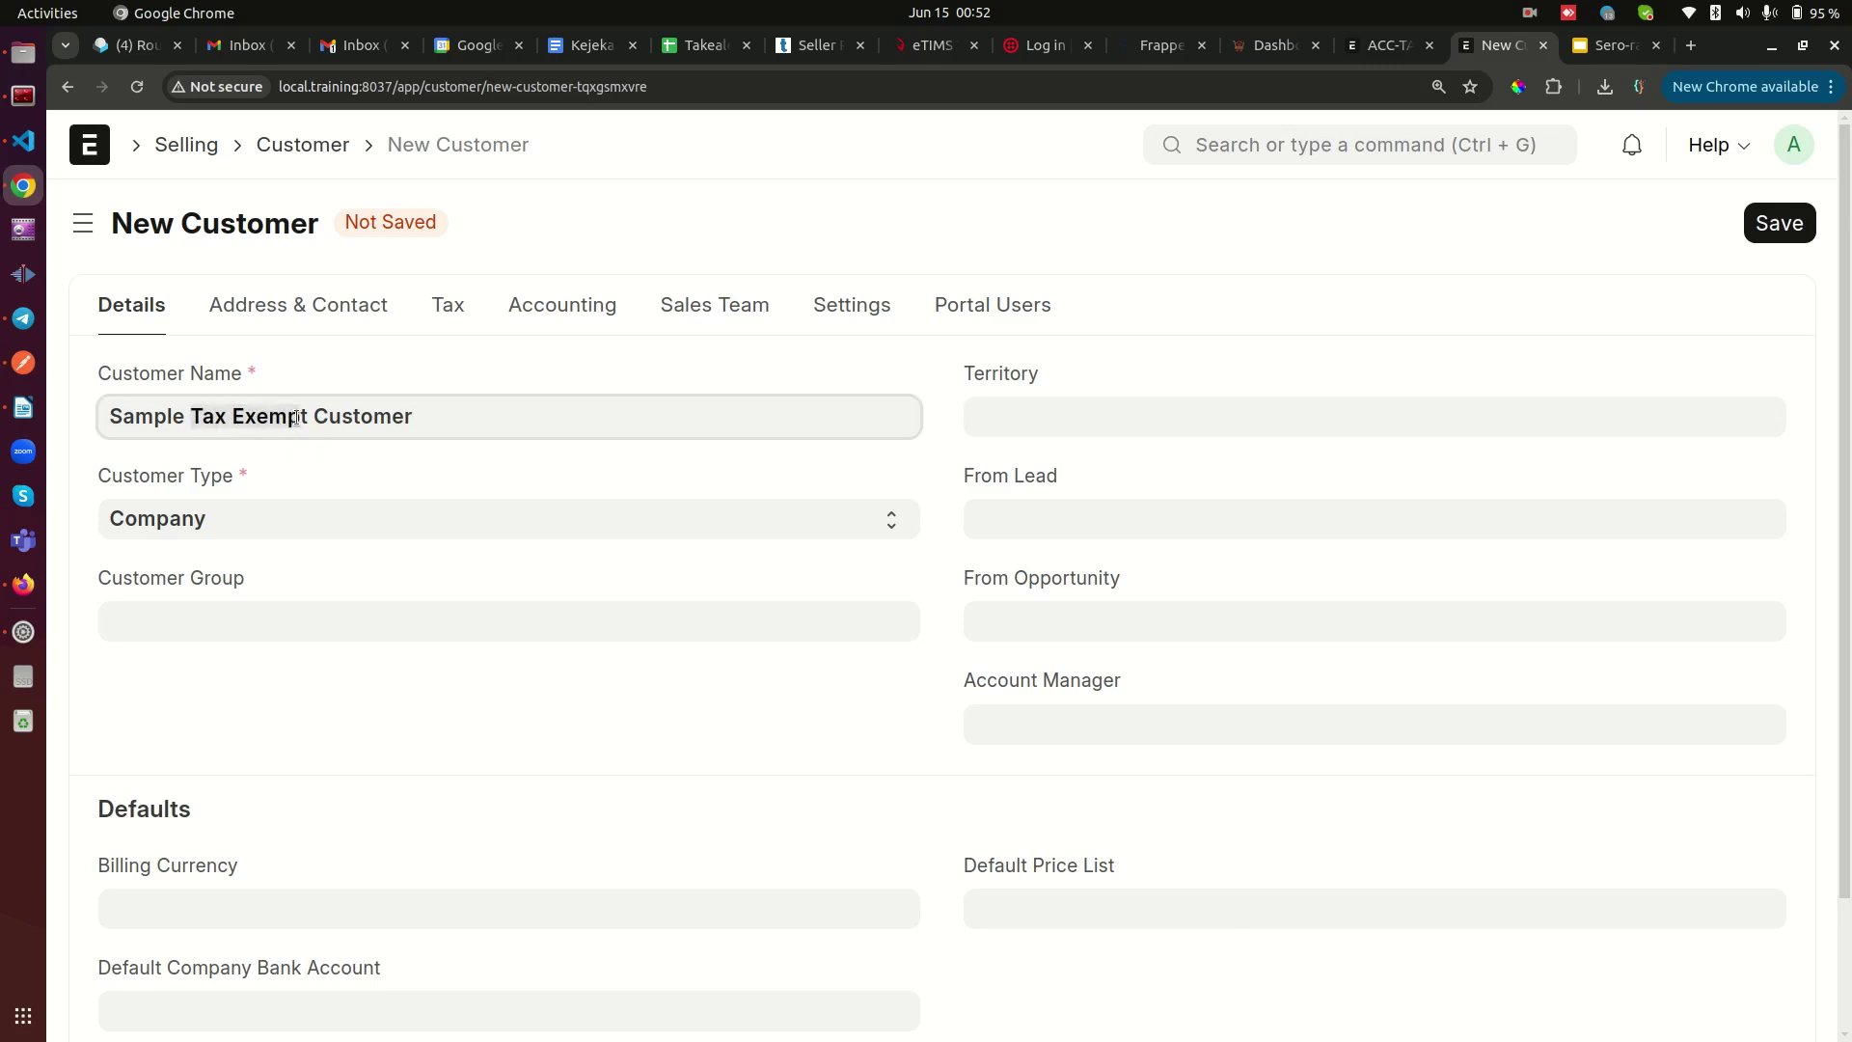
{"action": "triple_click", "coordinate": [306, 417]}
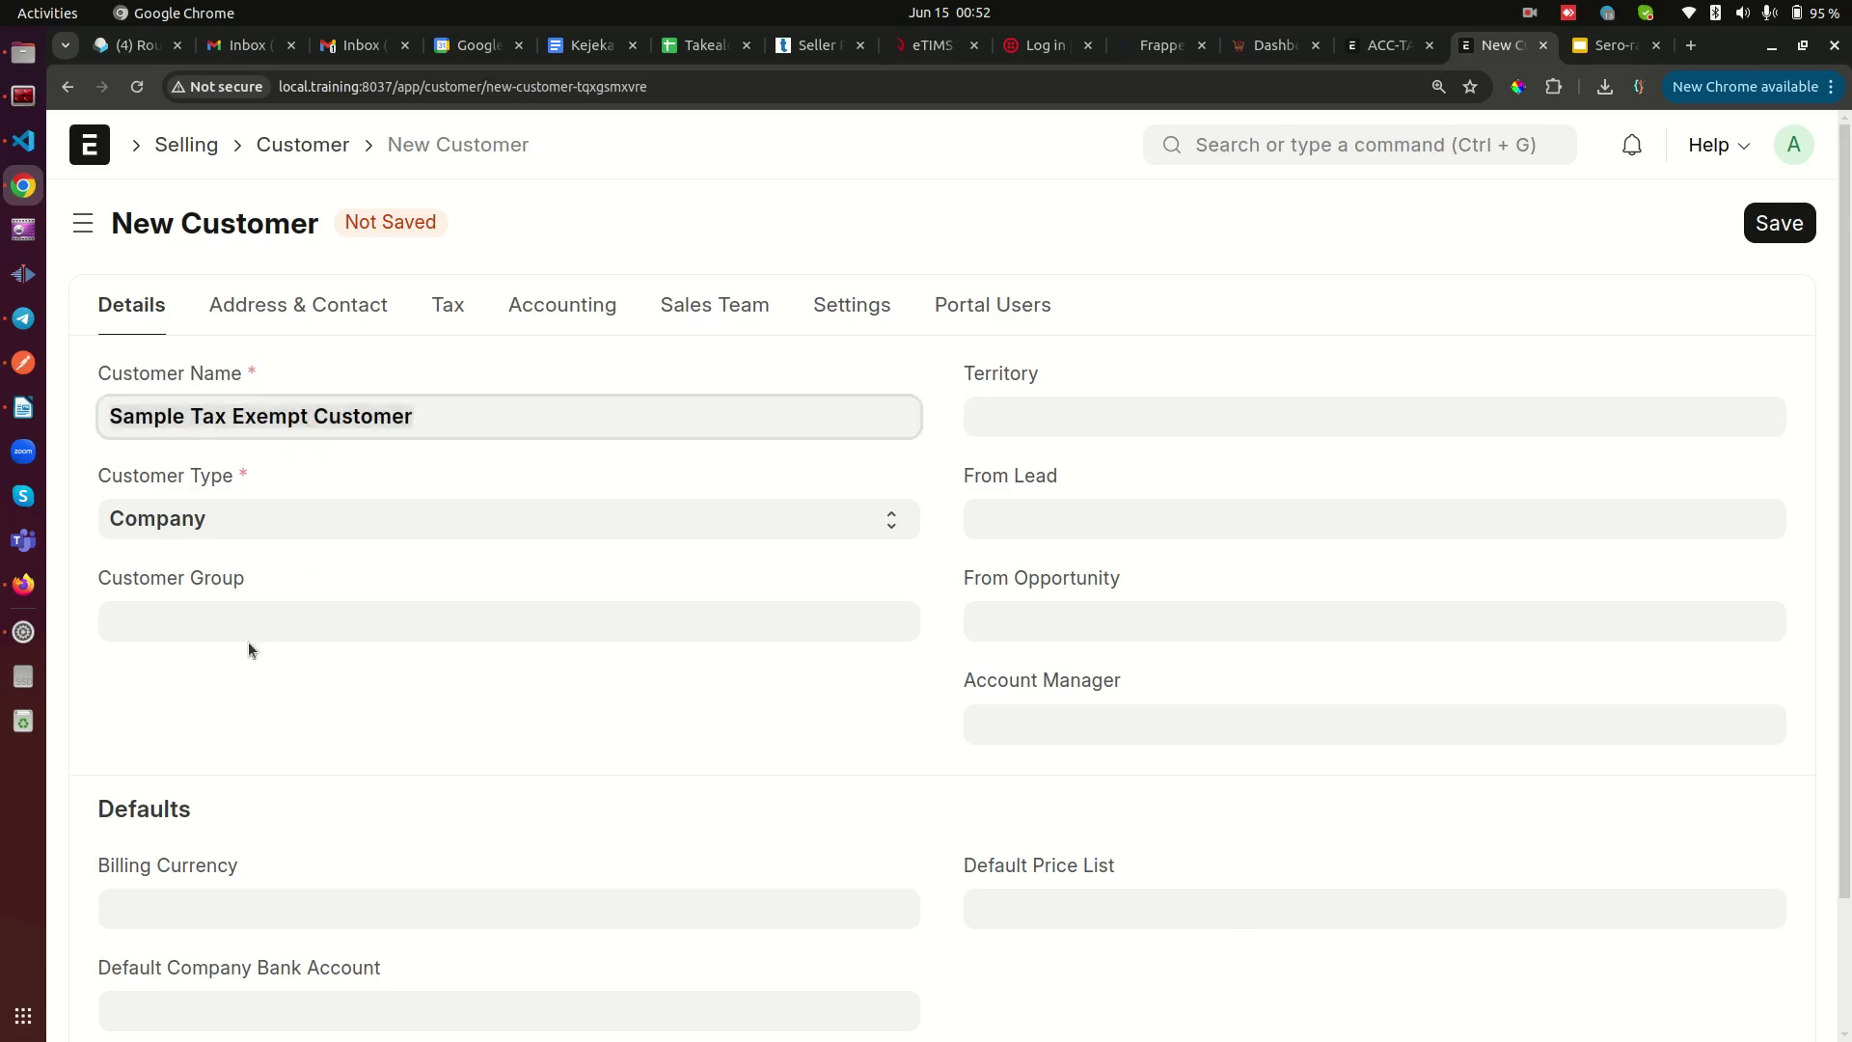
{"action": "left_click", "coordinate": [219, 626]}
{"action": "scroll", "coordinate": [207, 718], "scroll_direction": "down", "scroll_amount": 3}
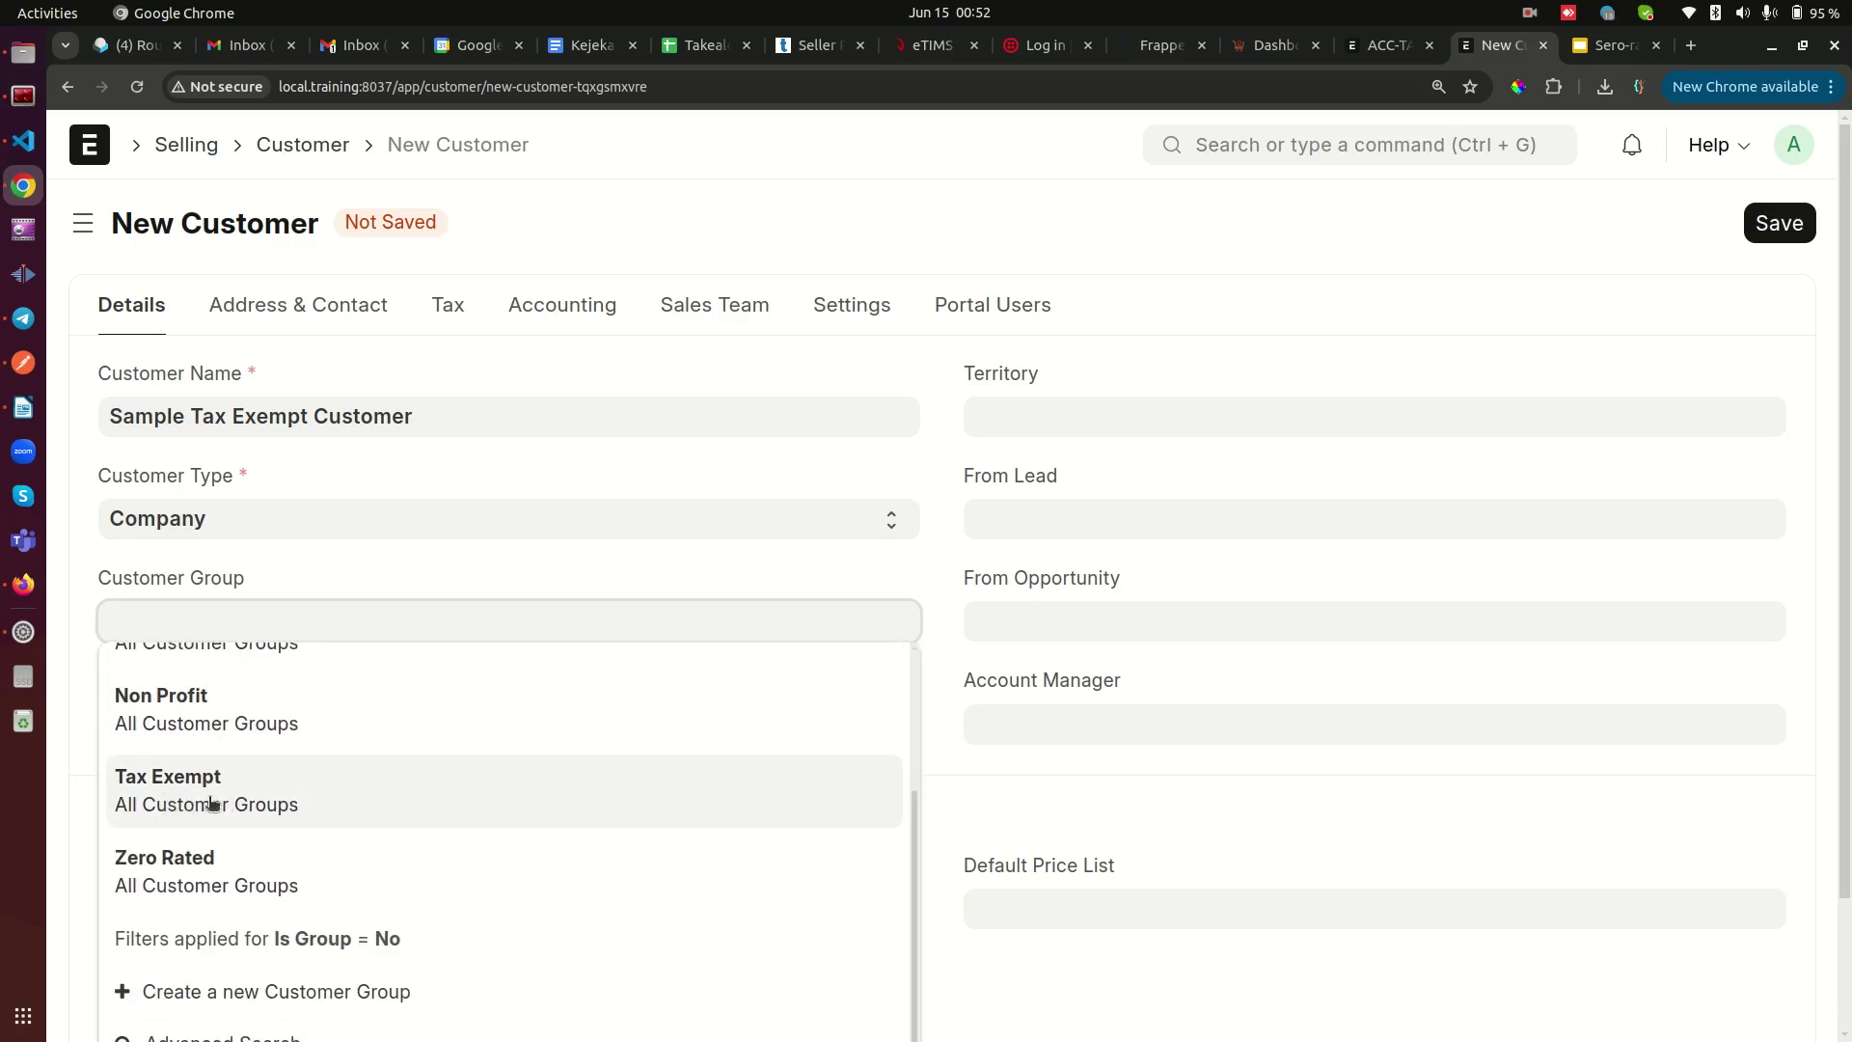
{"action": "left_click", "coordinate": [201, 800]}
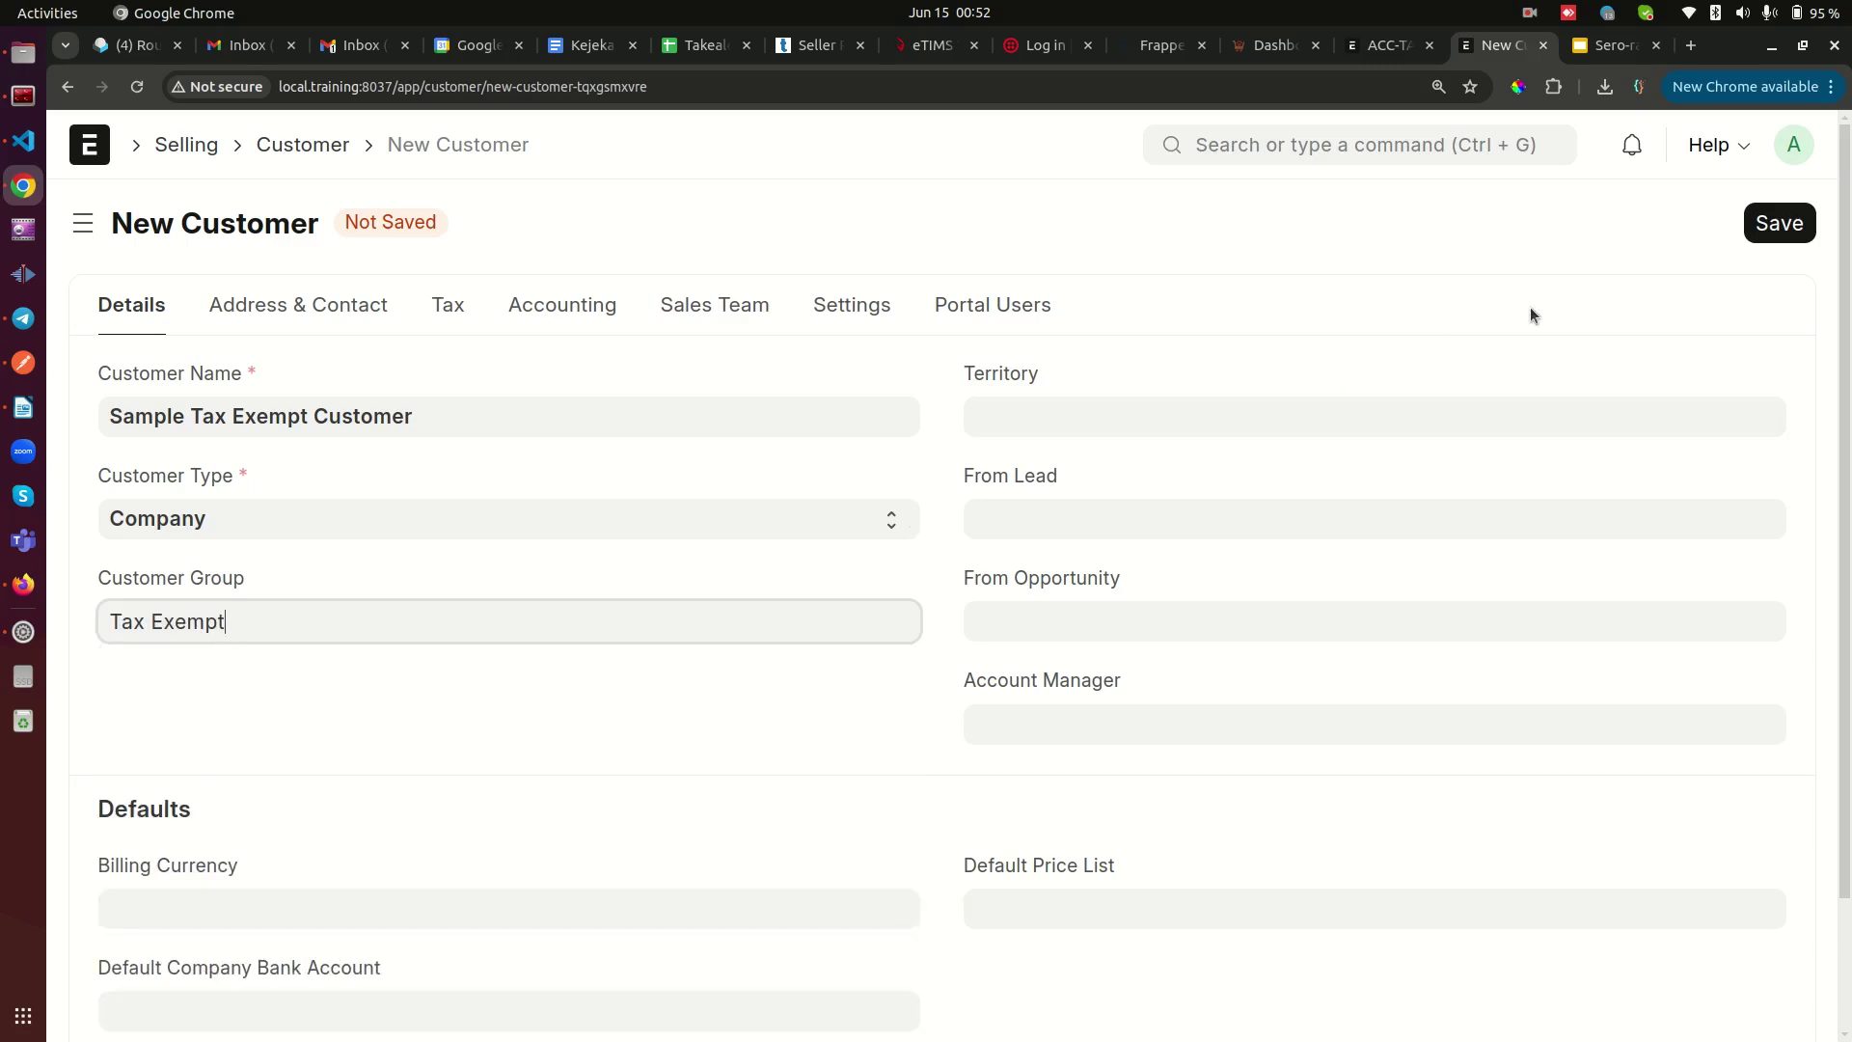
{"action": "left_click", "coordinate": [1763, 232]}
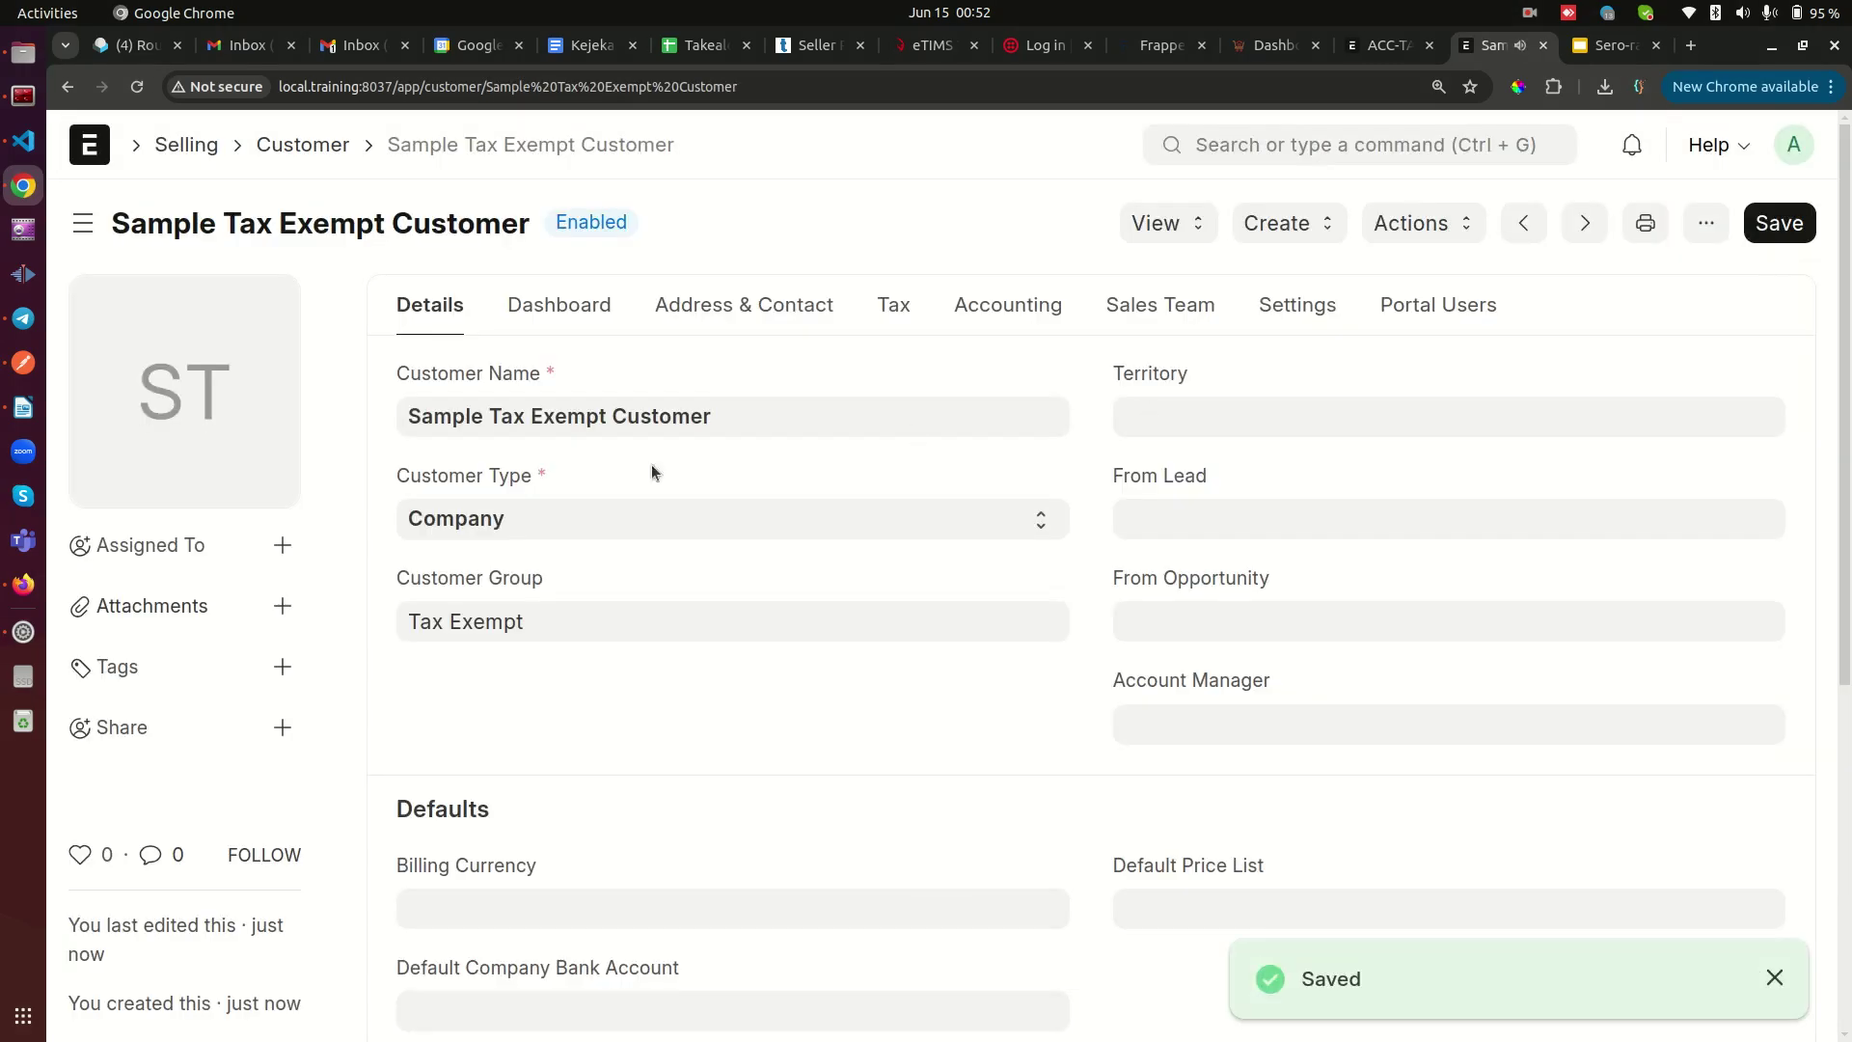
{"action": "left_click", "coordinate": [328, 147]}
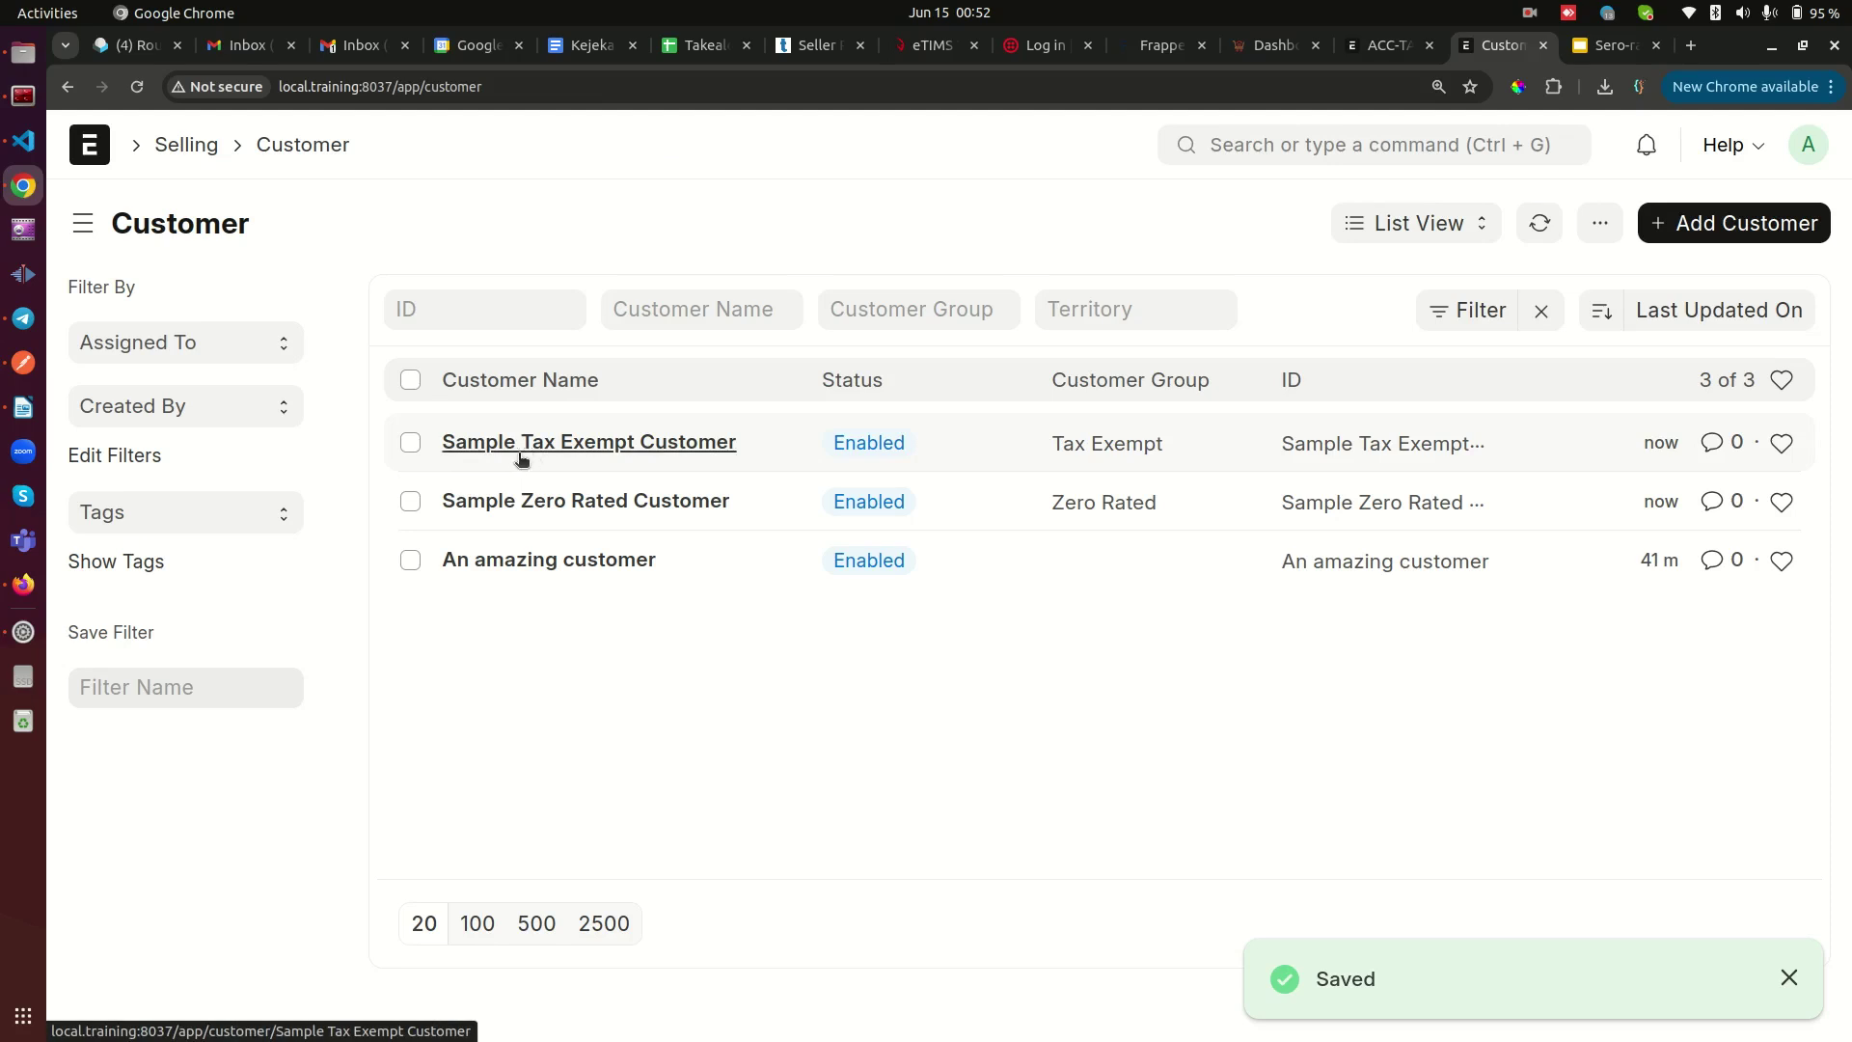
- Open both sample customers from the list to check their customer groups
{"action": "left_click", "coordinate": [632, 444]}
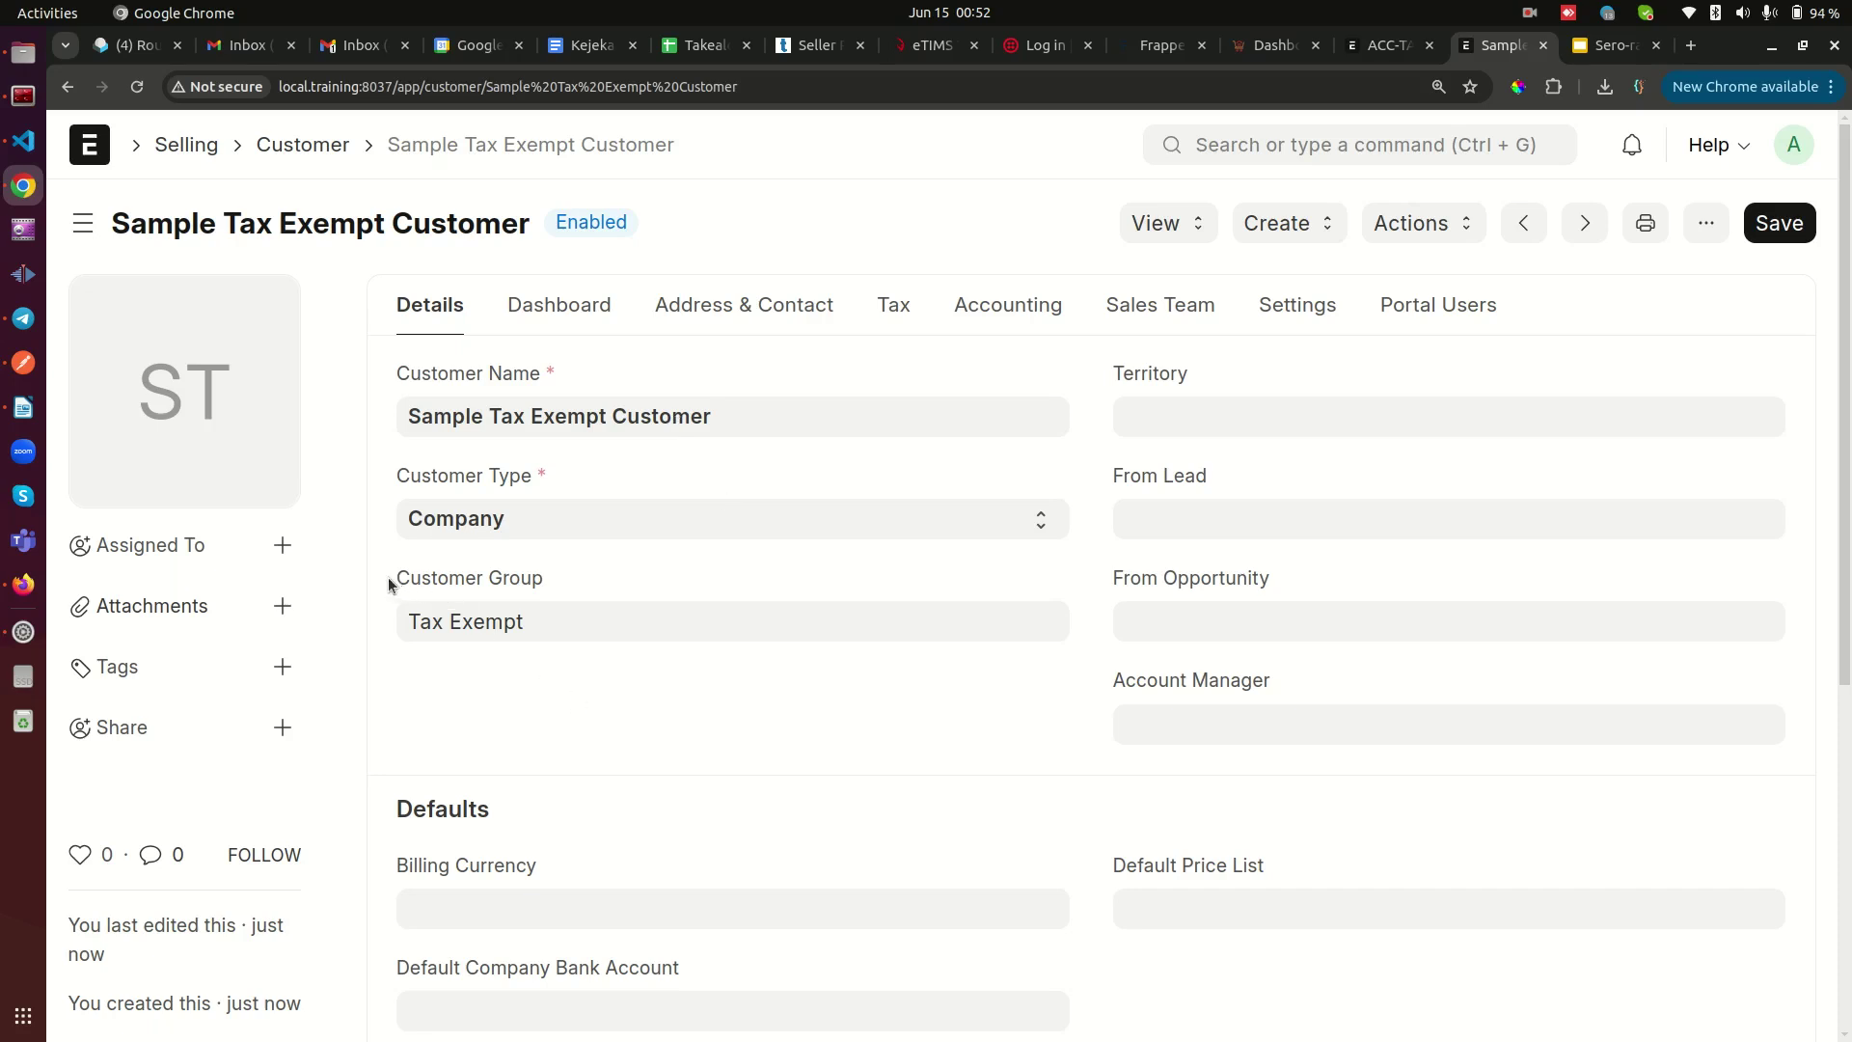
{"action": "left_click_drag", "start_coordinate": [393, 583], "coordinate": [491, 612]}
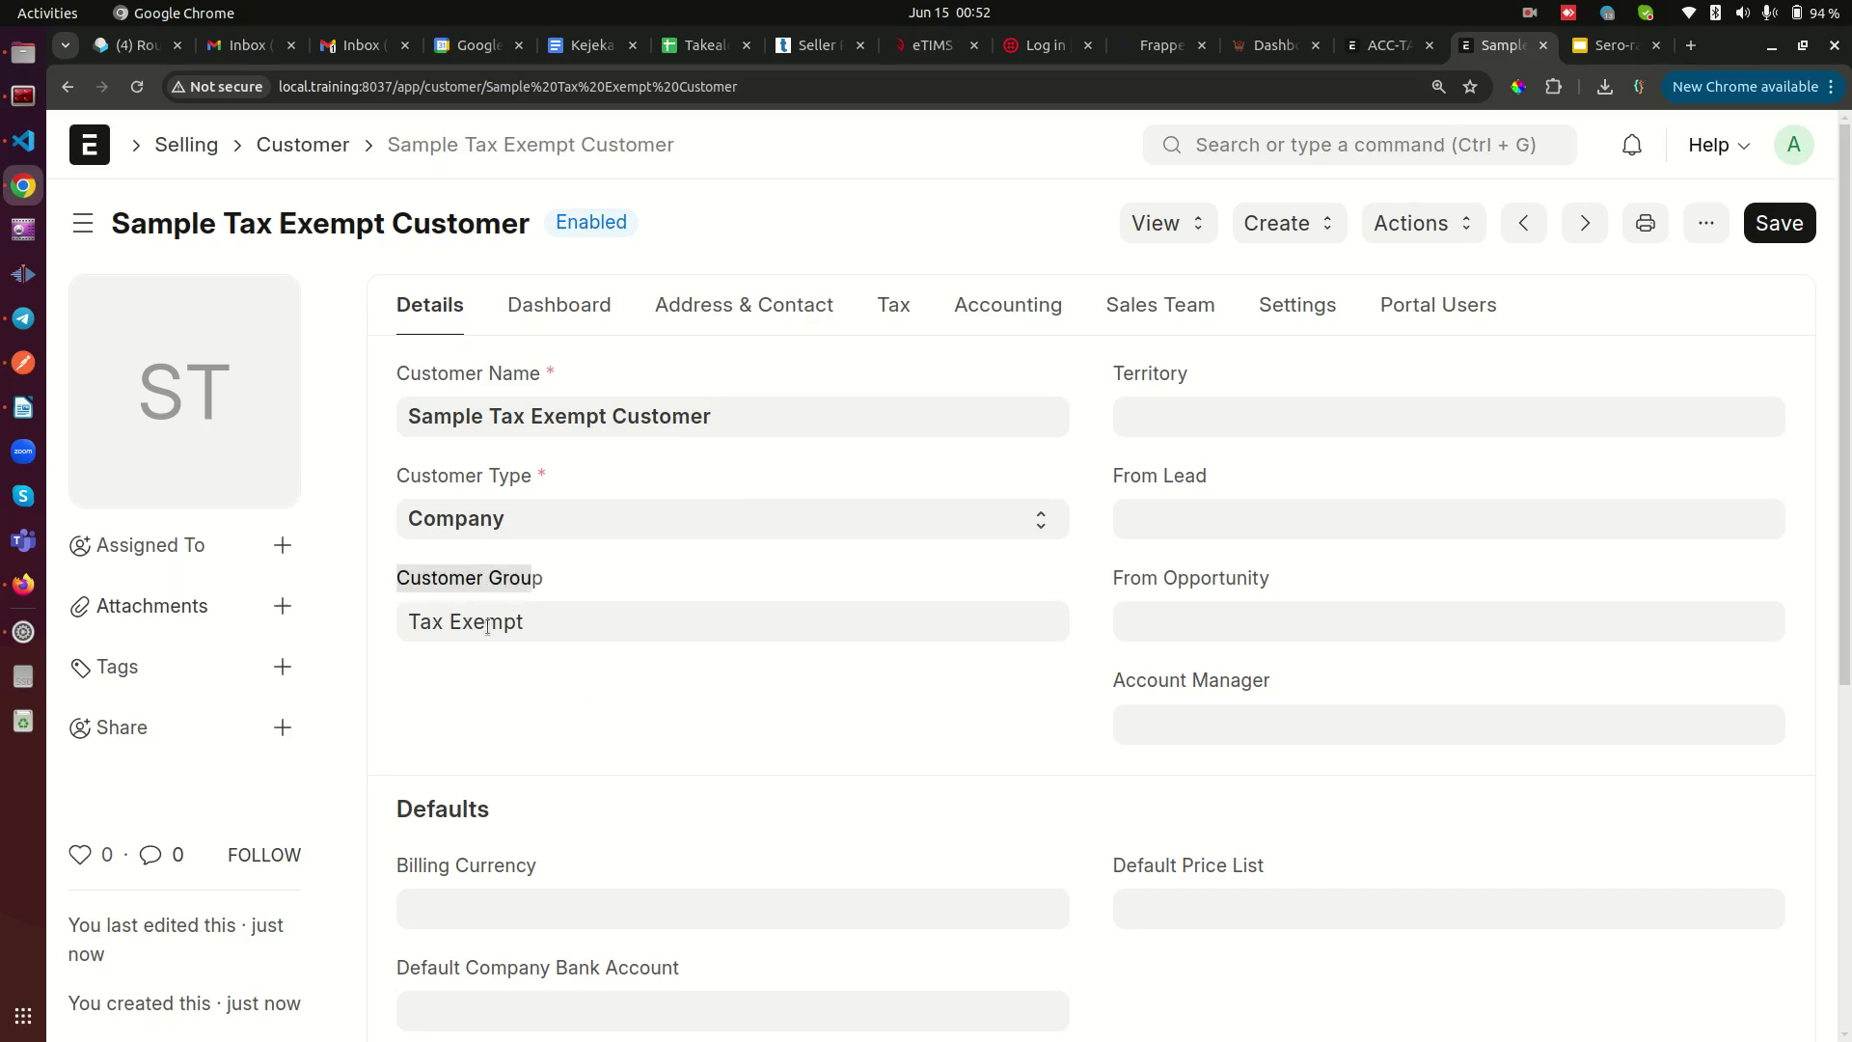
{"action": "left_click", "coordinate": [303, 145]}
{"action": "left_click", "coordinate": [554, 497]}
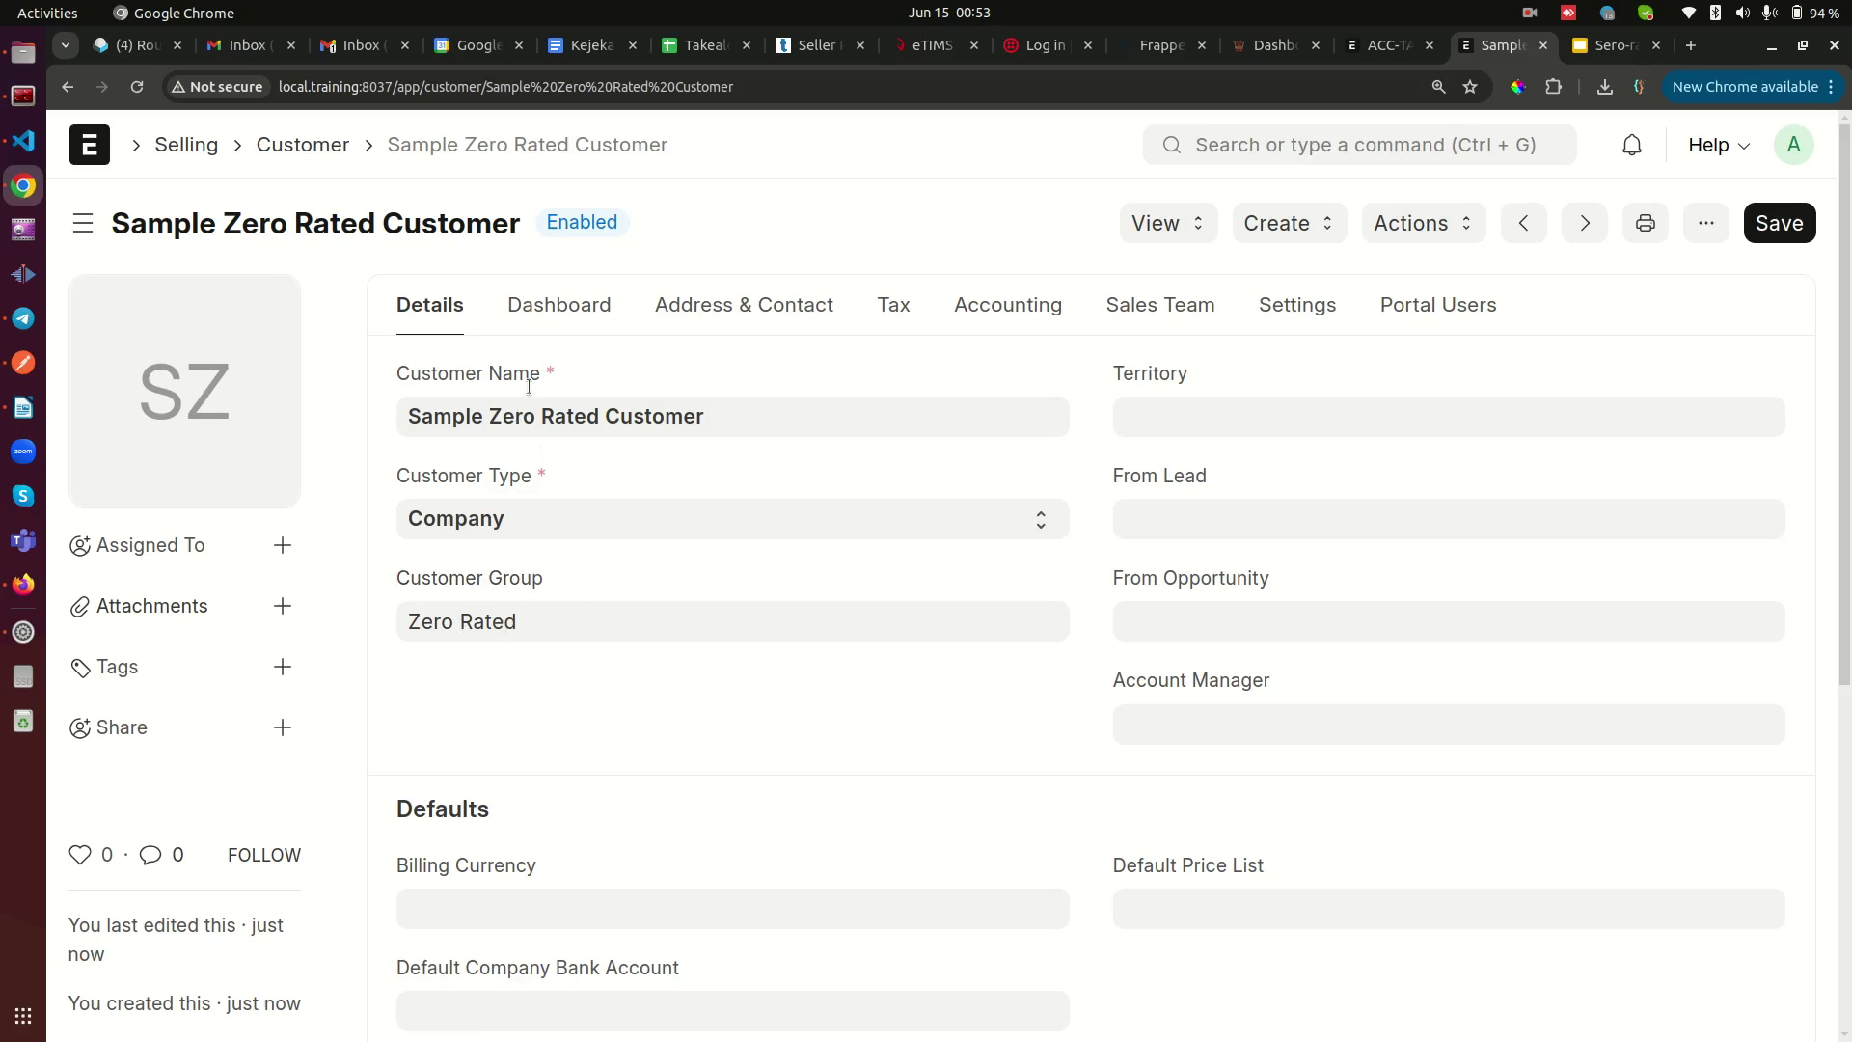
{"action": "left_click", "coordinate": [295, 150]}
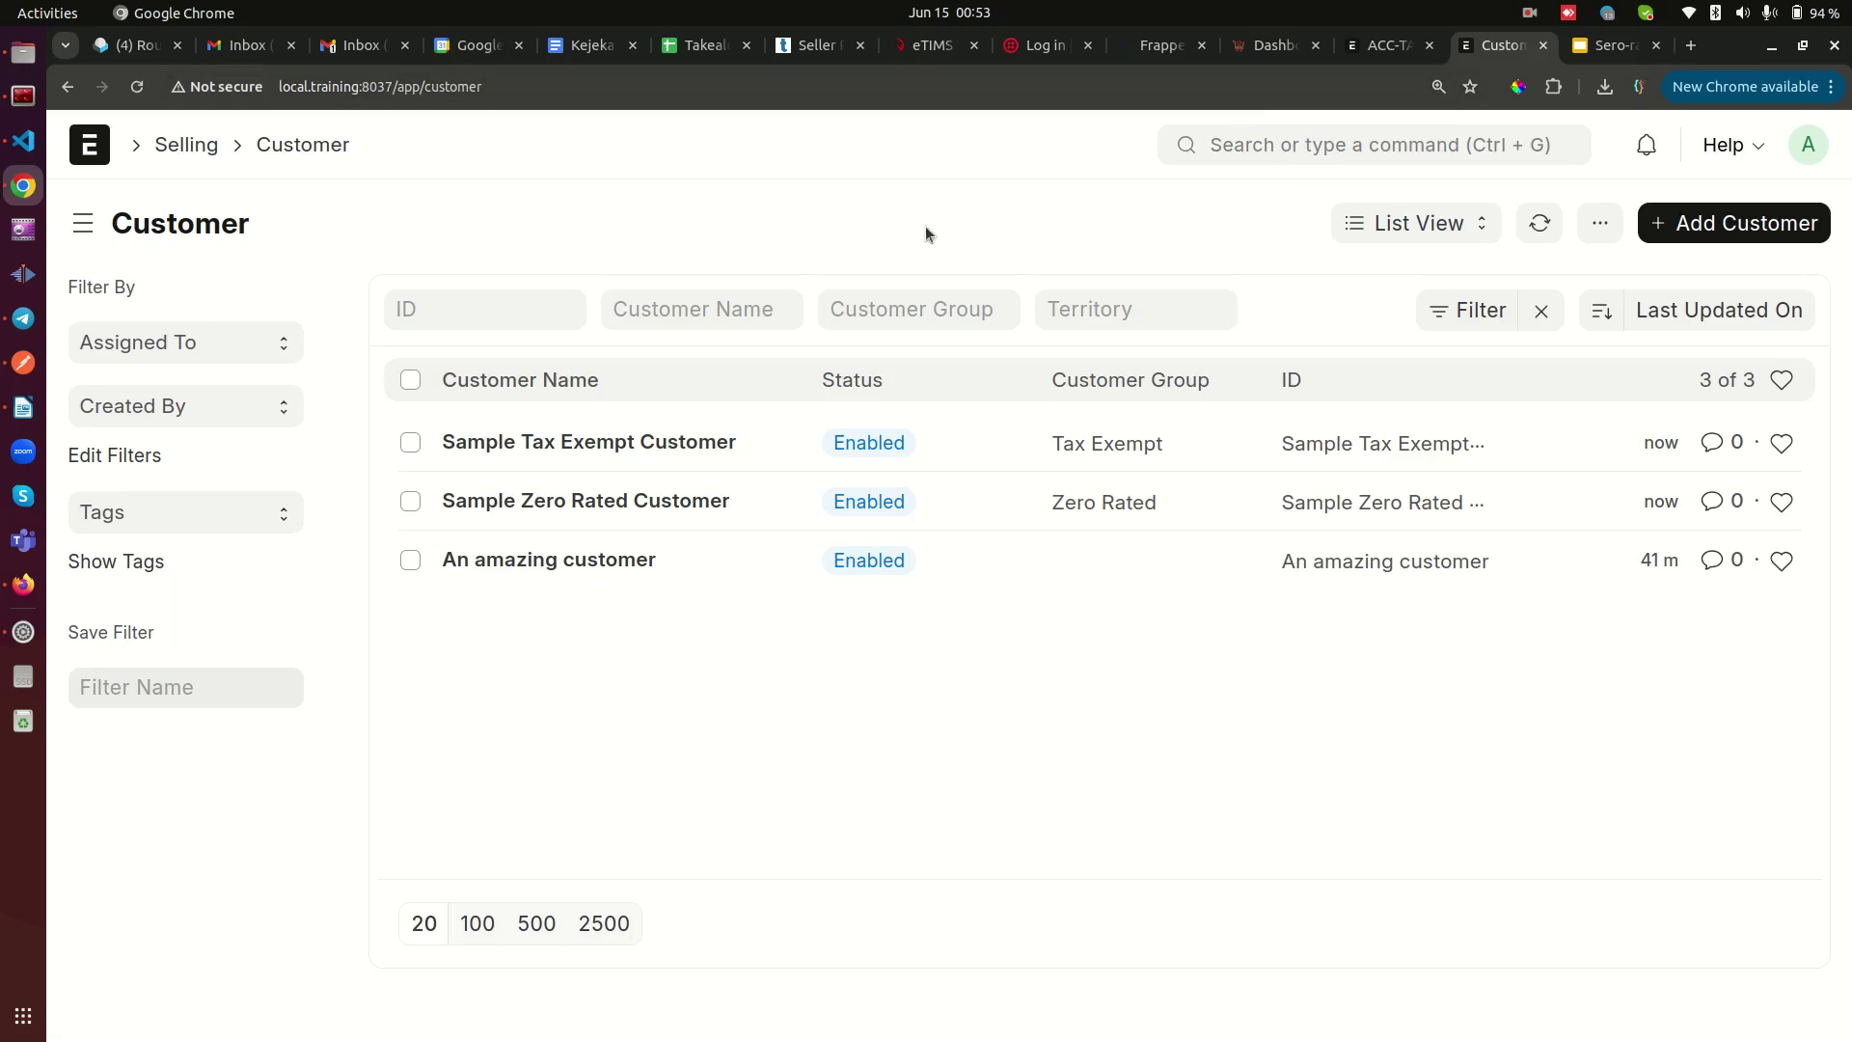
- Set Customer Group to Tax Exempt on rule ACC-TAX-RULE-2024-00001 (Tax Exempt template) and save it
{"action": "left_click", "coordinate": [1387, 46]}
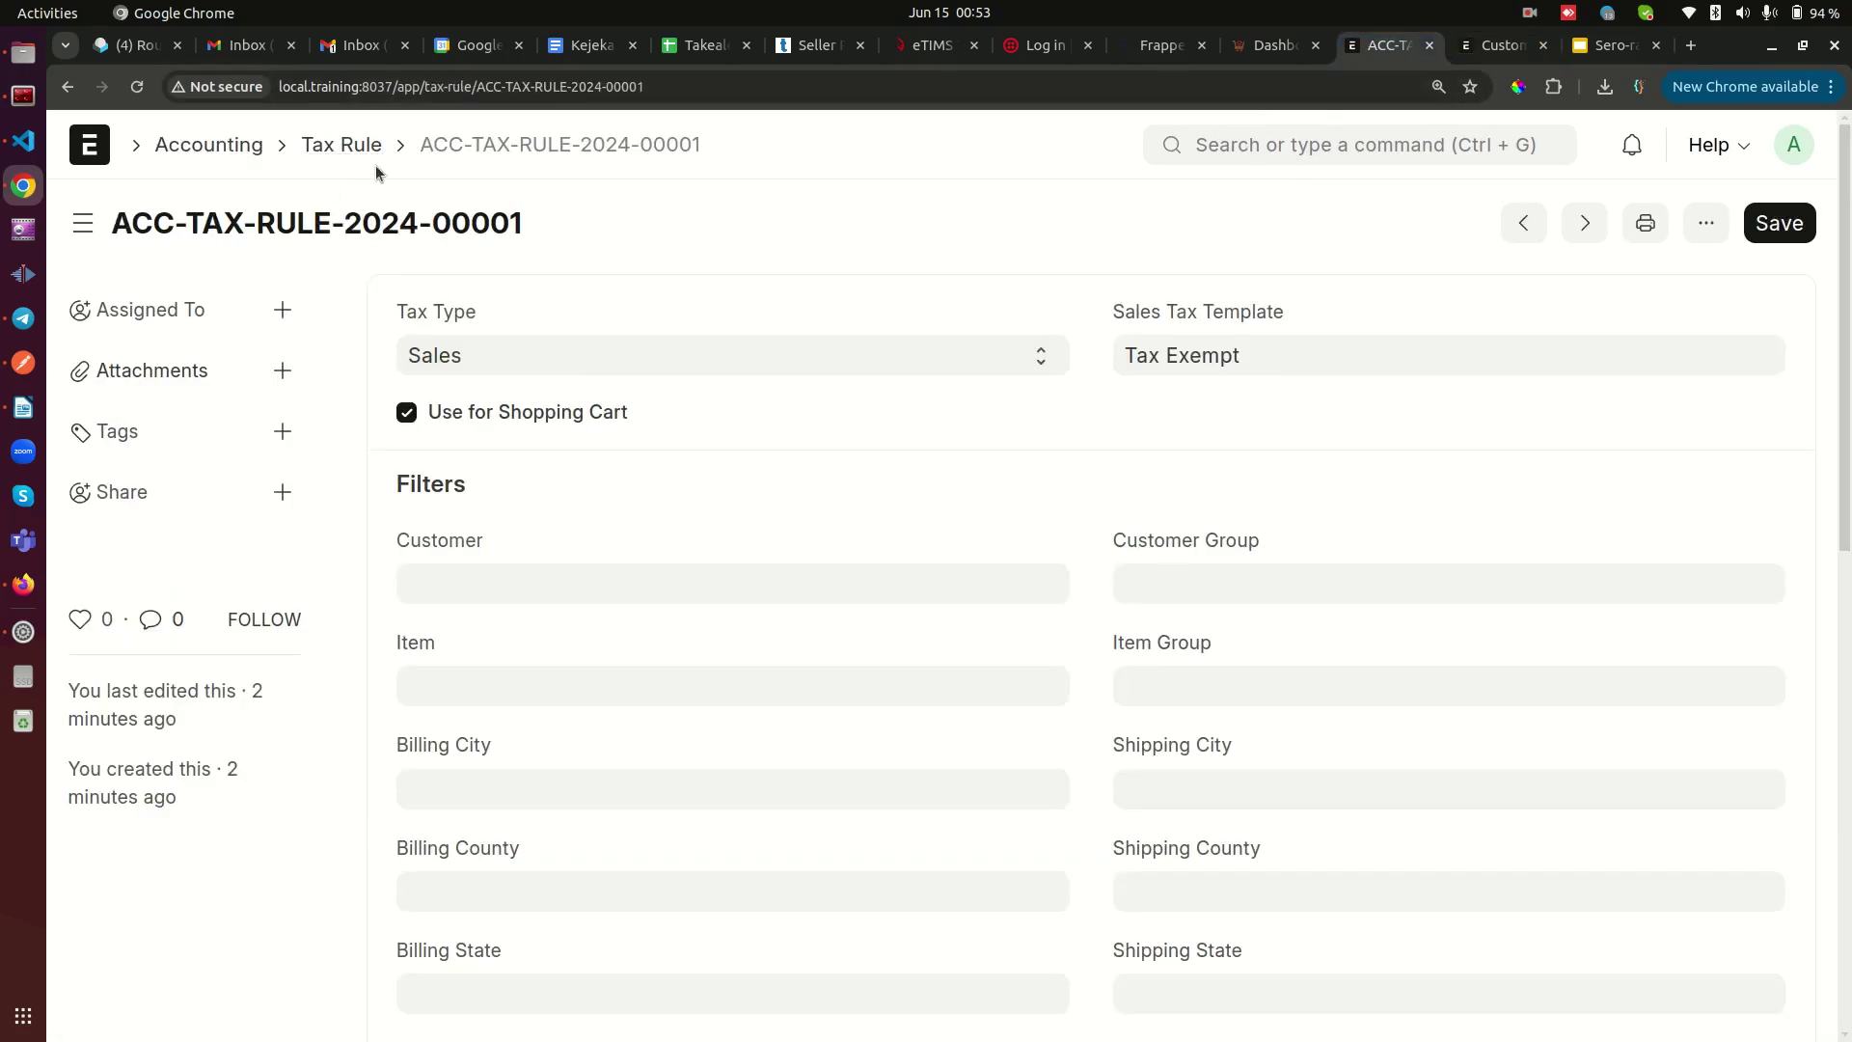
{"action": "mouse_move", "coordinate": [1112, 311]}
{"action": "left_mouse_down"}
{"action": "mouse_move", "coordinate": [1187, 318]}
{"action": "mouse_move", "coordinate": [1138, 330]}
{"action": "left_mouse_up"}
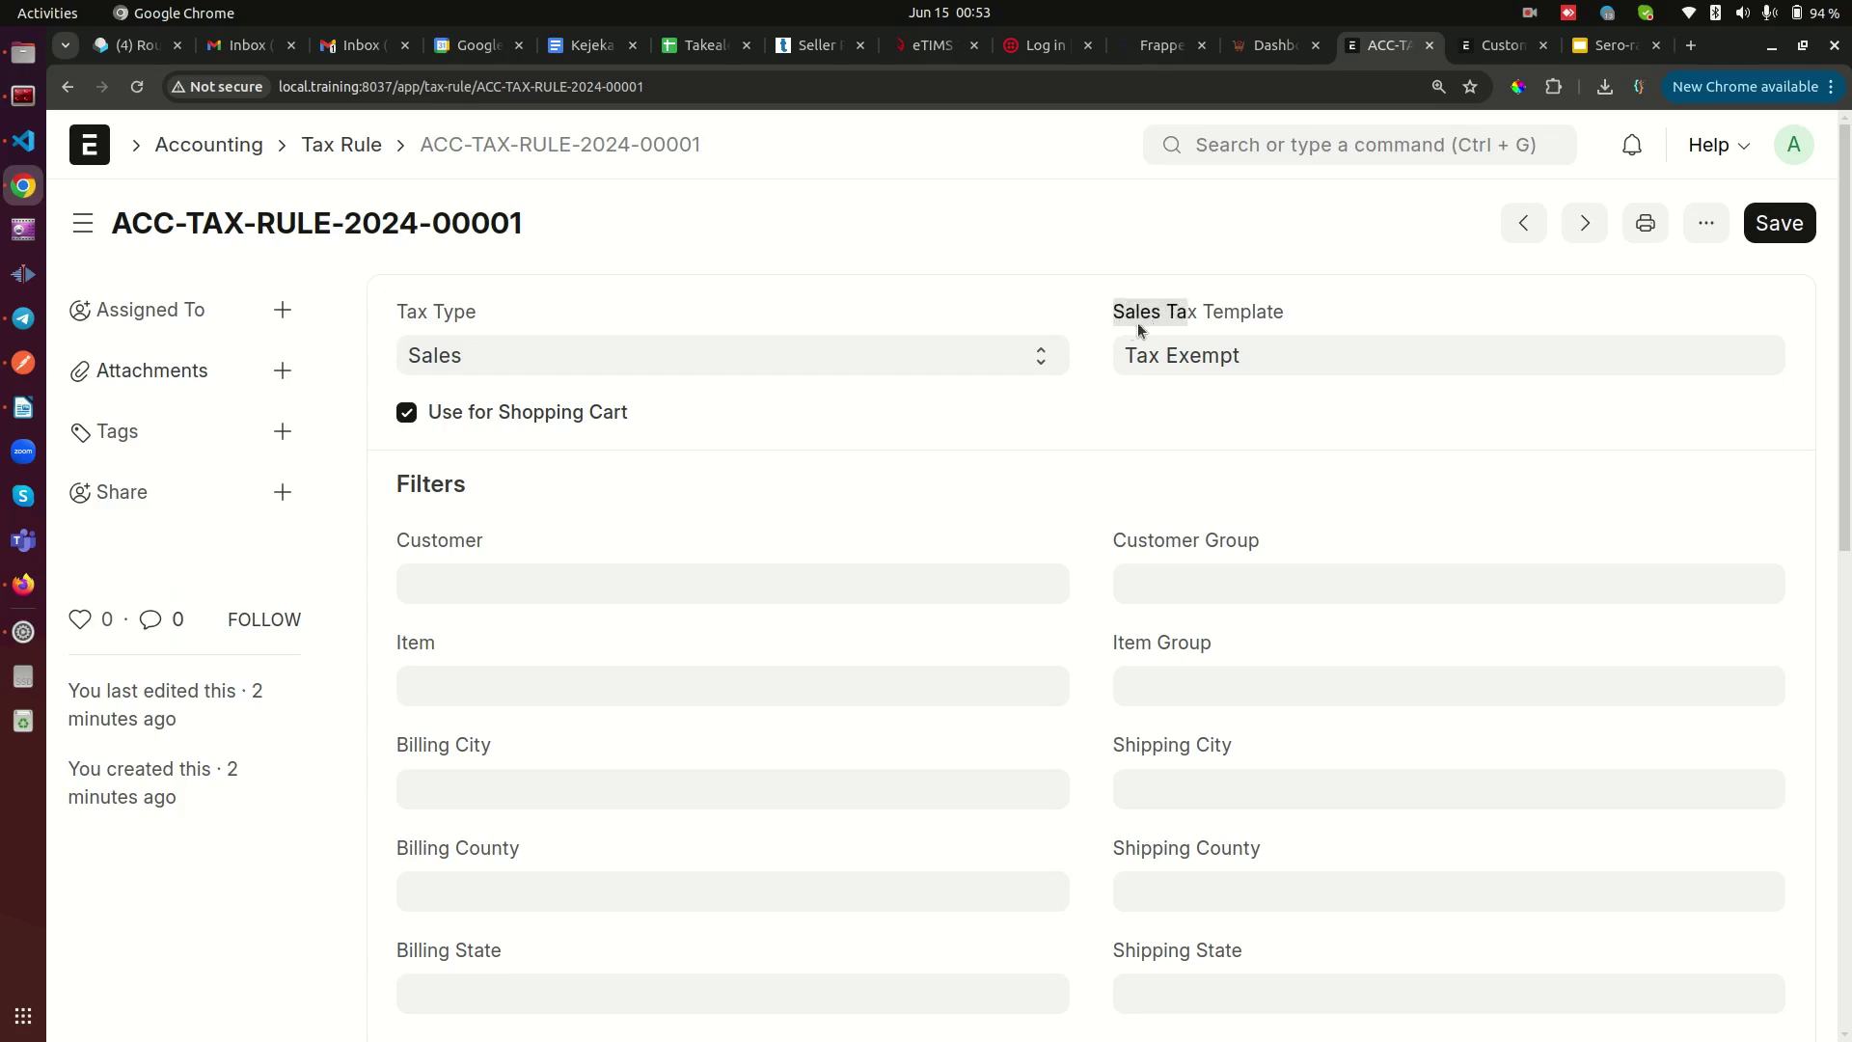
{"action": "triple_click", "coordinate": [1136, 313]}
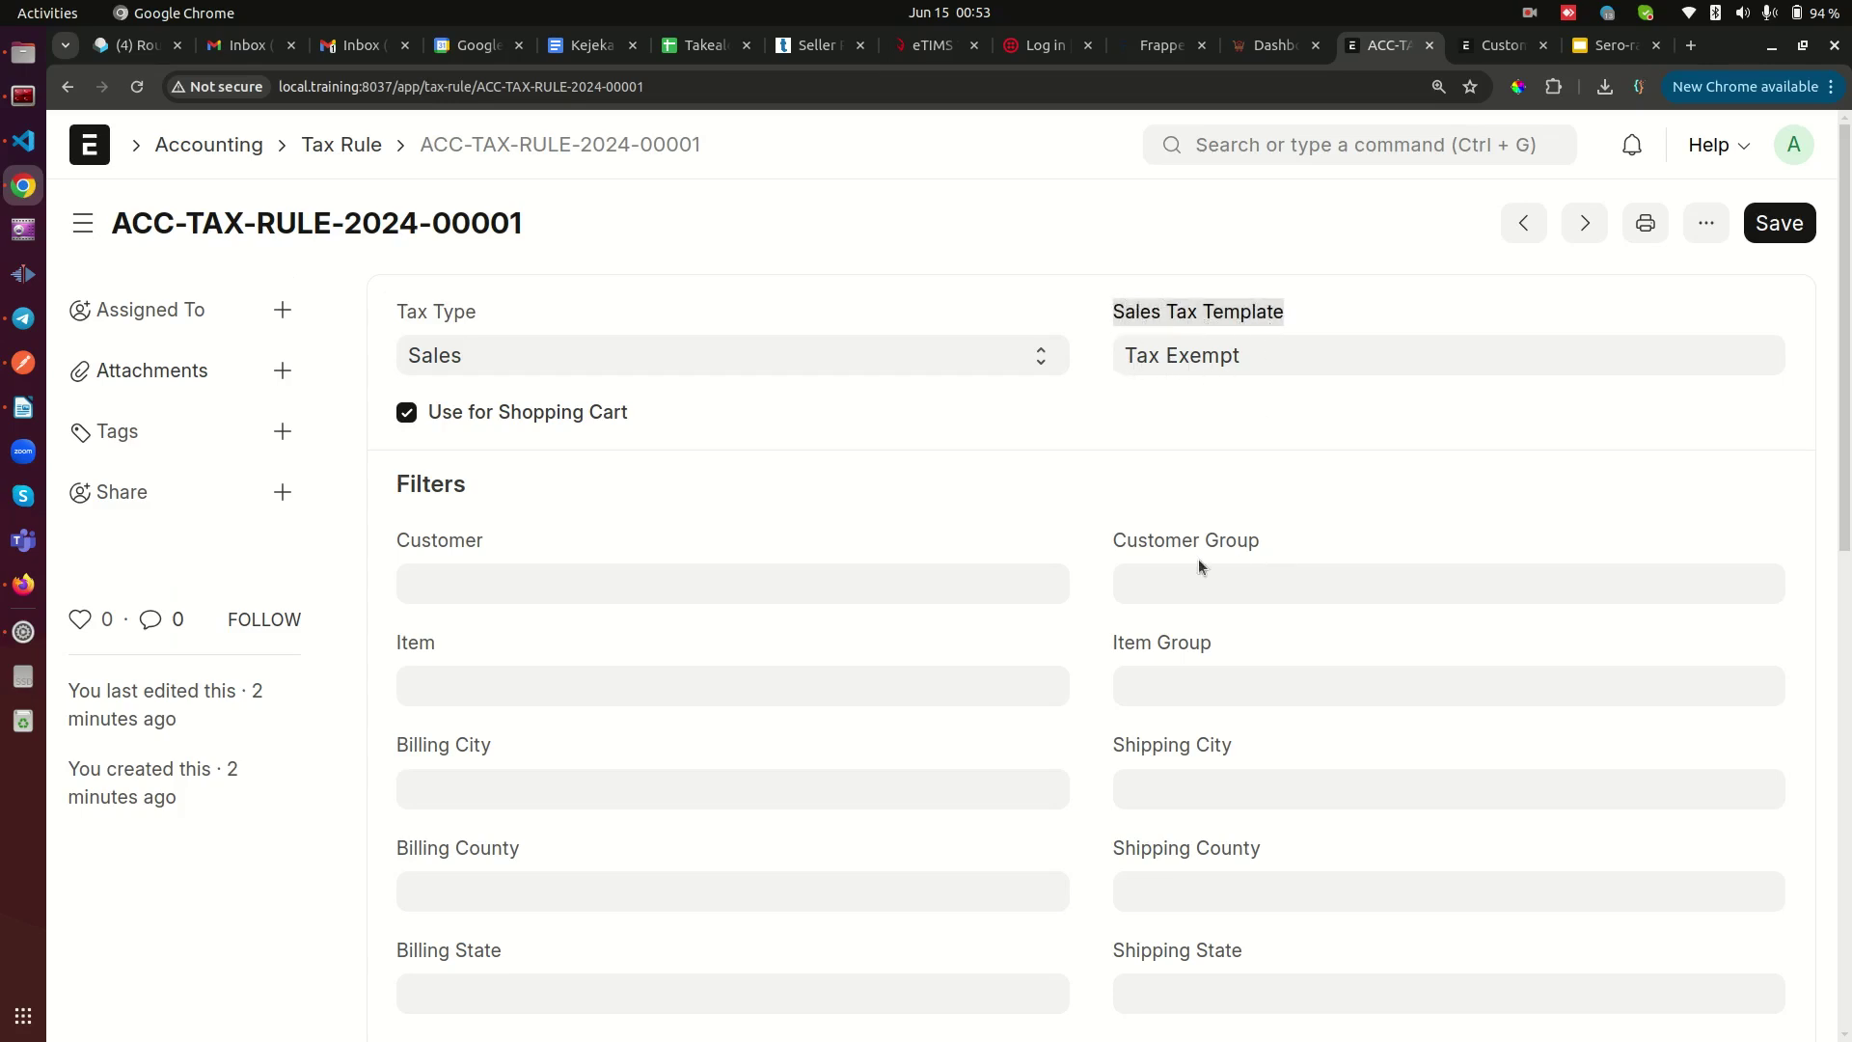
{"action": "left_click", "coordinate": [1177, 578]}
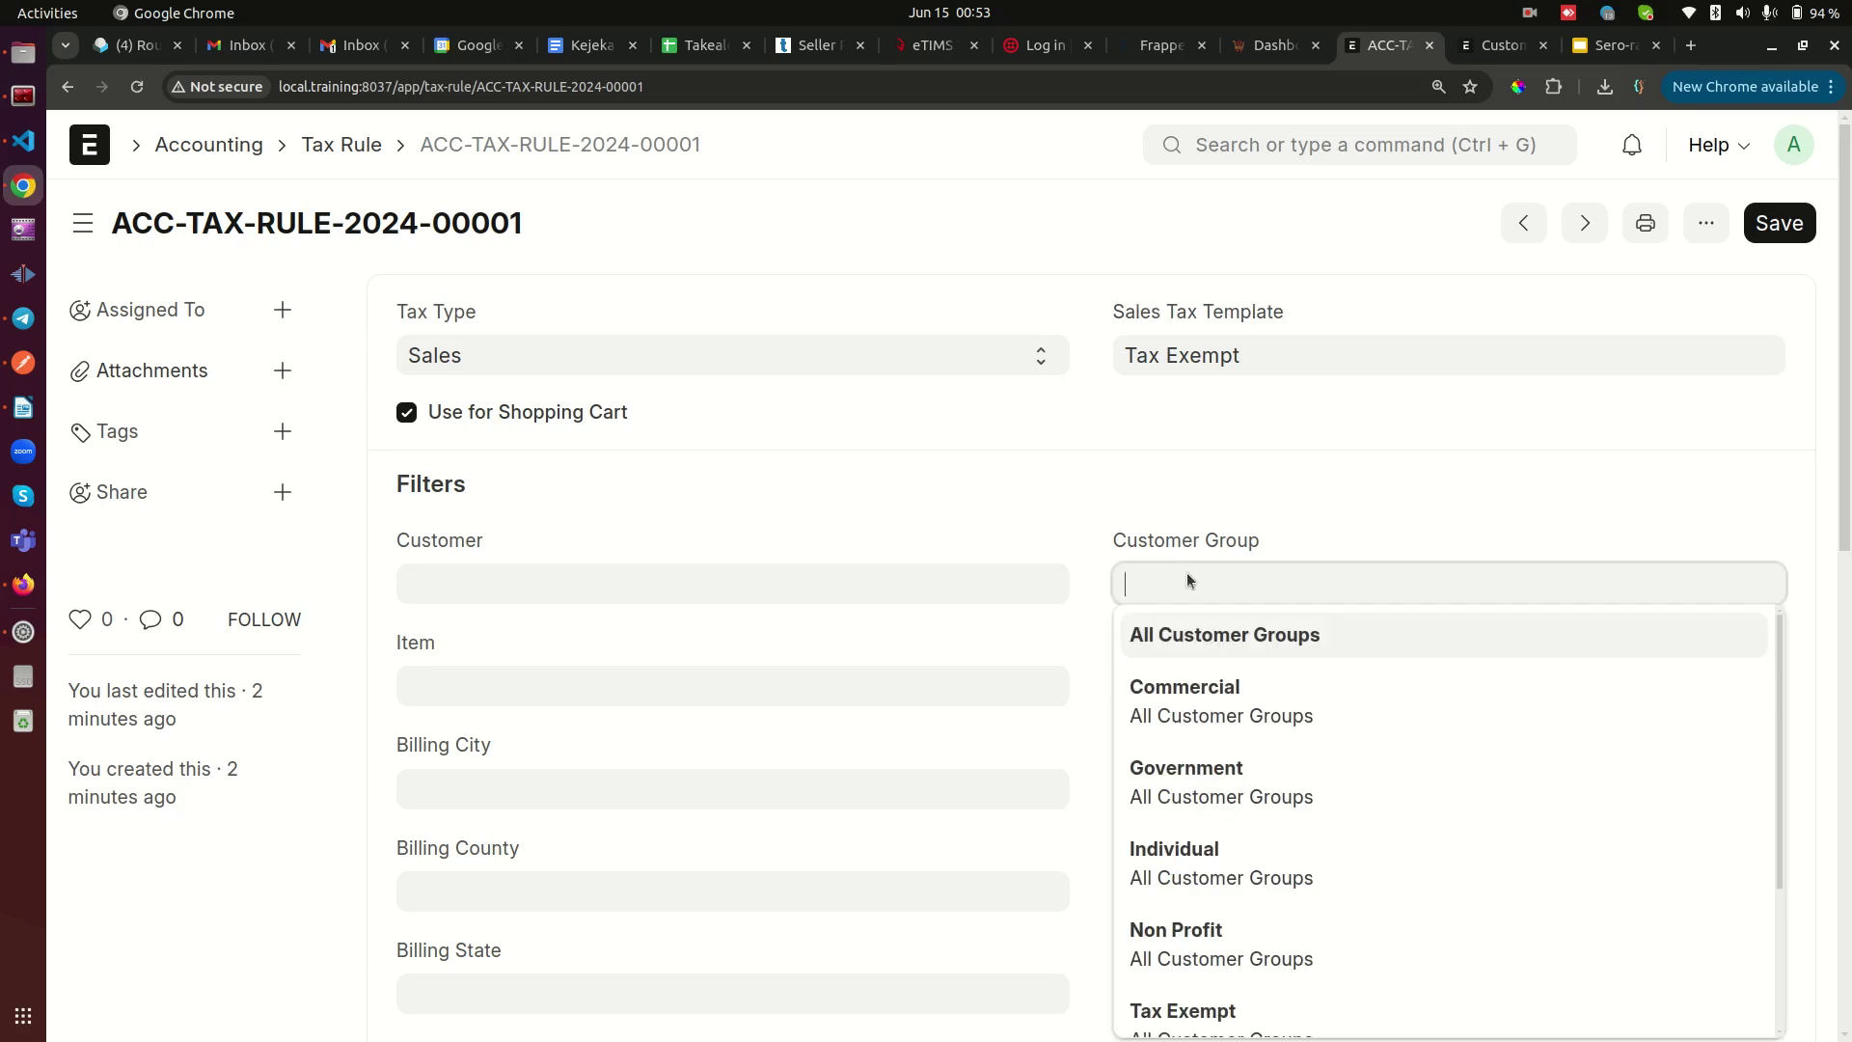
{"action": "scroll", "coordinate": [1244, 901], "scroll_direction": "down", "scroll_amount": 2}
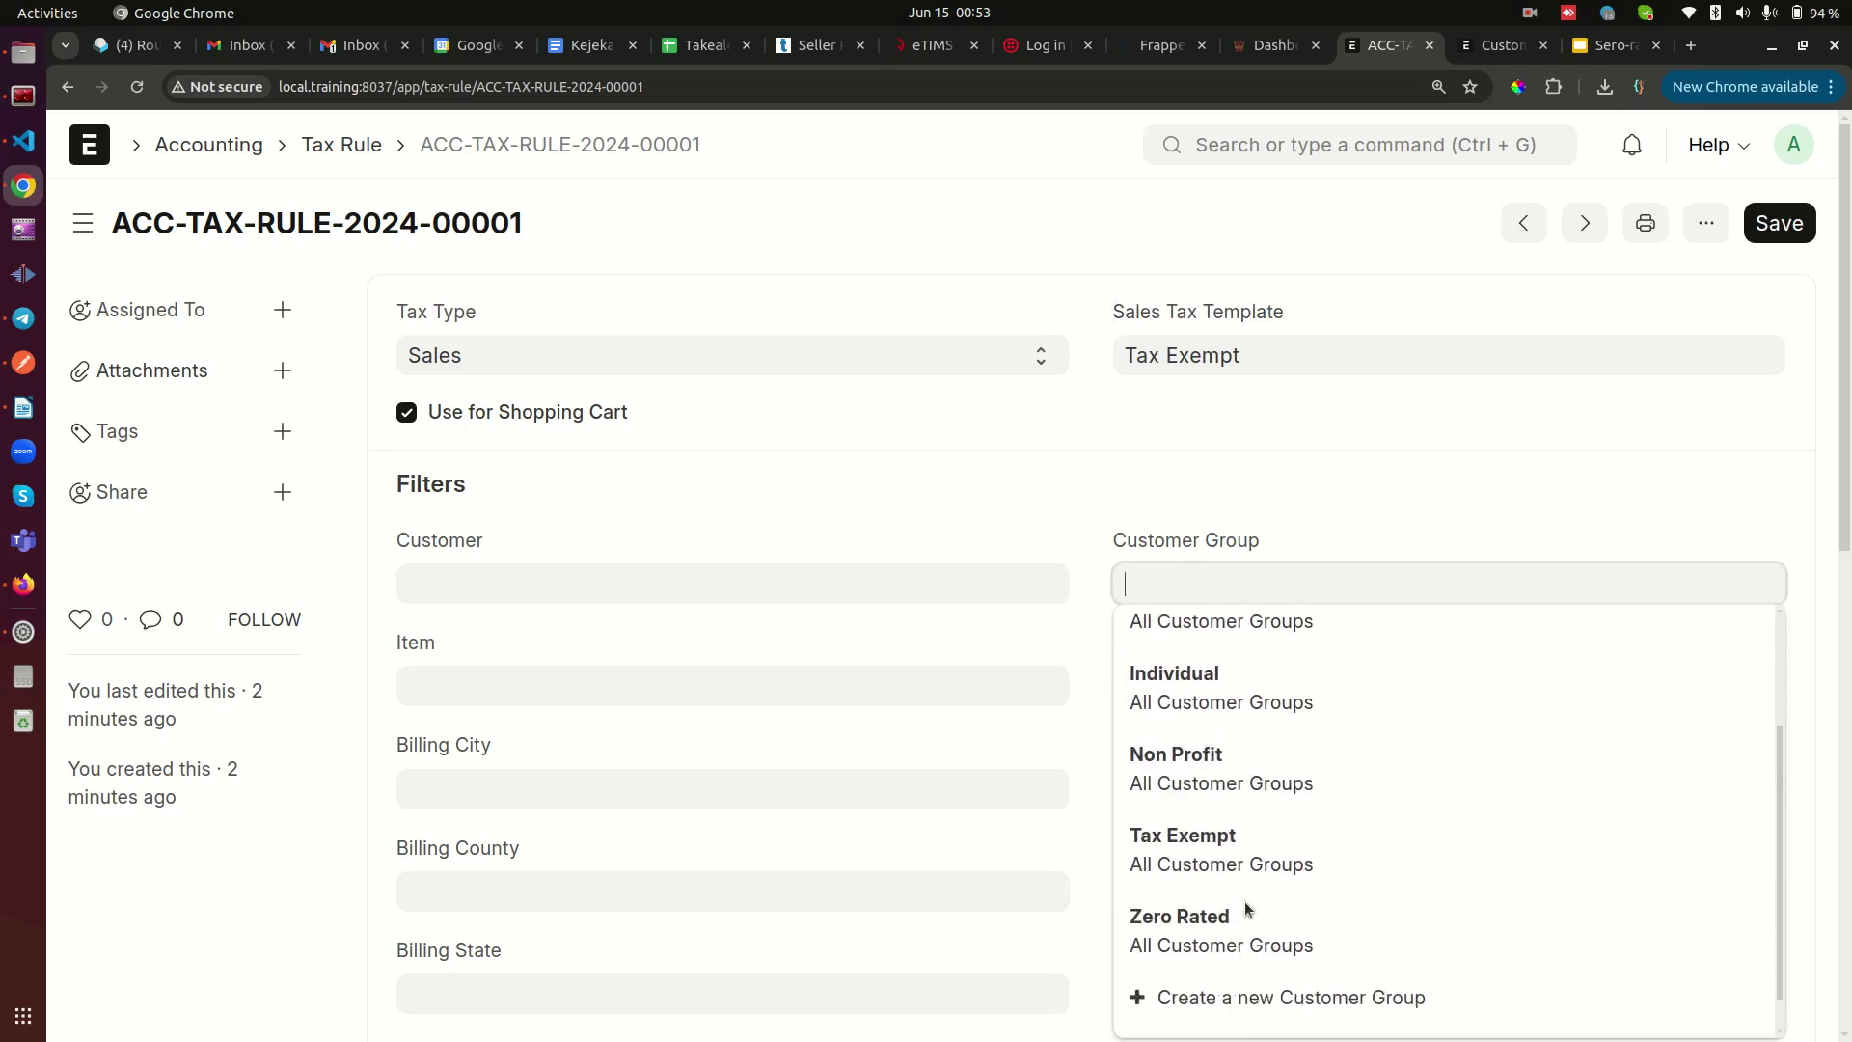
{"action": "left_click", "coordinate": [1186, 820]}
{"action": "left_click", "coordinate": [1777, 231]}
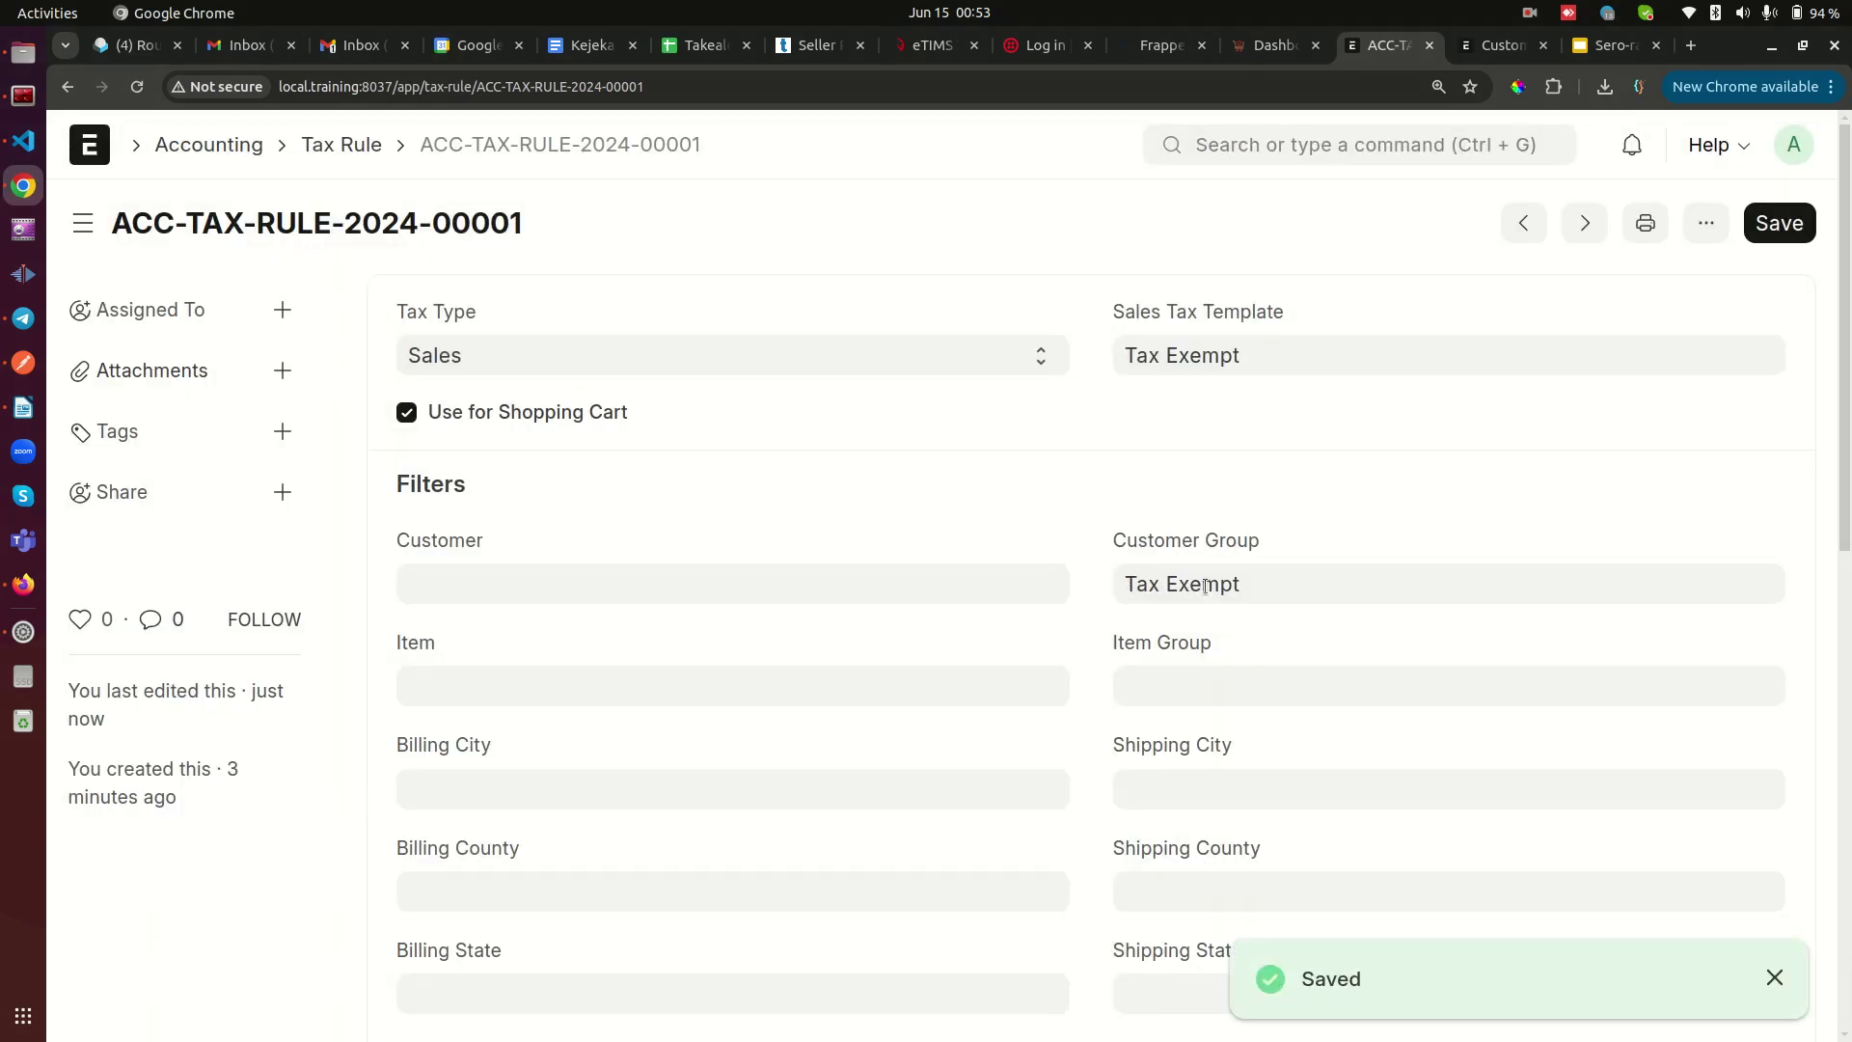
{"action": "left_click", "coordinate": [334, 145]}
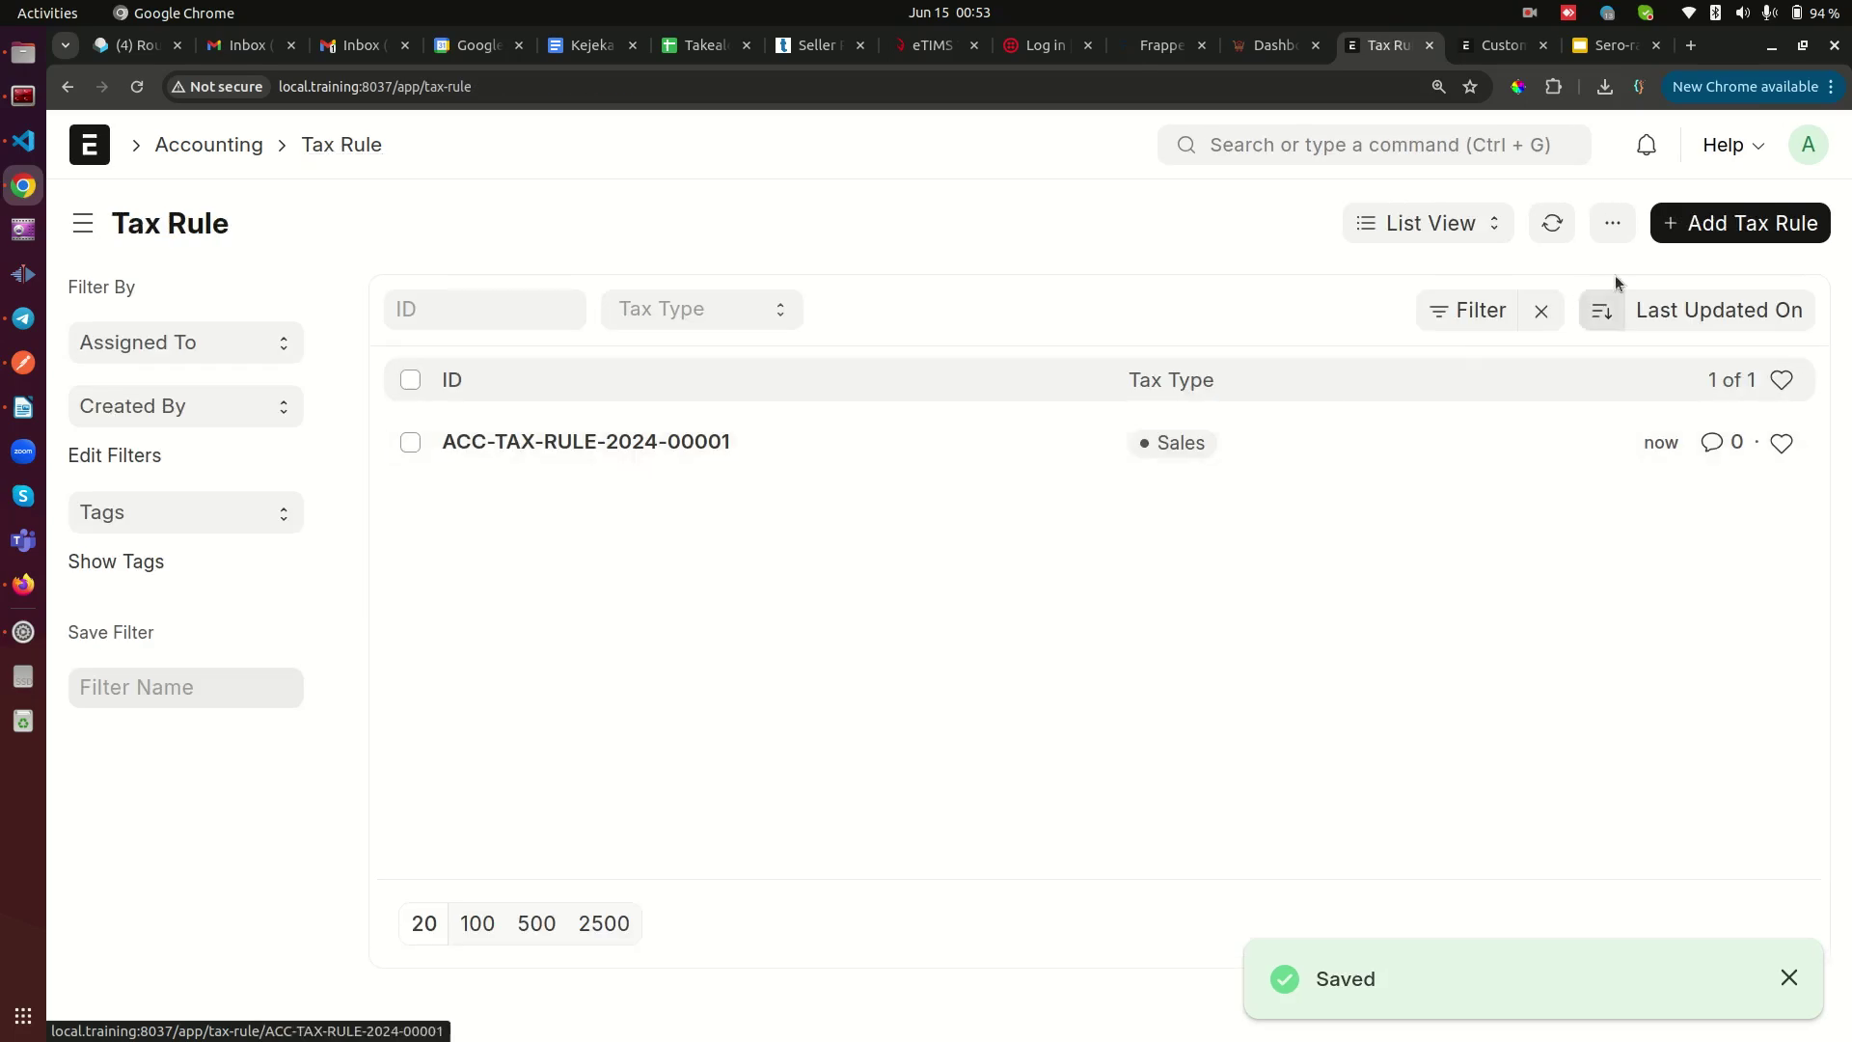
- Create a new tax rule with the Zero-rated sales tax template and Zero Rated customer group, and save it
{"action": "left_click", "coordinate": [1749, 223]}
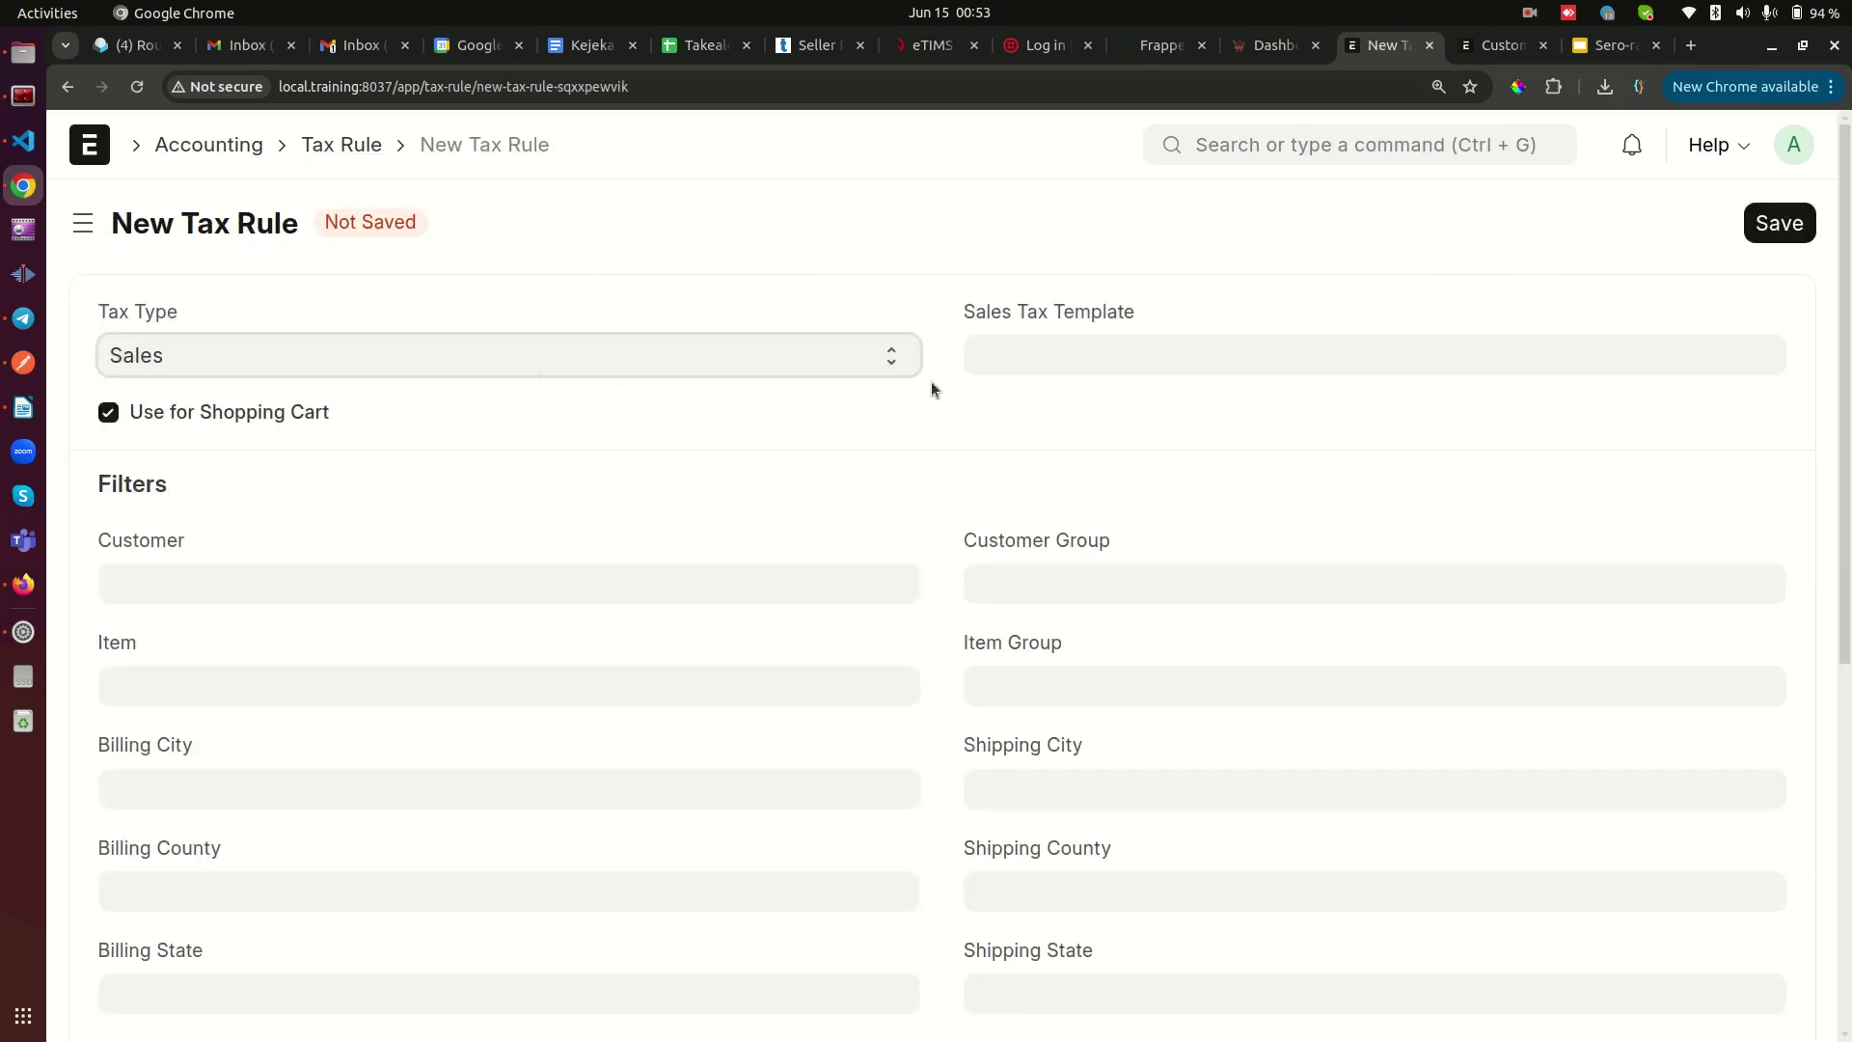
{"action": "left_click", "coordinate": [1103, 351]}
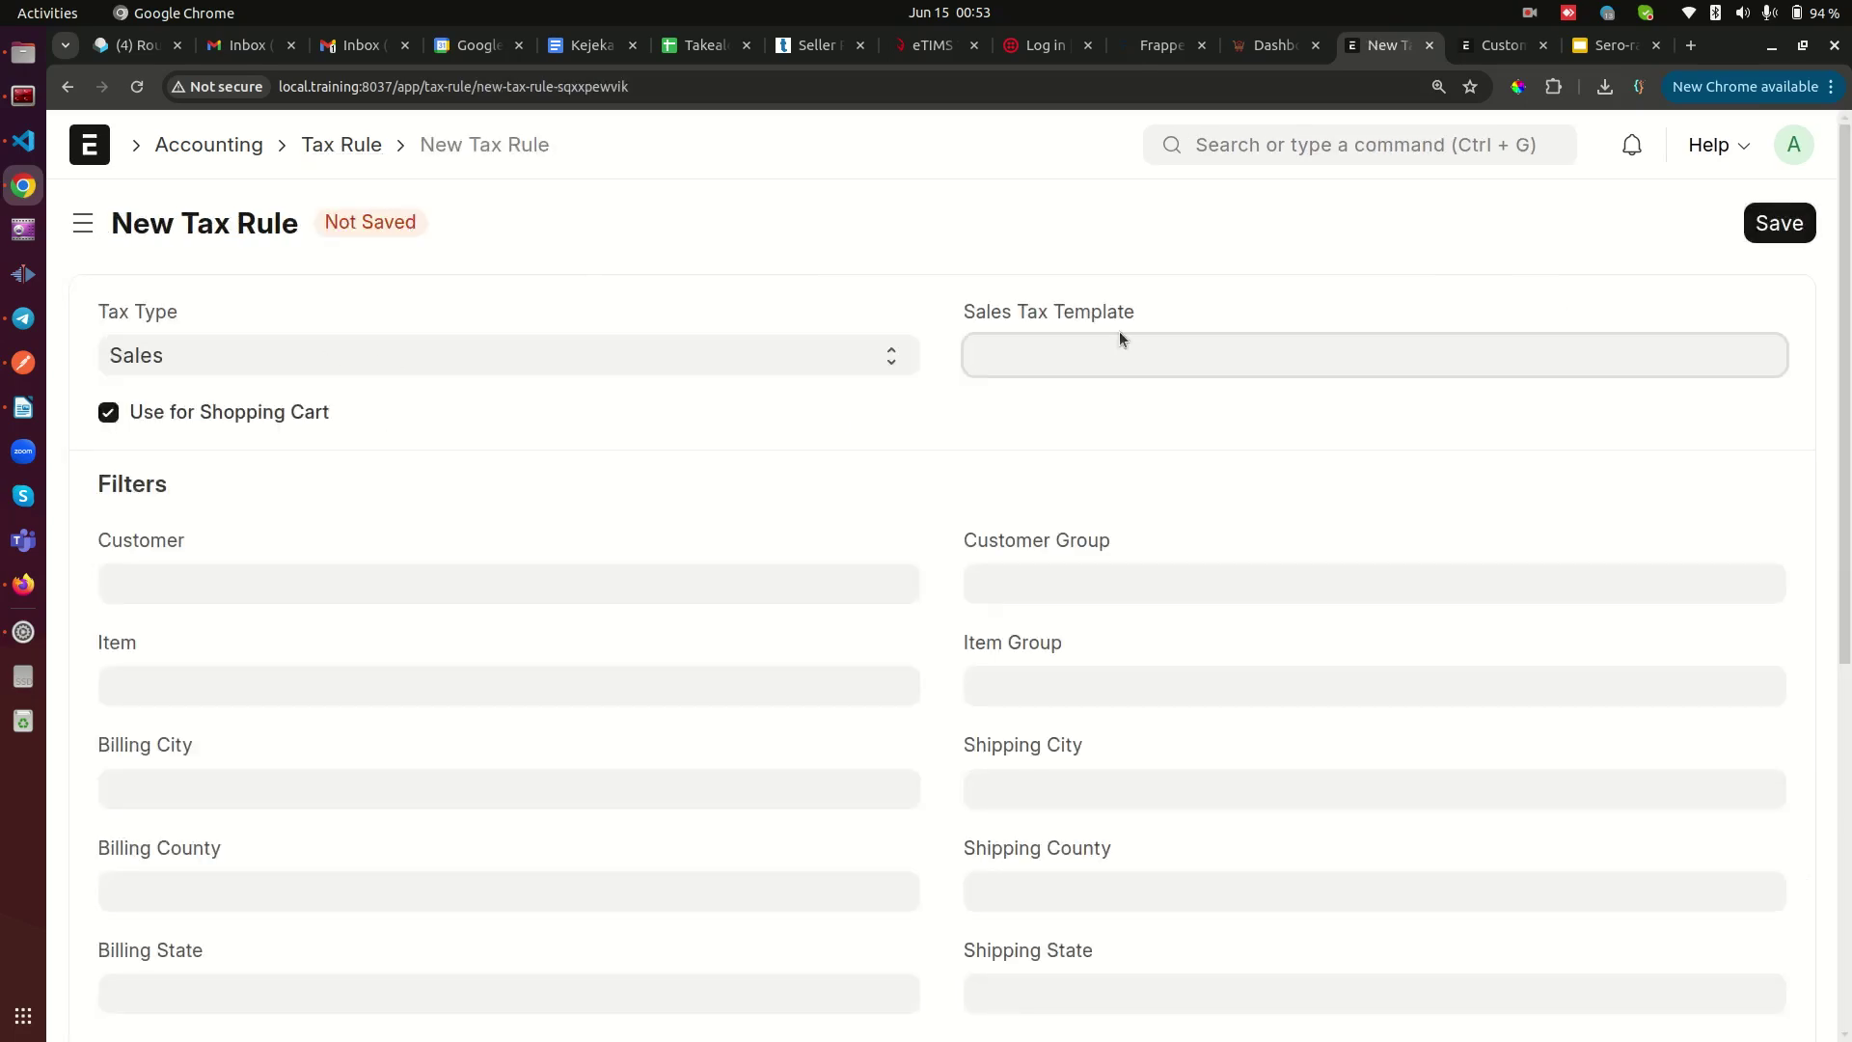
{"action": "left_click", "coordinate": [1014, 590]}
{"action": "left_click", "coordinate": [1060, 566]}
{"action": "scroll", "coordinate": [1158, 820], "scroll_direction": "down", "scroll_amount": 3}
{"action": "left_click", "coordinate": [1025, 899]}
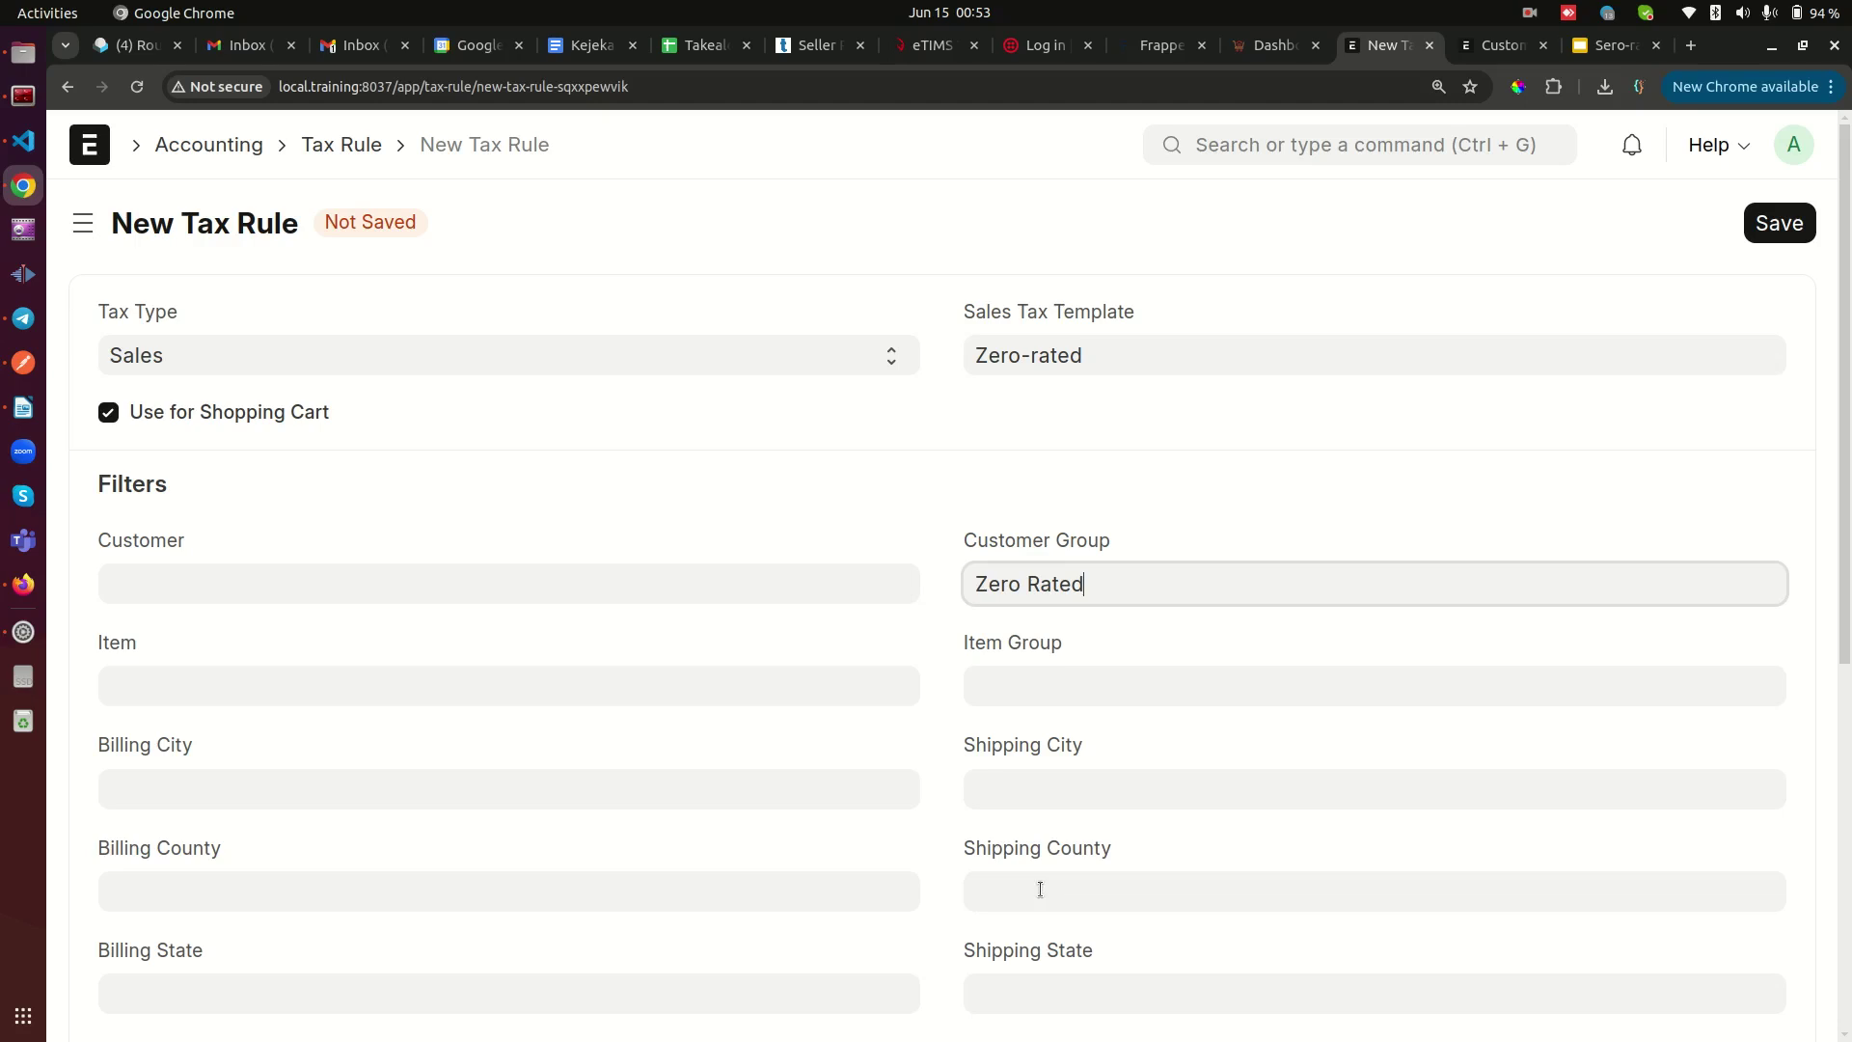
{"action": "left_click", "coordinate": [1765, 241]}
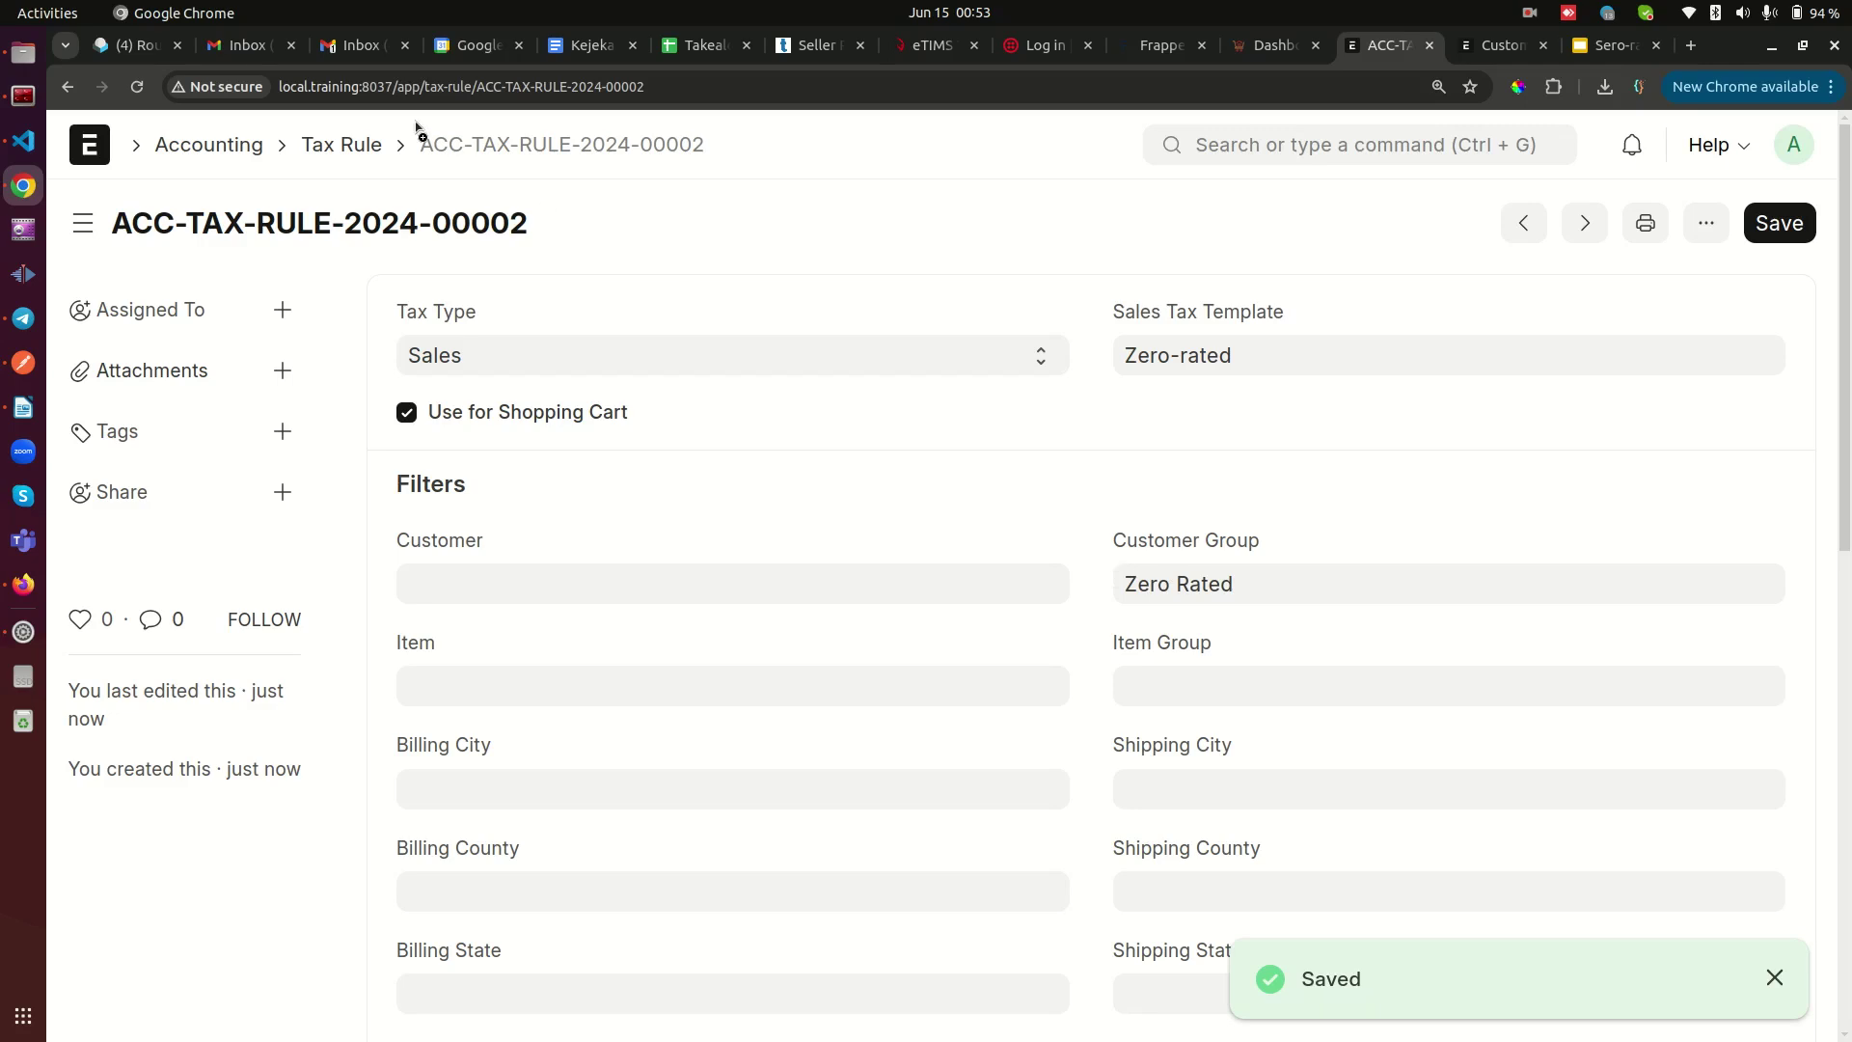
- From the Tax Rule list, review the Tax Exempt rule 00001 and return to the list
{"action": "left_click", "coordinate": [336, 146]}
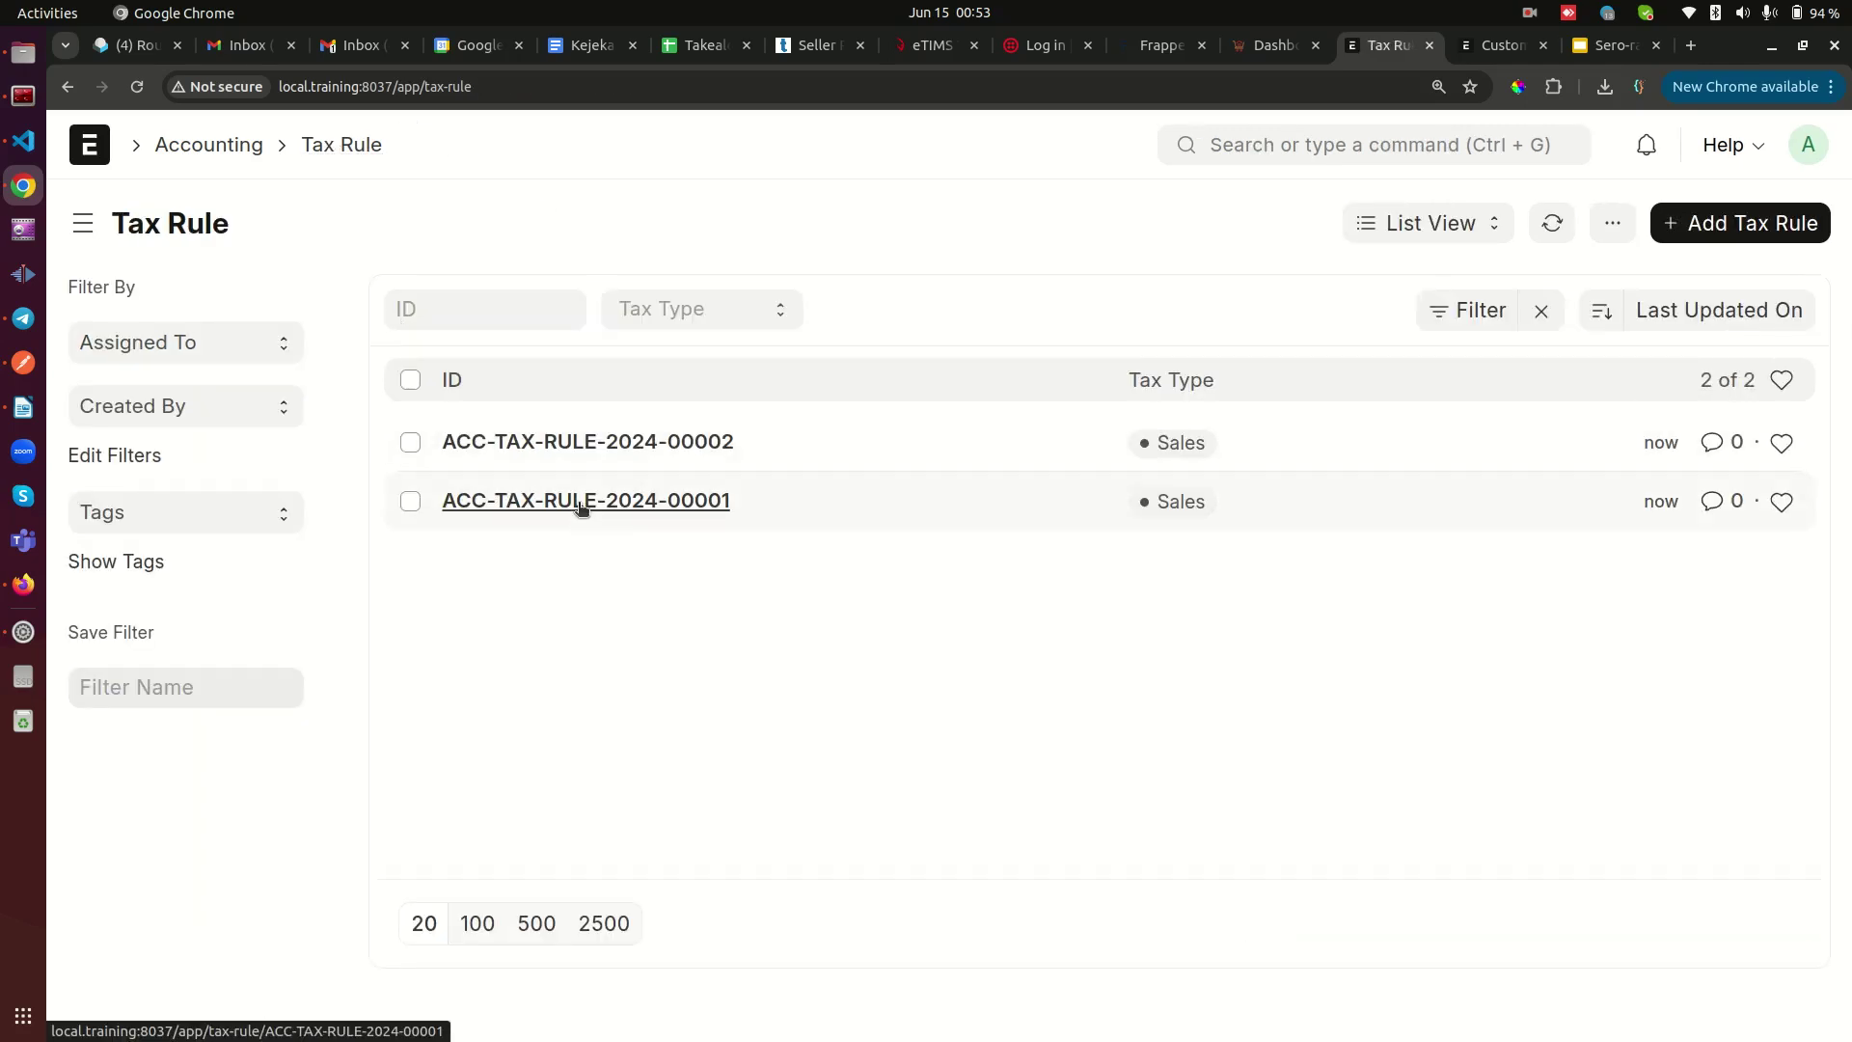
{"action": "left_click", "coordinate": [581, 508]}
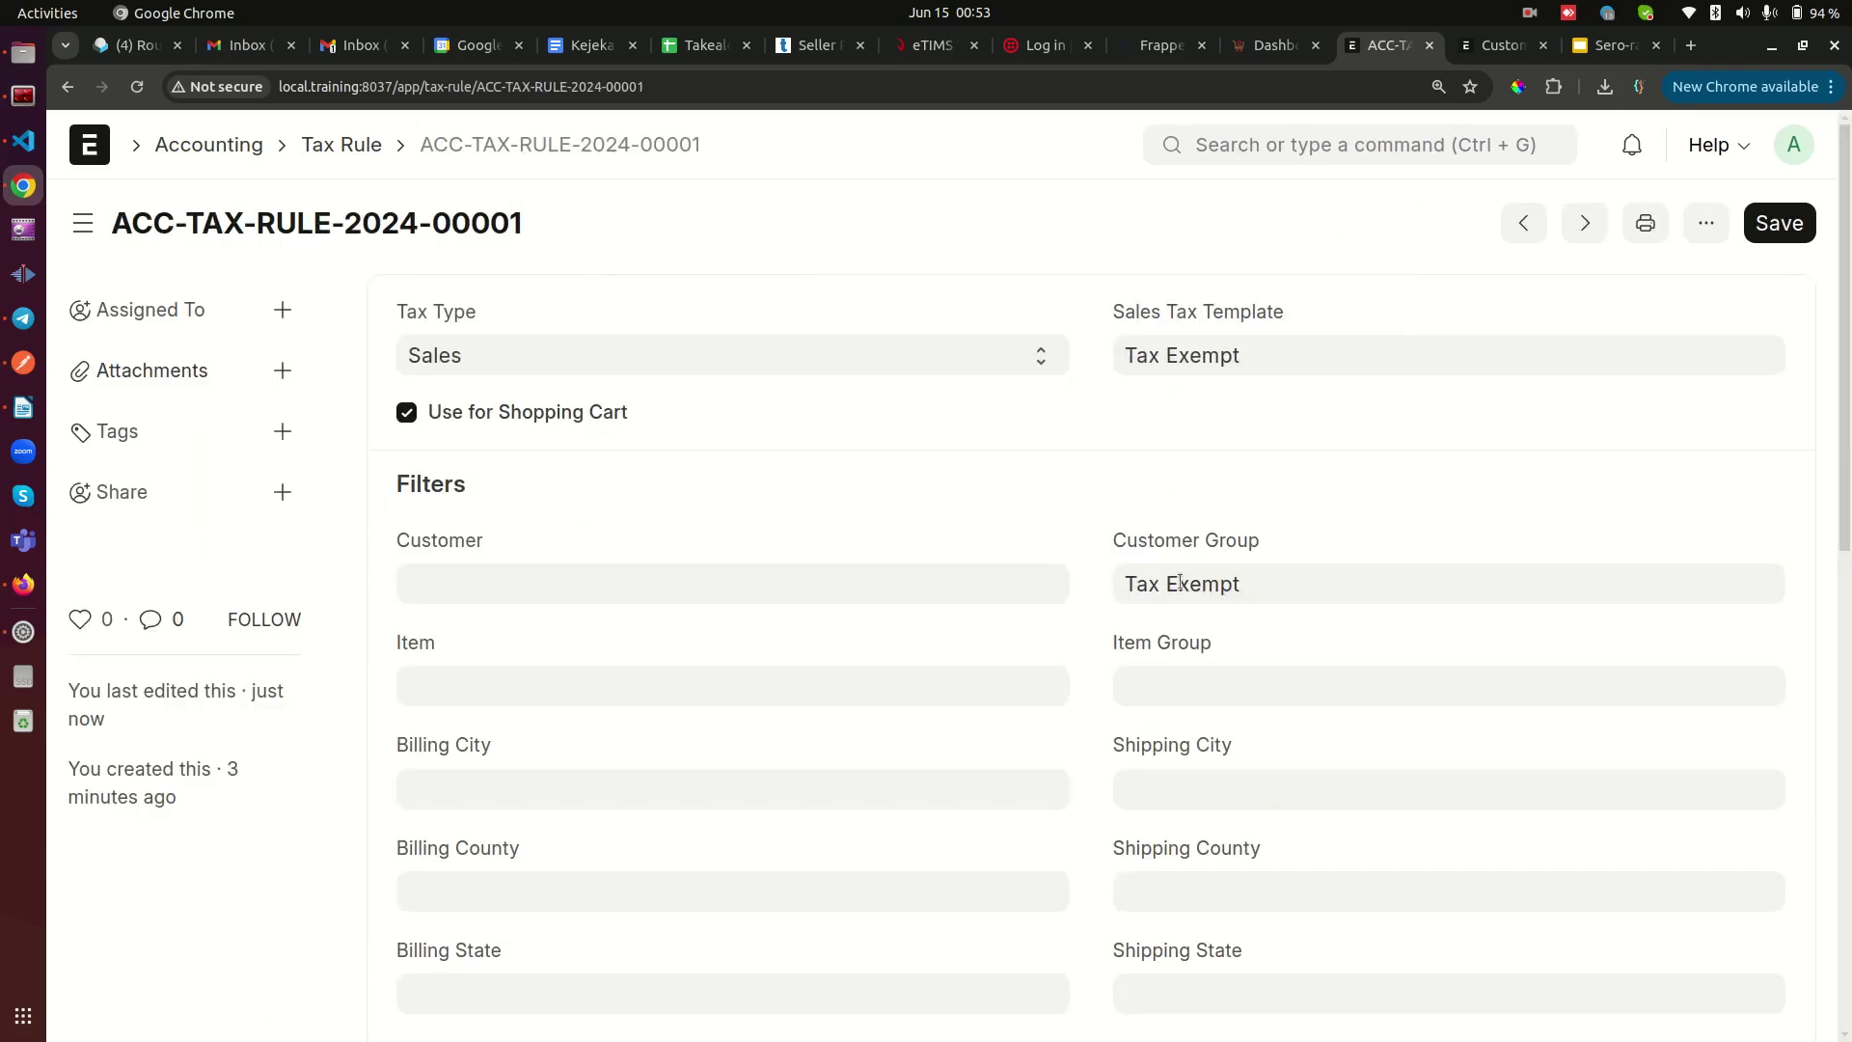
{"action": "left_click", "coordinate": [358, 147]}
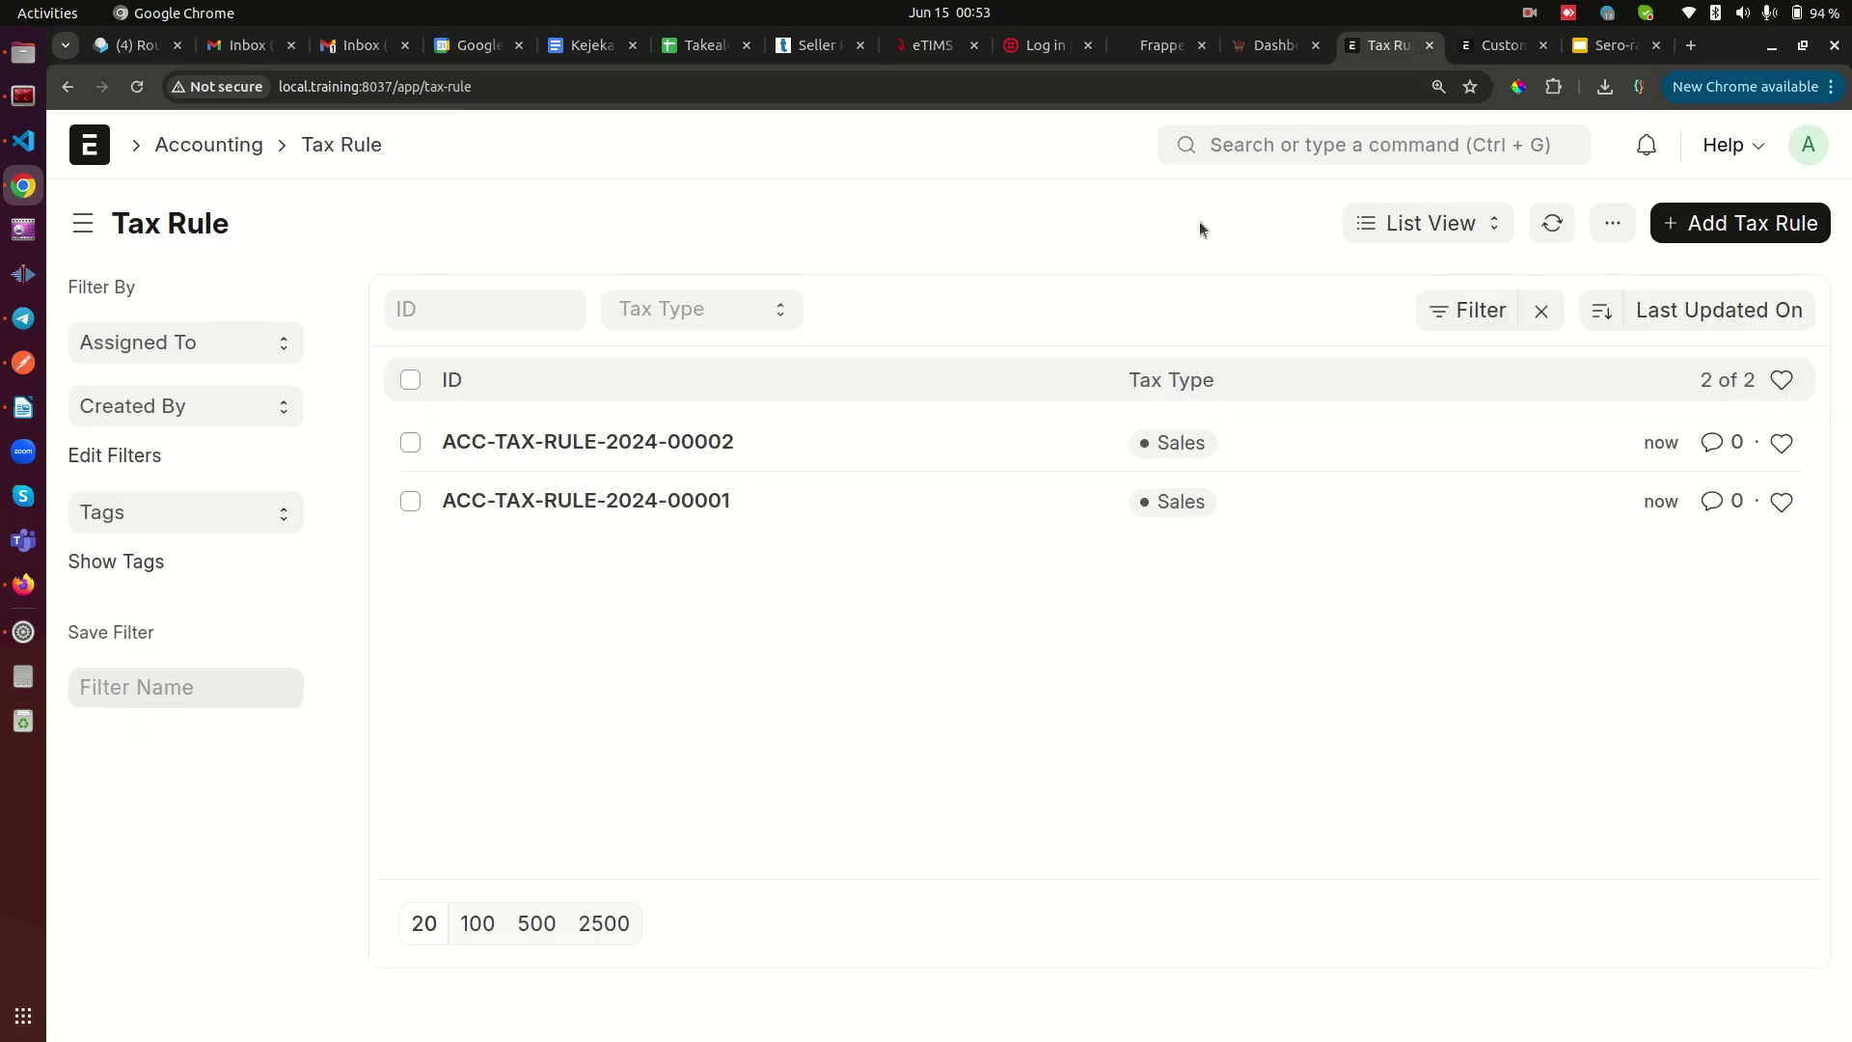
- Search 'sales invoi' to reach the Sales Invoice list and start a new invoice
{"action": "left_click", "coordinate": [1490, 45]}
{"action": "left_click", "coordinate": [1341, 146]}
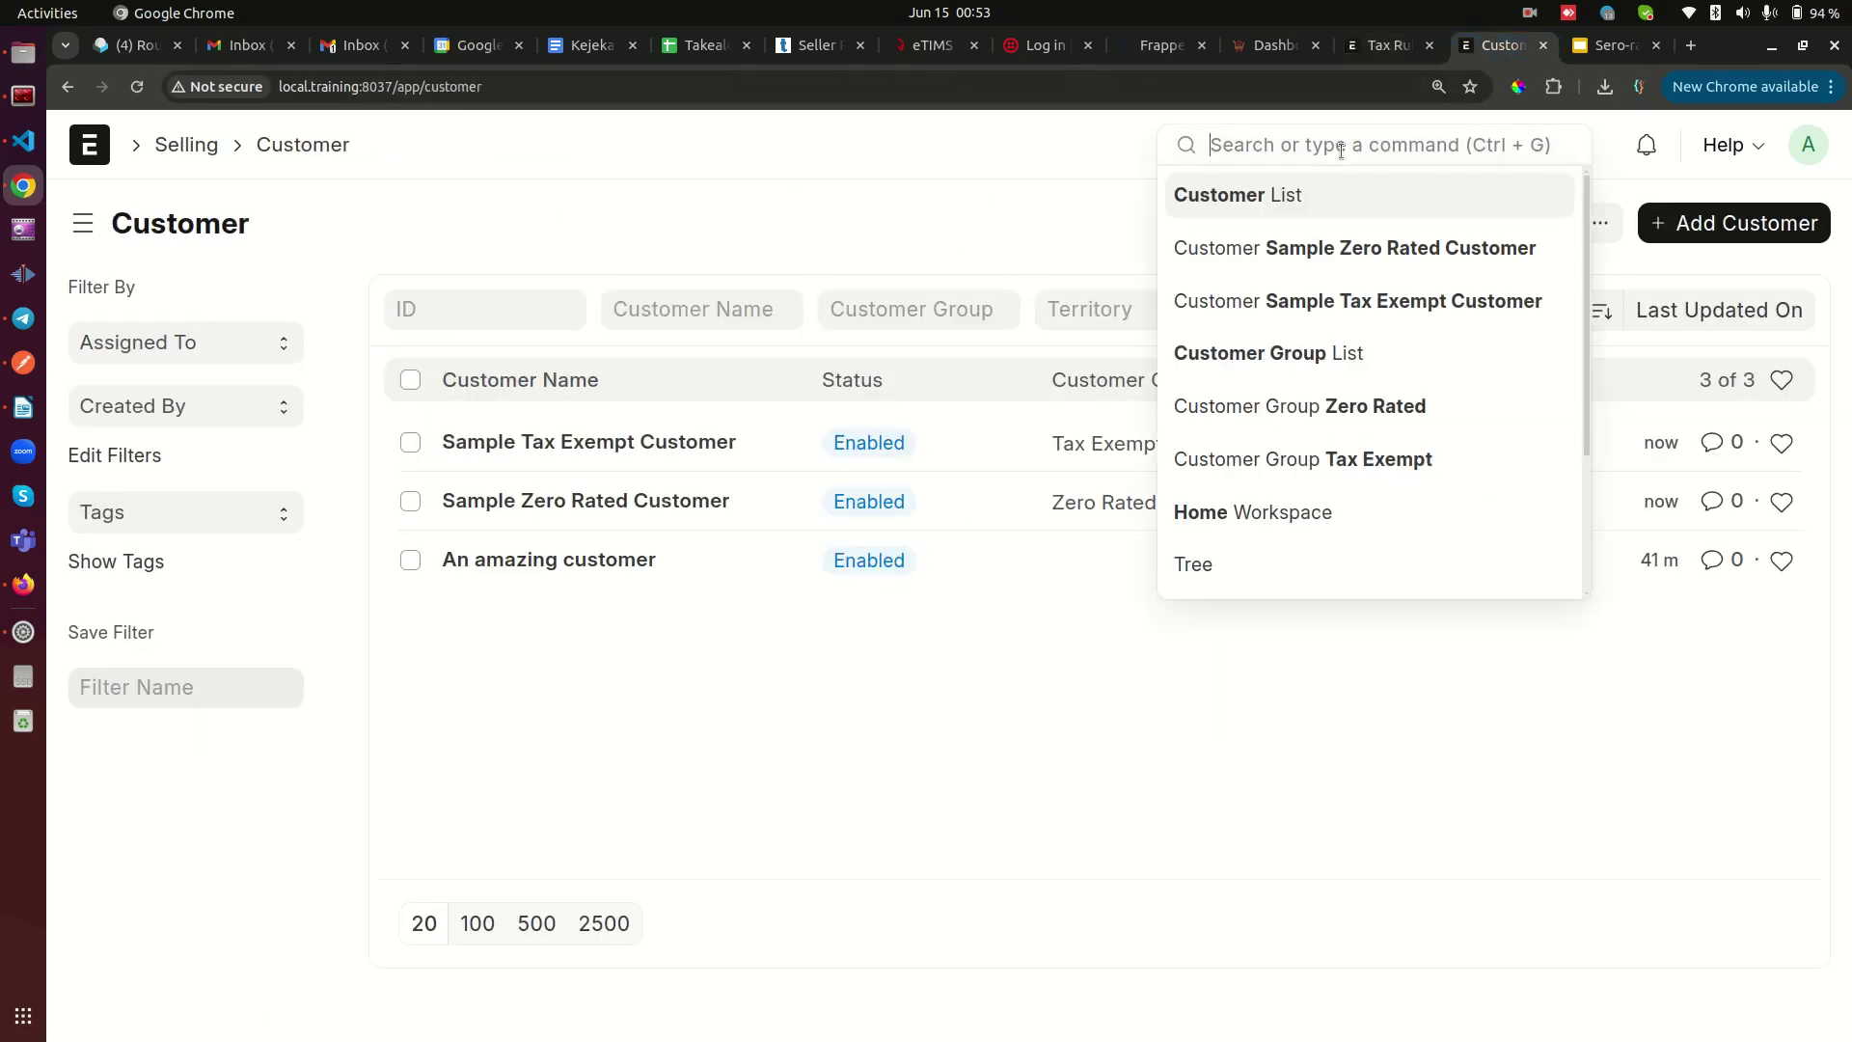
{"action": "type", "text": "sales invoi"}
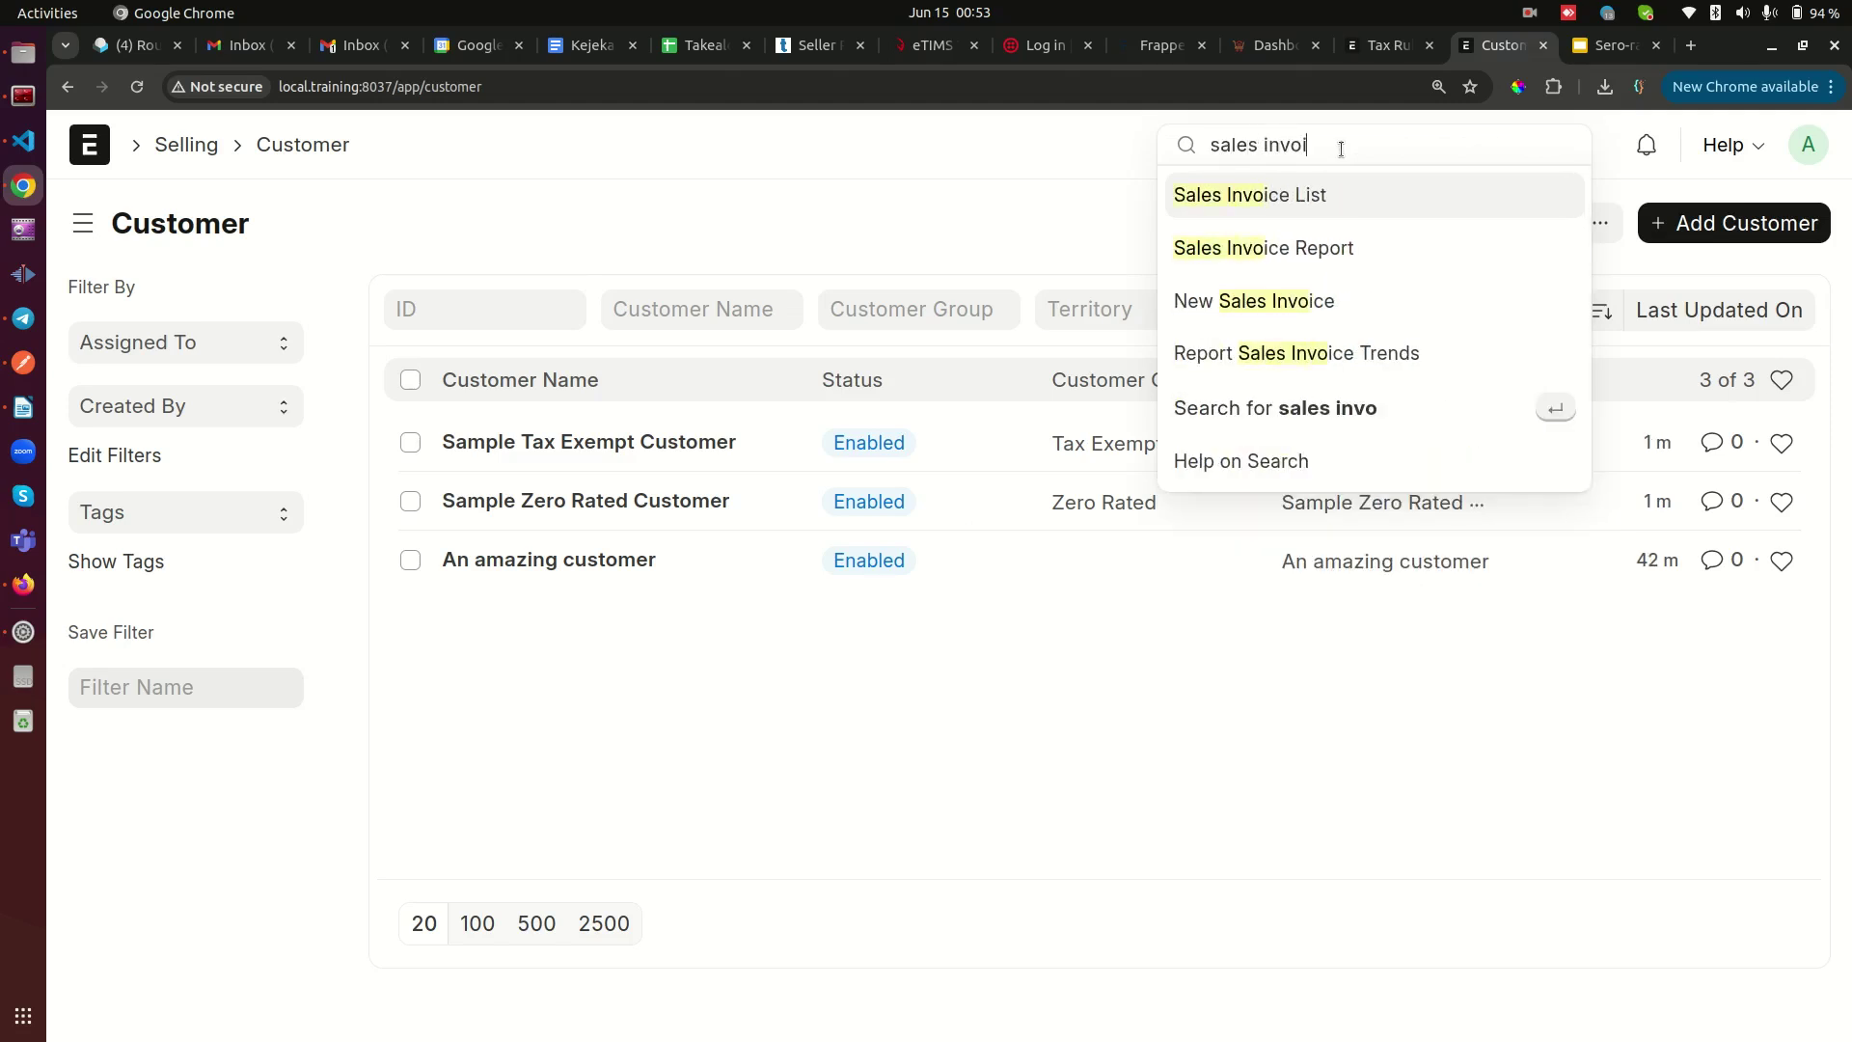
{"action": "left_click", "coordinate": [1267, 197]}
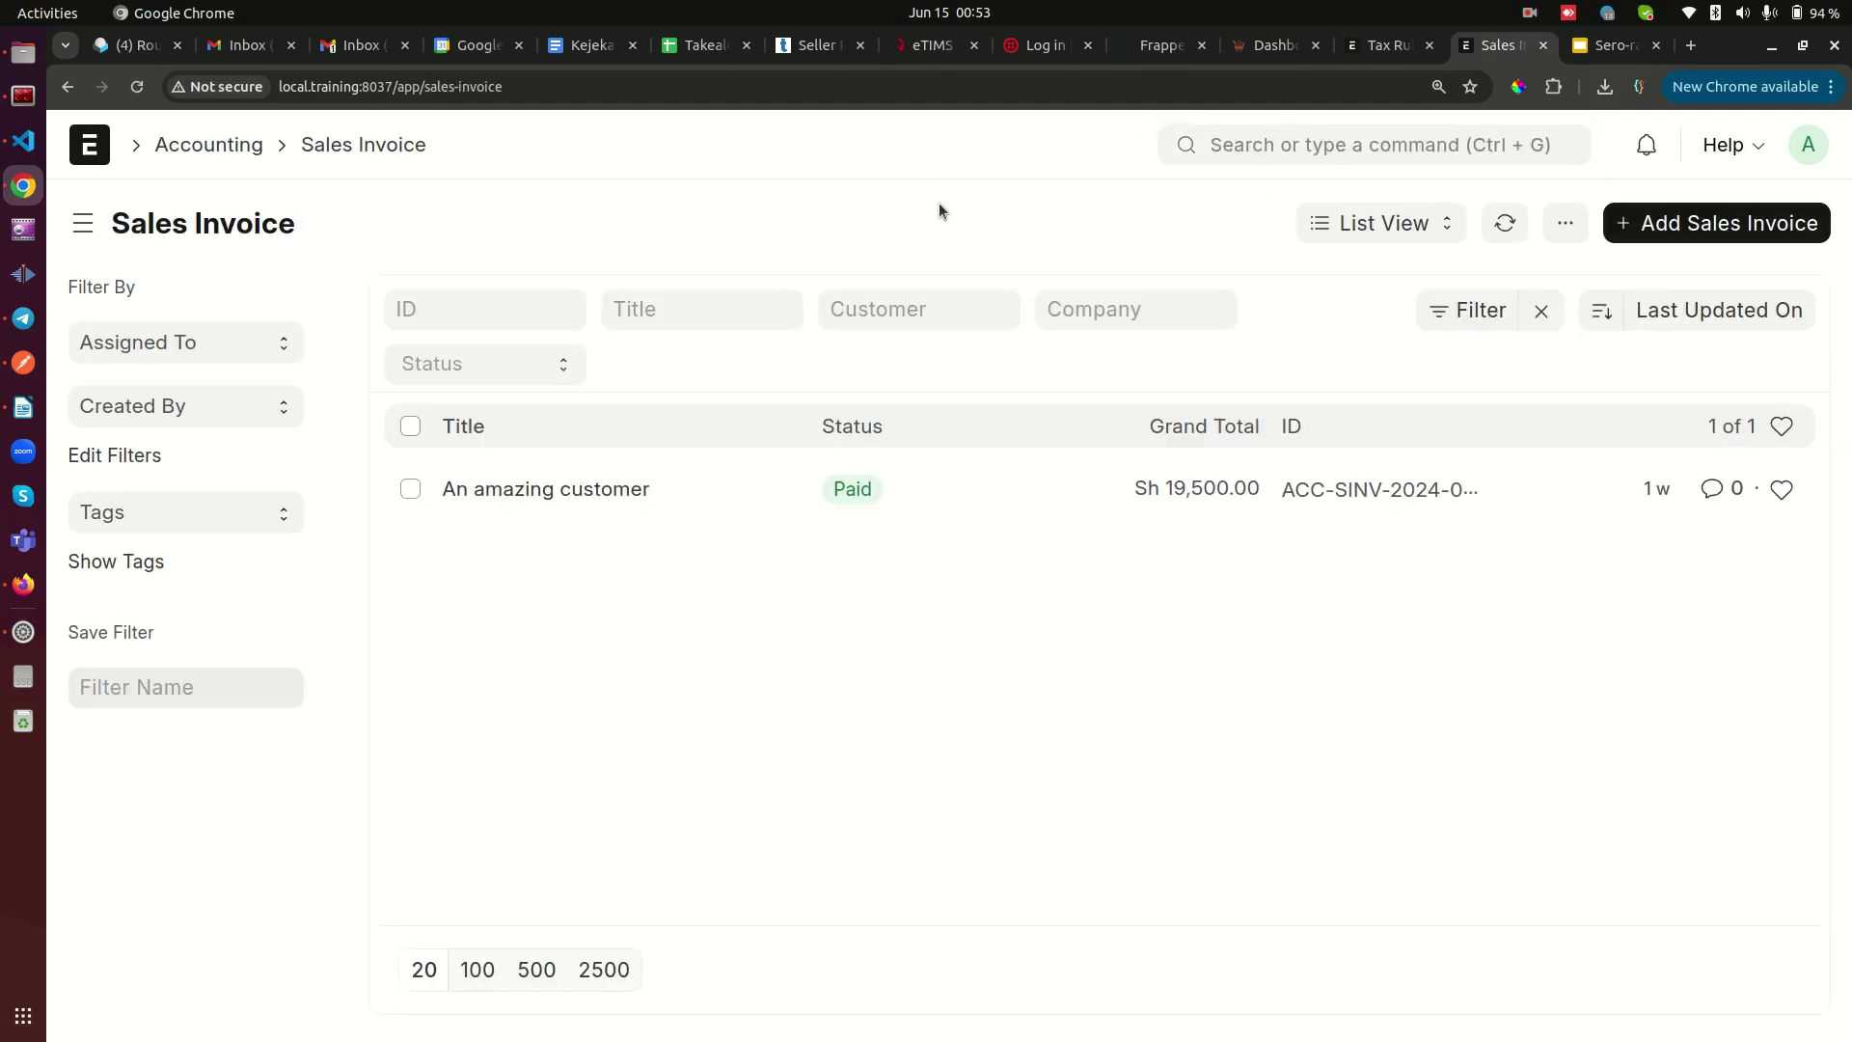
{"action": "left_click", "coordinate": [1765, 223]}
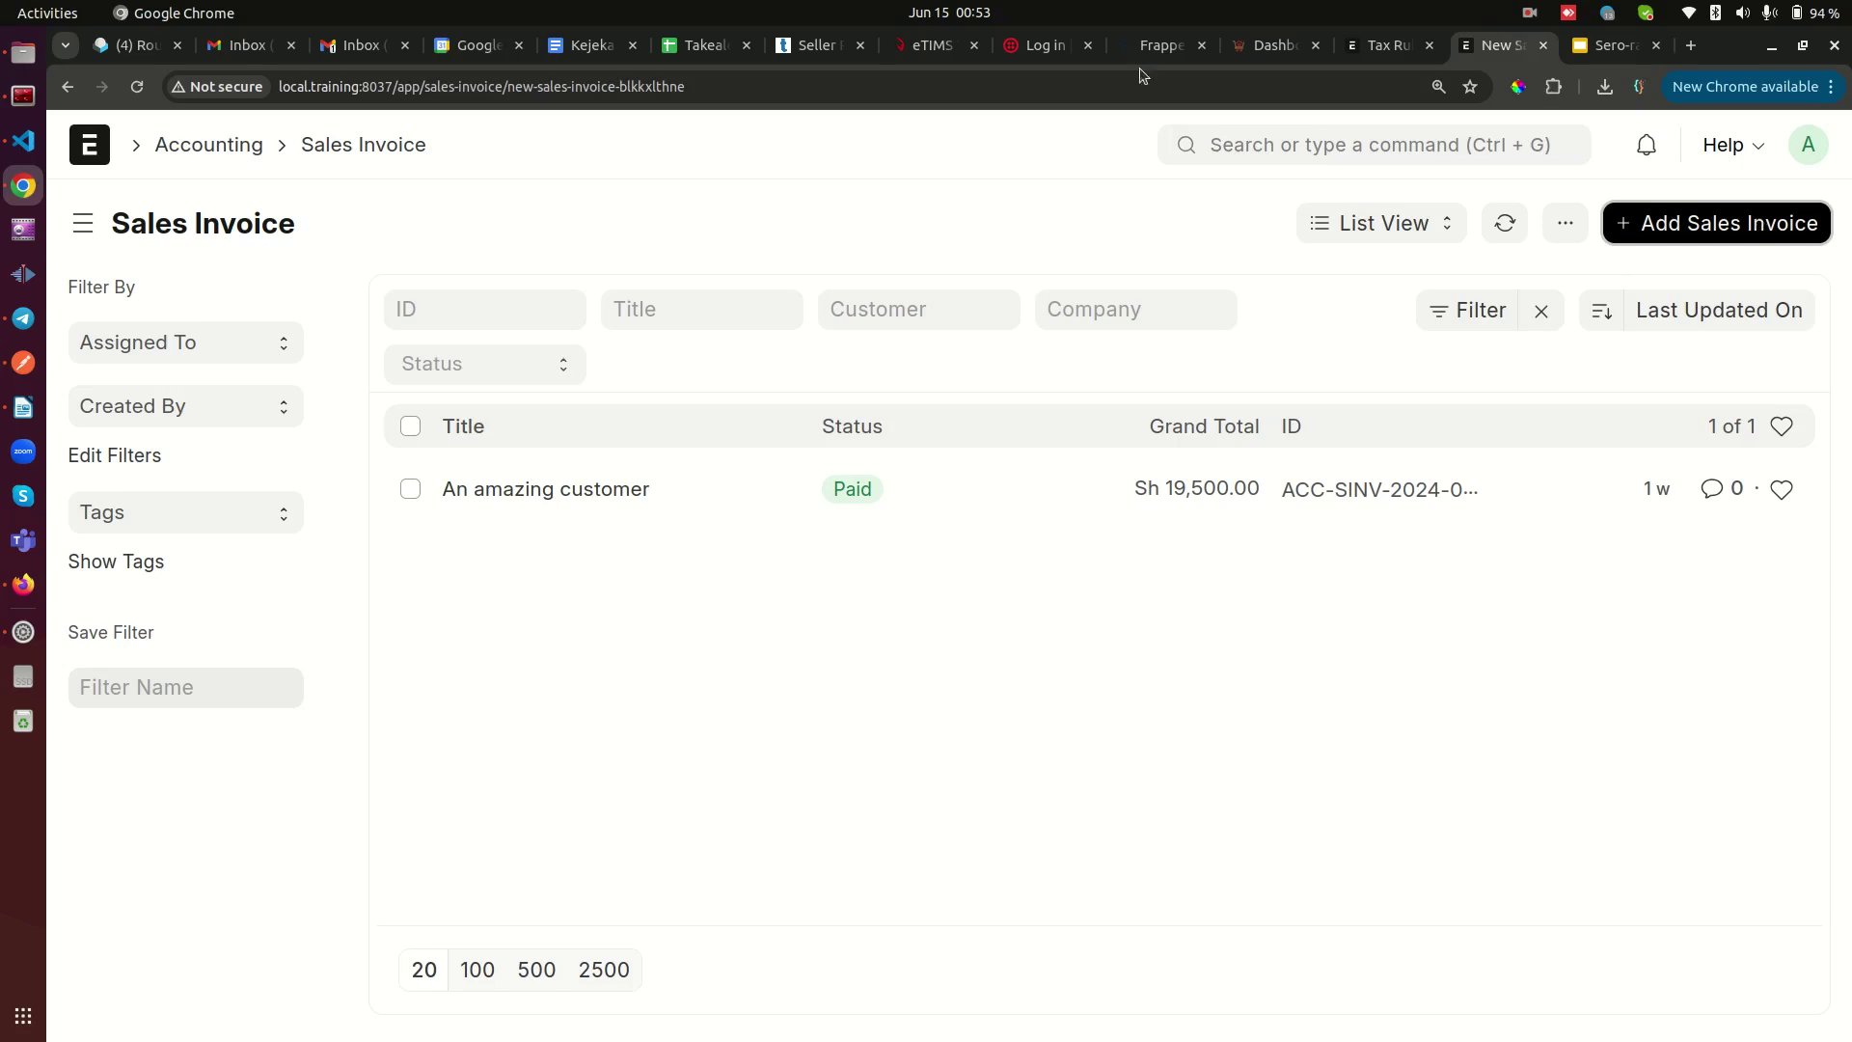
- Bill the invoice to Sample Tax Exempt Customer
{"action": "left_click", "coordinate": [143, 509]}
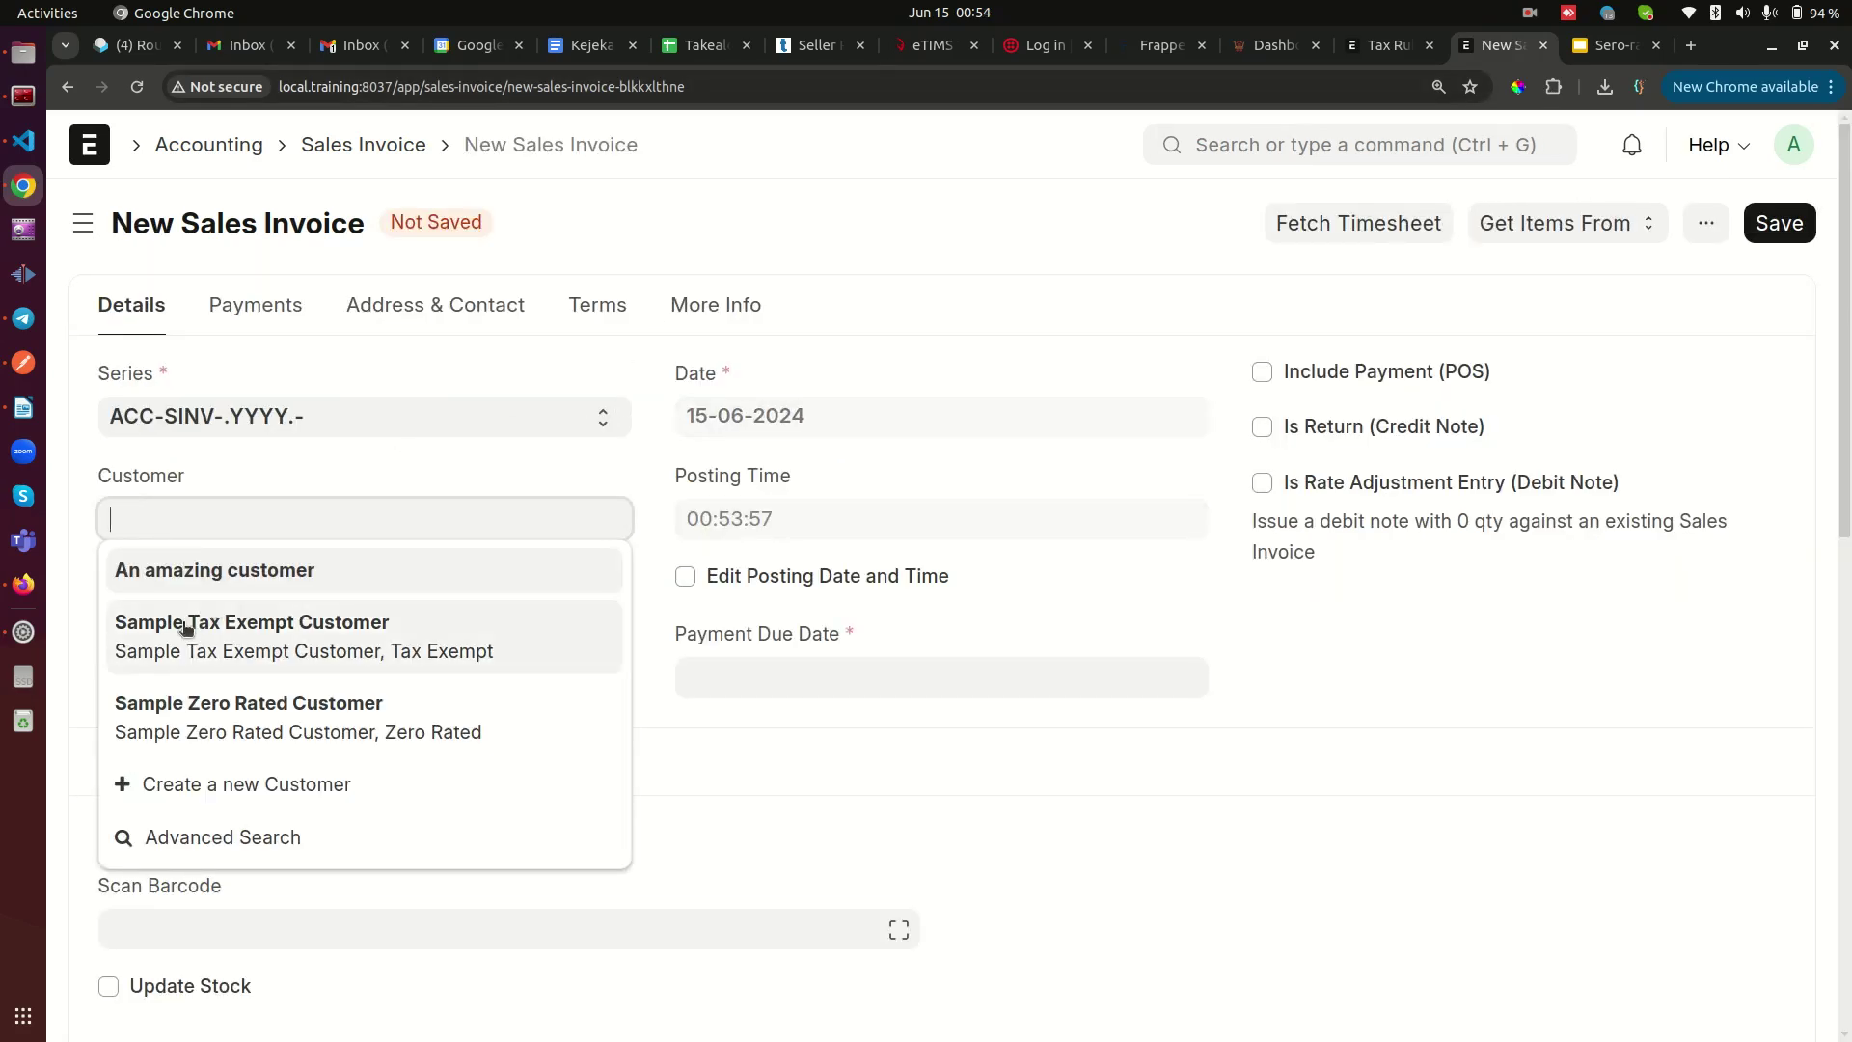
{"action": "left_click", "coordinate": [271, 645]}
{"action": "scroll", "coordinate": [372, 622], "scroll_direction": "down", "scroll_amount": 3}
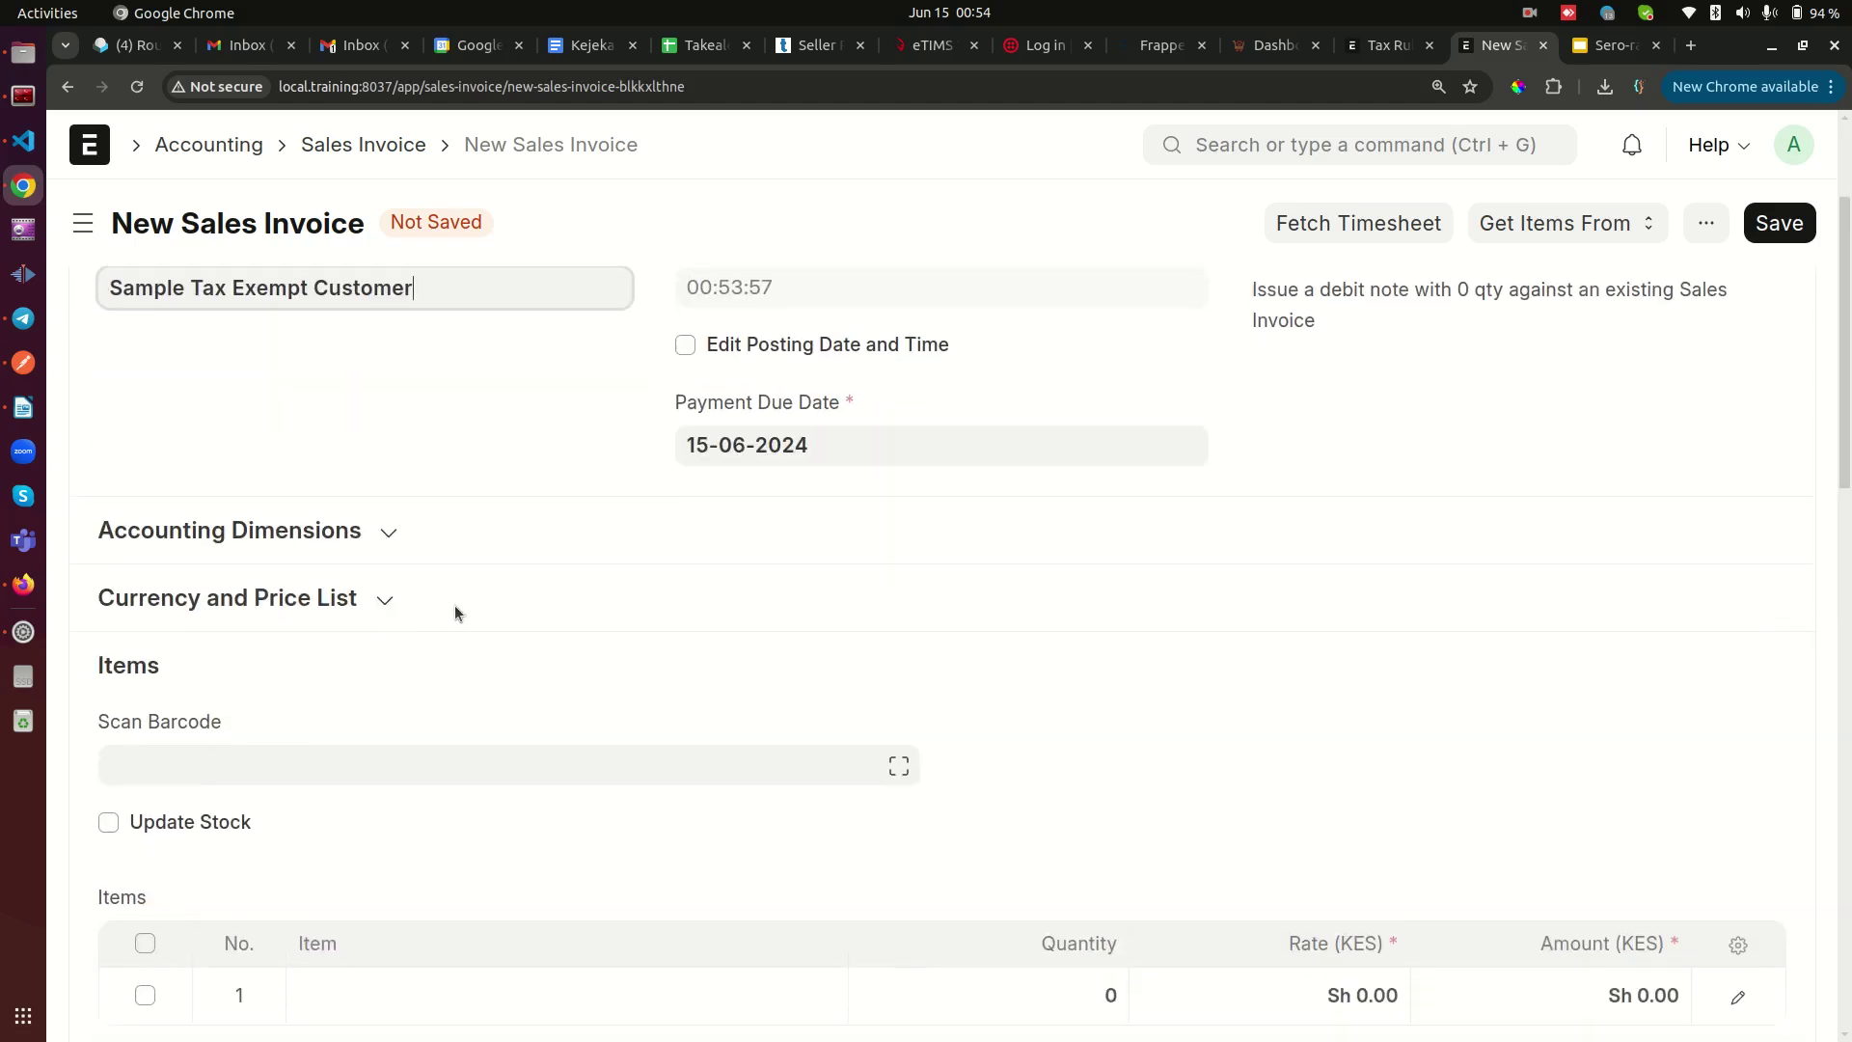
{"action": "scroll", "coordinate": [454, 605], "scroll_direction": "down", "scroll_amount": 6}
{"action": "scroll", "coordinate": [483, 603], "scroll_direction": "down", "scroll_amount": 4}
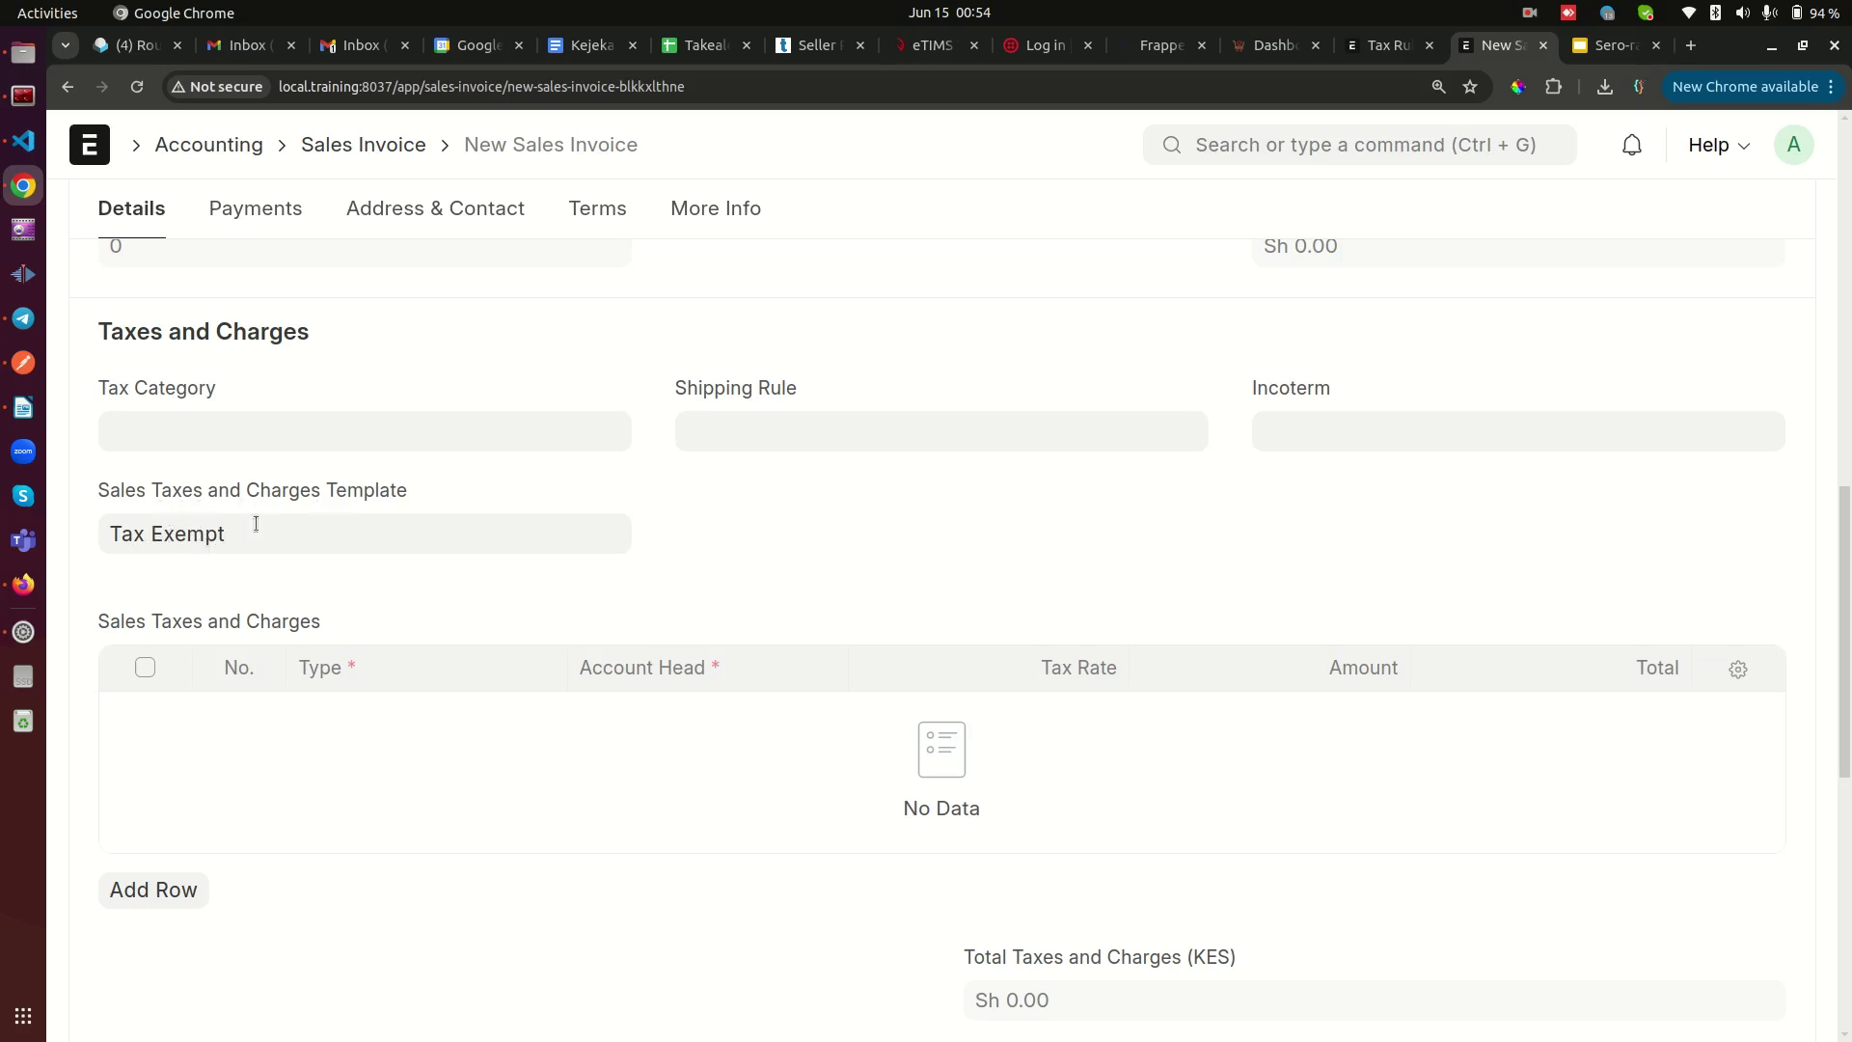
{"action": "scroll", "coordinate": [660, 529], "scroll_direction": "up", "scroll_amount": 4}
{"action": "scroll", "coordinate": [660, 528], "scroll_direction": "up", "scroll_amount": 4}
- Add Sample Item One and check the applied Tax Exempt taxes and charges
{"action": "left_click", "coordinate": [372, 763]}
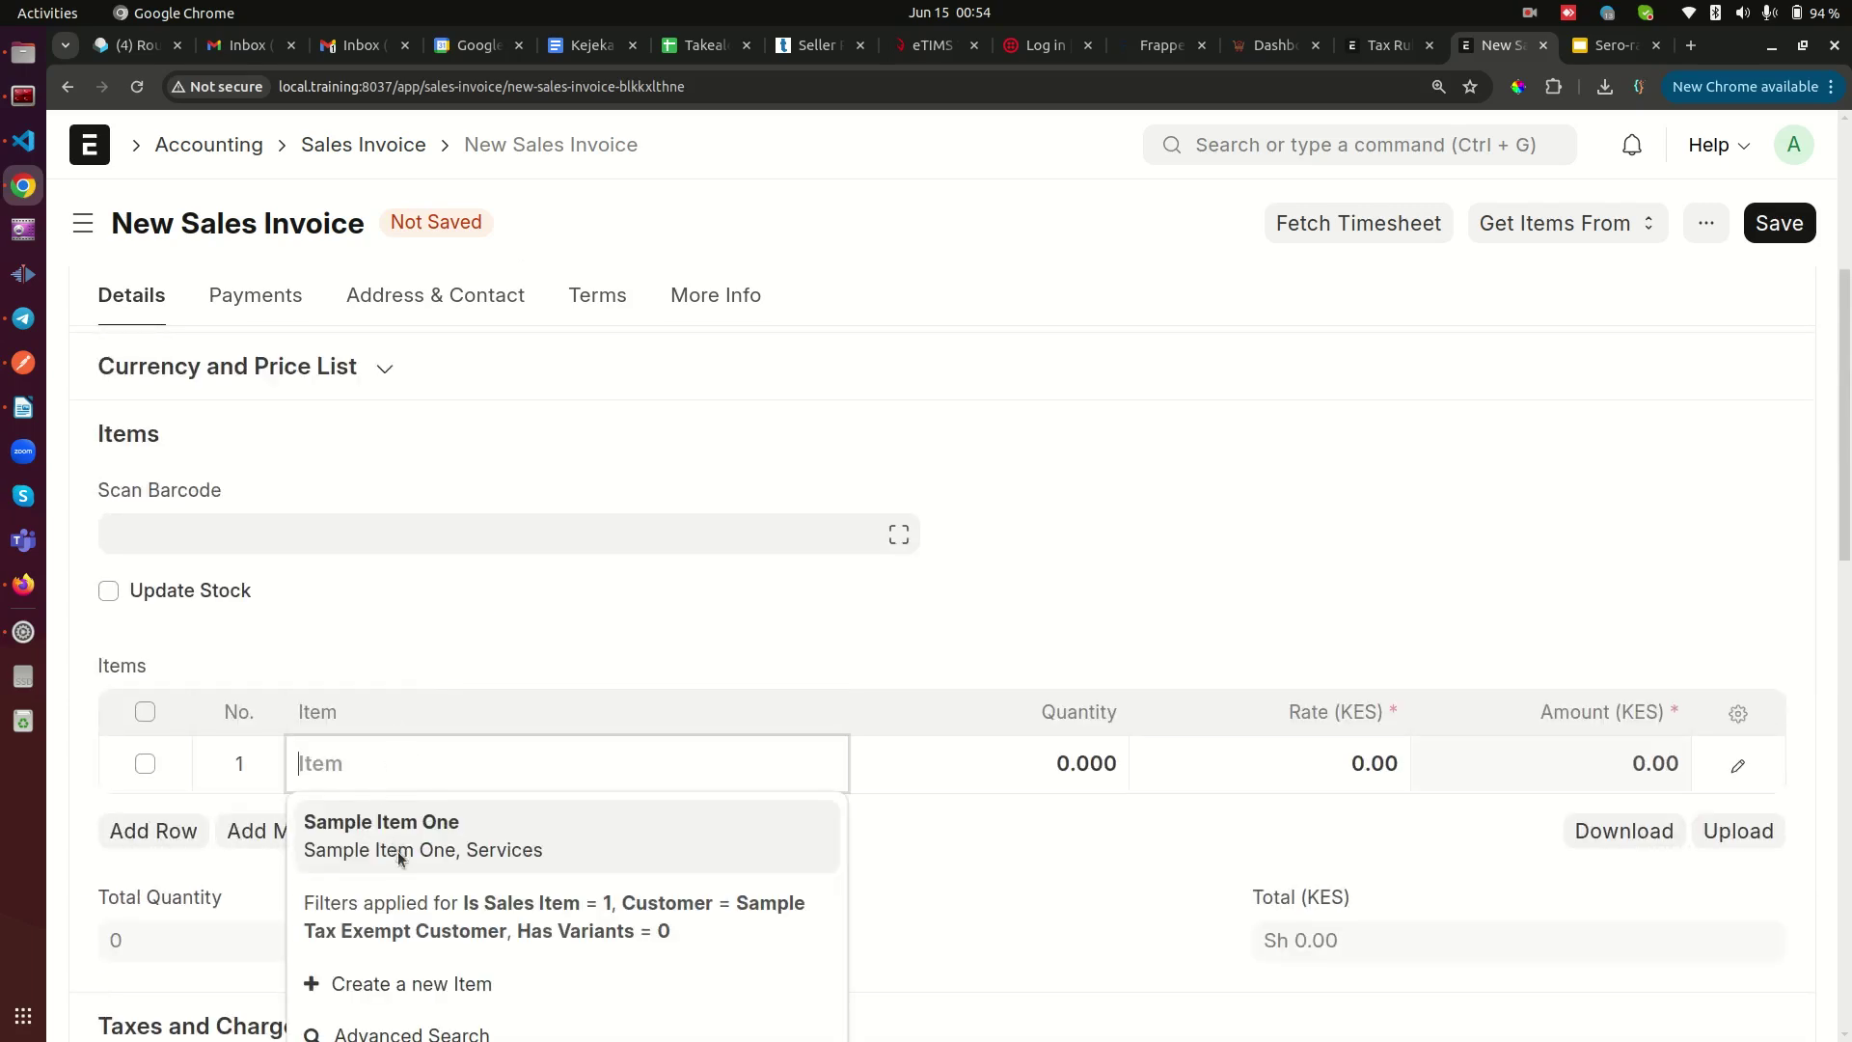
{"action": "left_click", "coordinate": [393, 849]}
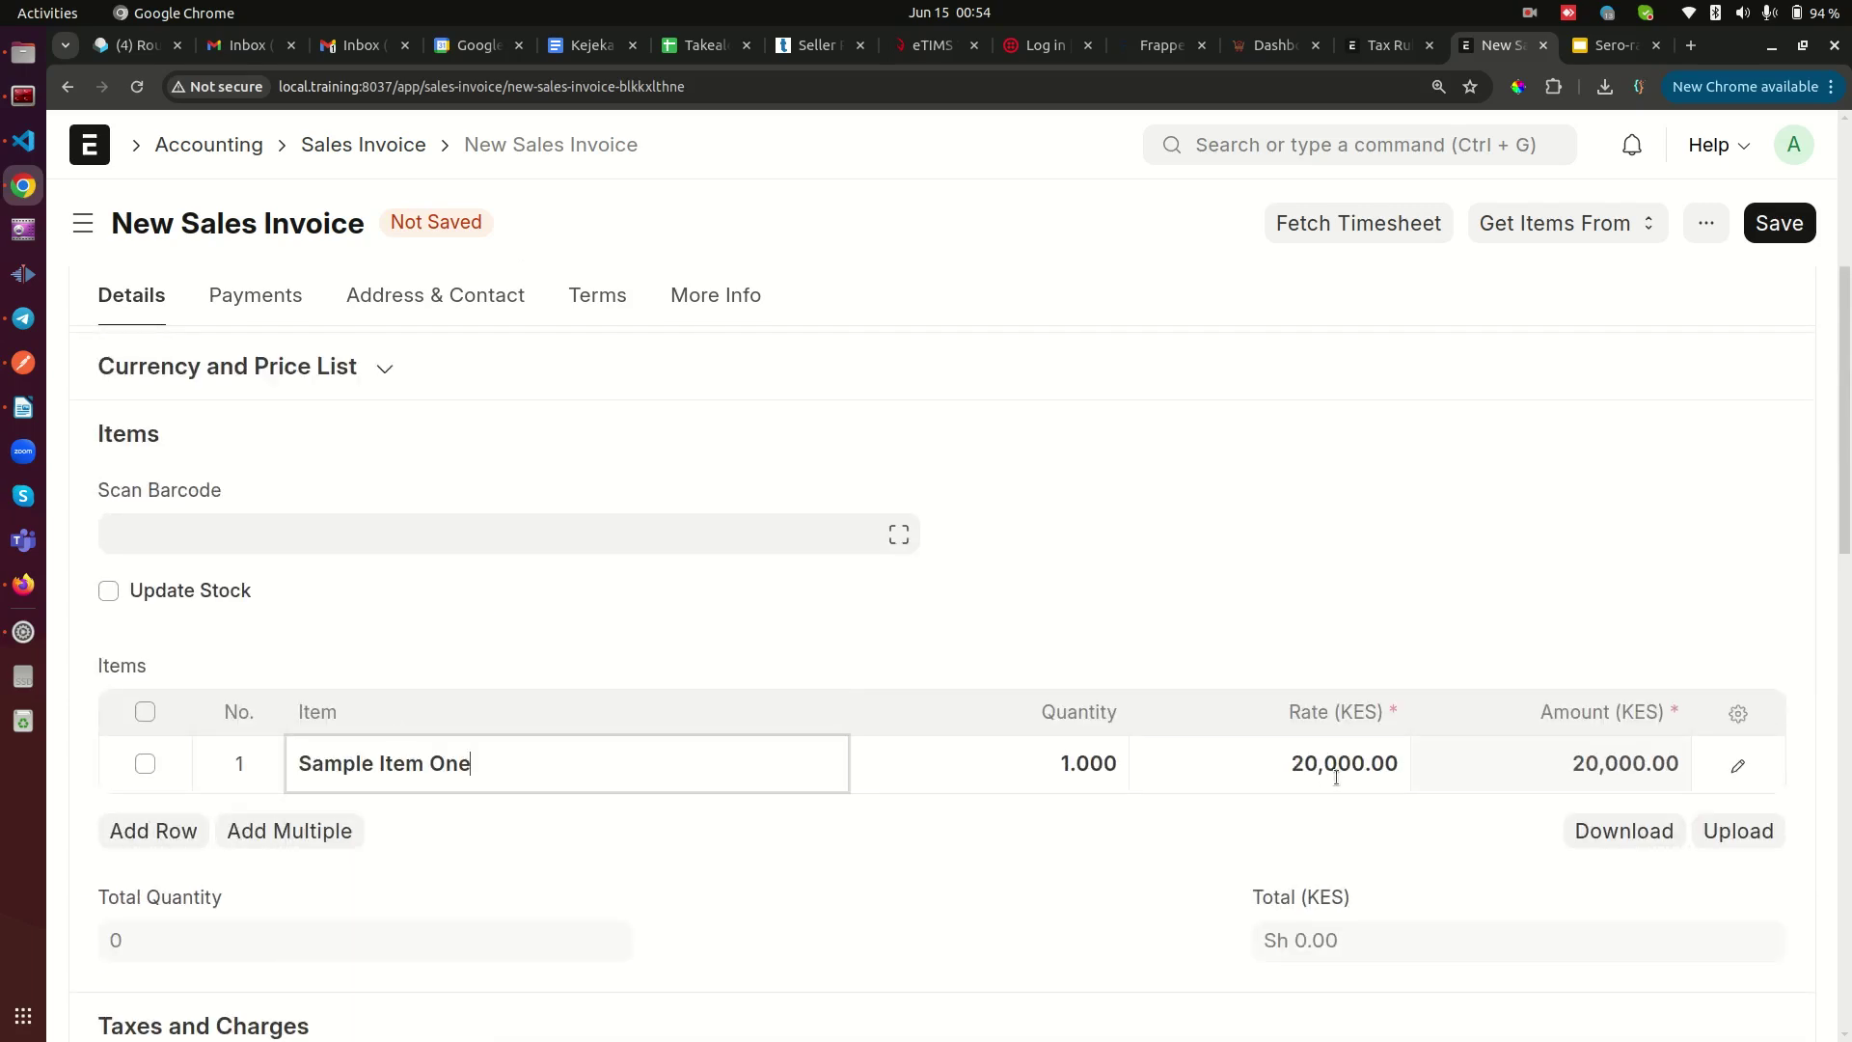
{"action": "scroll", "coordinate": [1336, 777], "scroll_direction": "down", "scroll_amount": 8}
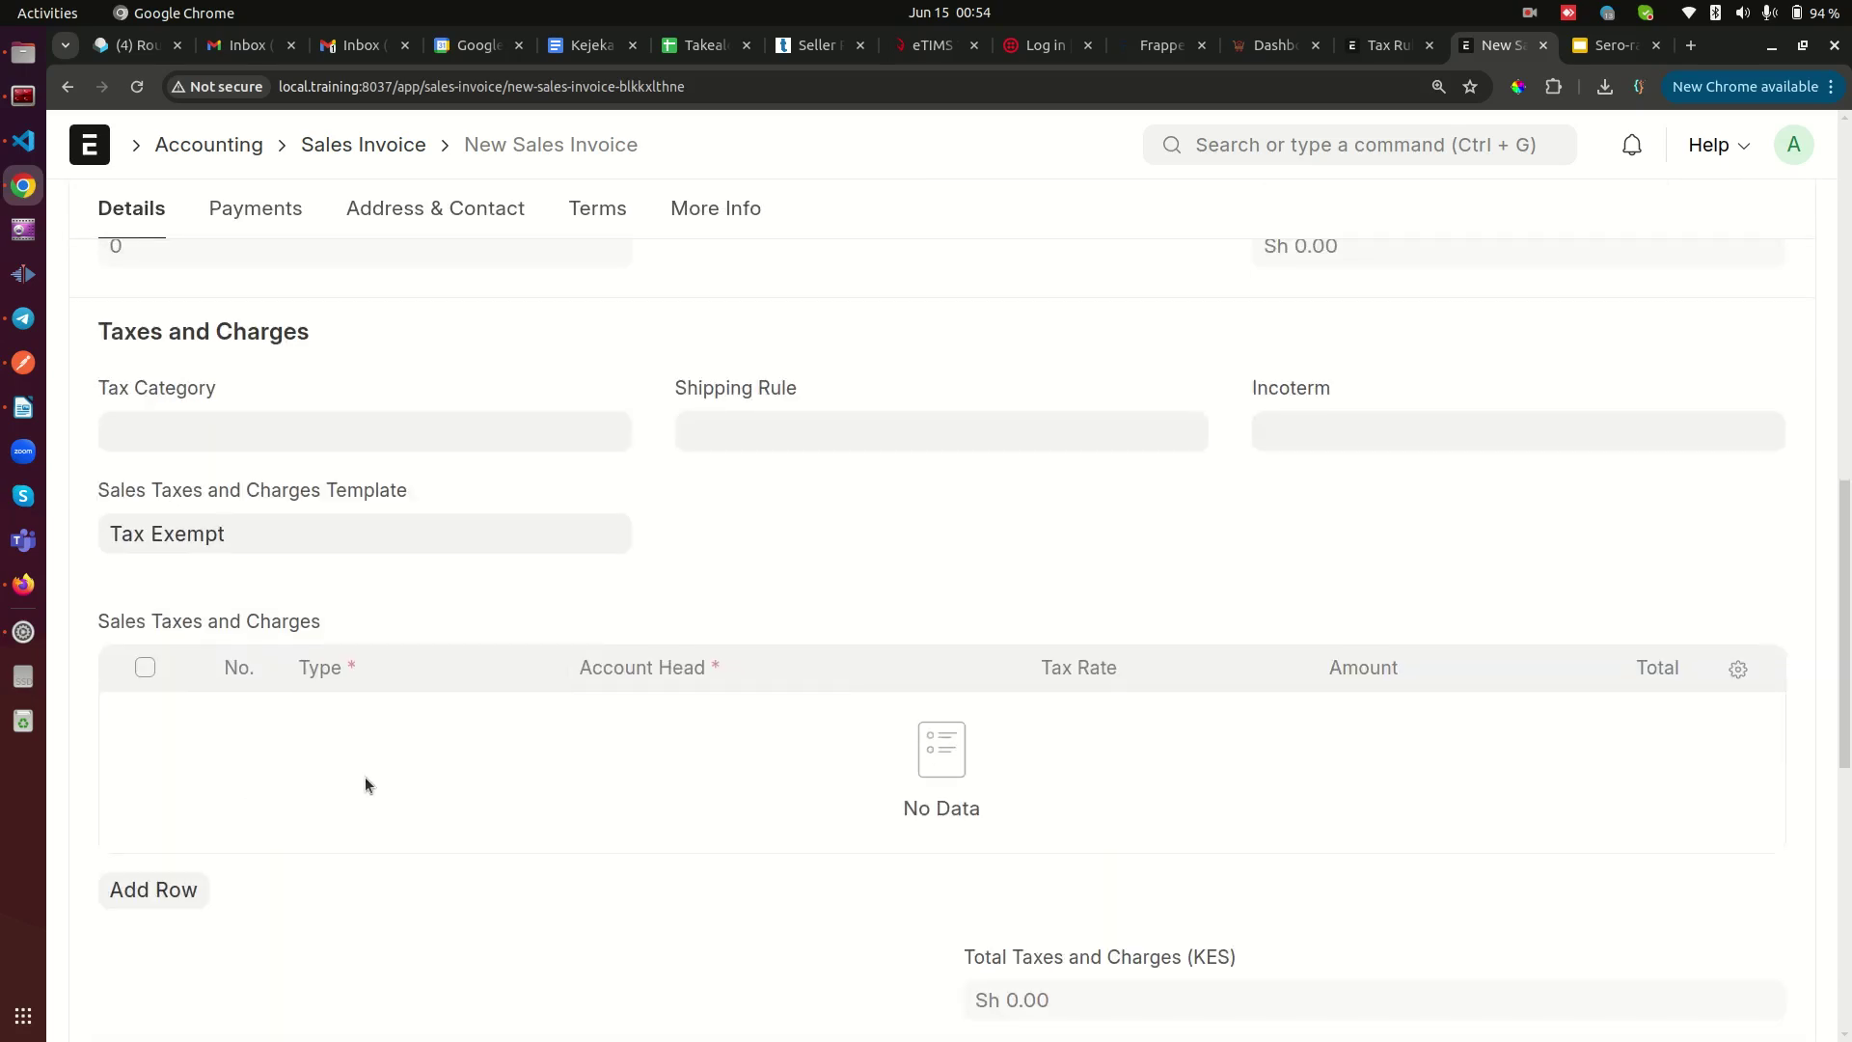
{"action": "scroll", "coordinate": [365, 780], "scroll_direction": "up", "scroll_amount": 10}
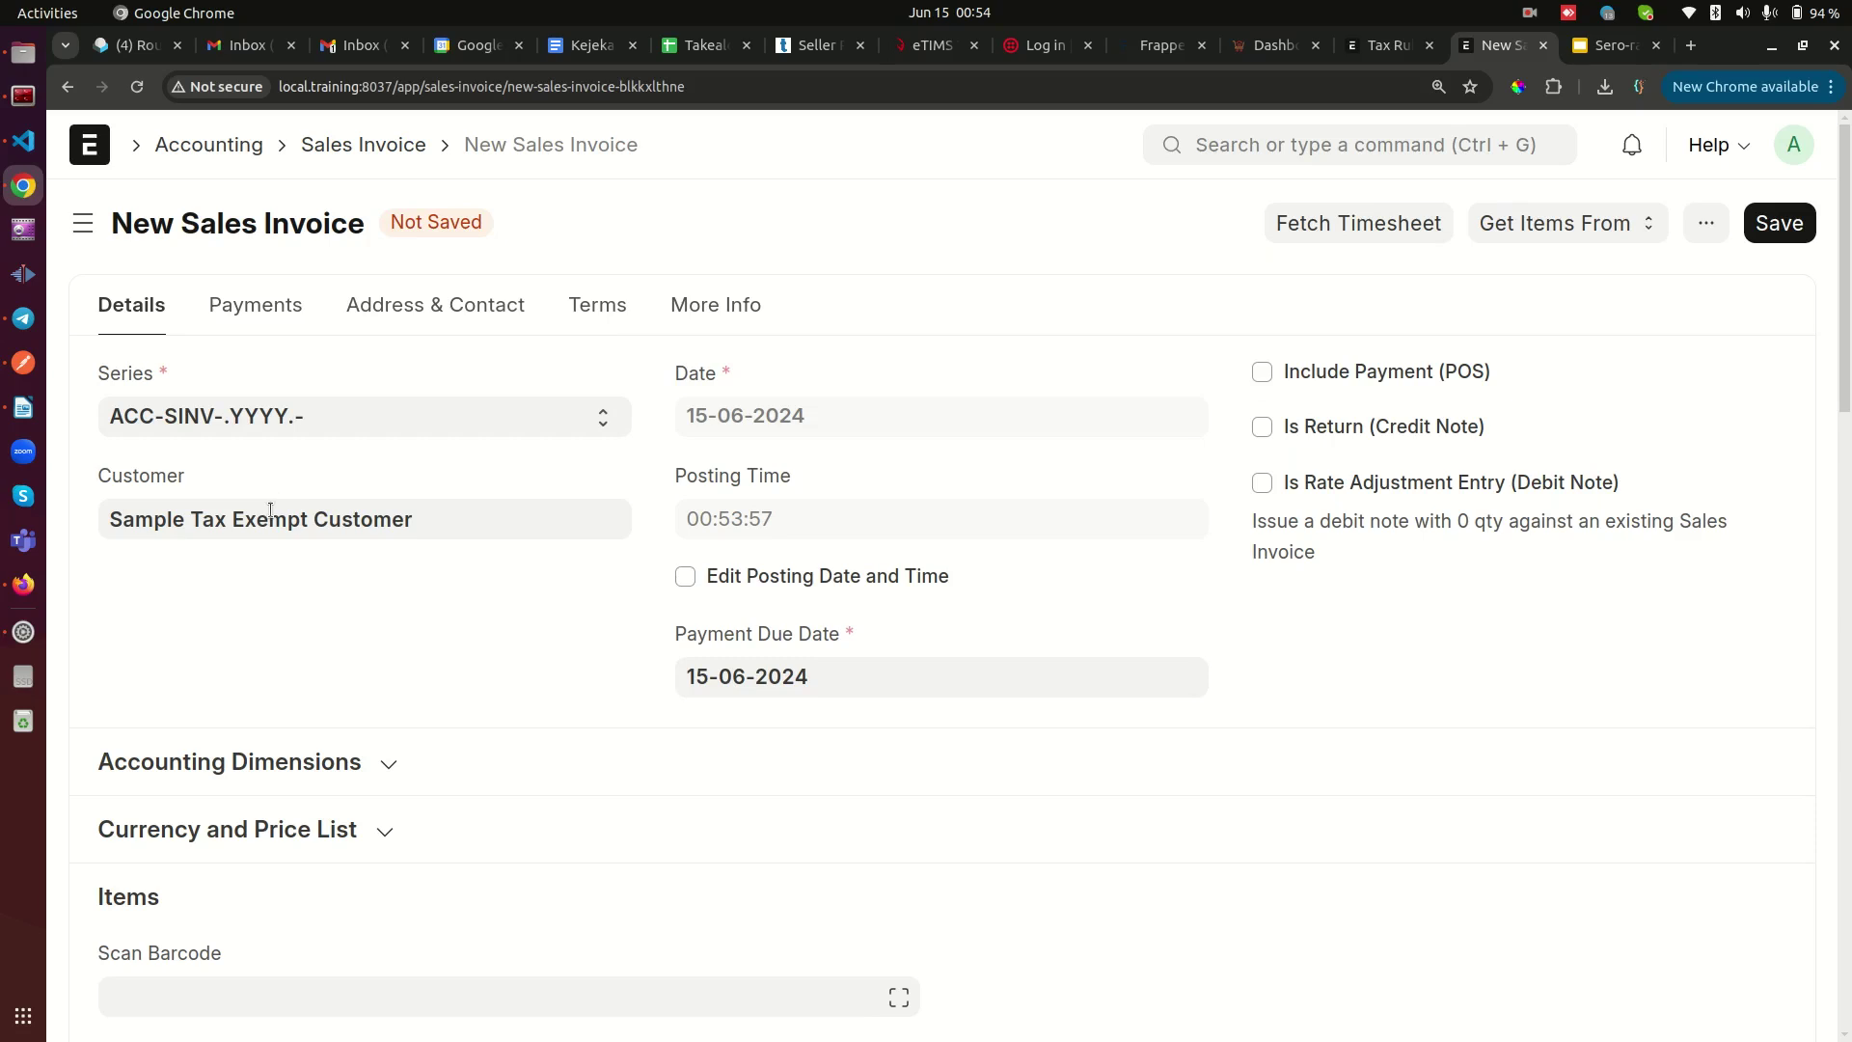
- Replace the customer with Sample Zero Rated Customer and review the resulting Zero-rated VAT row
{"action": "triple_click", "coordinate": [270, 509]}
{"action": "key", "text": "BackSpace"}
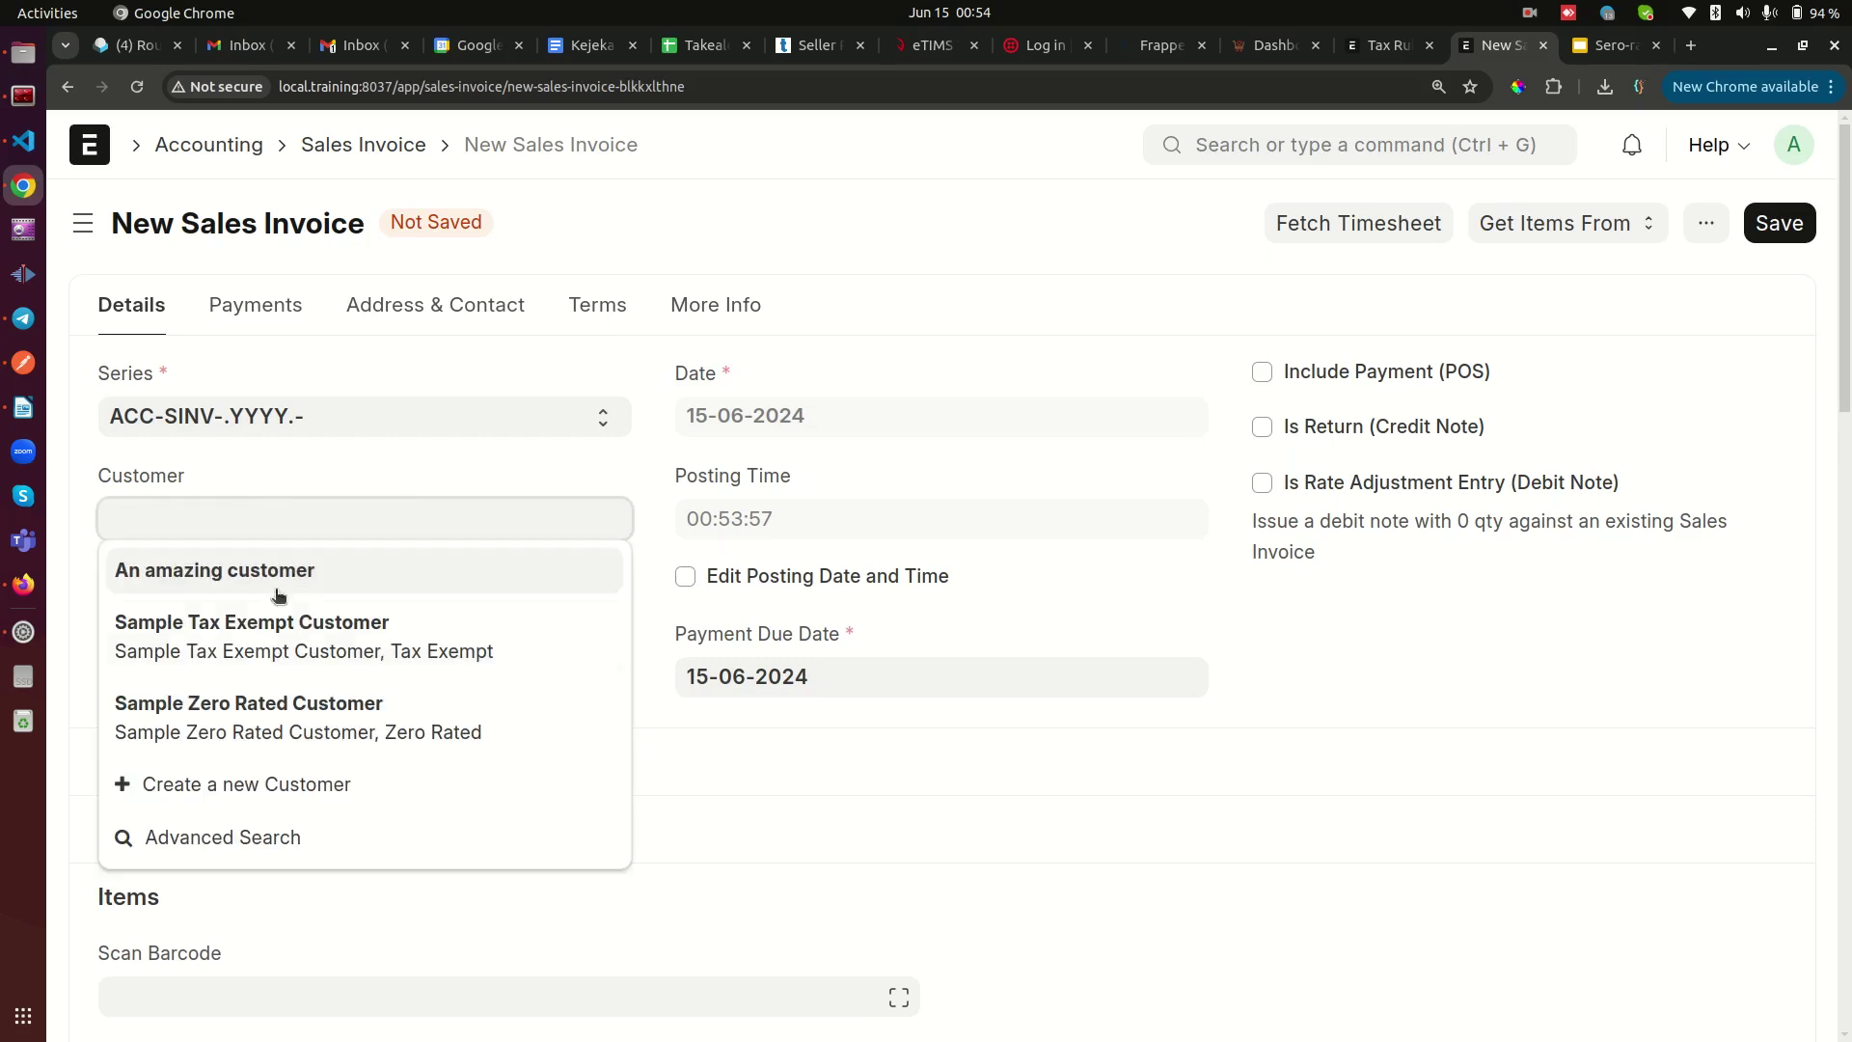
{"action": "left_click", "coordinate": [209, 719]}
{"action": "scroll", "coordinate": [407, 646], "scroll_direction": "down", "scroll_amount": 8}
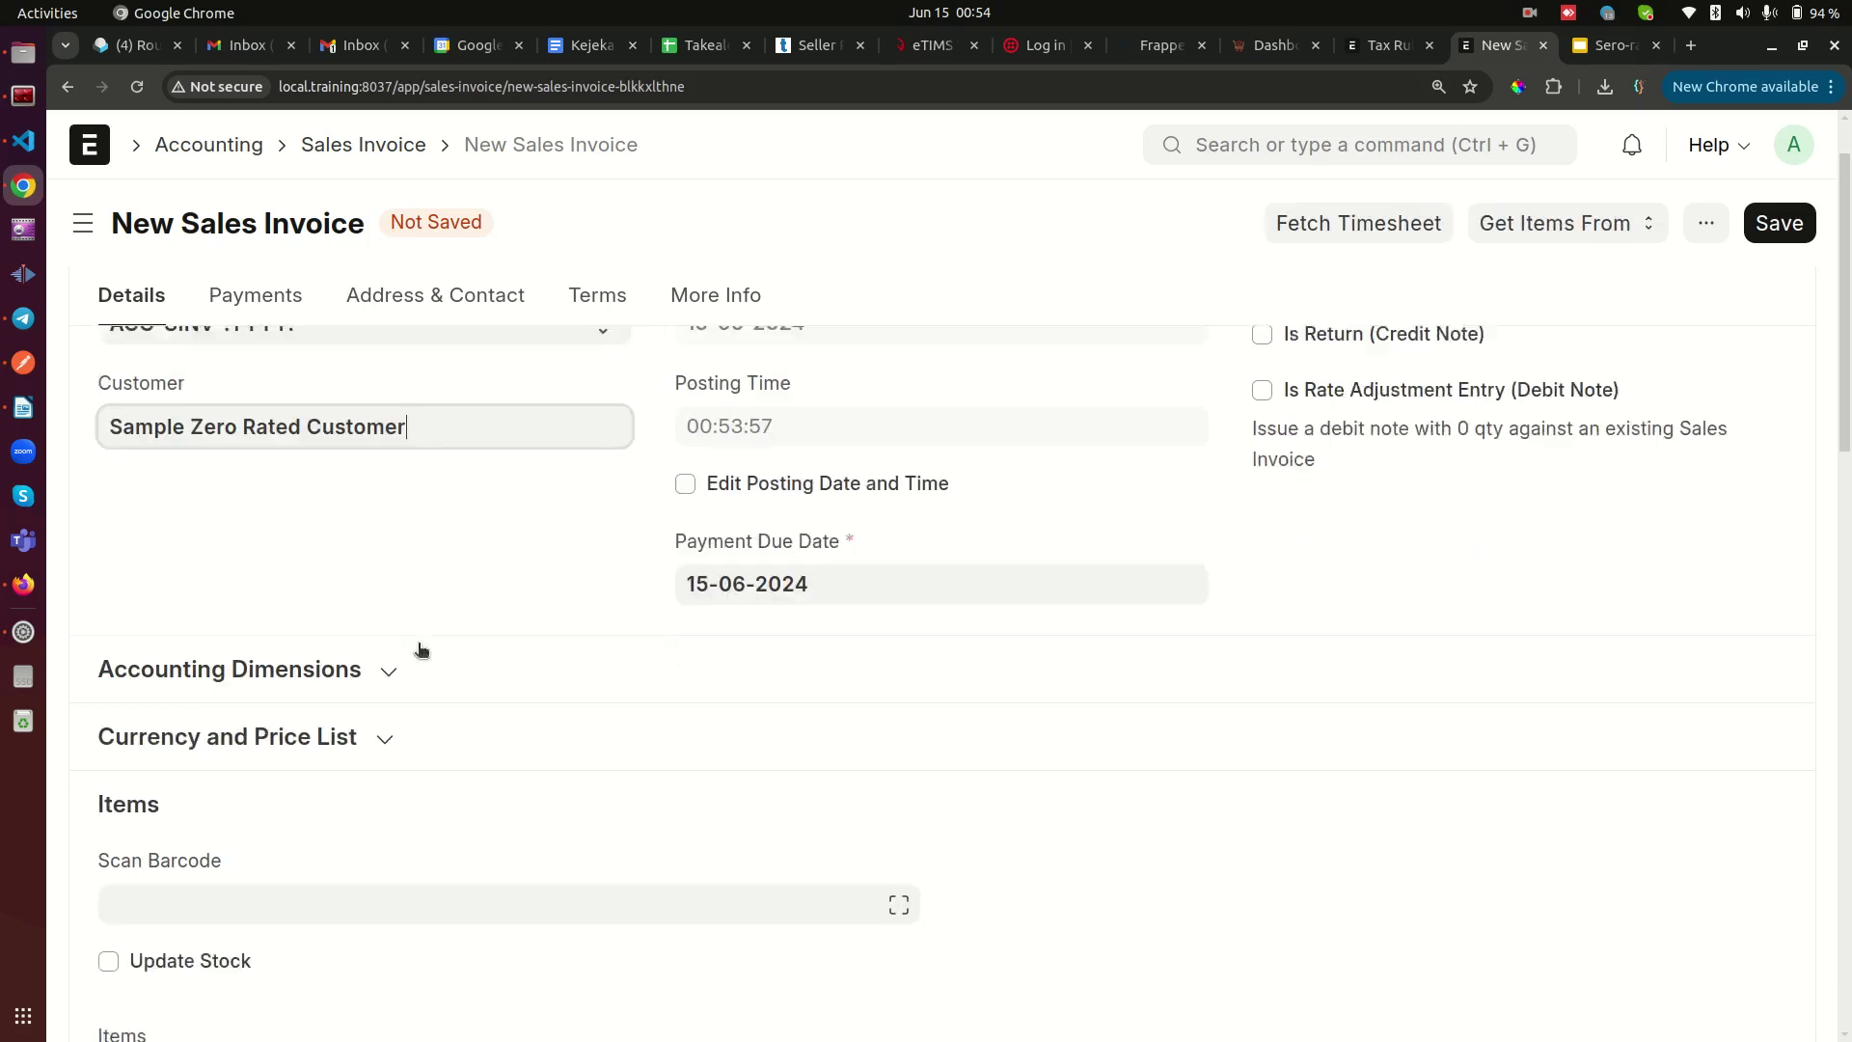
{"action": "scroll", "coordinate": [419, 644], "scroll_direction": "down", "scroll_amount": 5}
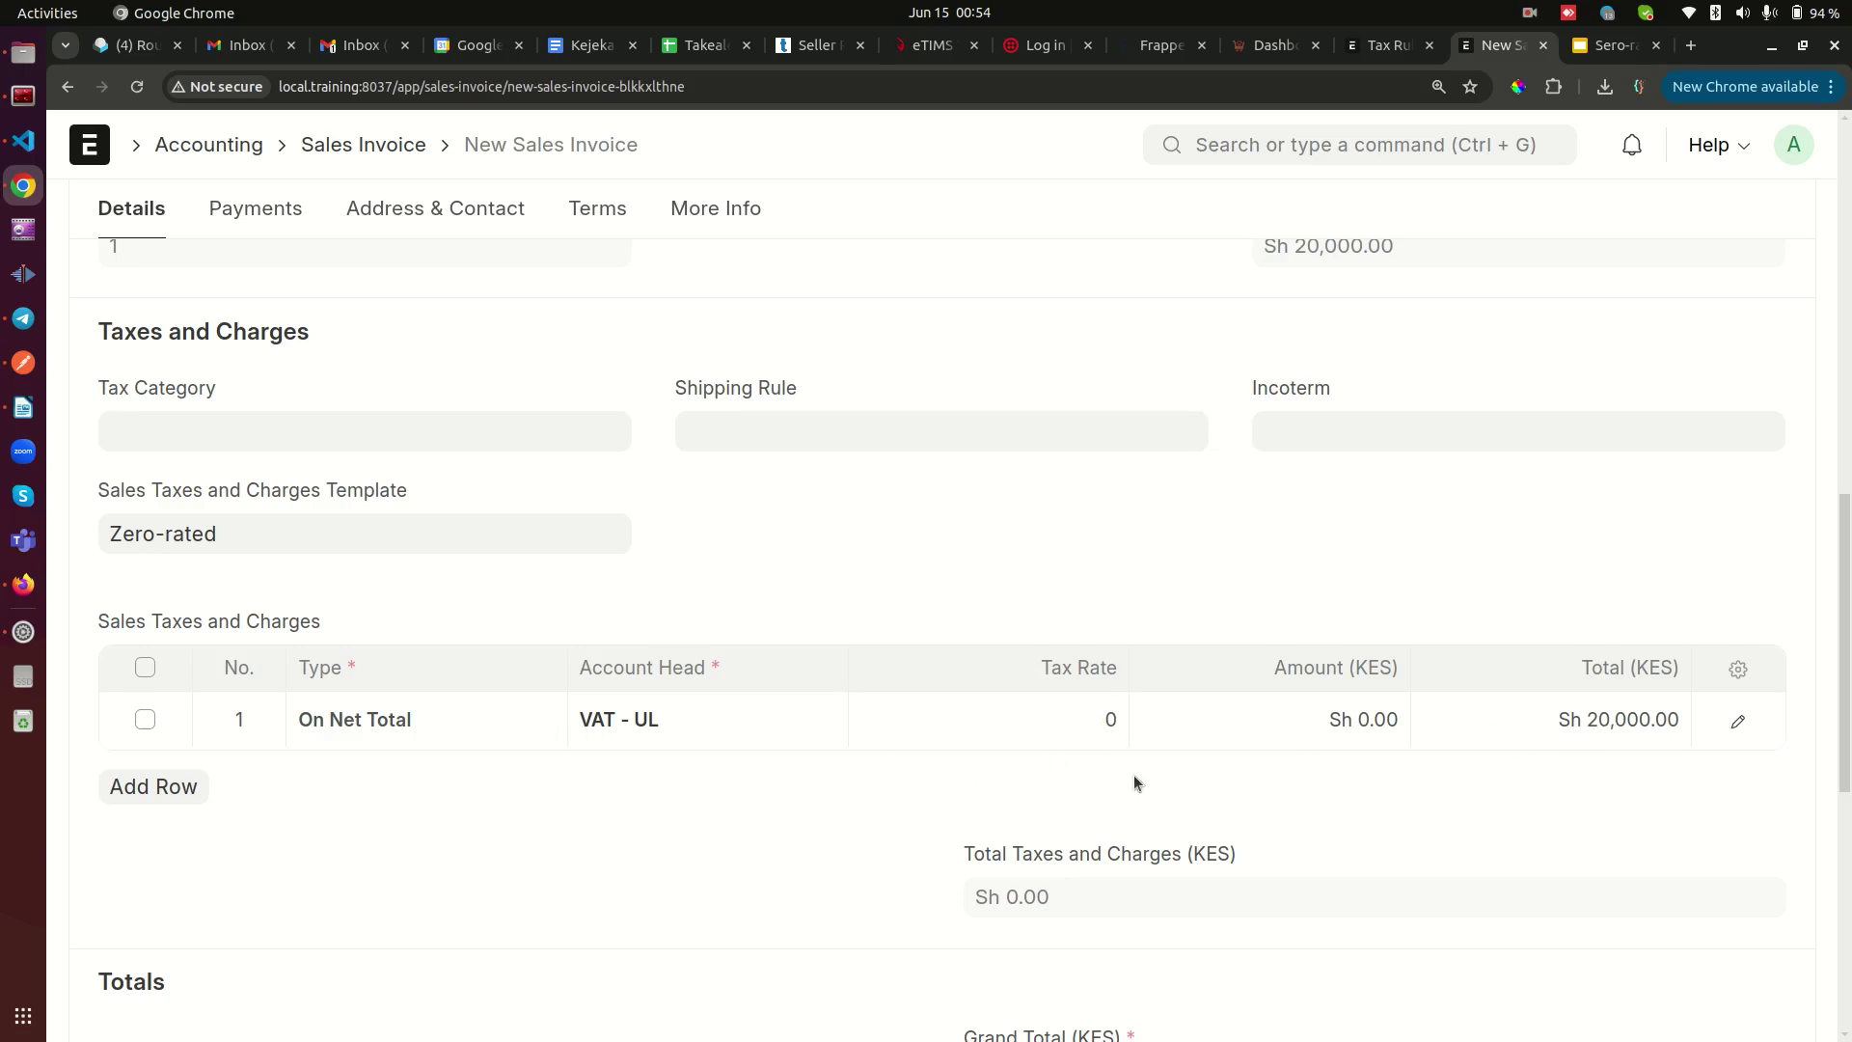
{"action": "scroll", "coordinate": [1133, 772], "scroll_direction": "up", "scroll_amount": 9}
{"action": "scroll", "coordinate": [1133, 769], "scroll_direction": "up", "scroll_amount": 3}
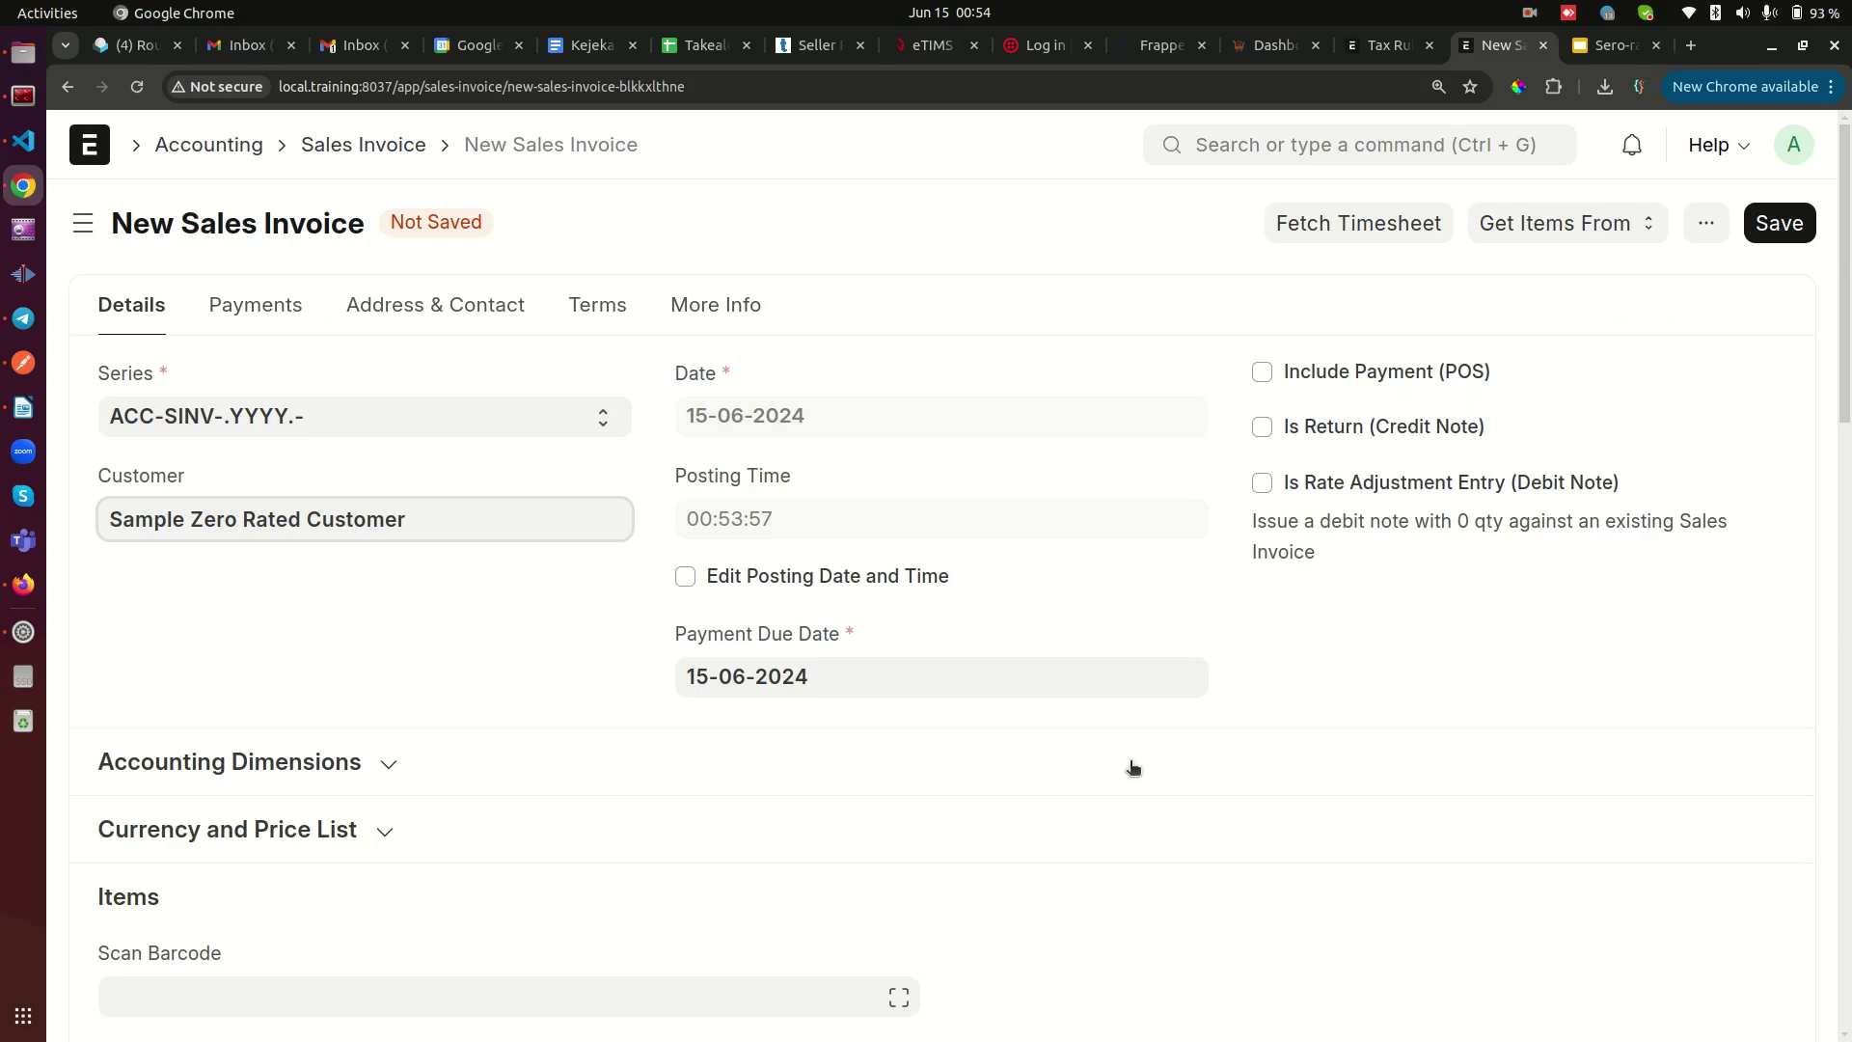
{"action": "key", "text": "ctrl+minus"}
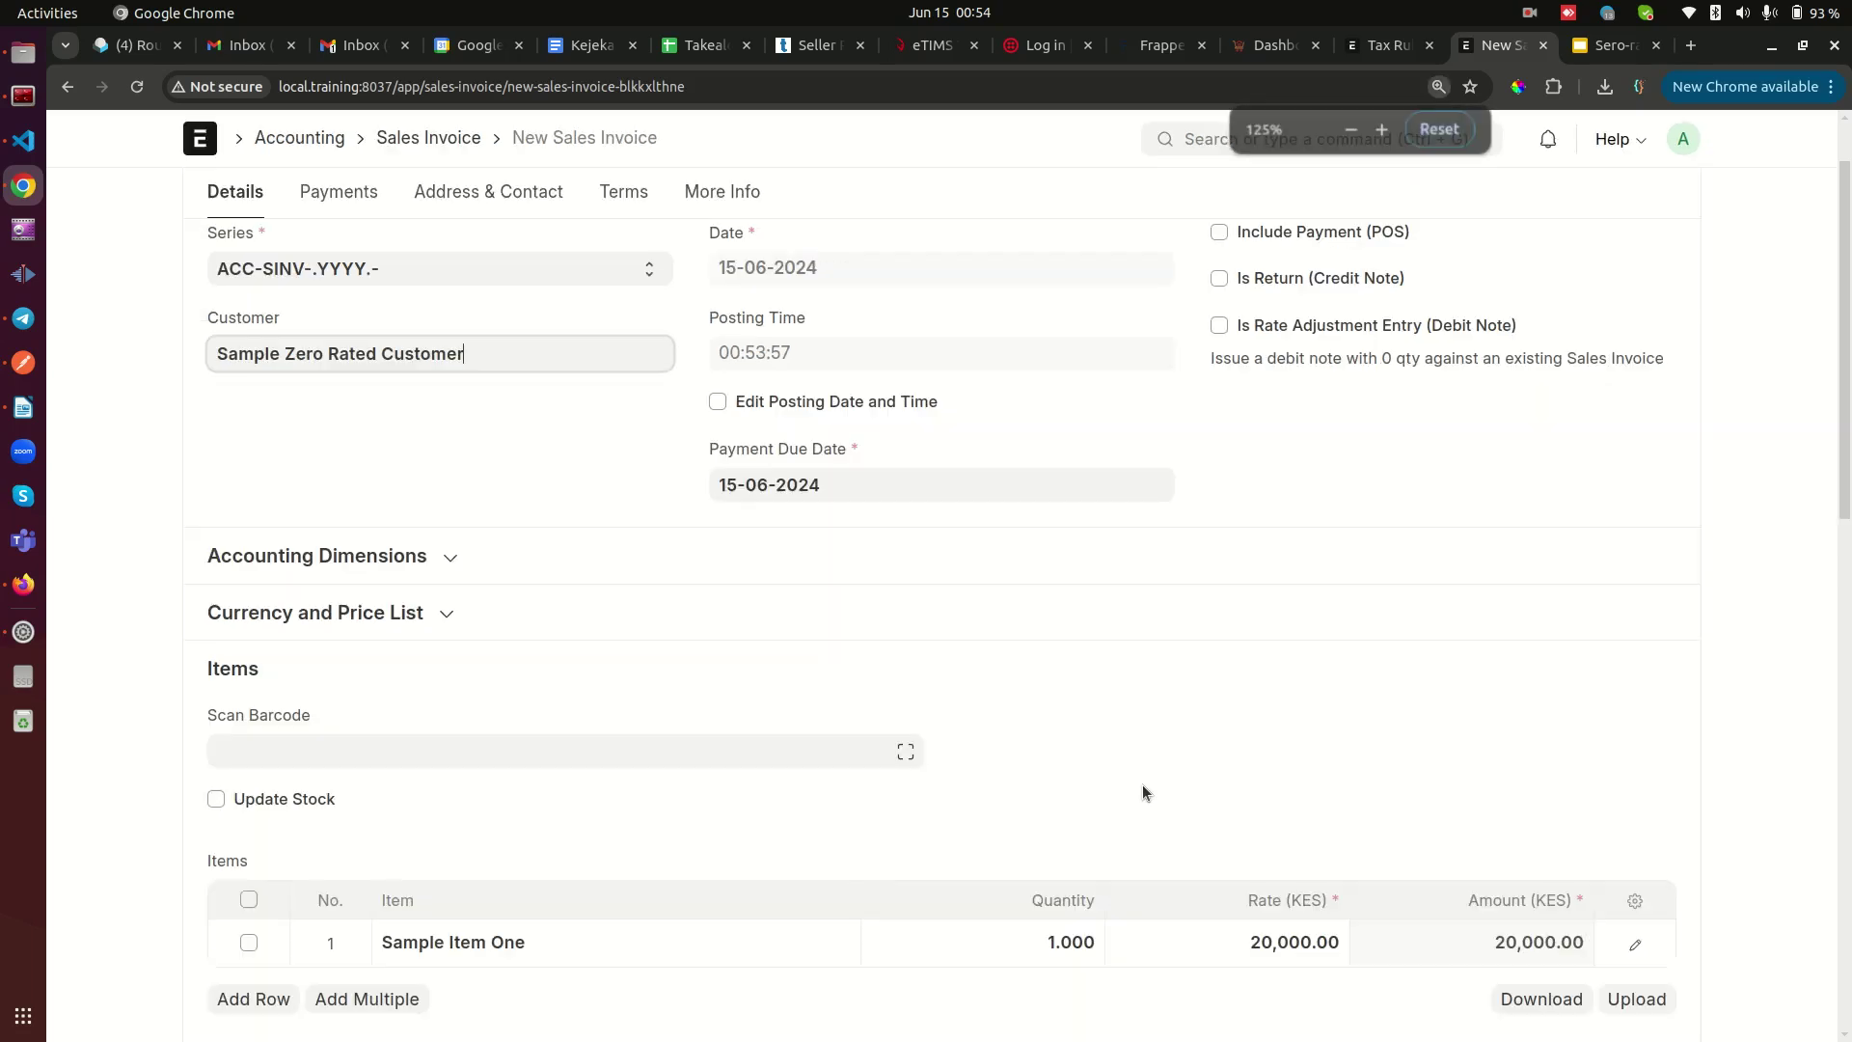
{"action": "key", "text": "ctrl+minus"}
{"action": "key", "text": "ctrl+minus"}
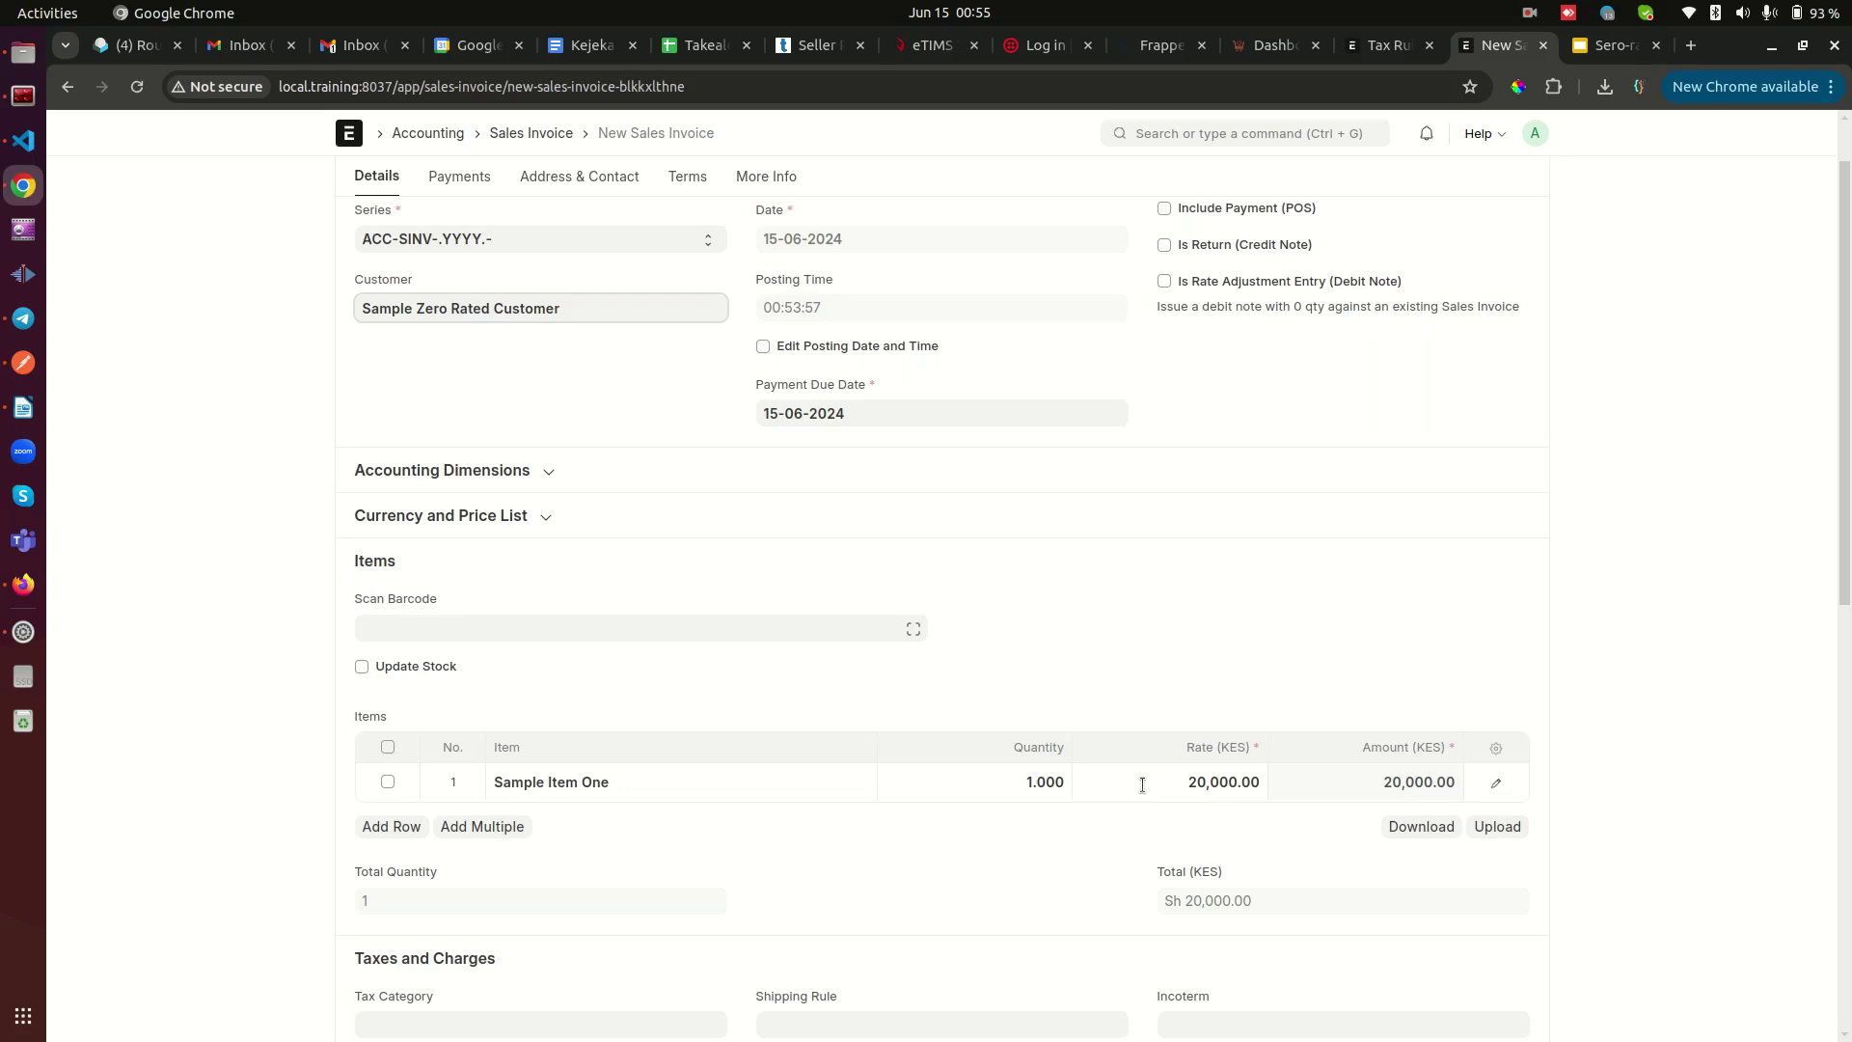
{"action": "left_click", "coordinate": [141, 470]}
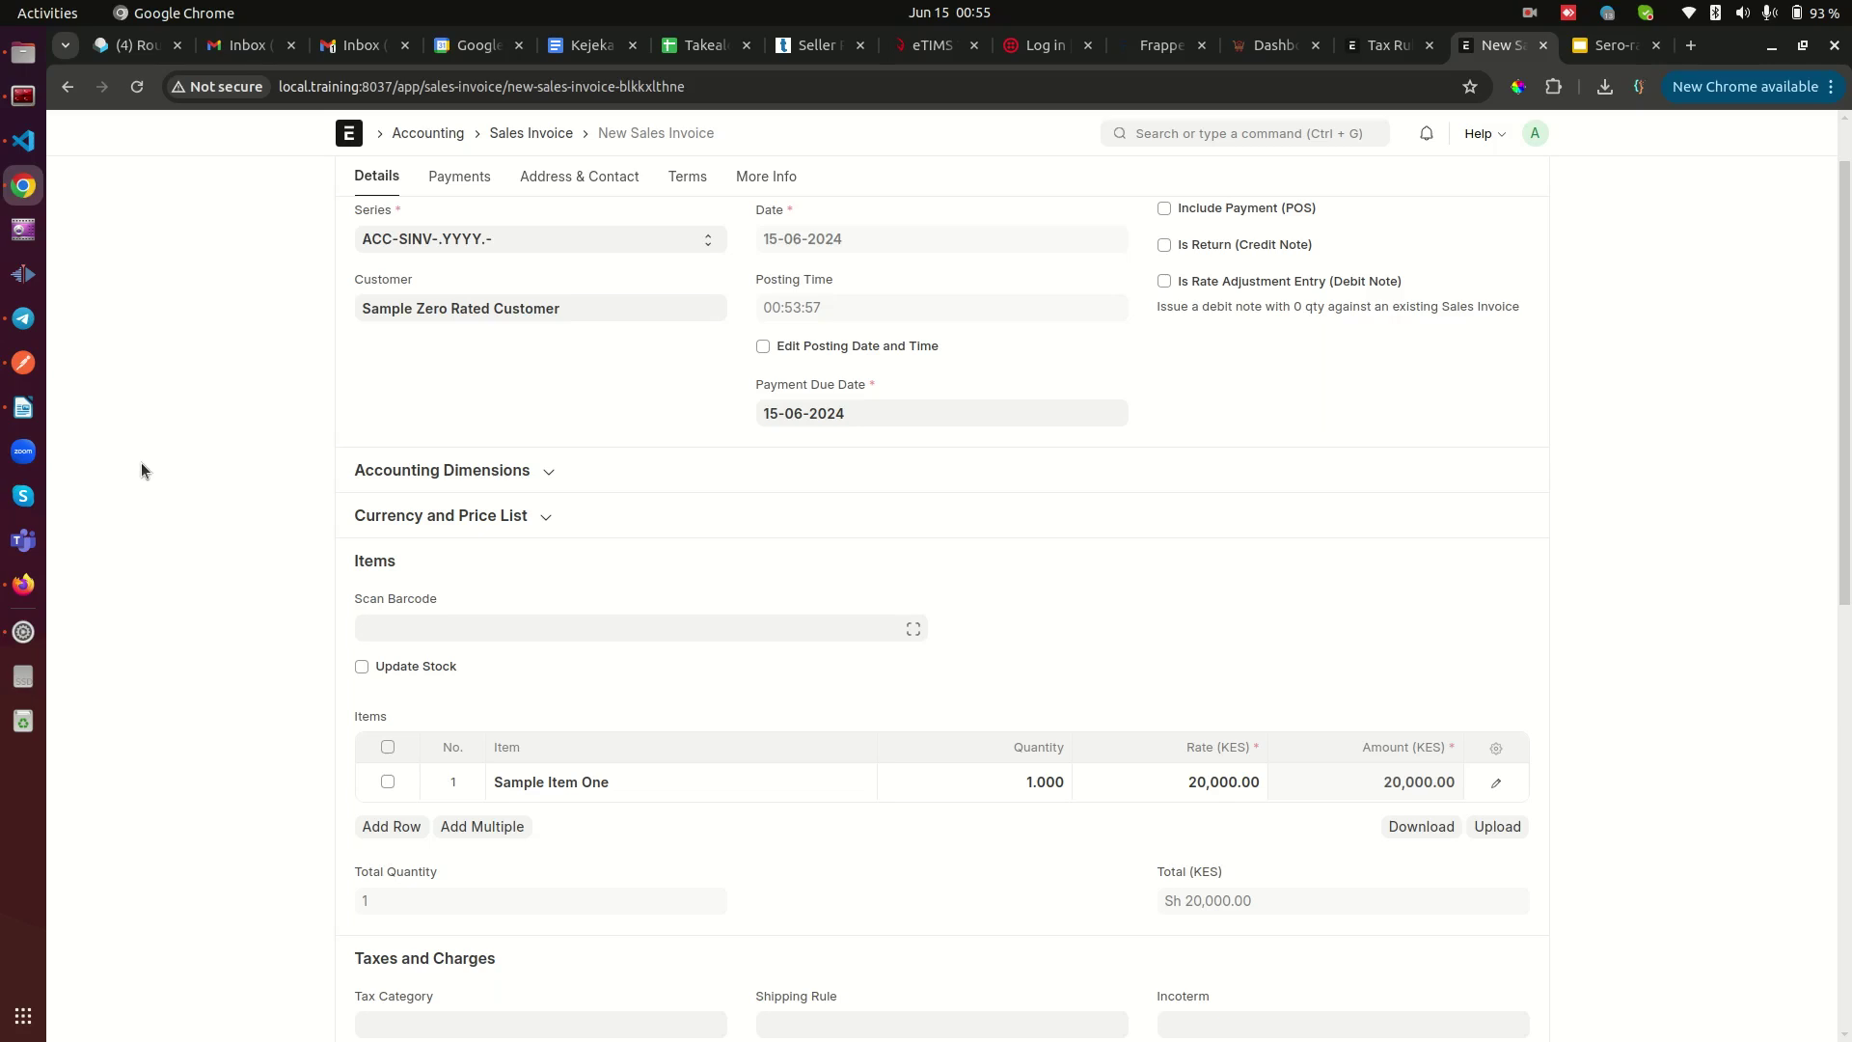
{"action": "left_click", "coordinate": [1690, 45]}
- Load codewithkarani.com in the new tab and check its address
{"action": "type", "text": "code"}
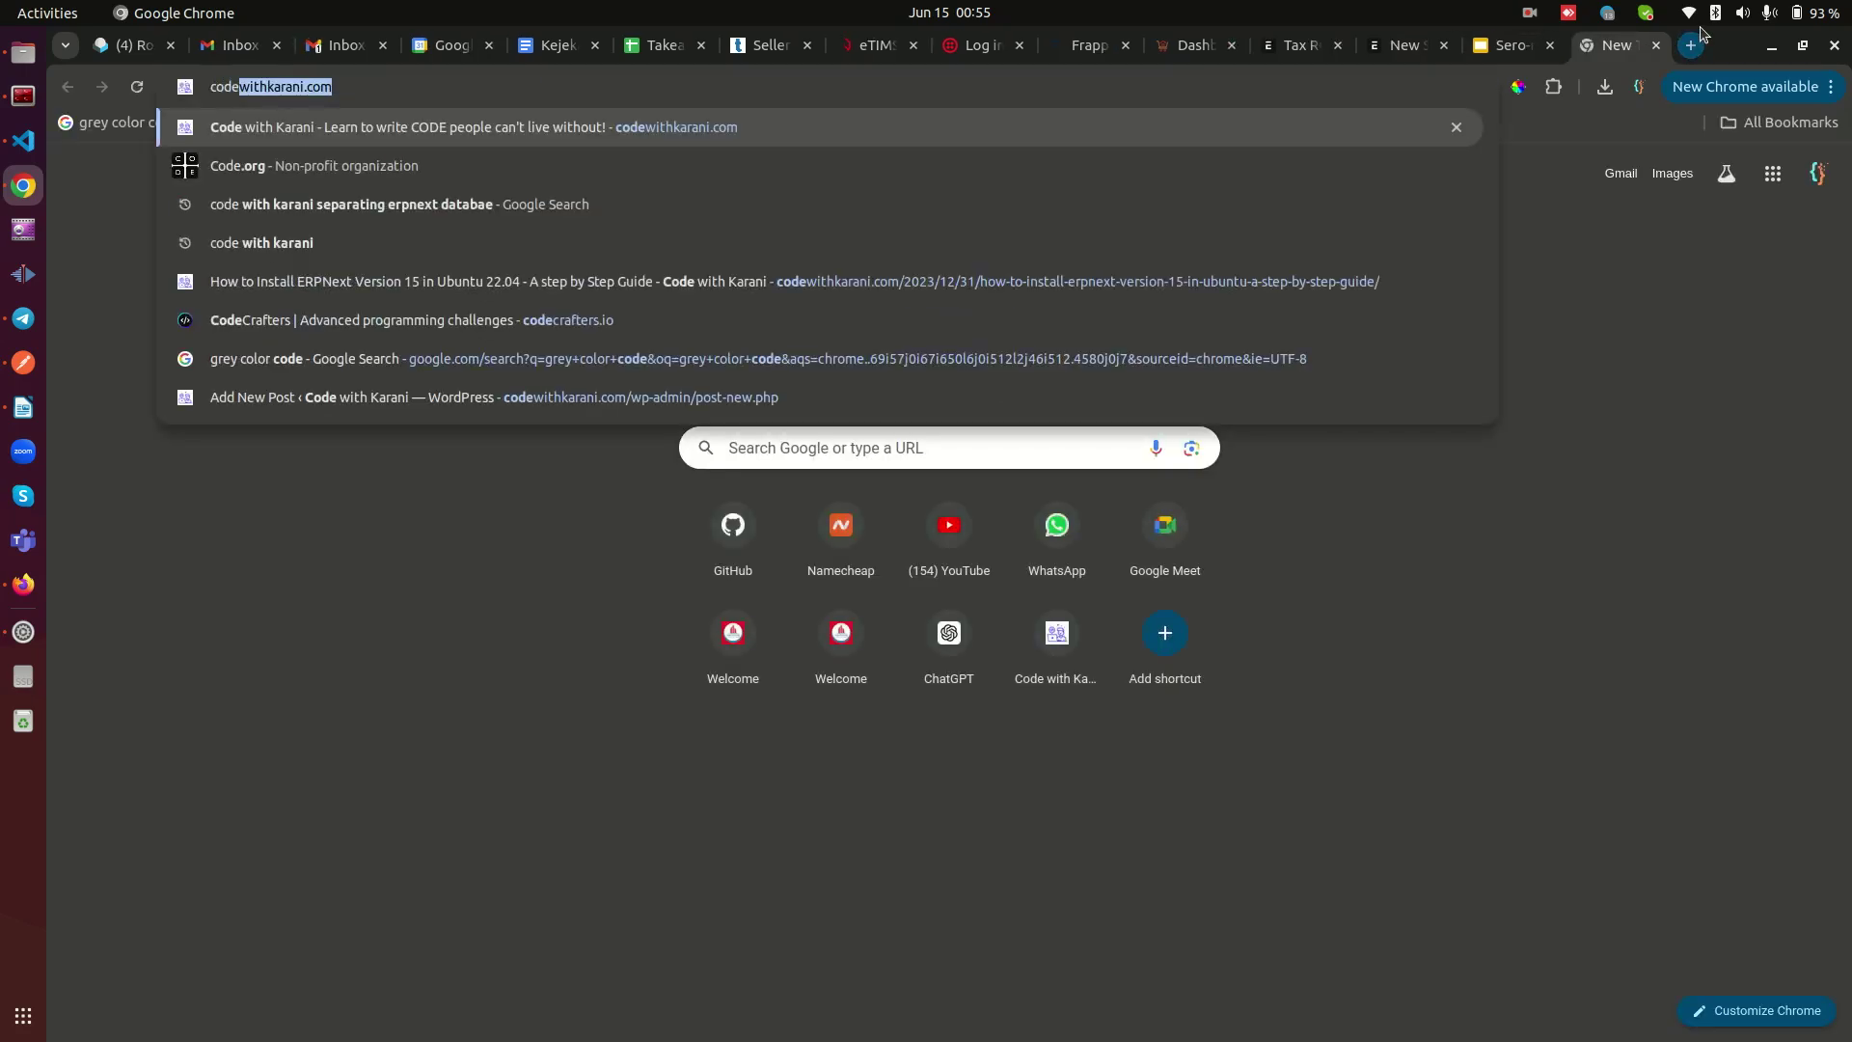
{"action": "key", "text": "Return"}
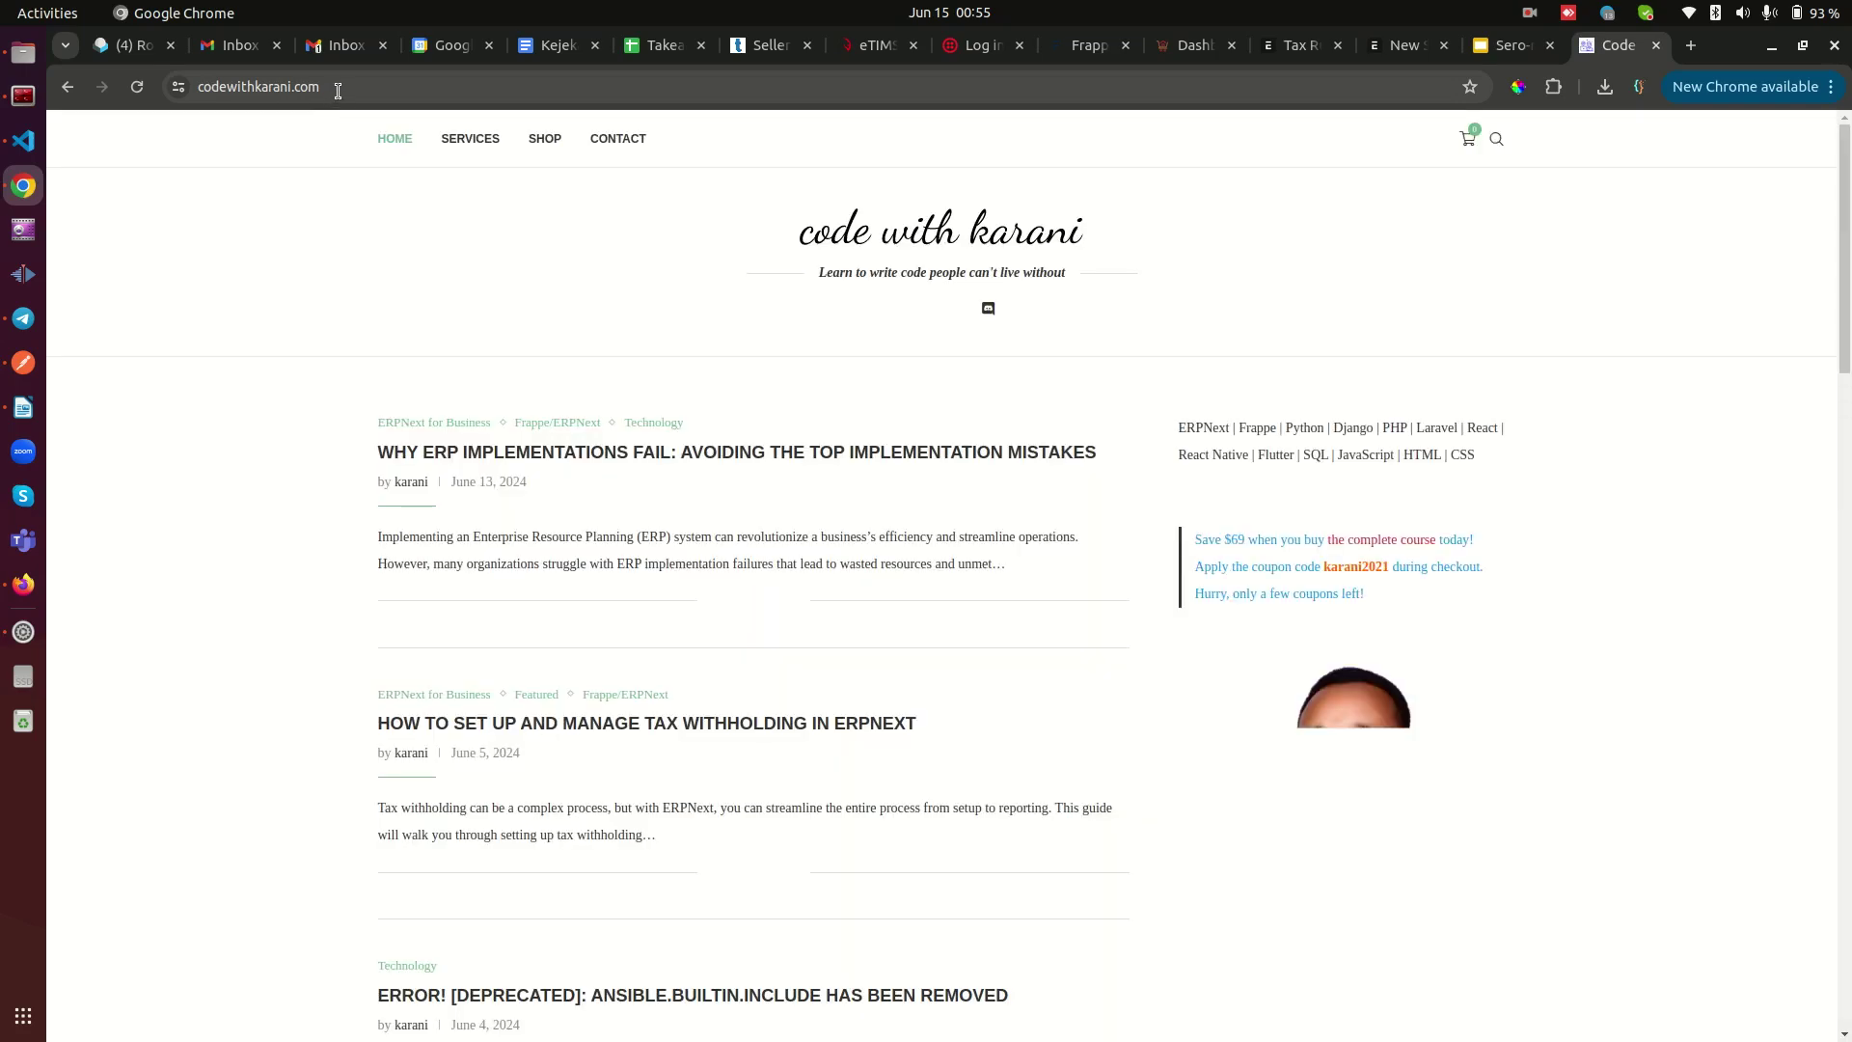
{"action": "left_click_drag", "start_coordinate": [331, 89], "coordinate": [198, 87]}
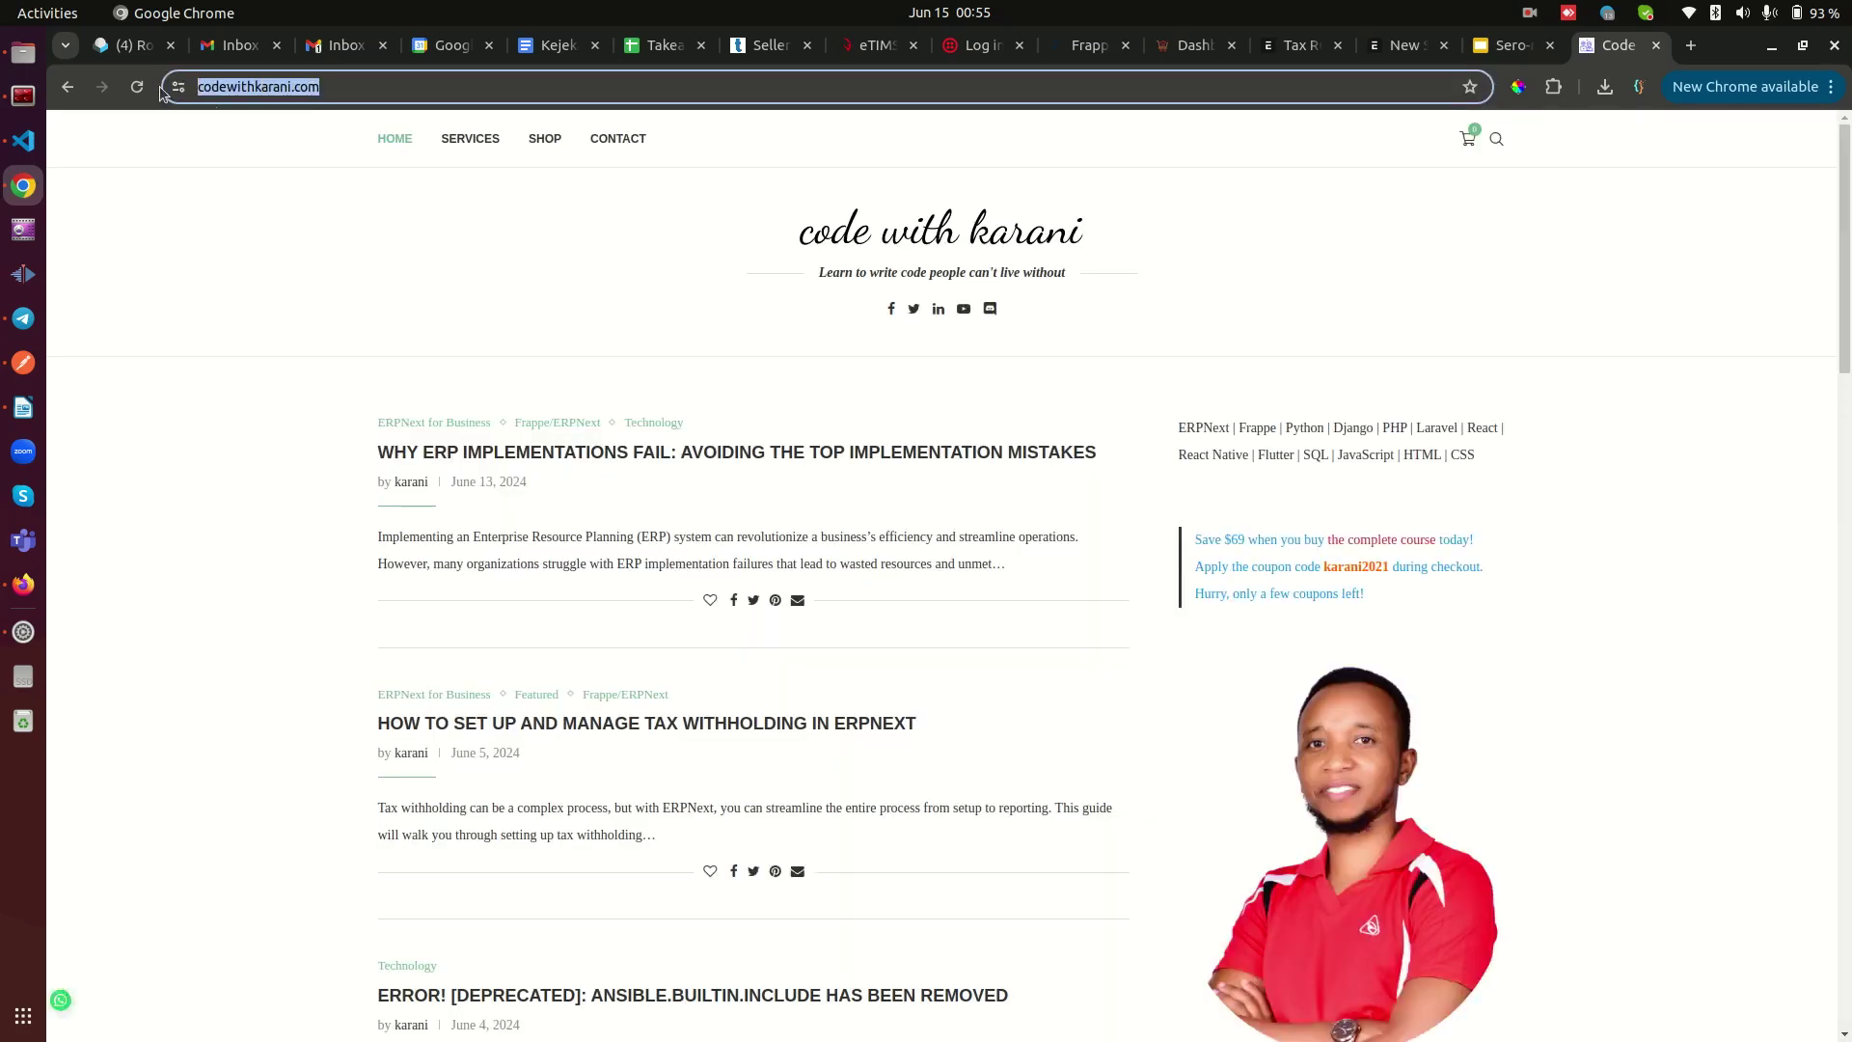
{"action": "left_click", "coordinate": [205, 246]}
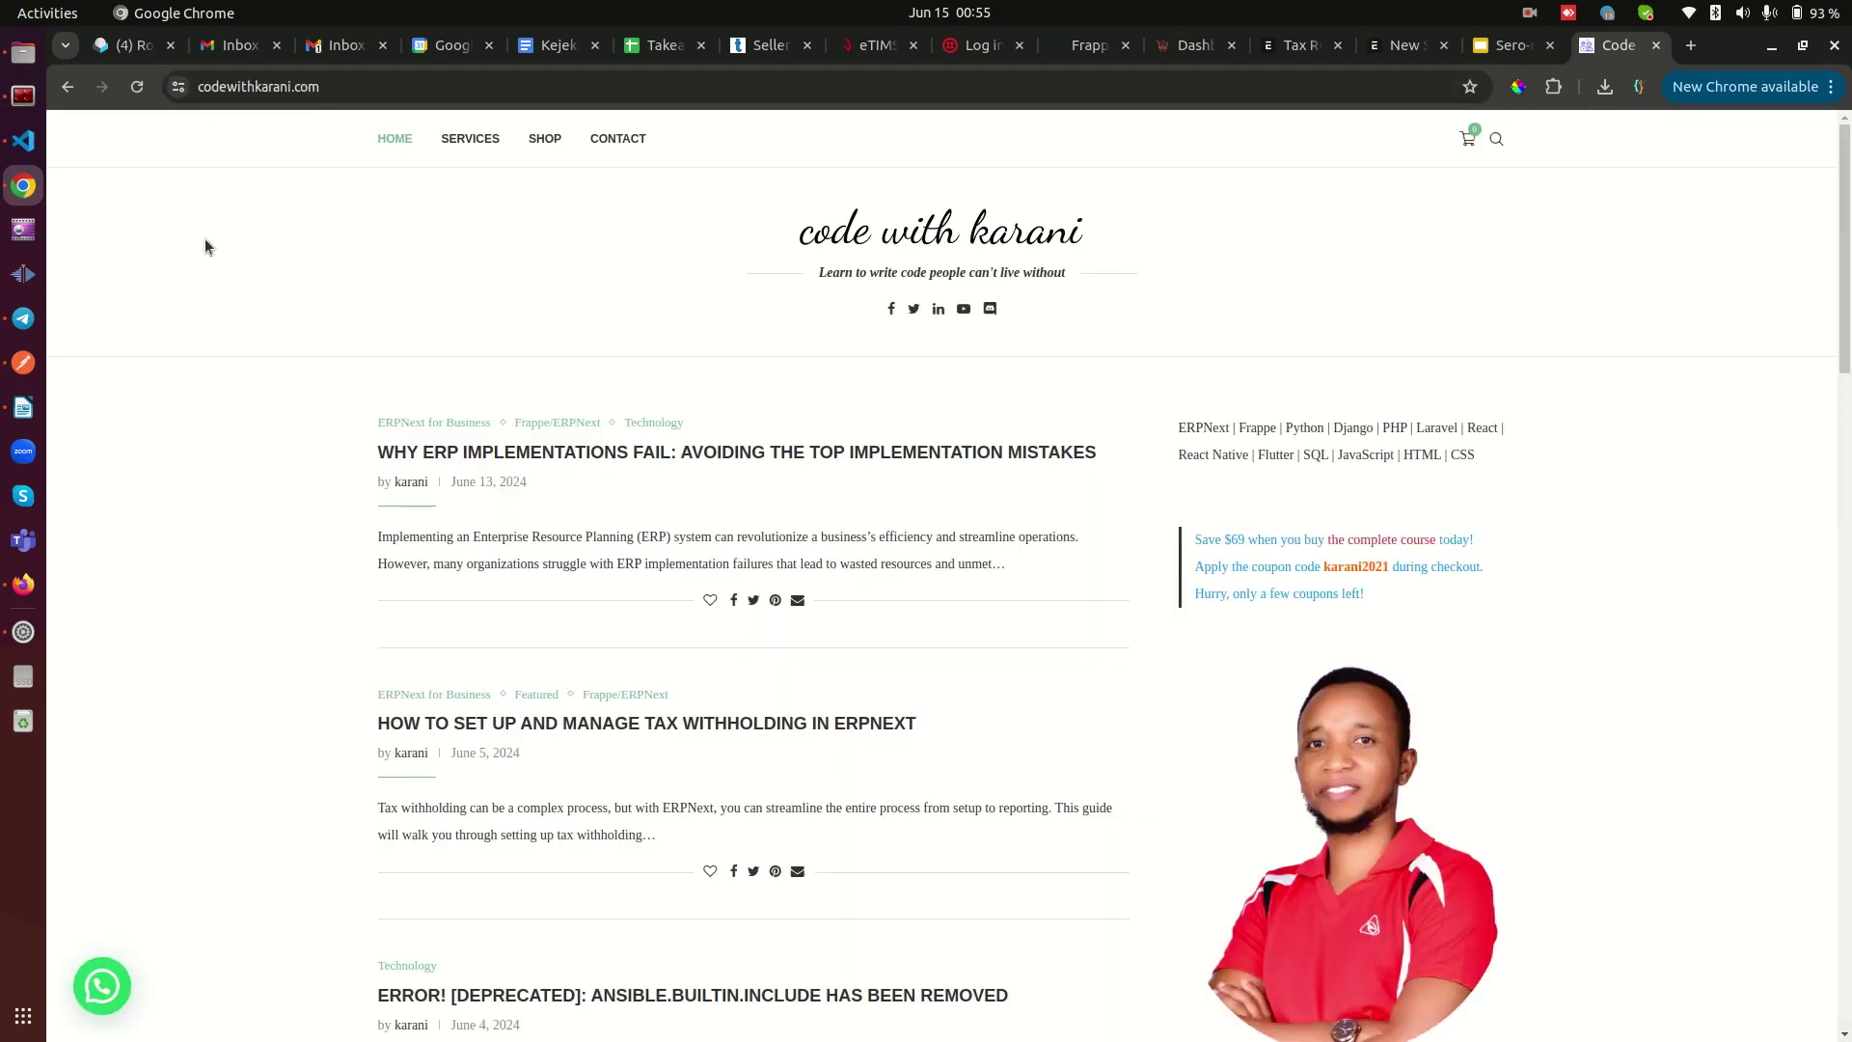